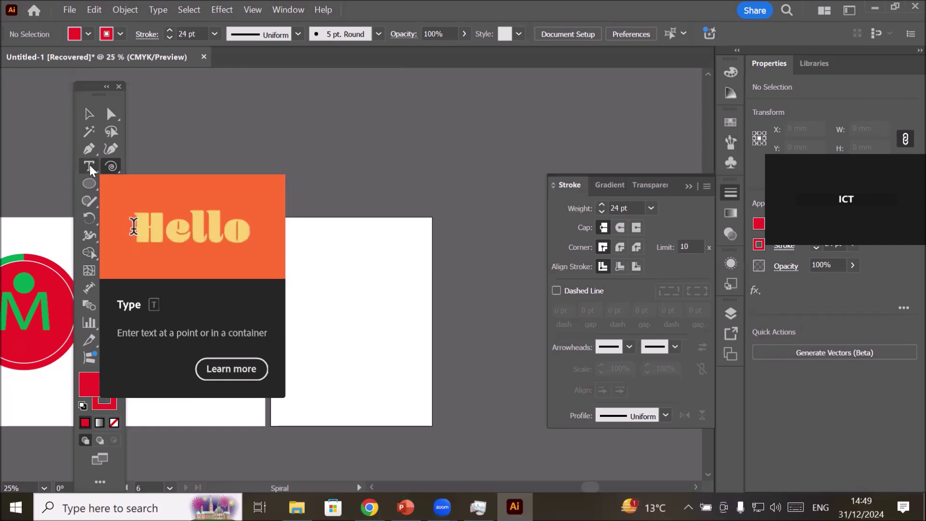
Add the point text "Aoiera" to the blank artboard and enlarge it to about 142 mm wide and 44 mm high
click(88, 163)
click(318, 305)
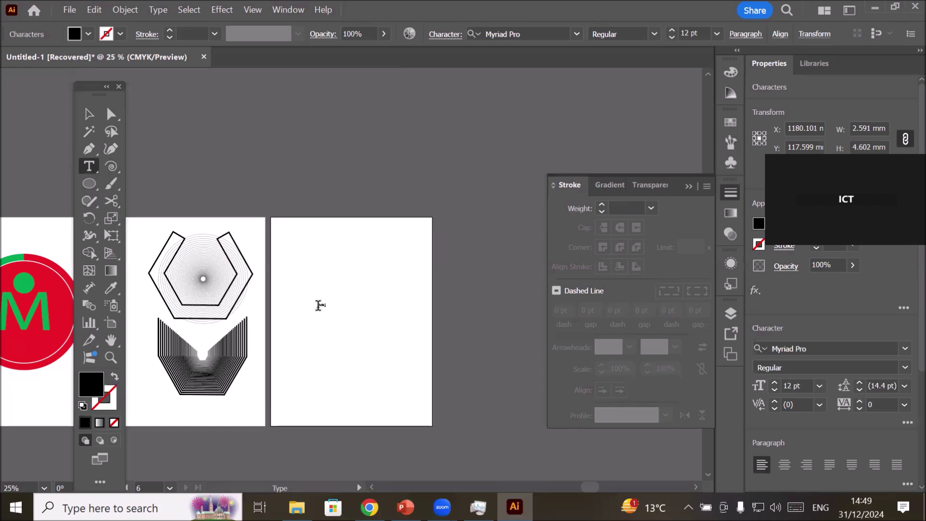
click(89, 114)
drag(327, 308, 425, 336)
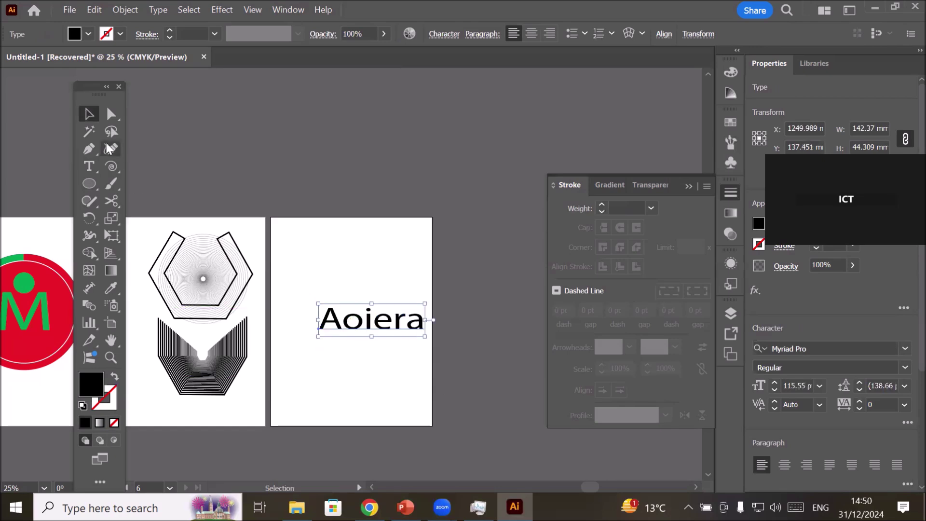
Replace the enlarged text on the blank artboard with the word "Sports"
click(89, 166)
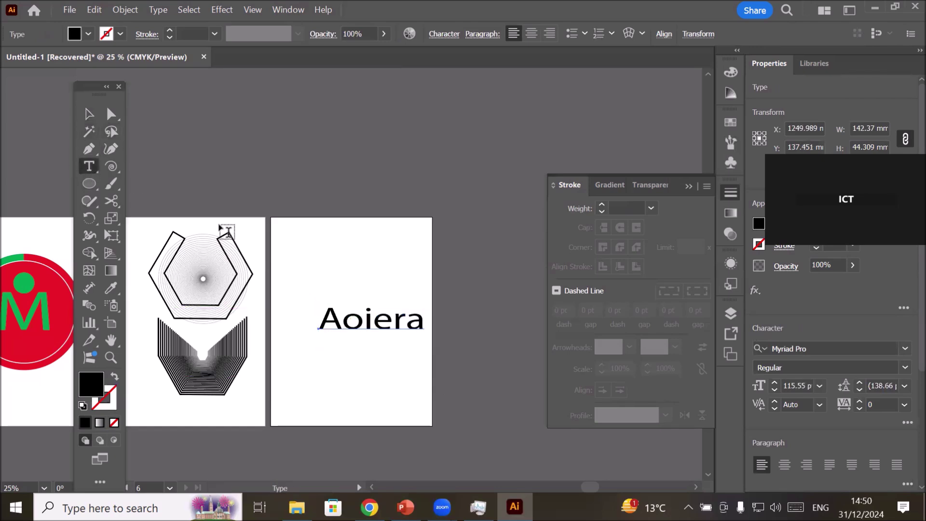
double_click(374, 318)
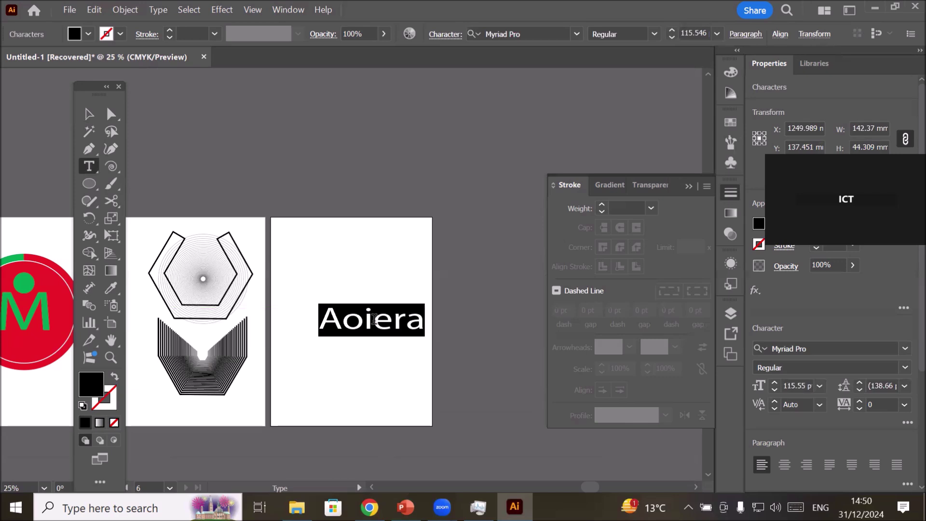
text(Sports)
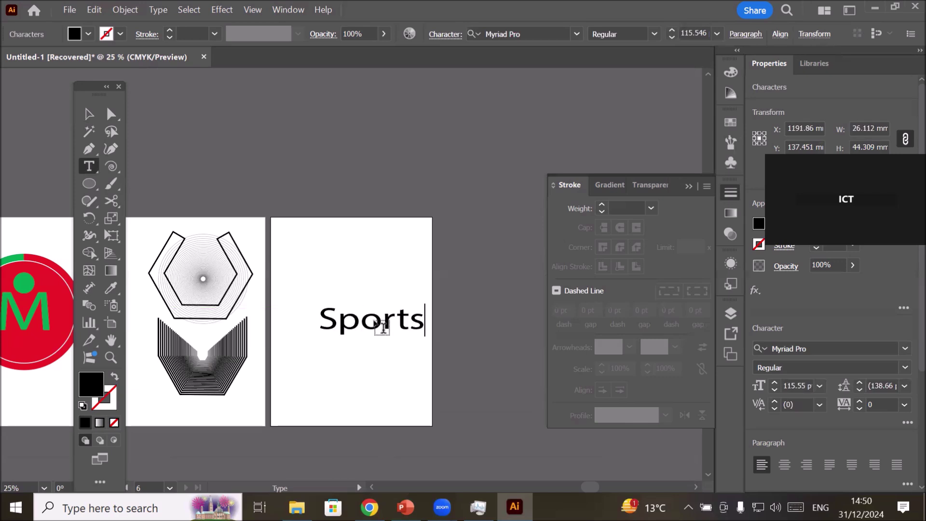
Move the "Sports" text slightly up and left so it sits near the middle of its artboard
click(89, 114)
click(412, 325)
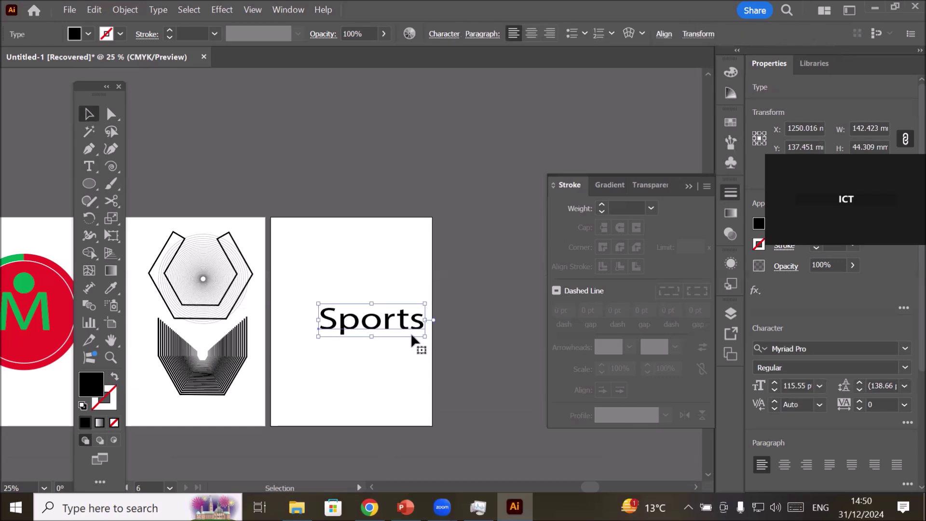
drag(383, 326, 365, 319)
Make a copy of the "Sports" text scaled uniformly to 111%
scroll(418, 310, up, 1)
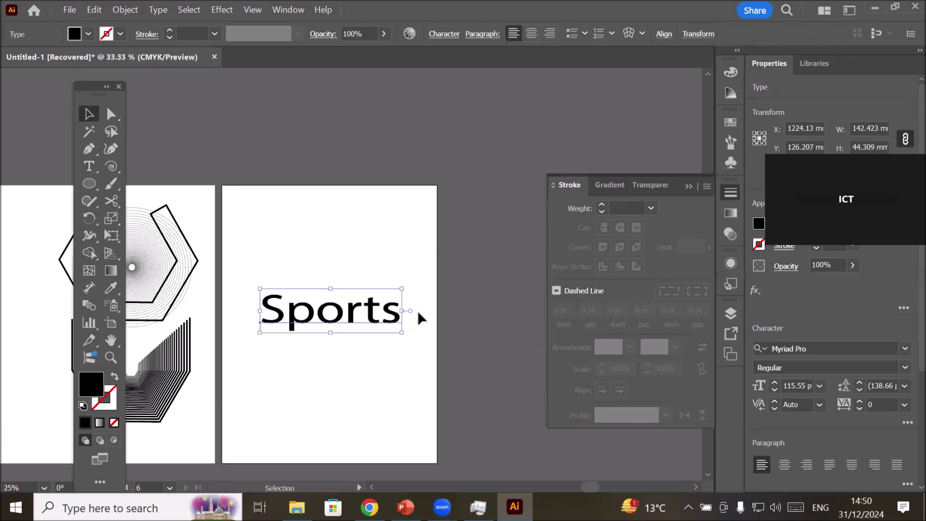
scroll(395, 337, up, 1)
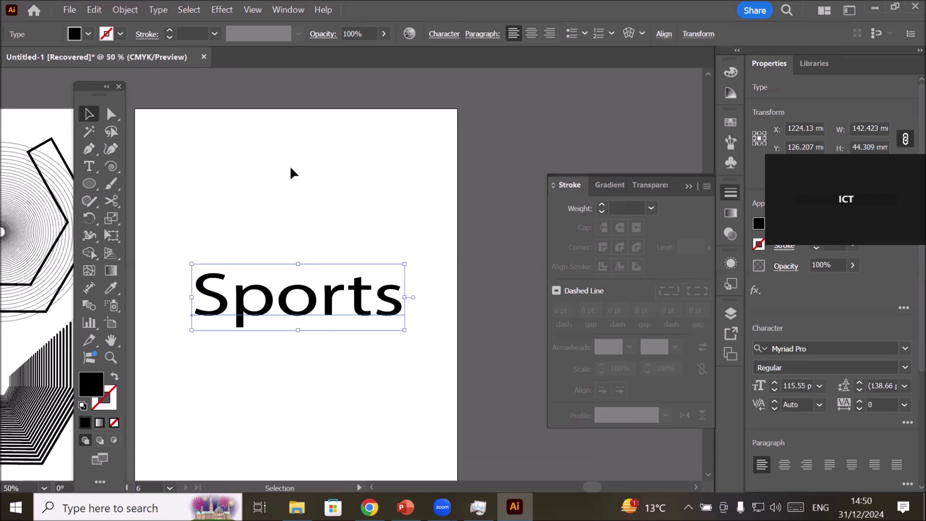
click(124, 10)
mouse_move(186, 32)
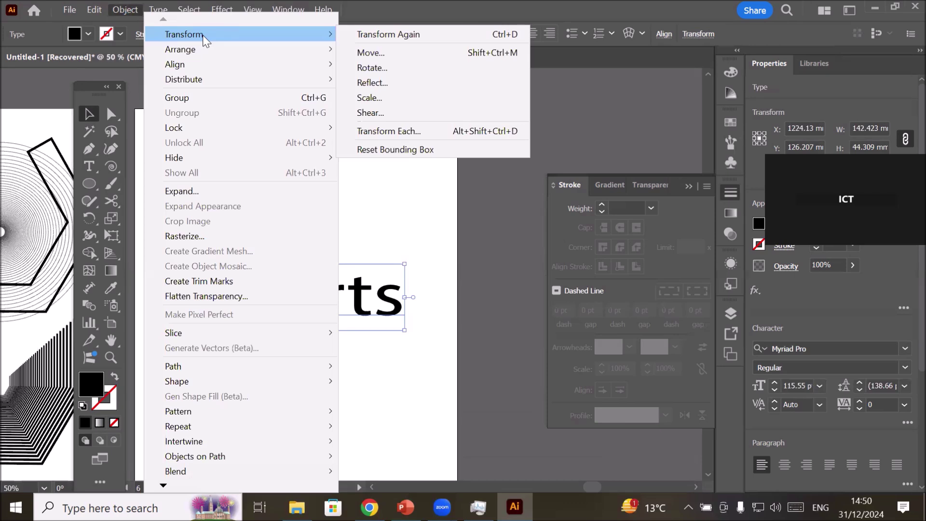
click(368, 98)
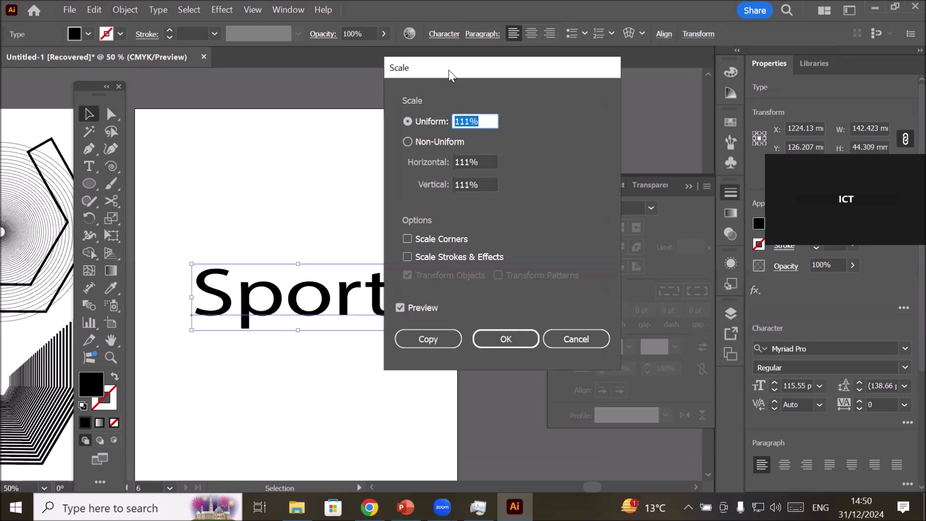
drag(448, 71, 526, 105)
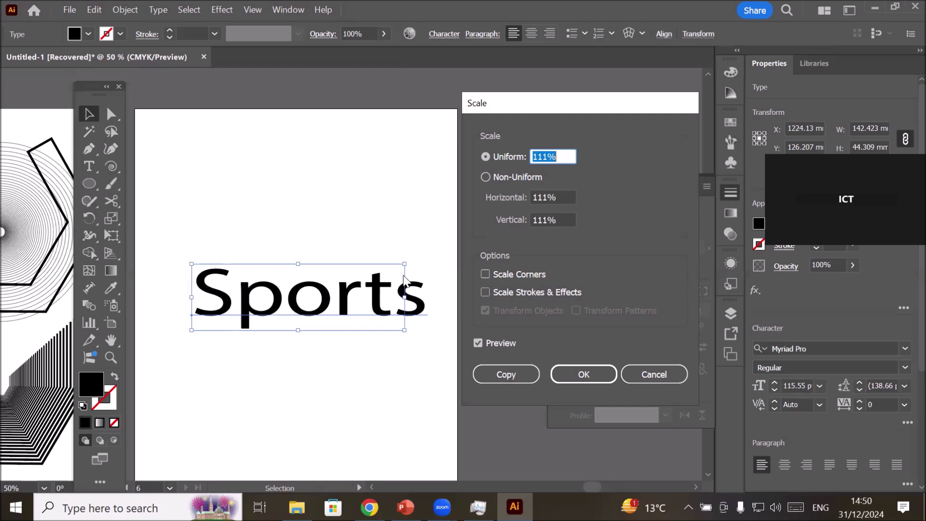
click(510, 374)
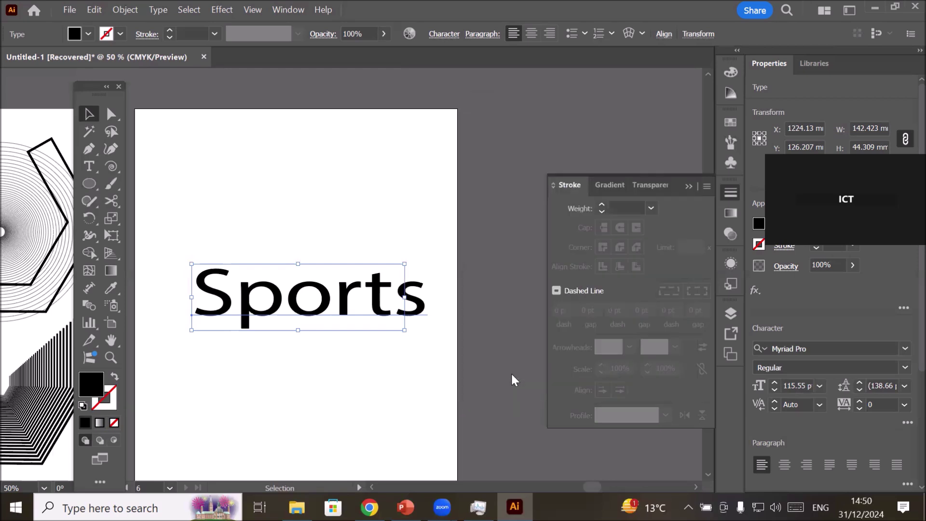
Repeat the scaled-copy transformation to build a stack of progressively larger "Sports" words
key(ctrl+d)
key(ctrl+d)
key(ctrl+d)
key(ctrl+d)
key(ctrl+d)
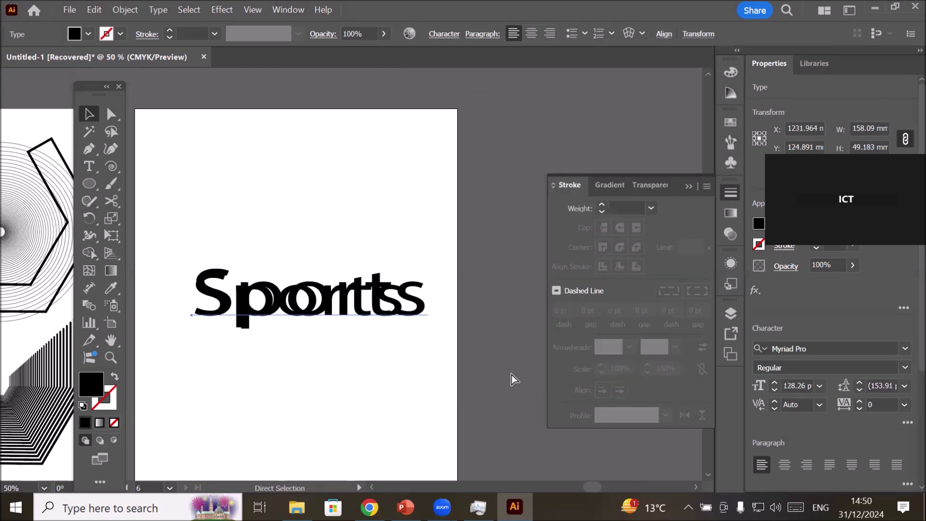
key(ctrl+d)
key(ctrl+d)
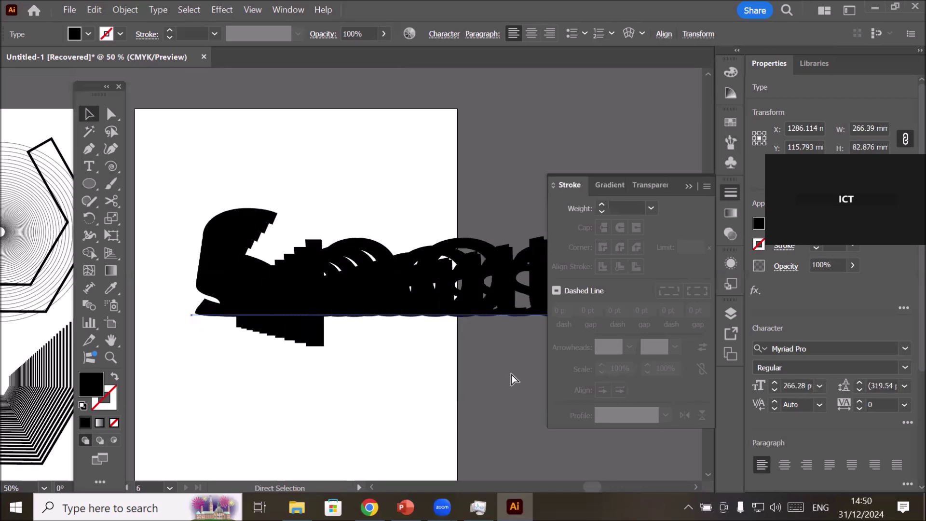
Pull the stacked "Sports" copies apart and spread them above, below and beside each other over the artboard
scroll(519, 366, down, 2)
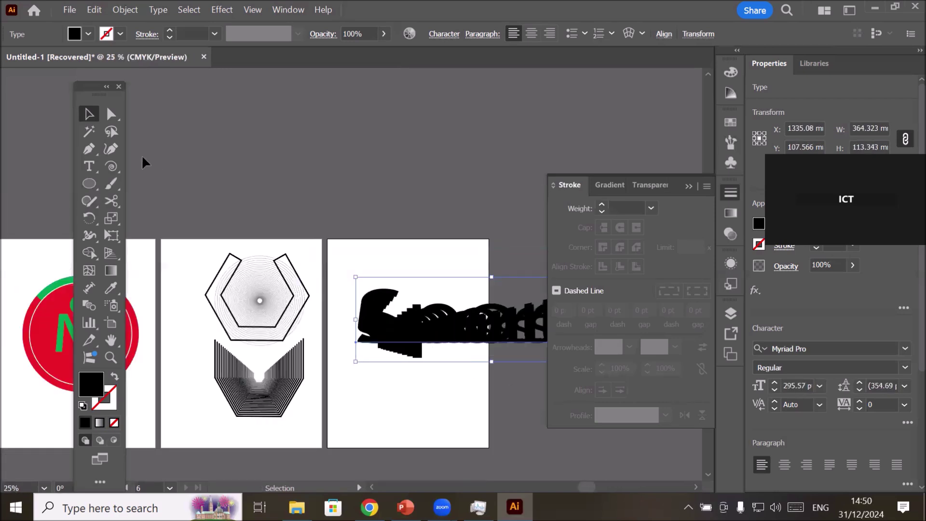
click(400, 201)
drag(416, 327, 390, 248)
drag(405, 326, 367, 311)
drag(399, 344, 437, 390)
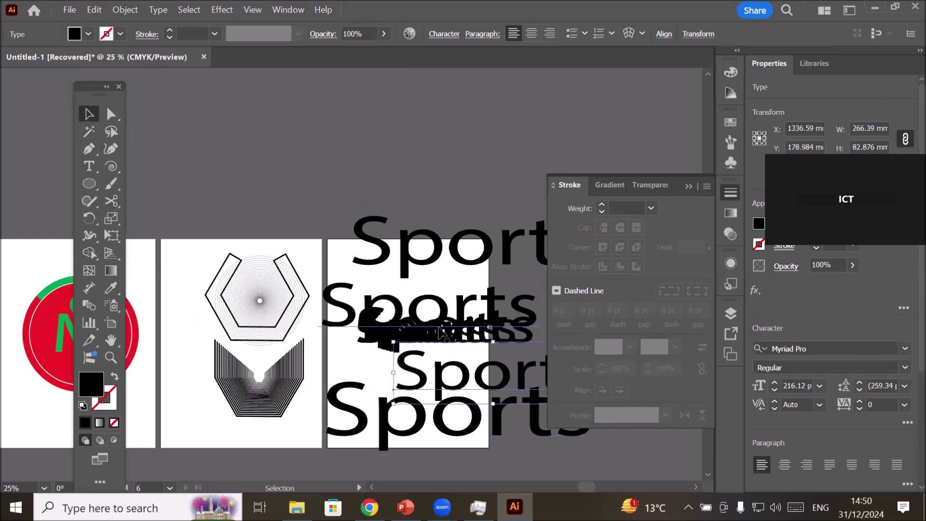
drag(439, 308, 420, 286)
drag(423, 328, 396, 321)
Adjust the positions of the individual "Sports" copies so they overlap and fill the artboard past its edges
key(ctrl+minus)
key(ctrl+minus)
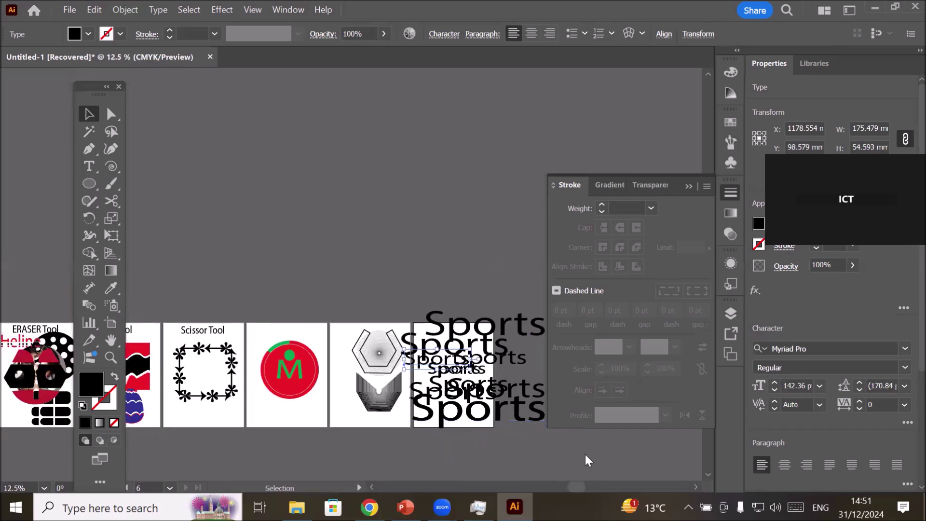
key(ctrl+plus)
key(ctrl+plus)
drag(378, 399, 388, 404)
drag(372, 335, 379, 351)
drag(290, 326, 263, 324)
mouse_move(305, 292)
mouse_down()
mouse_move(282, 295)
mouse_move(289, 284)
mouse_move(272, 295)
mouse_move(310, 301)
mouse_up()
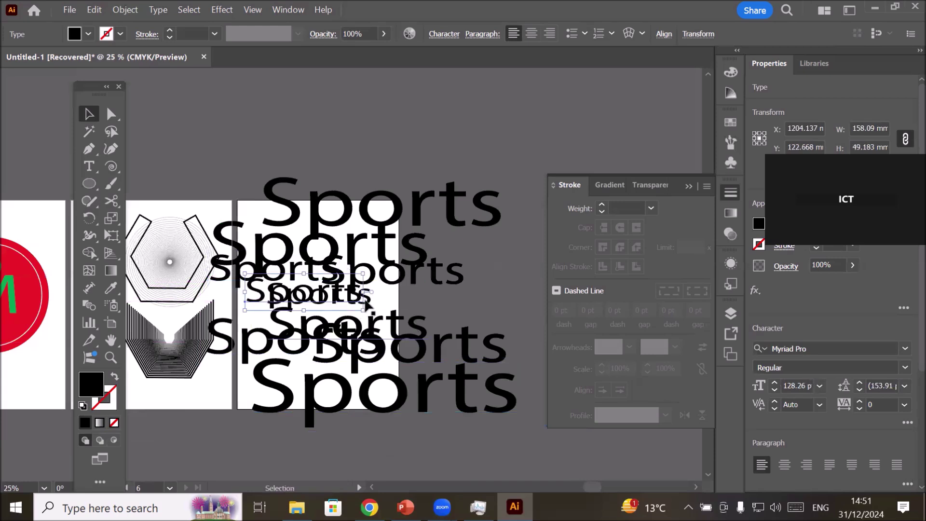
drag(375, 304, 408, 306)
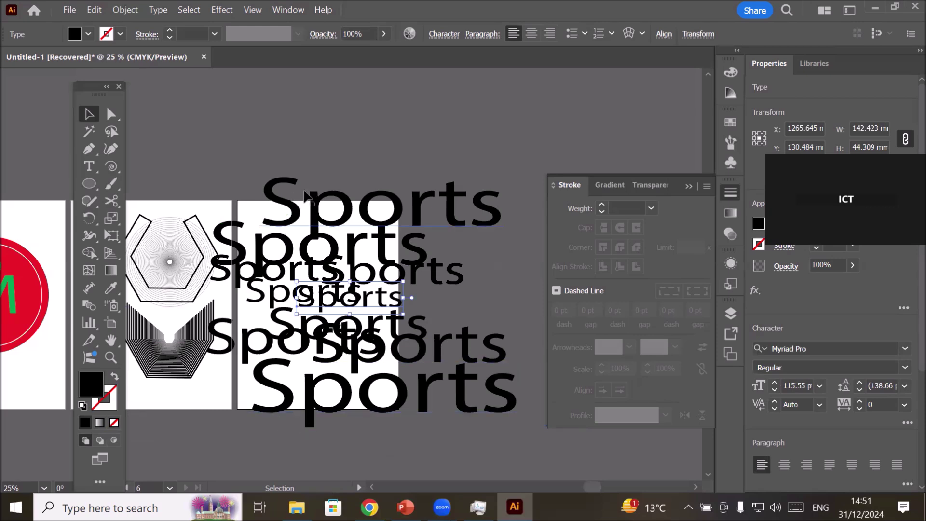
mouse_move(337, 277)
mouse_down()
mouse_move(351, 259)
mouse_move(334, 281)
mouse_move(348, 279)
mouse_up()
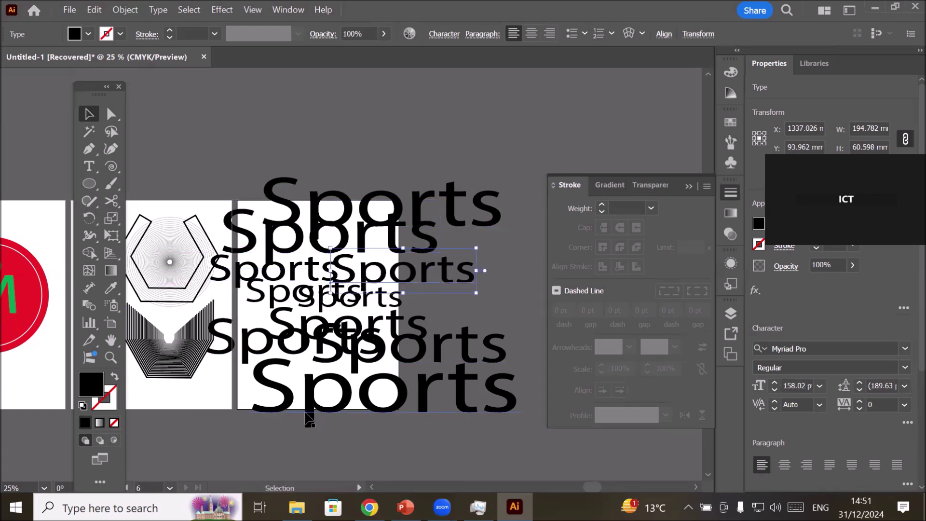
drag(348, 399, 355, 409)
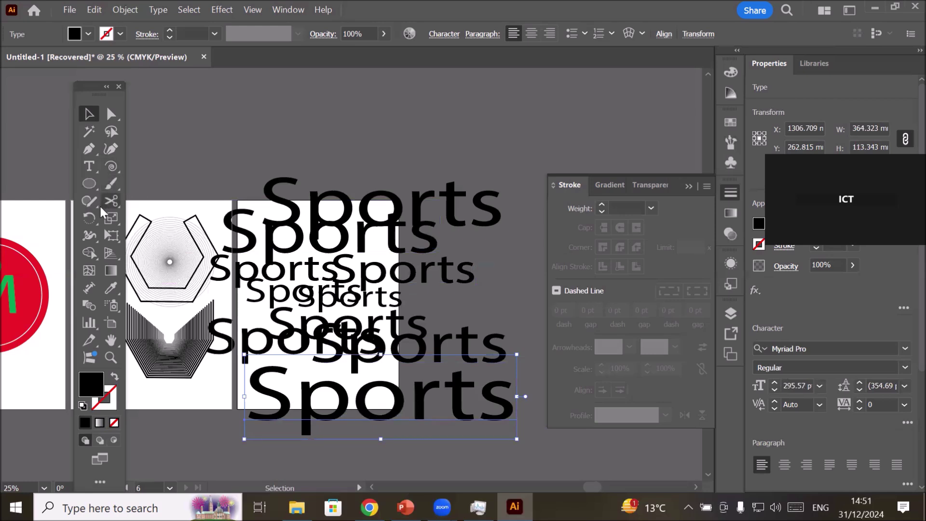
Draw a rectangle about 220 mm by 283 mm over the "Sports" words, covering the whole artboard
click(93, 182)
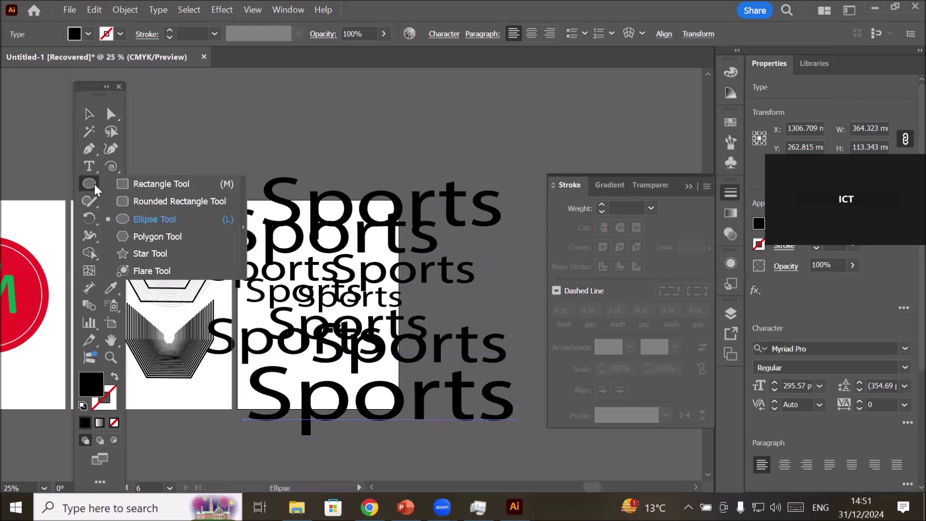
click(140, 185)
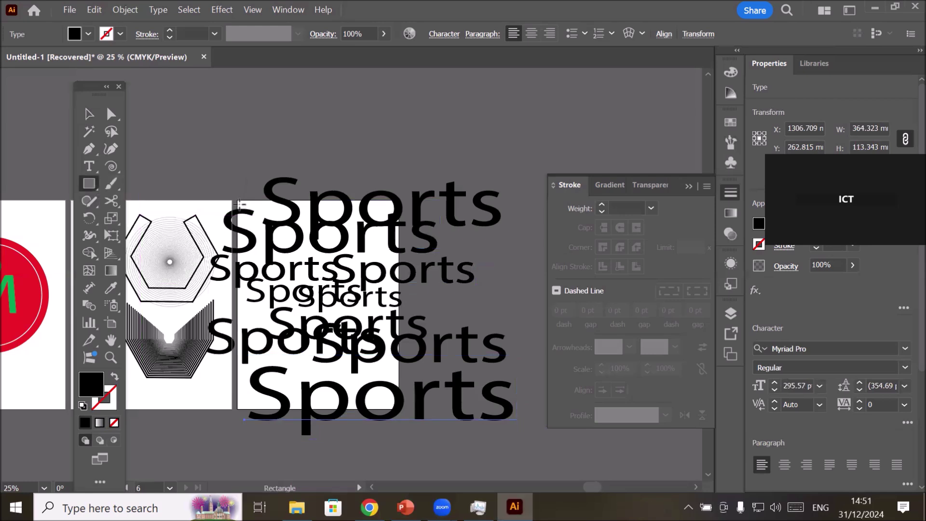
mouse_move(237, 199)
mouse_down()
mouse_move(383, 346)
mouse_move(388, 401)
mouse_move(399, 410)
mouse_up()
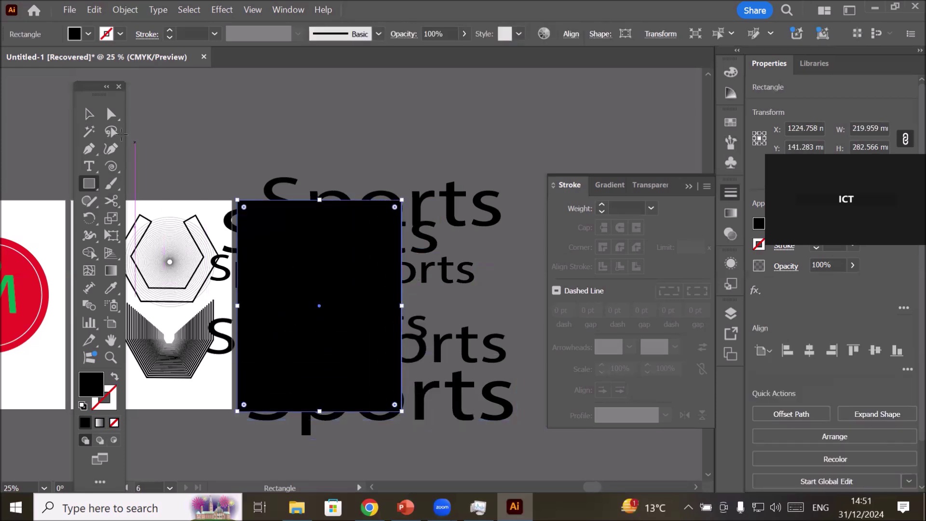
Select the rectangle with all the "Sports" words and make a clipping mask from them, then deselect
click(89, 115)
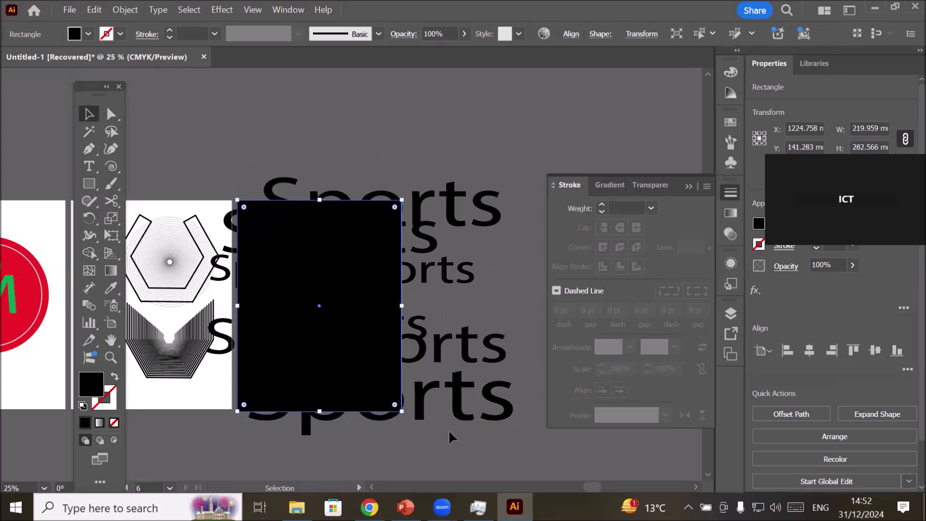
key(ctrl+a)
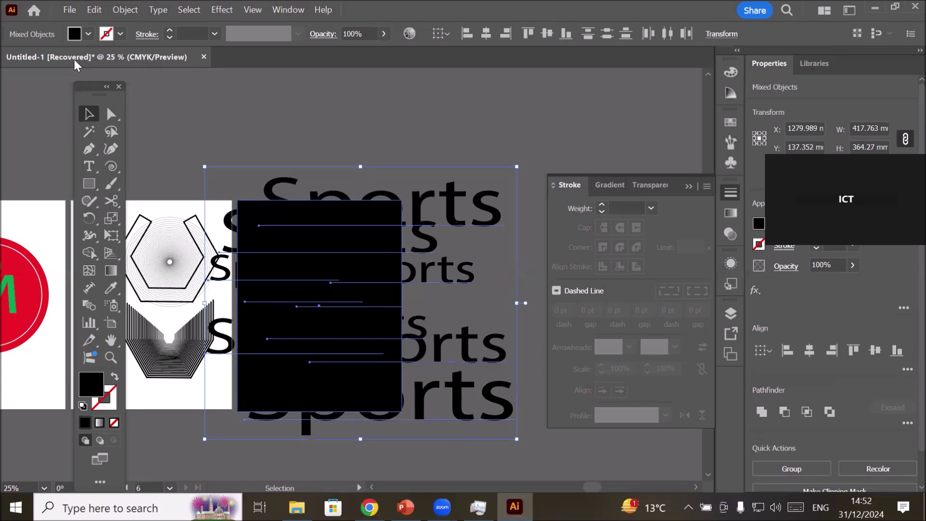
click(125, 11)
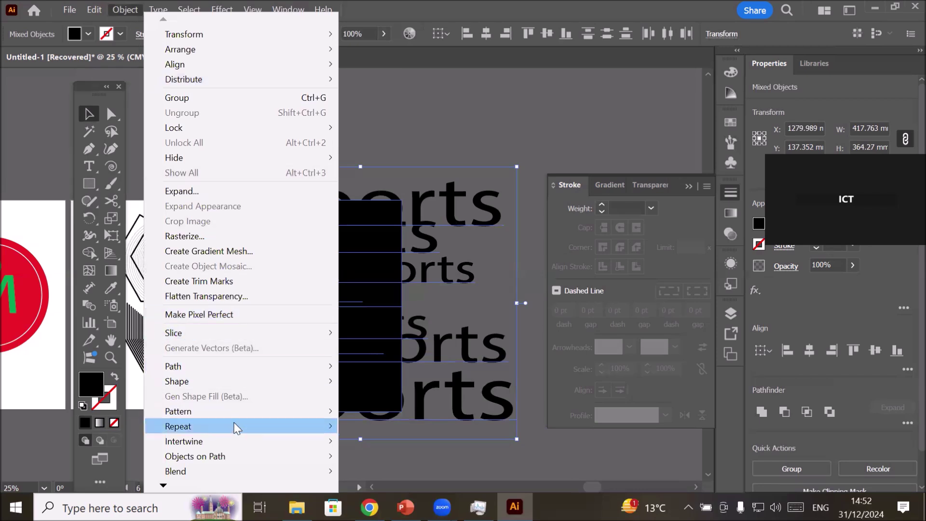
mouse_move(164, 487)
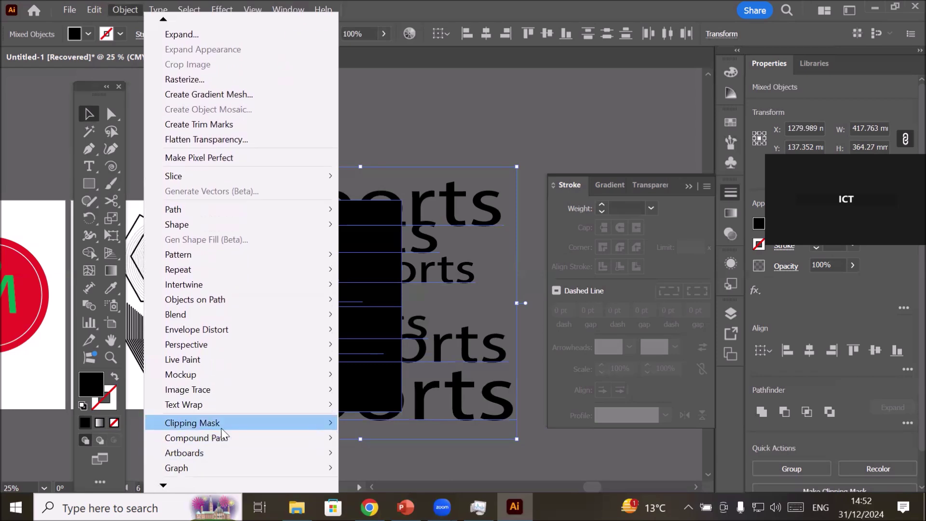
mouse_move(224, 427)
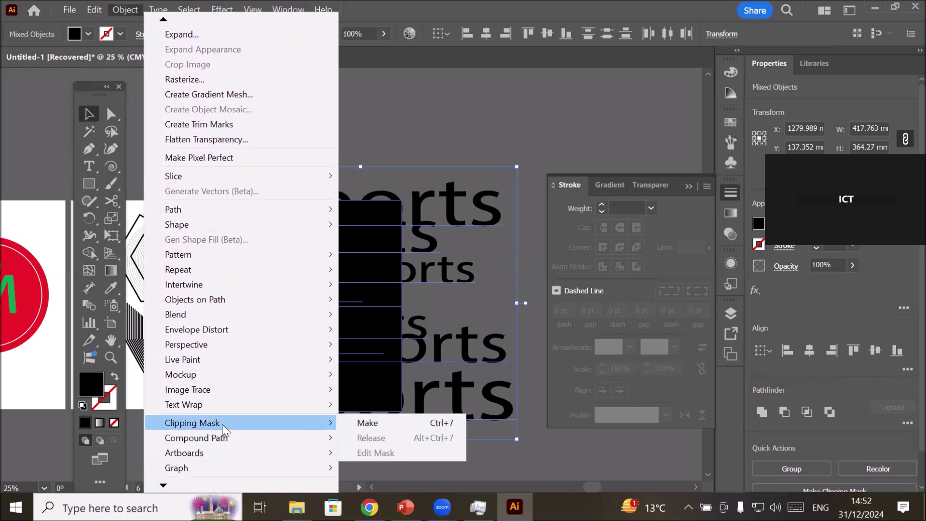
click(364, 423)
click(446, 279)
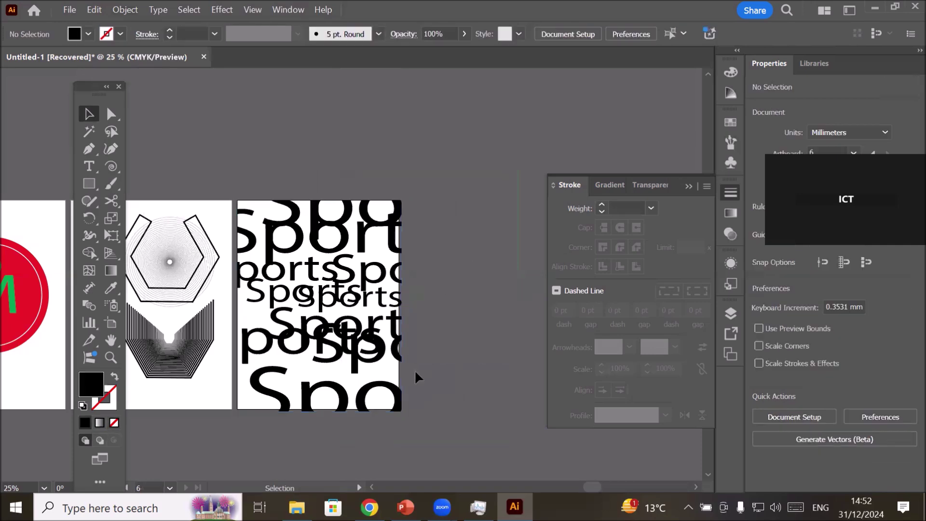
scroll(410, 152, up, 1)
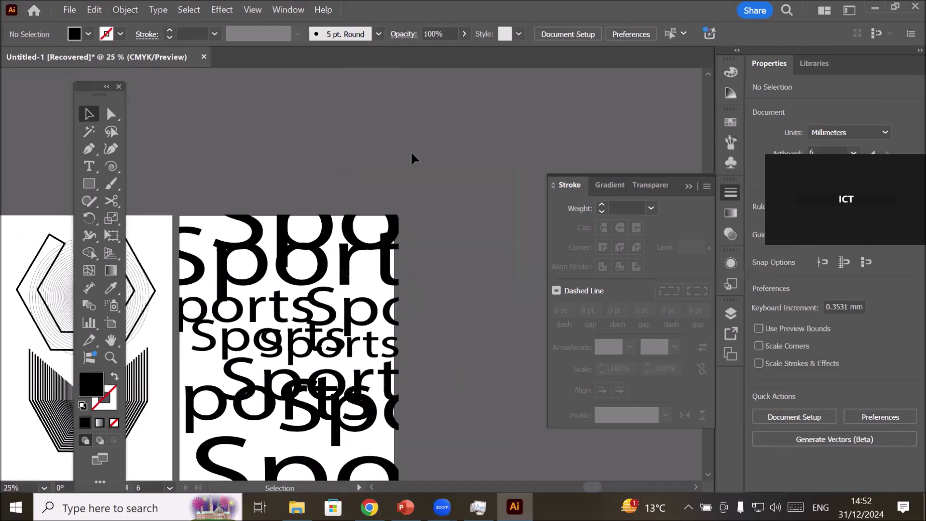
scroll(448, 344, up, 1)
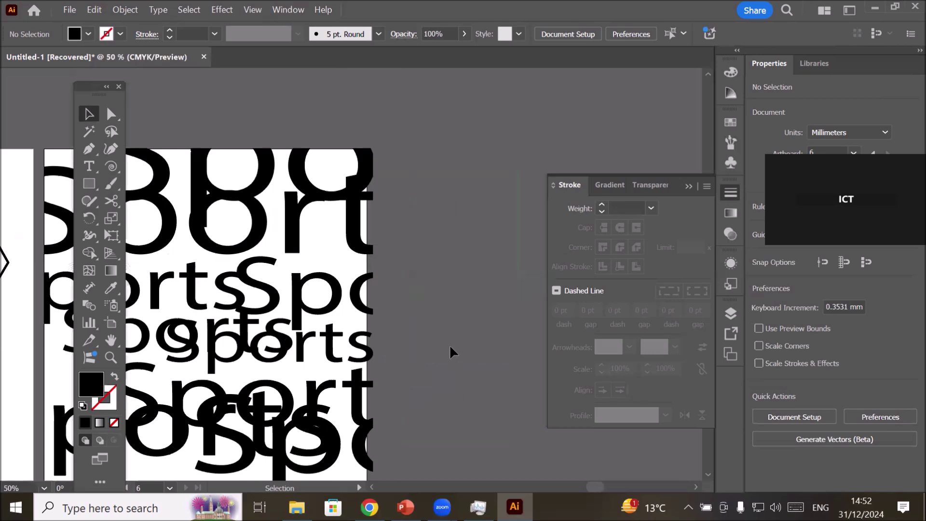
scroll(449, 344, down, 1)
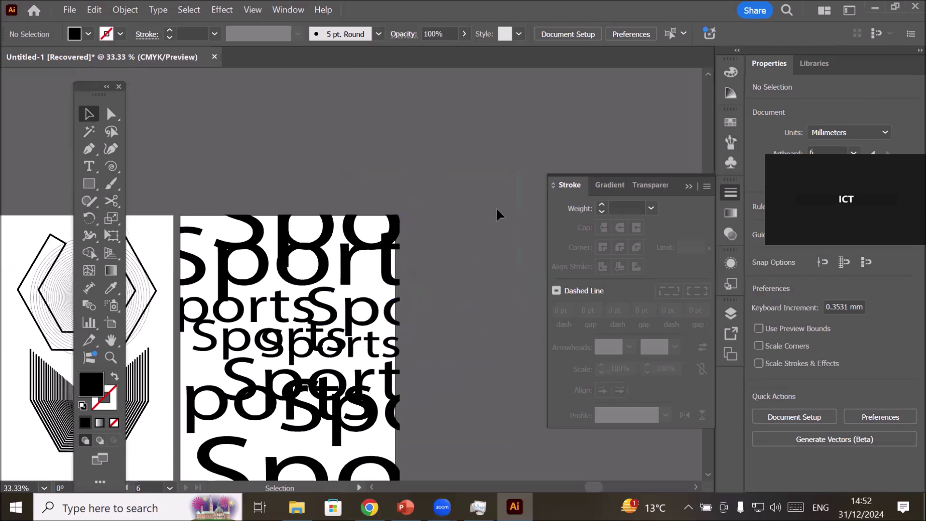
scroll(485, 206, down, 1)
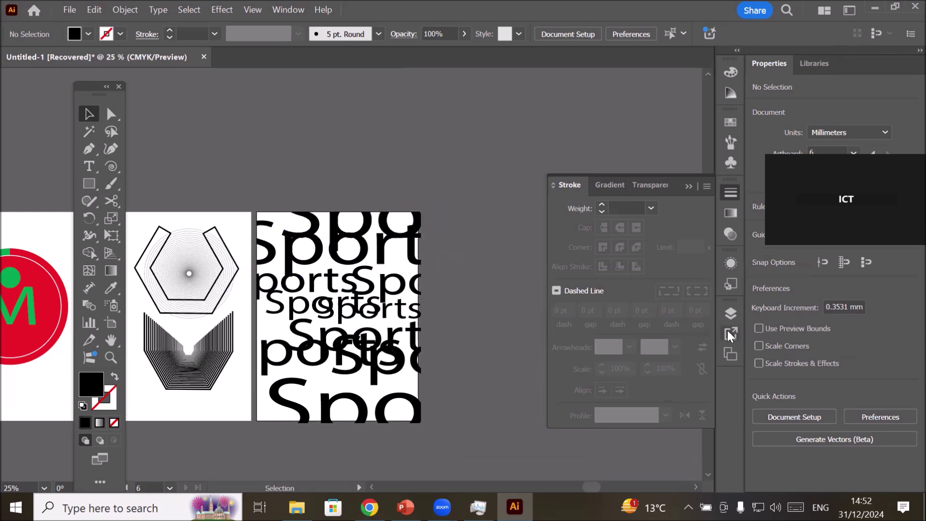
click(730, 312)
click(730, 312)
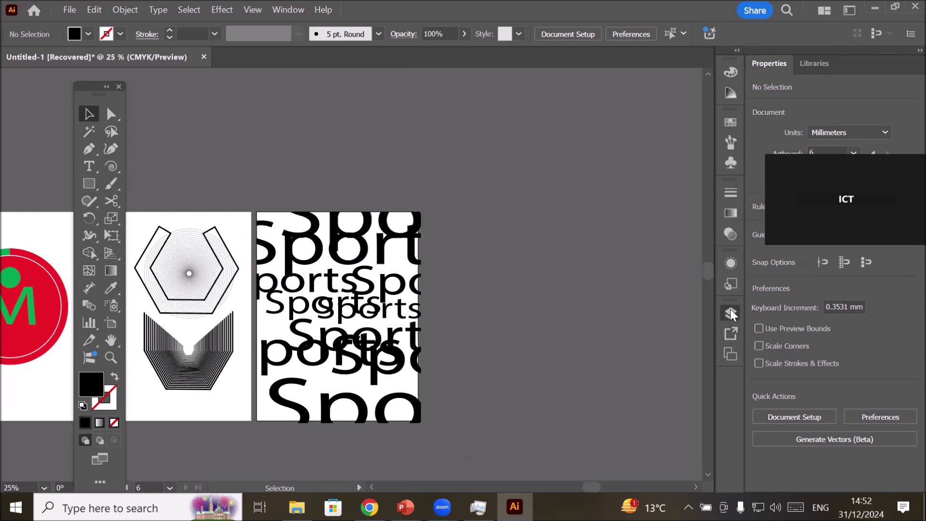
Expand Layer 1 and its clip group in the layer list and select the clipping rectangle inside it
click(730, 313)
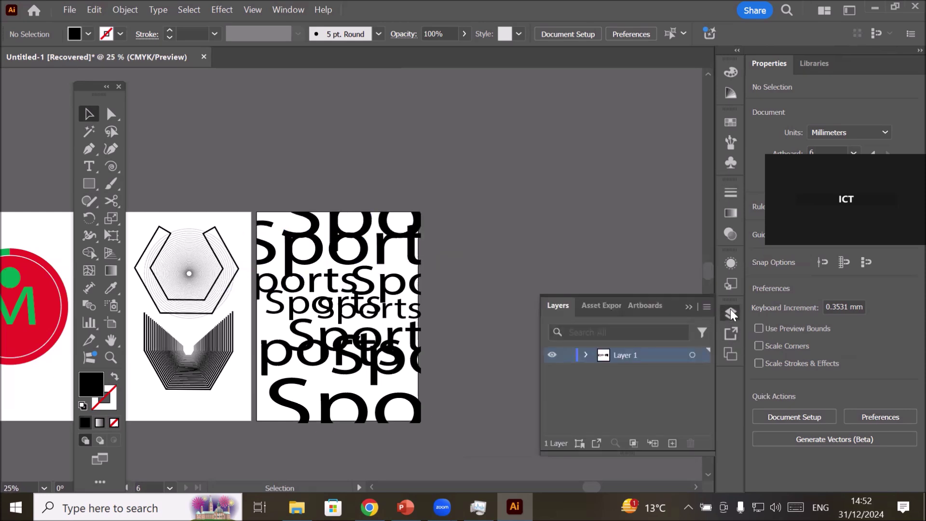
click(584, 356)
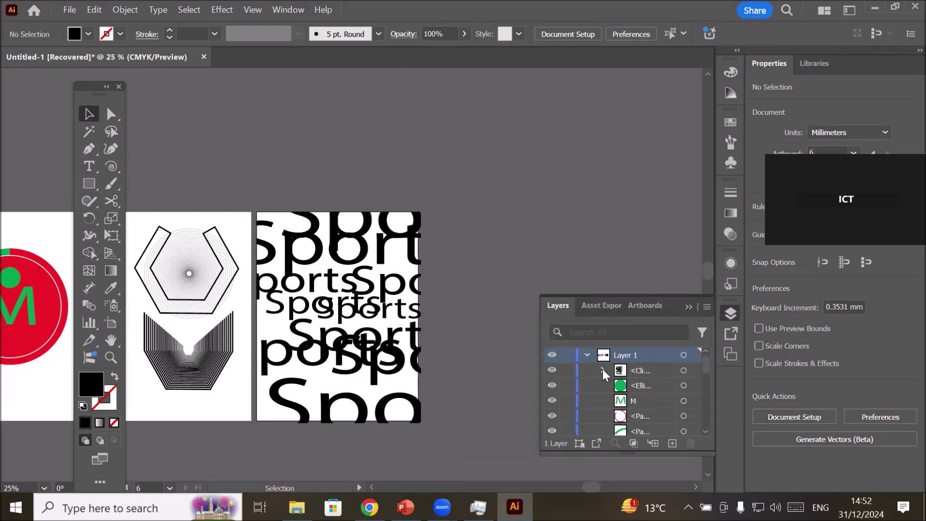
click(602, 371)
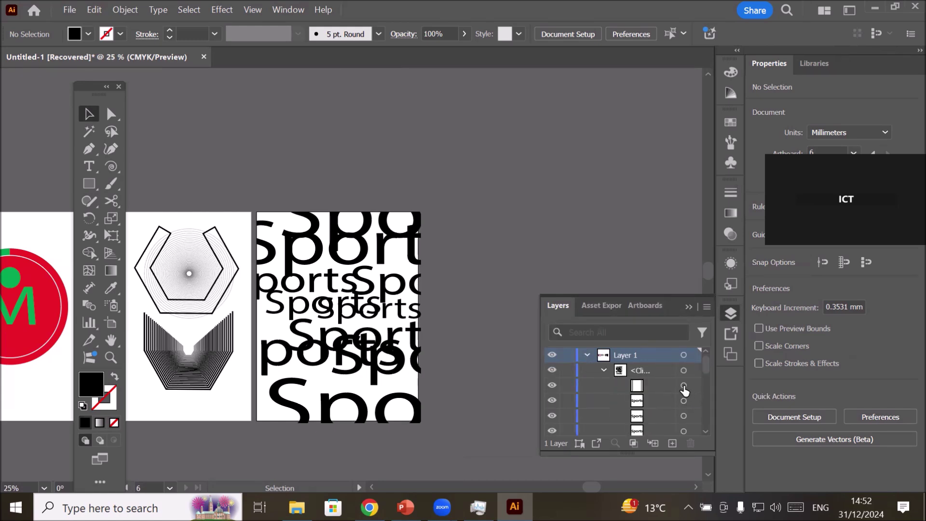
click(683, 385)
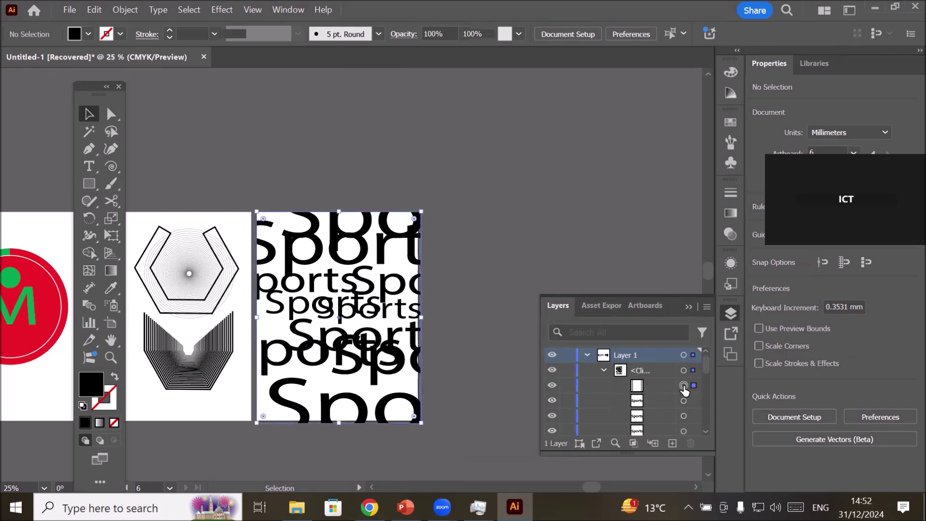
Select all the "Sports" text objects inside the clip group, lower their opacity to 20%, and deselect
click(704, 432)
click(704, 432)
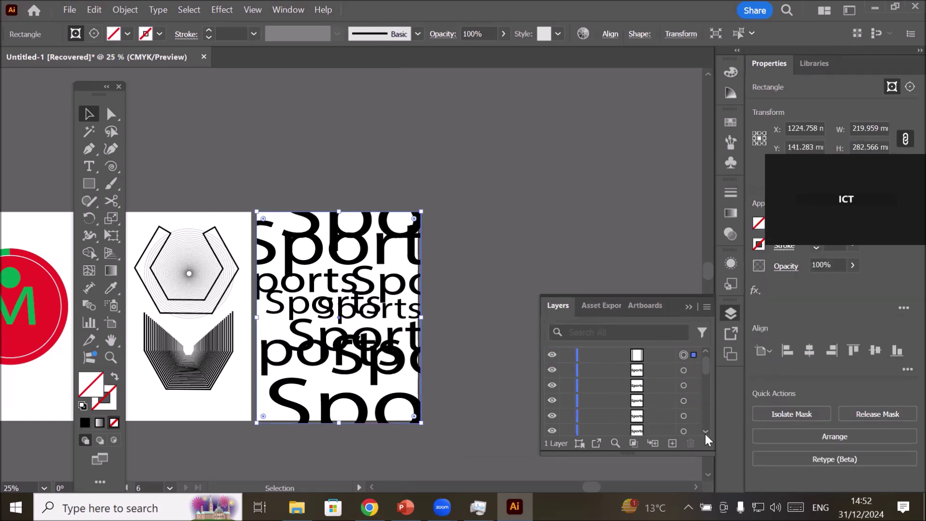
scroll(683, 417, down, 1)
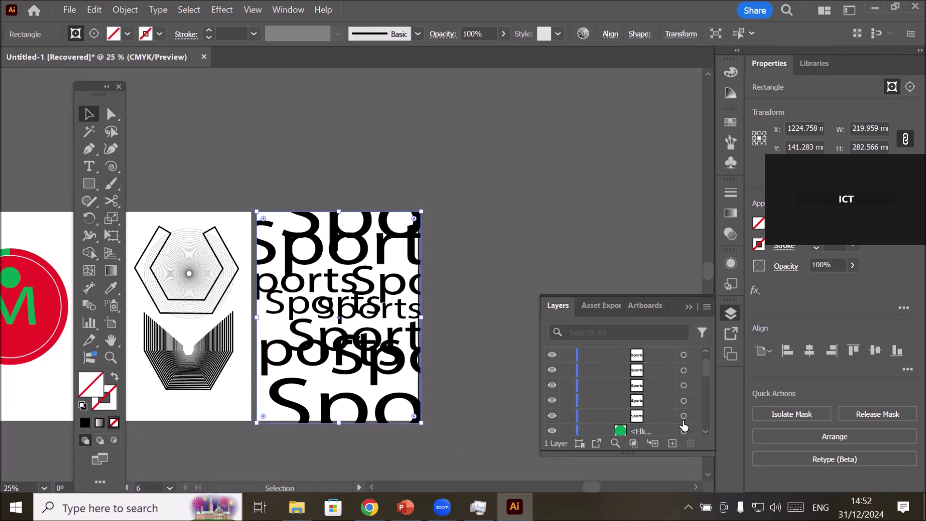
click(683, 417)
scroll(707, 369, up, 3)
scroll(707, 368, up, 1)
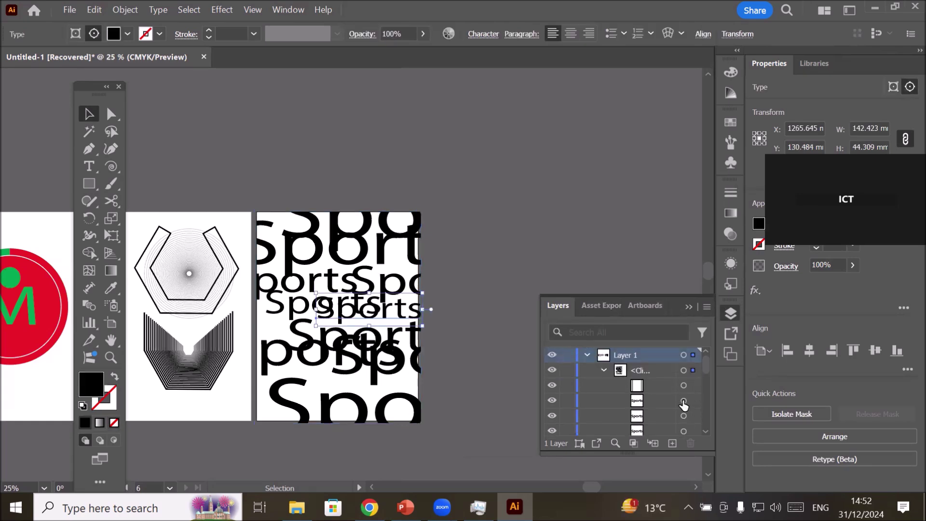
shift+click(682, 401)
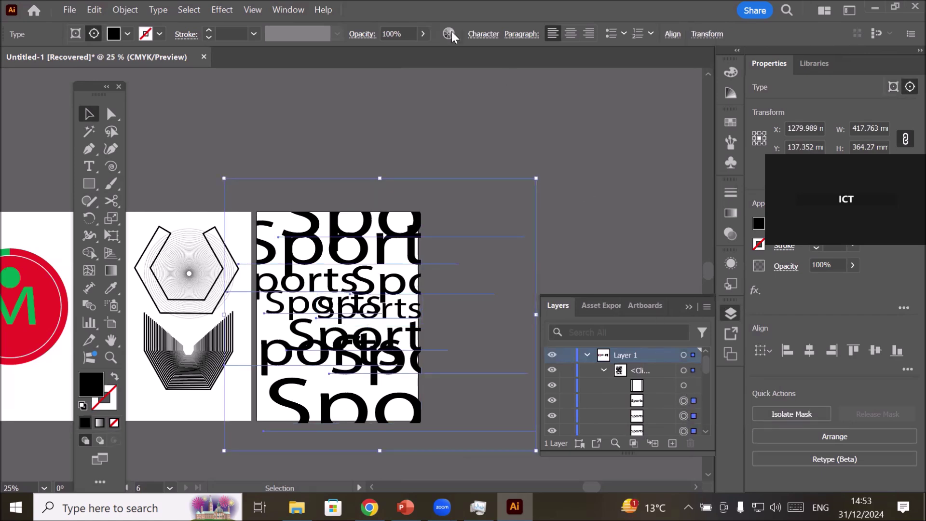
drag(419, 47, 377, 51)
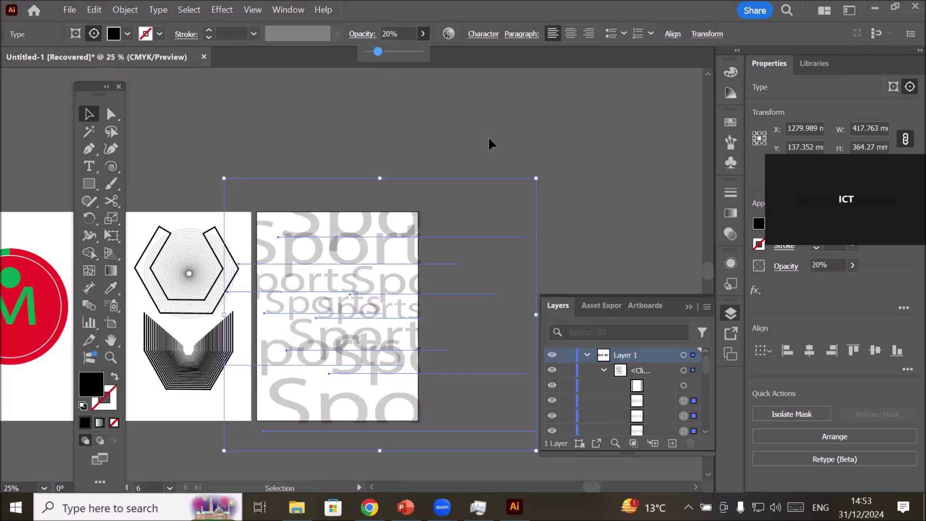
click(516, 121)
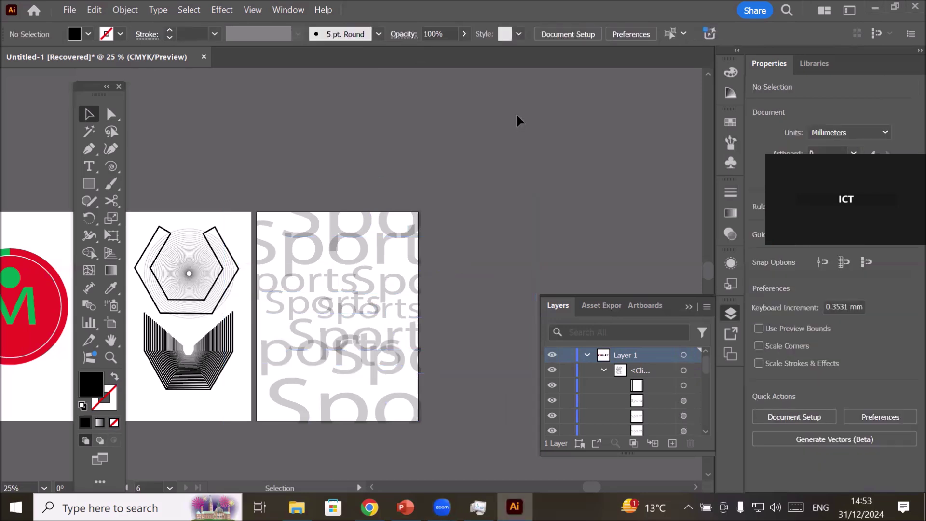
click(89, 166)
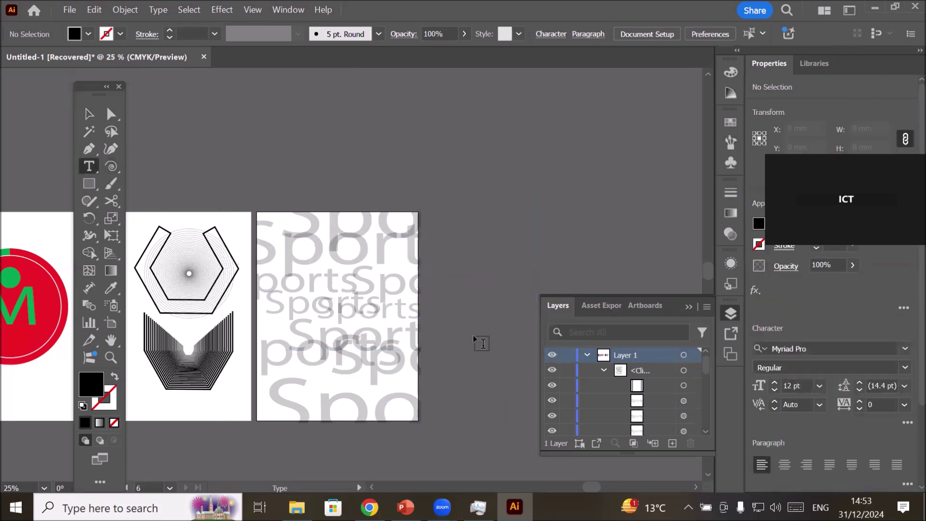
click(644, 369)
click(684, 370)
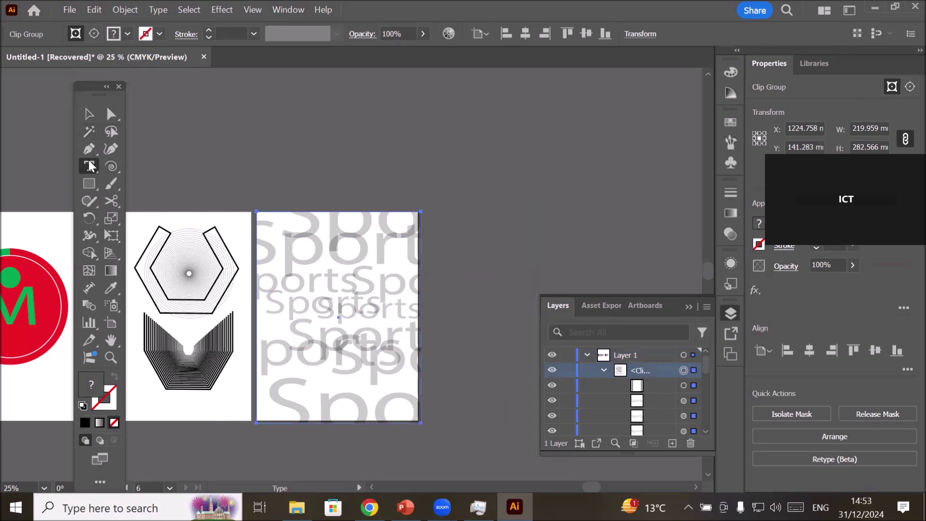
drag(279, 232, 364, 324)
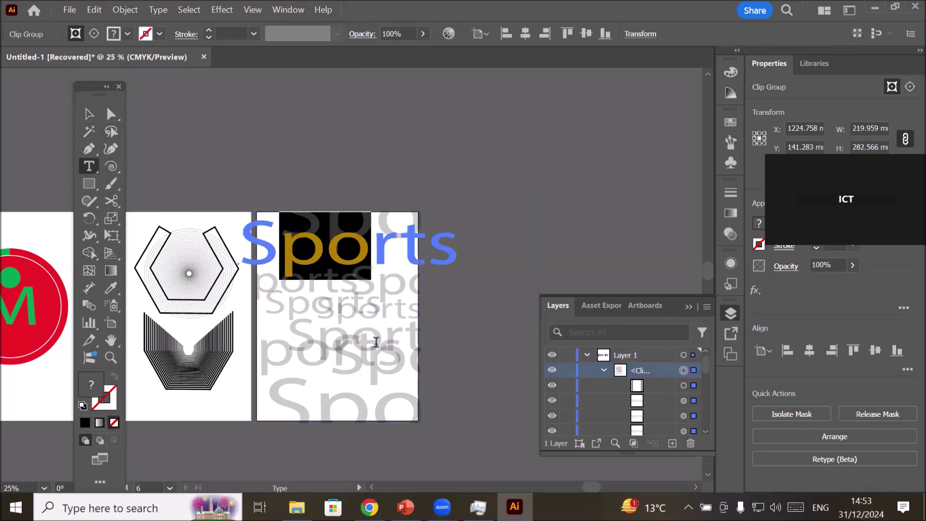
key(Escape)
click(87, 118)
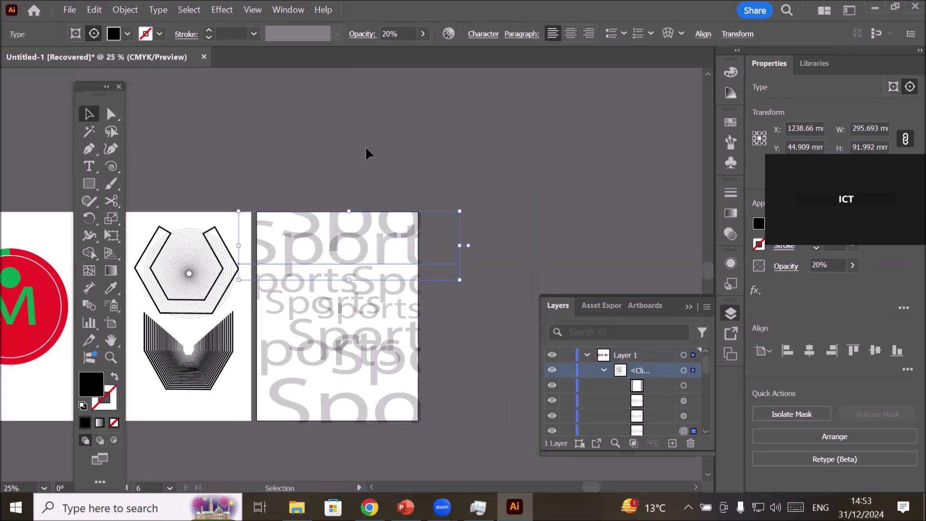
click(412, 156)
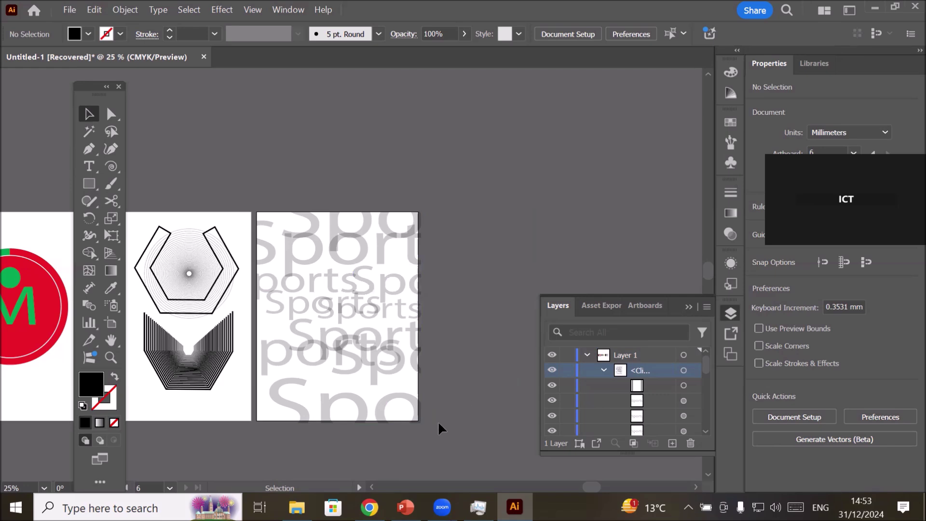
Create a placeholder text area about 177 mm by 233 mm beside the artboard, move it over the faded "Sports" words, and deselect
scroll(442, 393, up, 1)
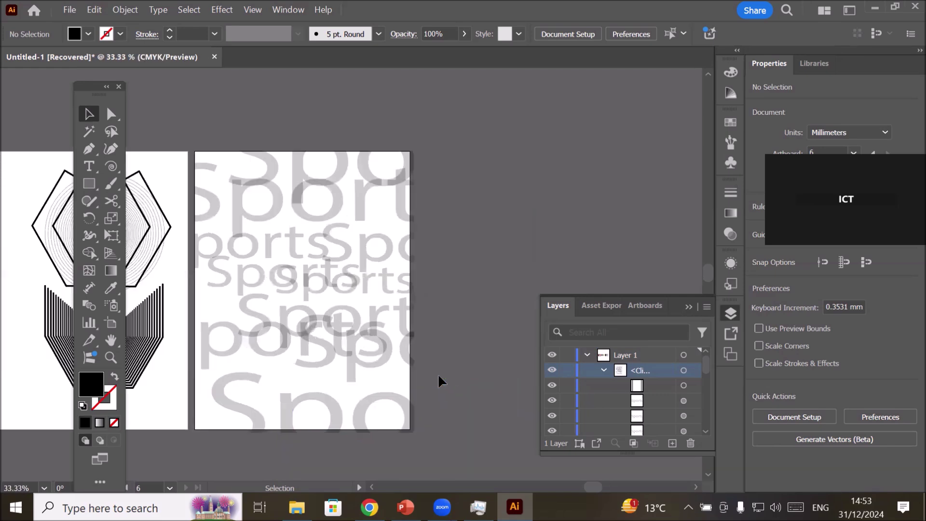
click(89, 167)
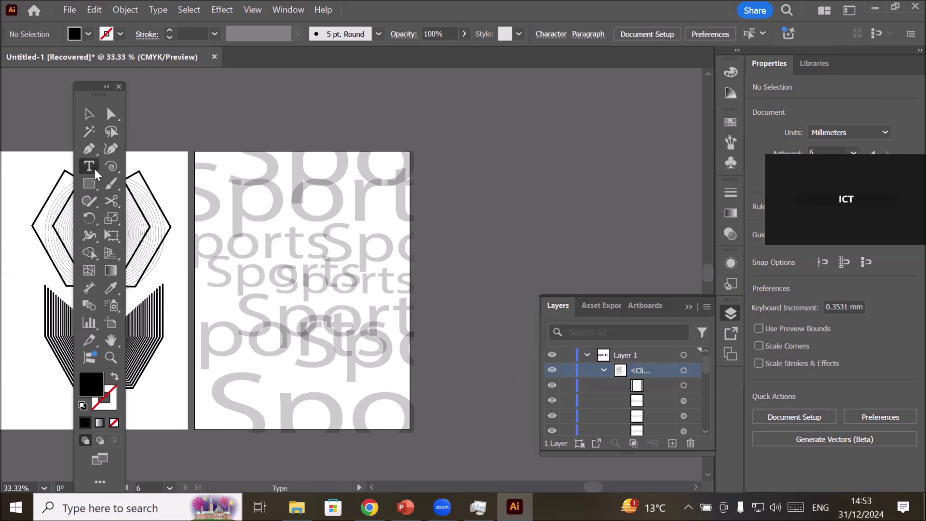
drag(450, 104, 626, 336)
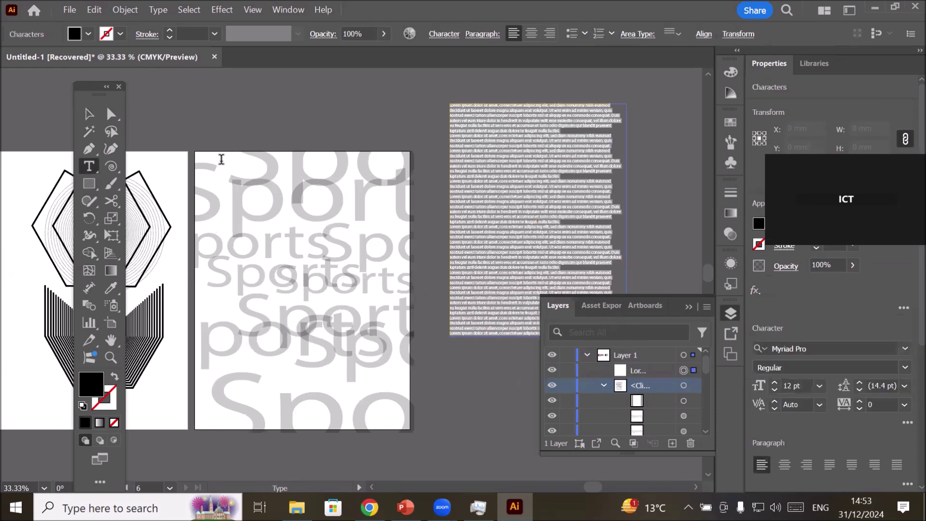
click(95, 116)
drag(511, 172, 285, 249)
click(484, 196)
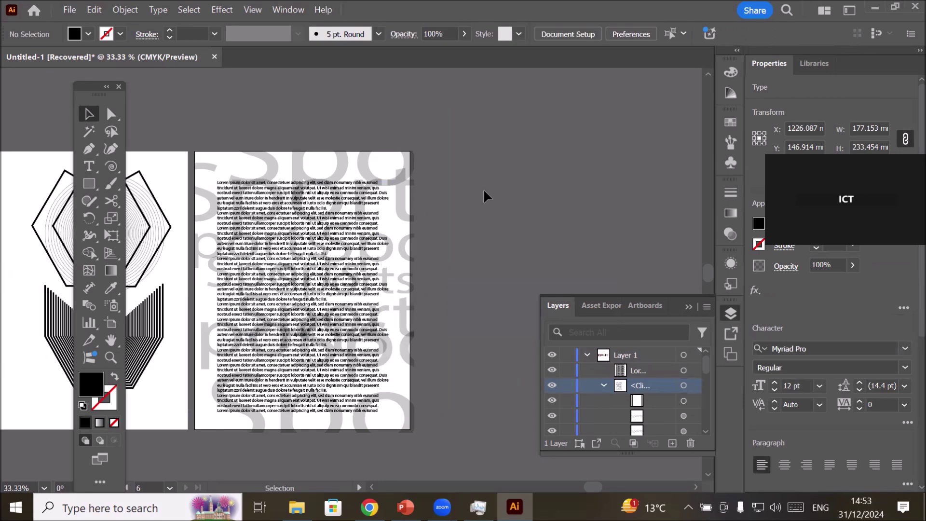
scroll(304, 217, up, 1)
scroll(348, 238, up, 2)
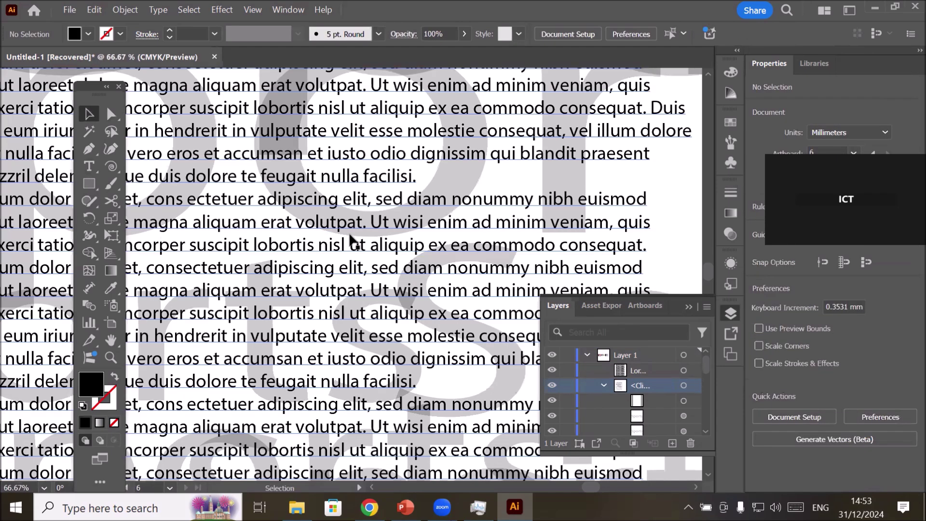
scroll(354, 240, up, 2)
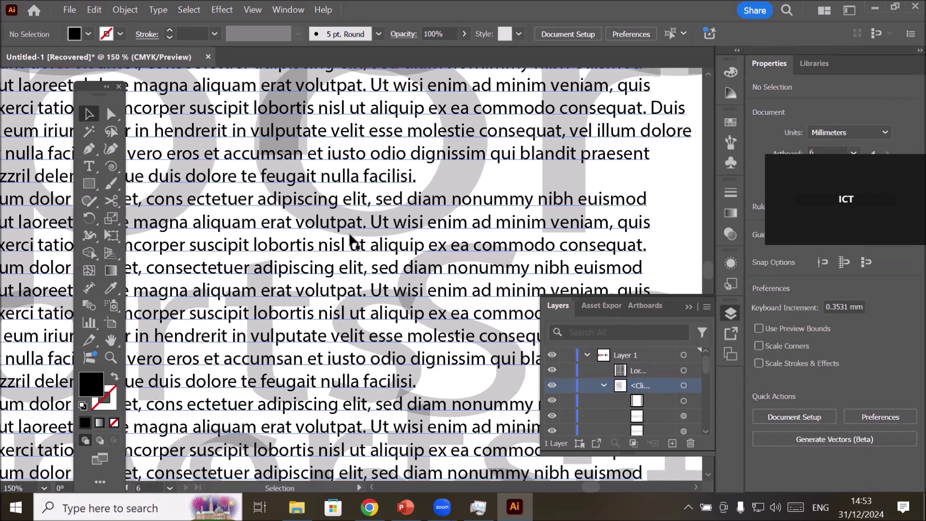
scroll(350, 239, down, 6)
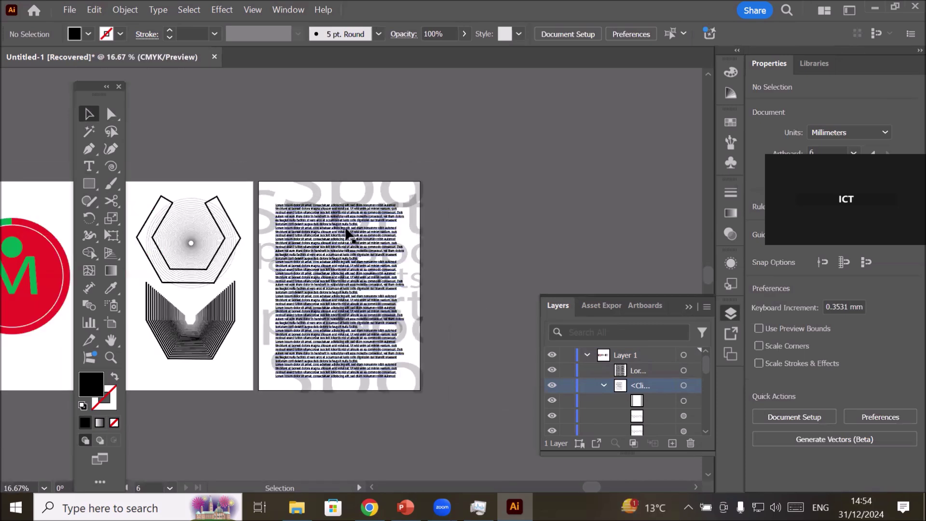
scroll(348, 234, up, 1)
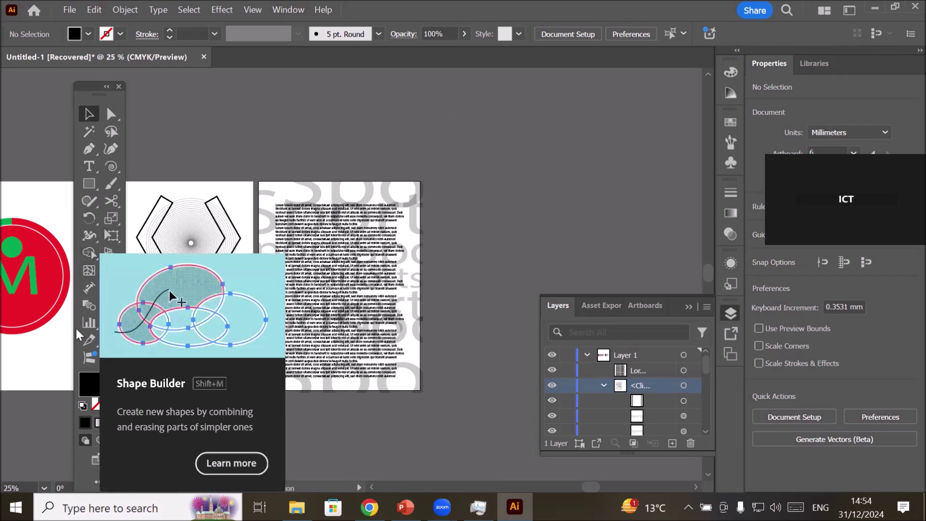
Add four new Letter-size artboards after Artboard 6, then leave artboard editing
click(110, 326)
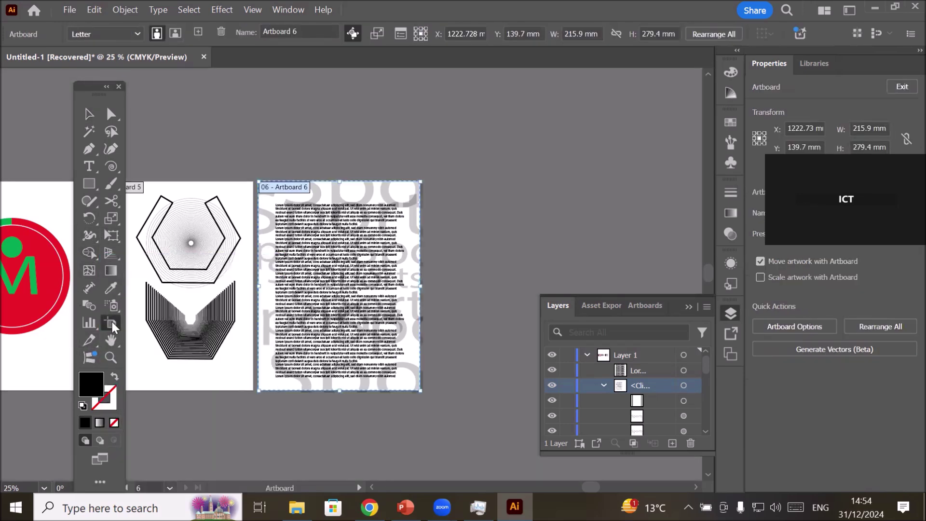
click(198, 33)
click(199, 32)
click(198, 32)
click(198, 33)
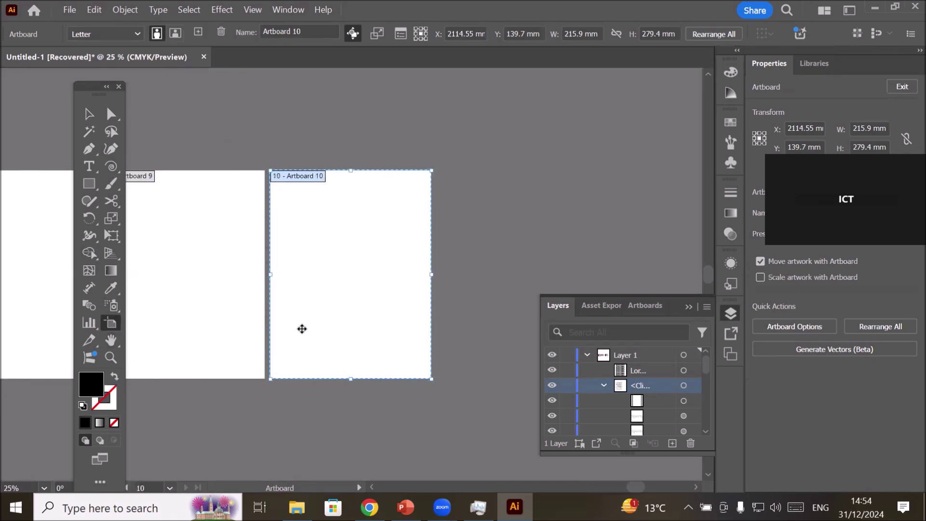
click(258, 420)
click(87, 114)
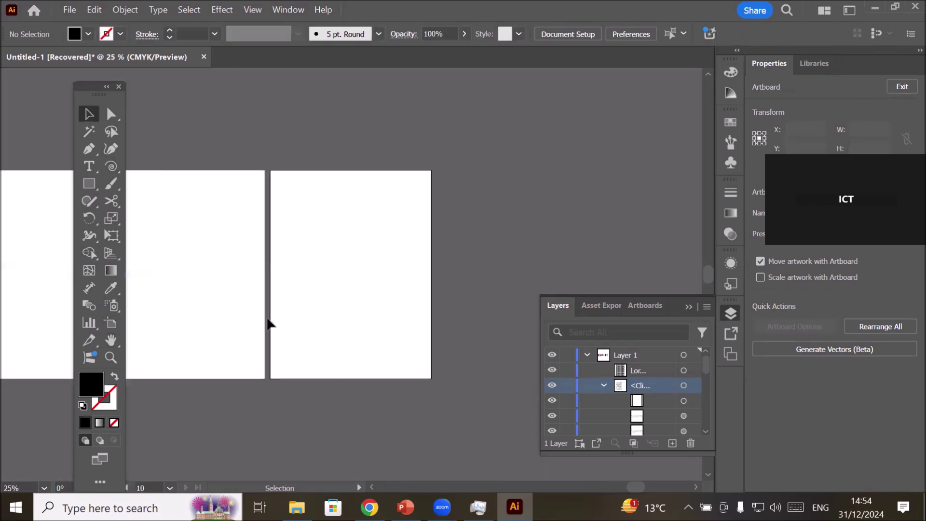
Draw a rectangle about 147 mm by 141 mm on Artboard 7 and give it the default white fill and black 1 pt stroke
key(space)
drag(231, 309, 571, 273)
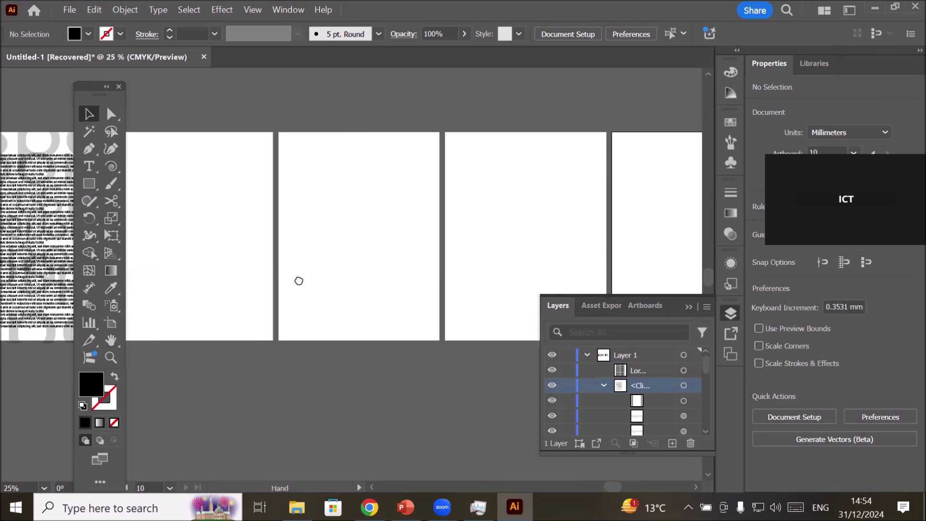
drag(298, 279, 426, 322)
scroll(291, 187, up, 1)
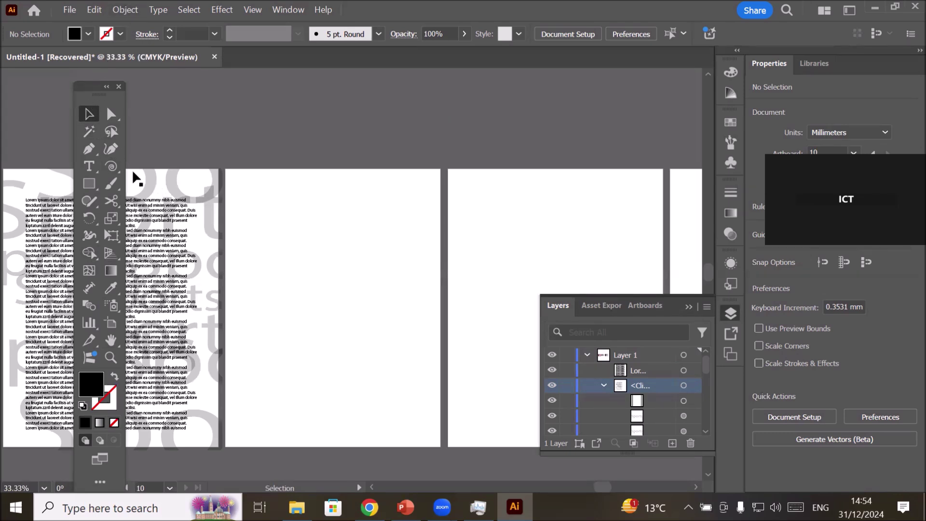
click(88, 184)
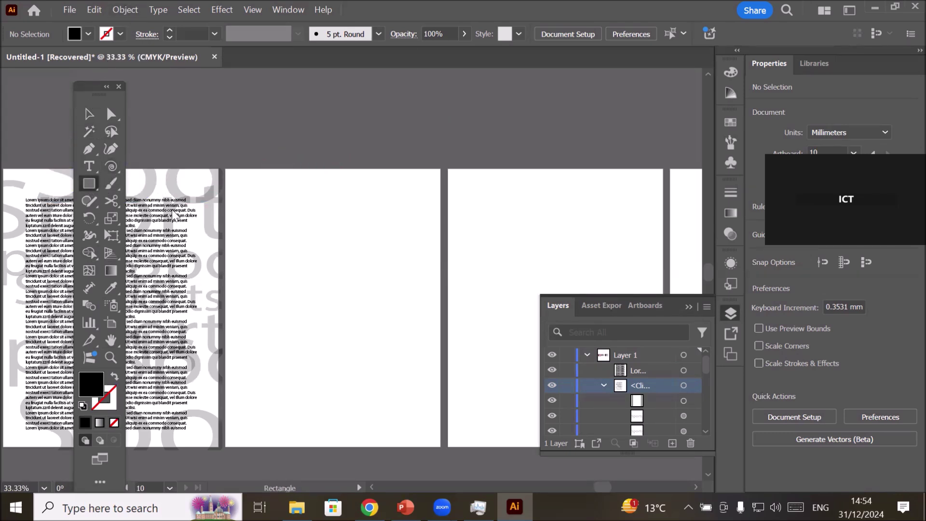
drag(264, 223, 410, 363)
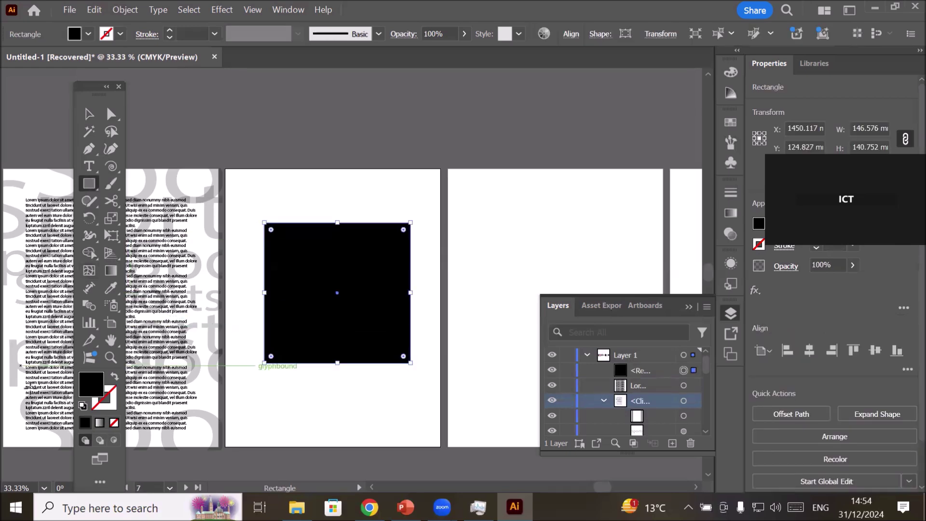
click(83, 406)
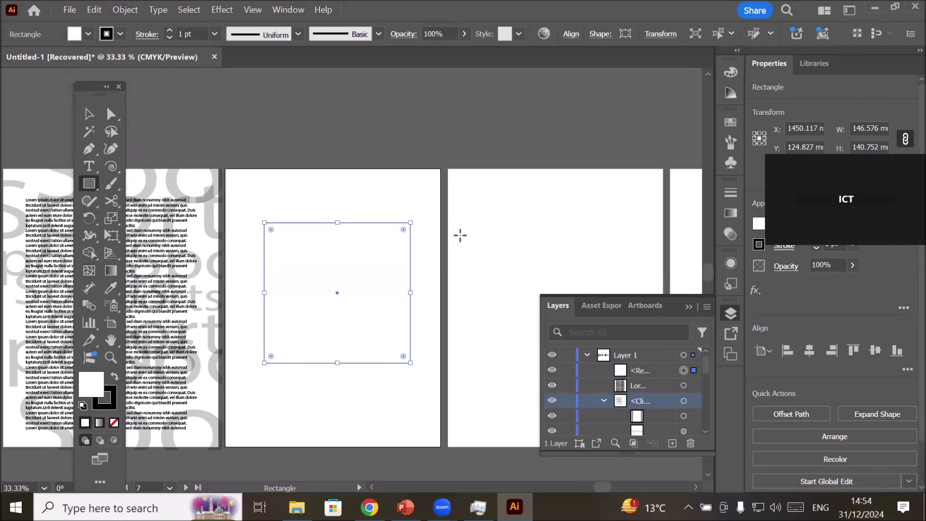
Open the Shear settings for the rectangle, try the vertical and custom-angle axes, and return the axis to Horizontal
scroll(470, 239, up, 1)
scroll(470, 238, down, 1)
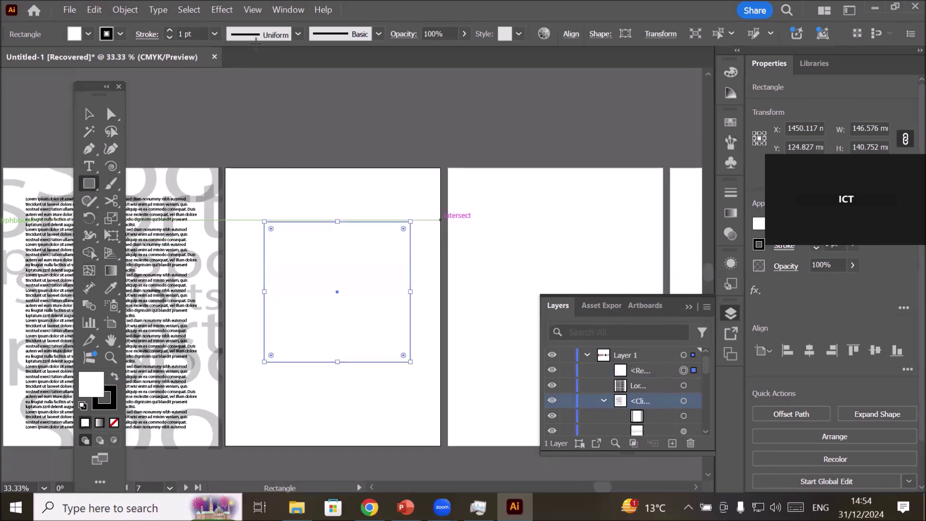
click(114, 8)
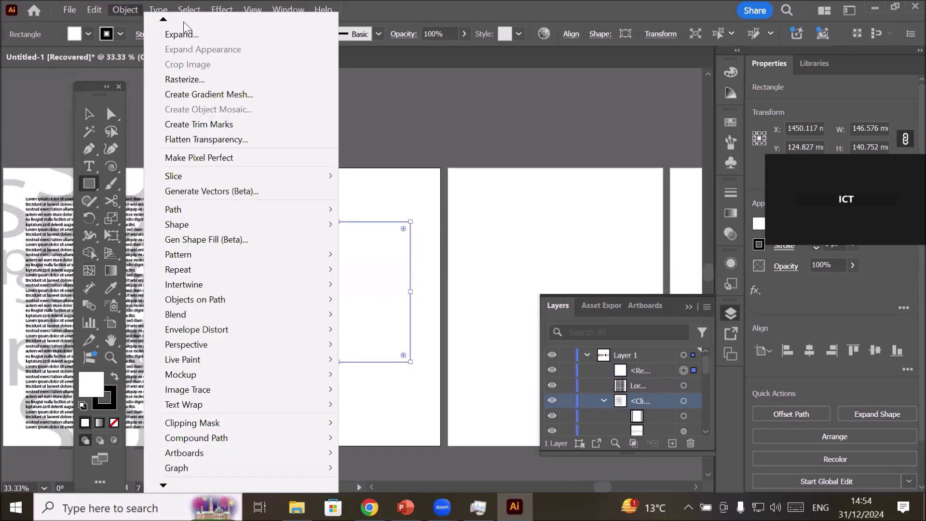
mouse_move(145, 16)
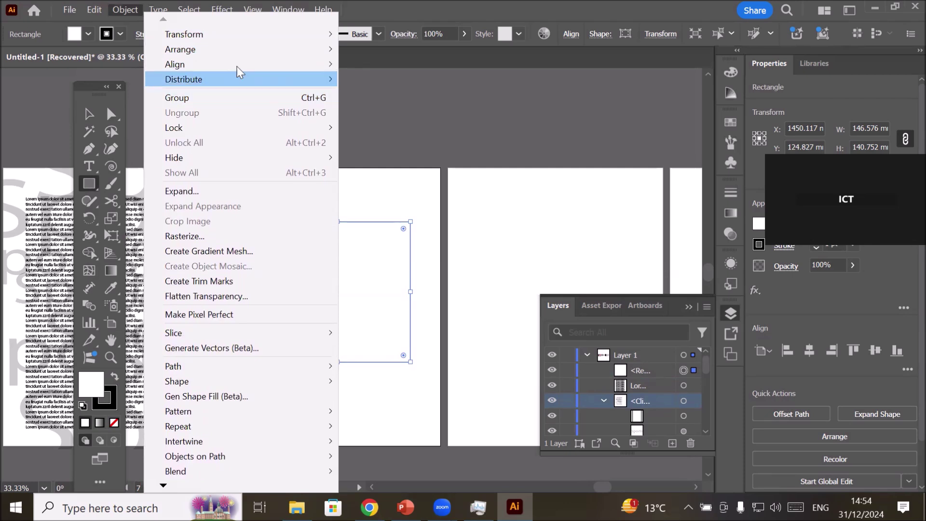
mouse_move(316, 33)
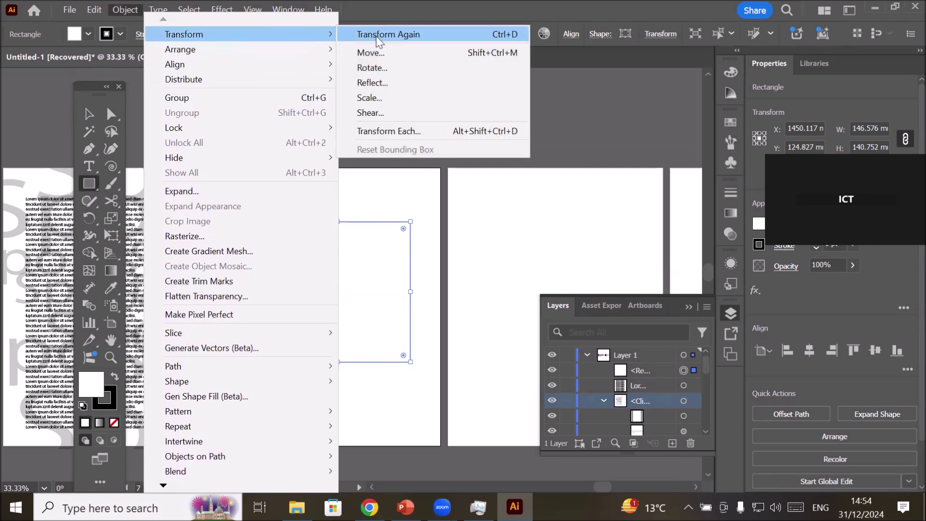
click(381, 115)
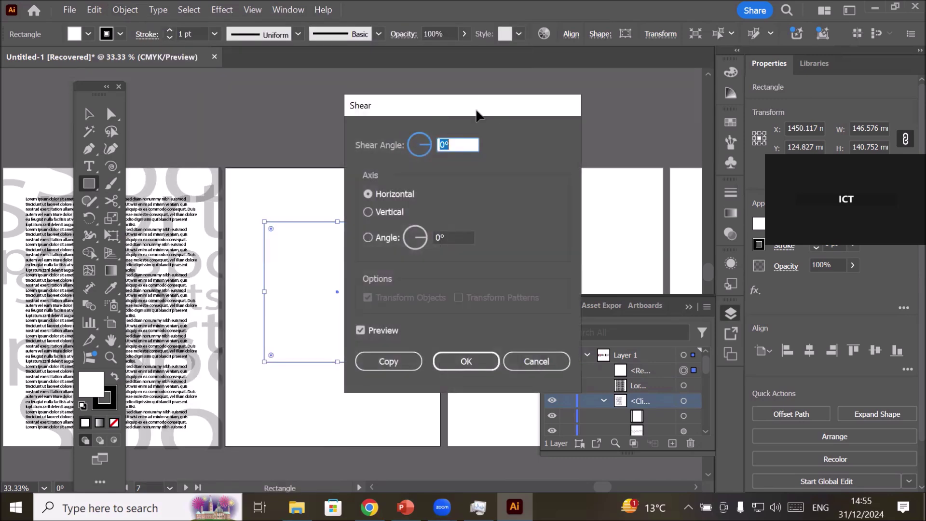
drag(475, 109, 539, 90)
click(521, 126)
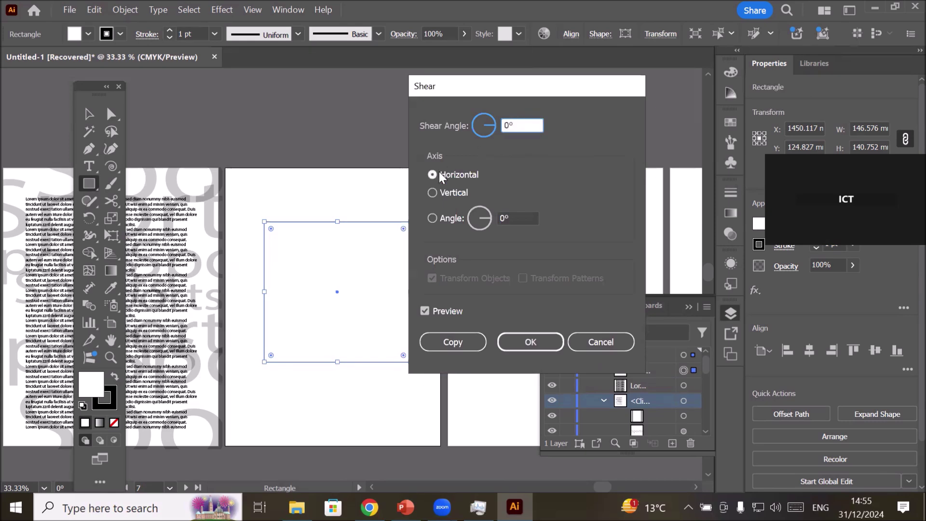
click(436, 194)
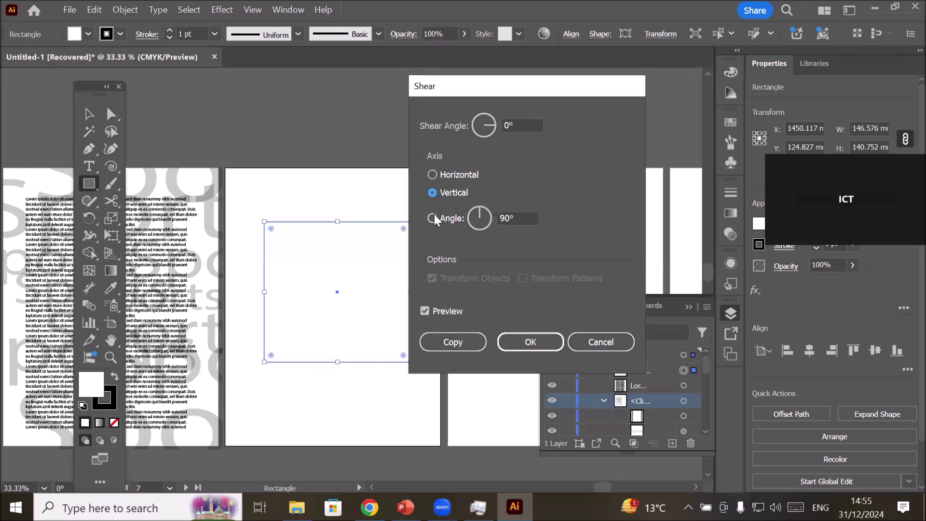
click(433, 217)
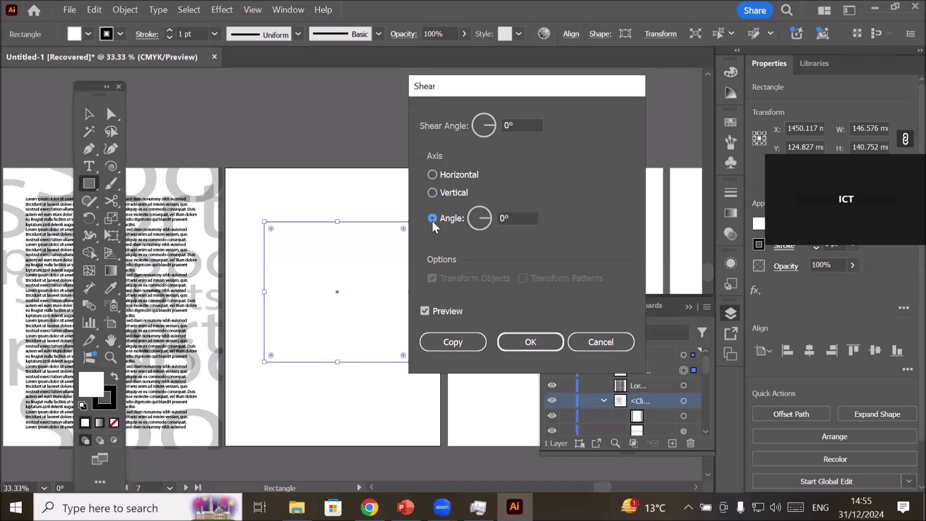
click(432, 176)
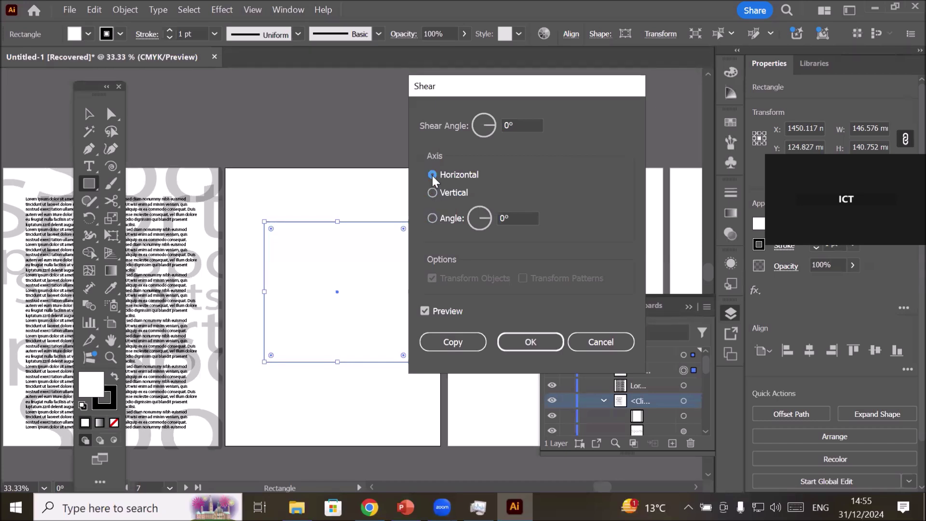
Preview the rectangle's horizontal shear by gradually raising the shear angle to 16°
click(523, 125)
key(Up)
key(Up)
key(Up)
key(Up)
key(Up)
key(Up)
key(Up)
key(Up)
key(Up)
key(Up)
key(Up)
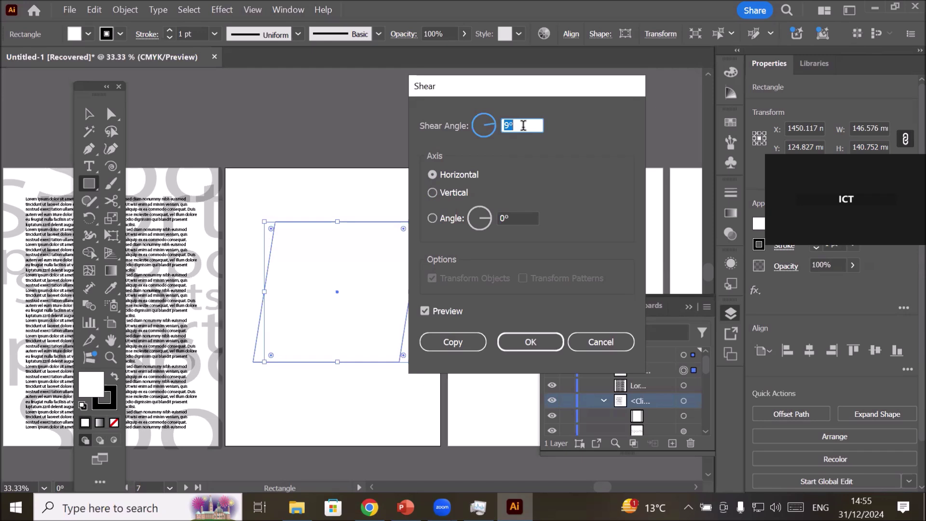
key(Up)
key(Up)
key(Up)
key(Up)
key(Up)
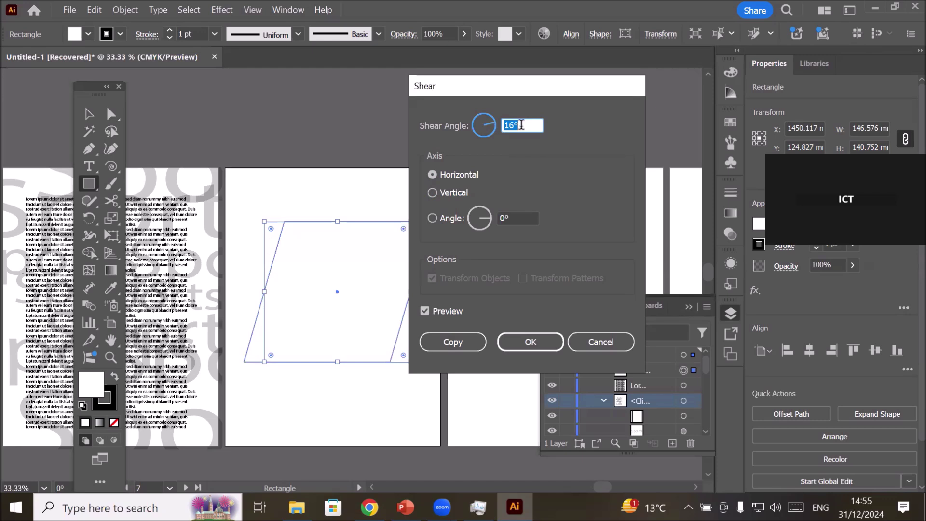
Make a horizontally sheared copy of the rectangle at -17° and move the copy about 25 mm to the left
key(shift+Down)
key(shift+Down)
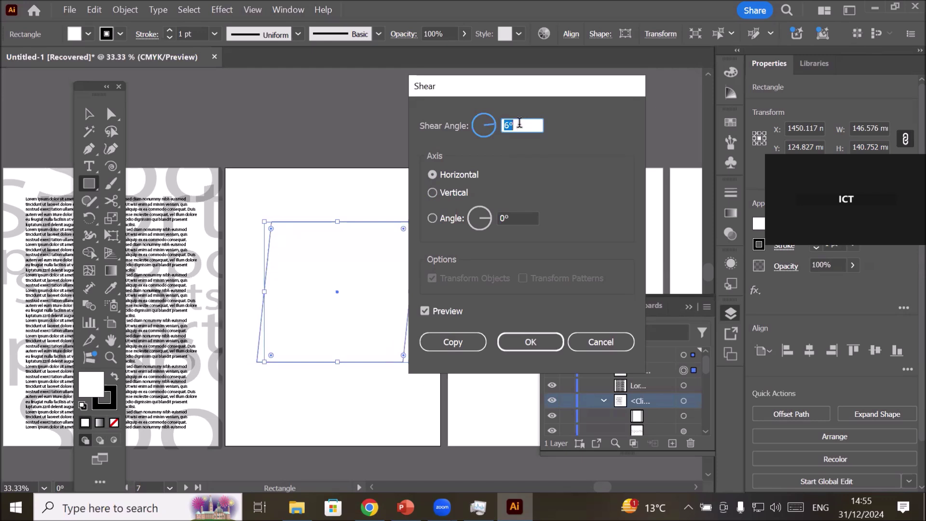
key(shift+Down)
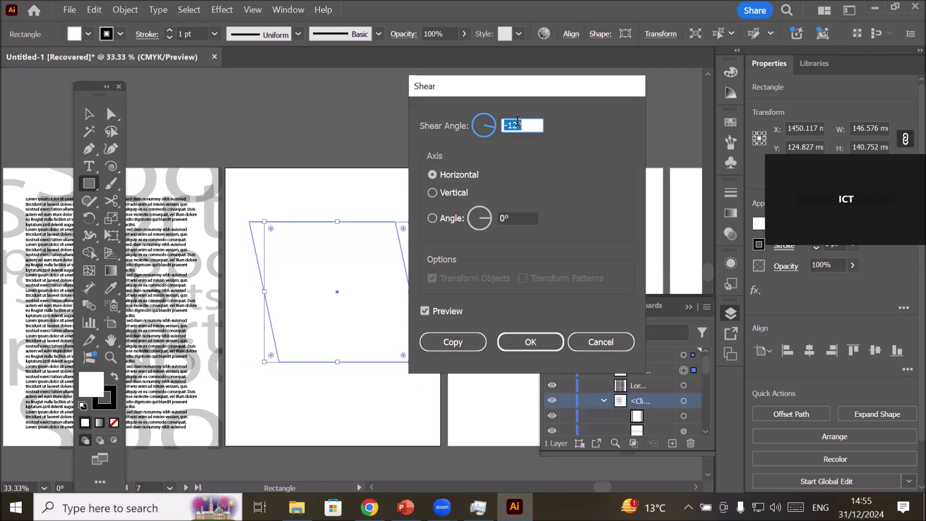
key(Down)
key(Down)
key(Down)
key(Down)
key(Down)
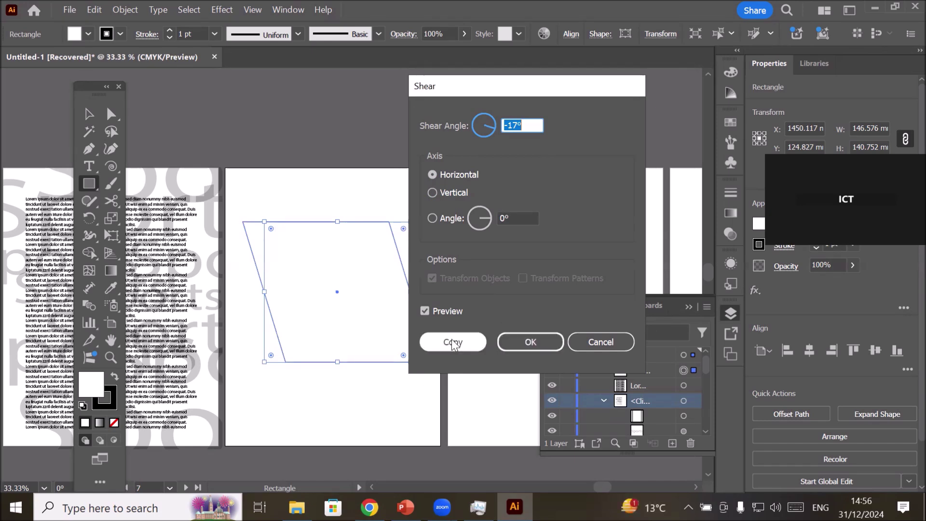
click(467, 344)
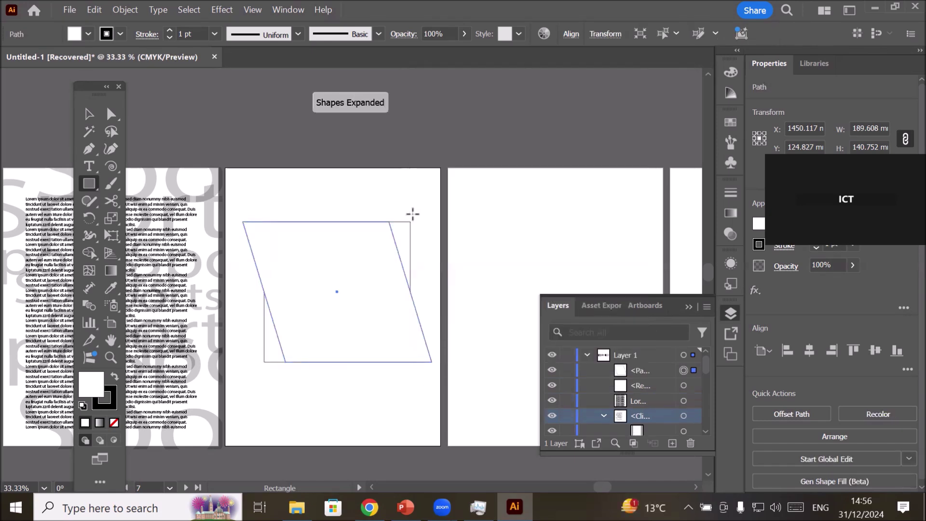
click(94, 116)
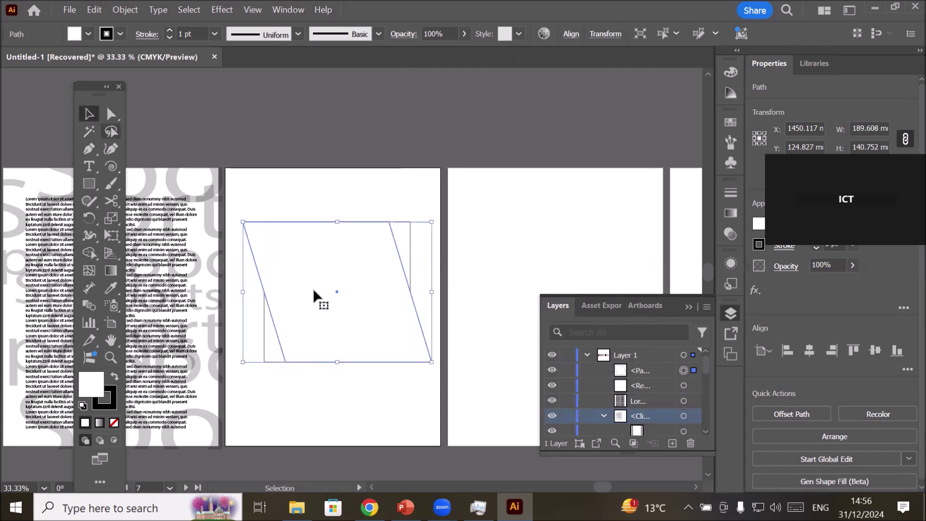
drag(378, 361, 353, 362)
Fill the original rectangle with red and the sheared copy with green, and deselect
click(408, 278)
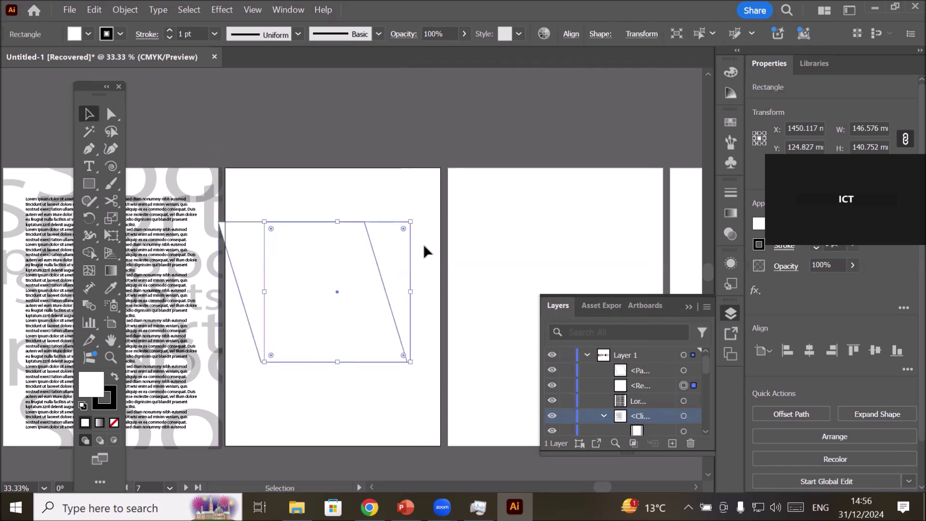
scroll(423, 244, up, 1)
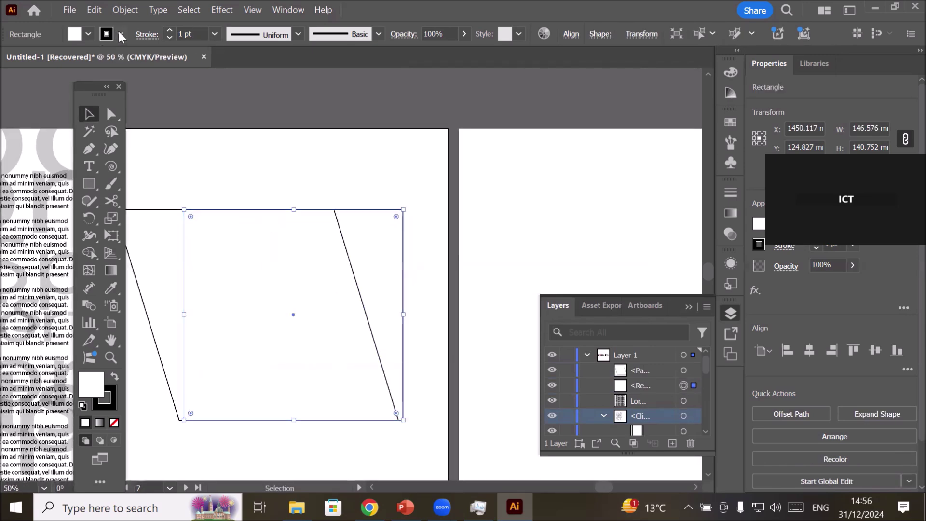
click(88, 32)
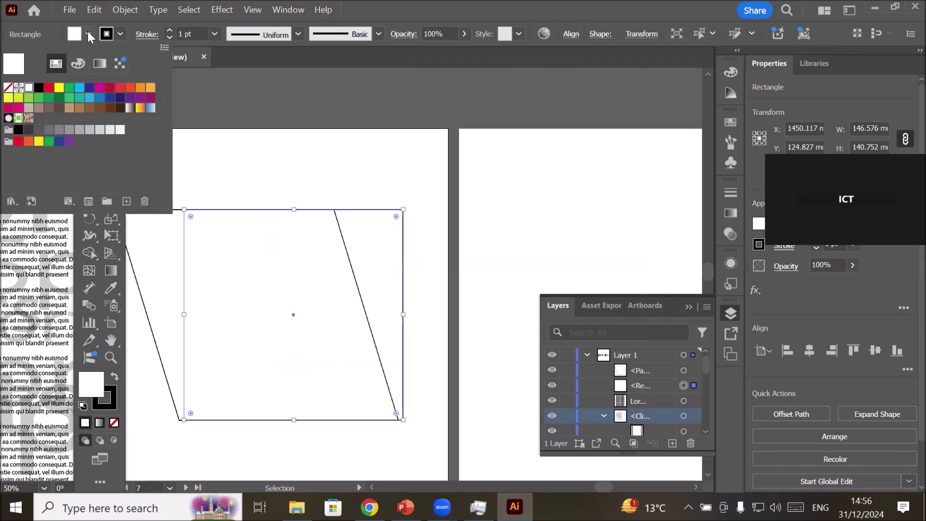
click(53, 89)
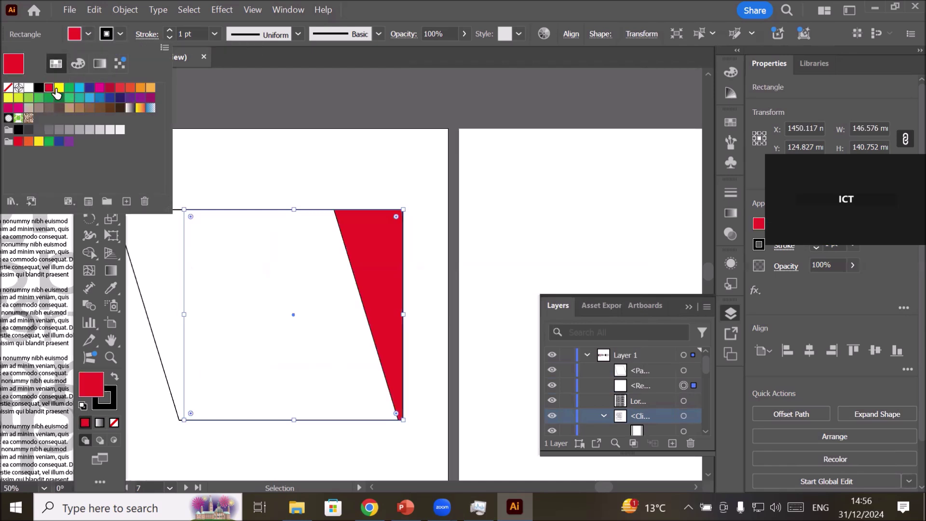
click(372, 149)
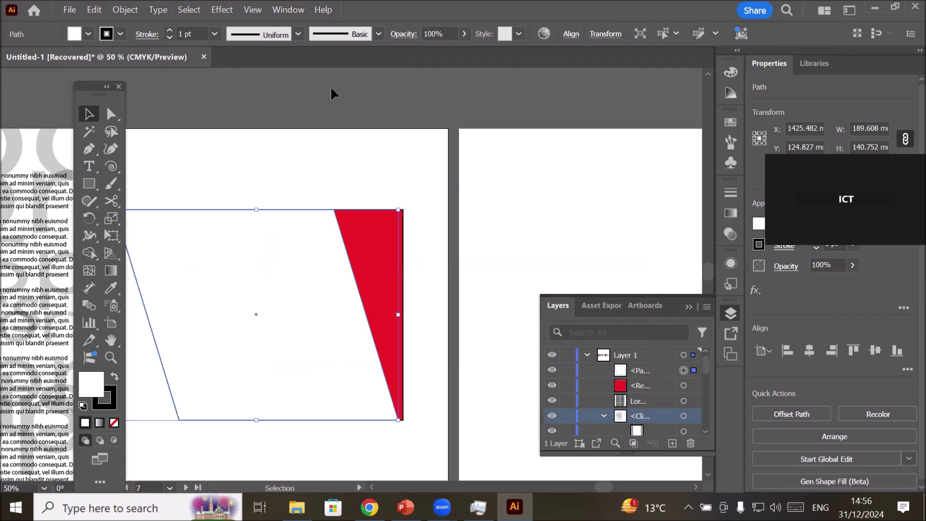
click(88, 34)
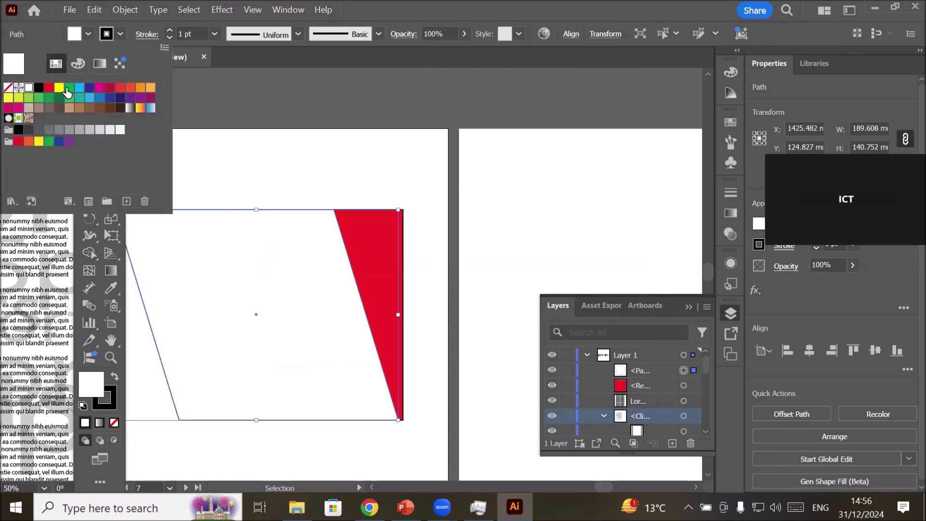
click(69, 88)
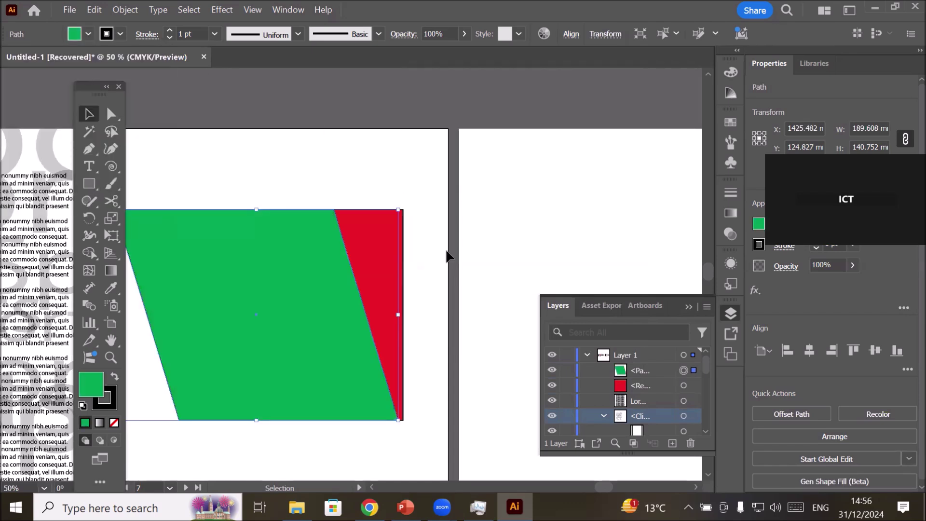
click(457, 258)
scroll(457, 260, down, 1)
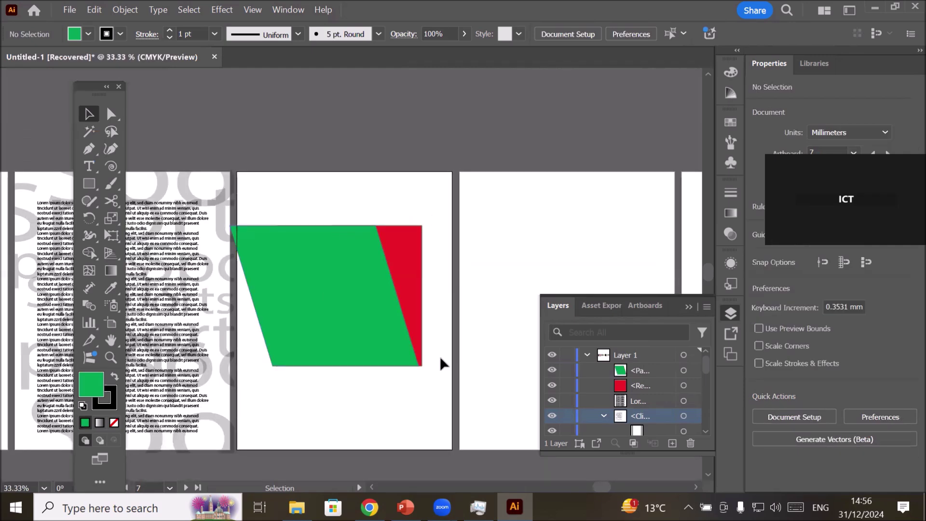
Separate the two shapes, placing the red rectangle near the top of Artboard 7 and the green parallelogram below it
drag(343, 264, 348, 331)
drag(375, 235, 388, 191)
drag(335, 359, 346, 245)
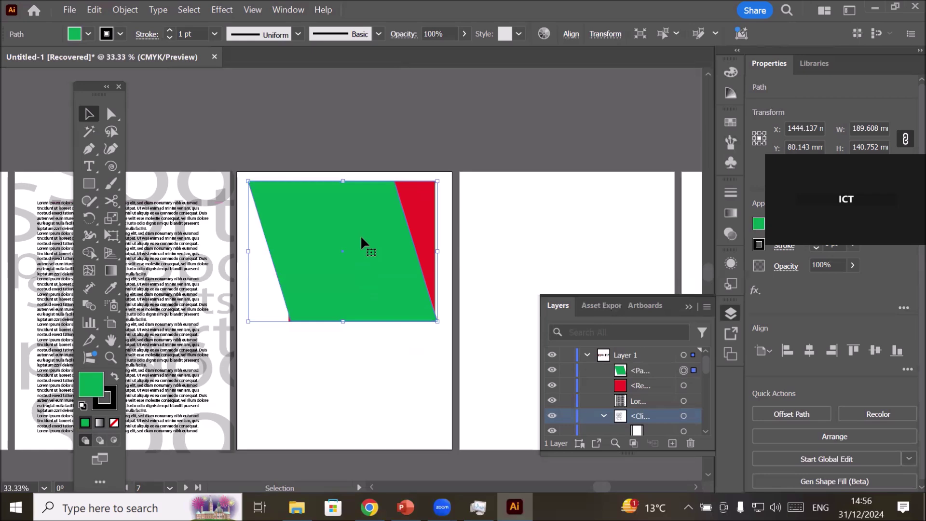
drag(360, 235, 360, 400)
Open the Shear settings for the red rectangle, choose the Vertical axis, and uncover the shape's preview
click(348, 207)
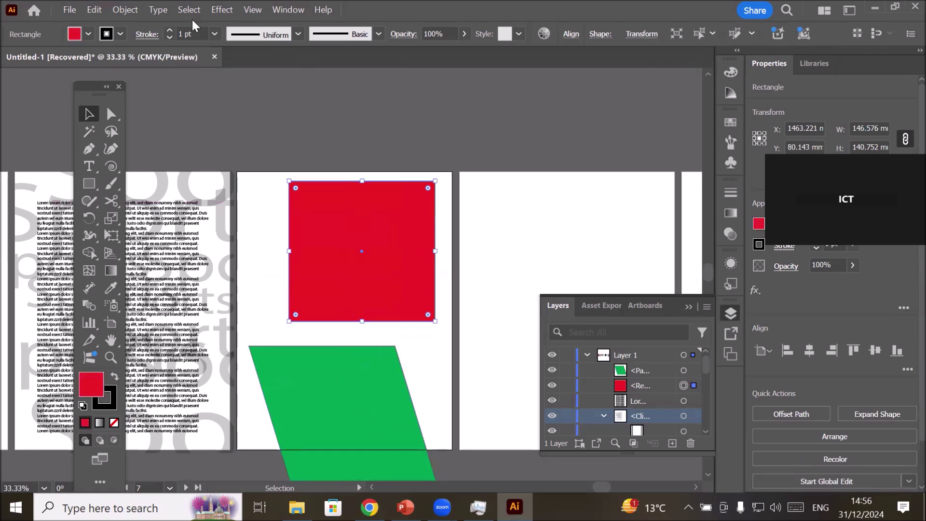
click(124, 7)
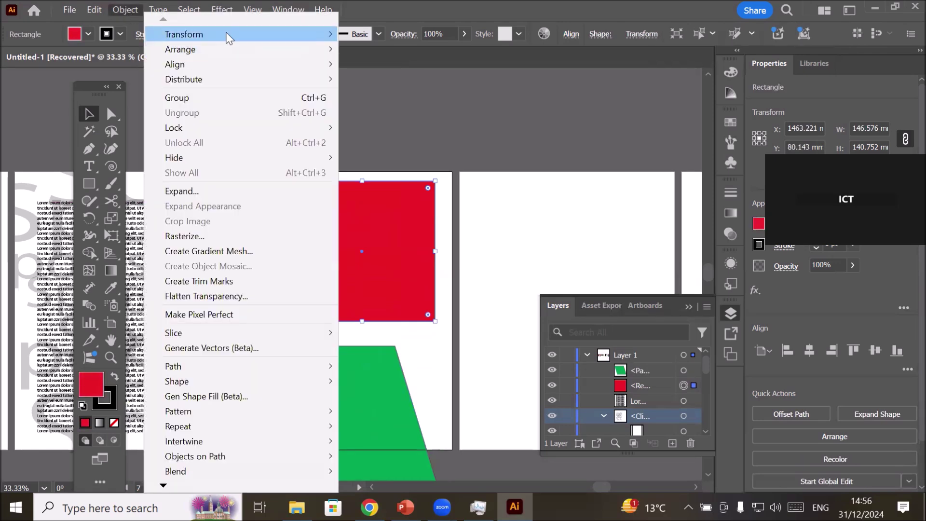
mouse_move(228, 37)
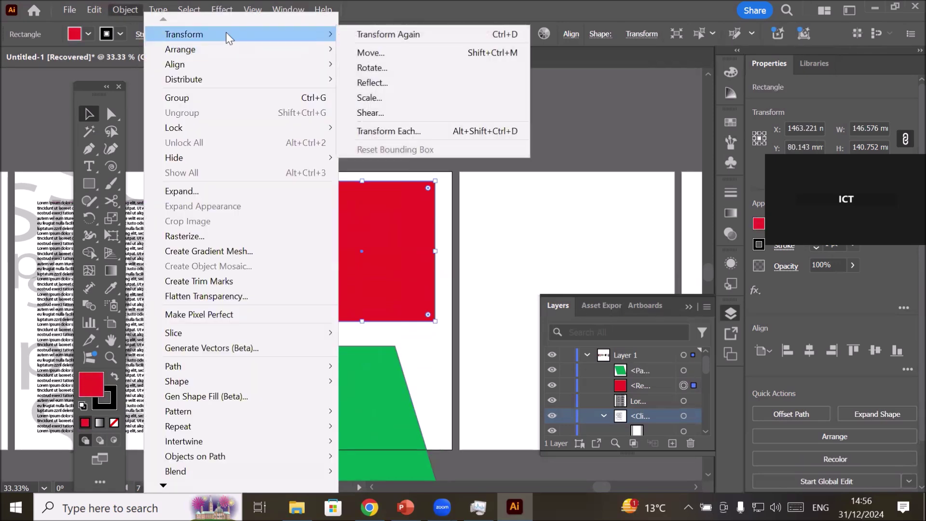
click(406, 112)
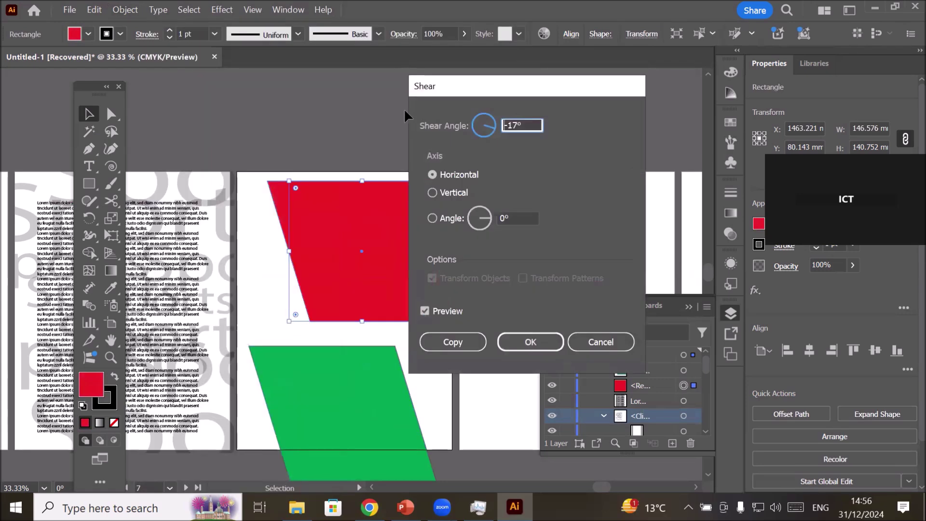
click(428, 194)
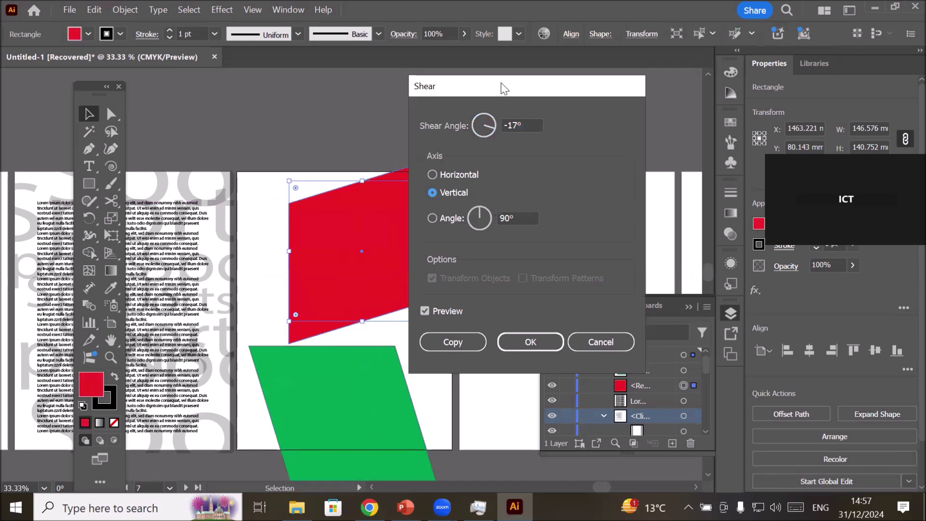
drag(503, 89, 588, 93)
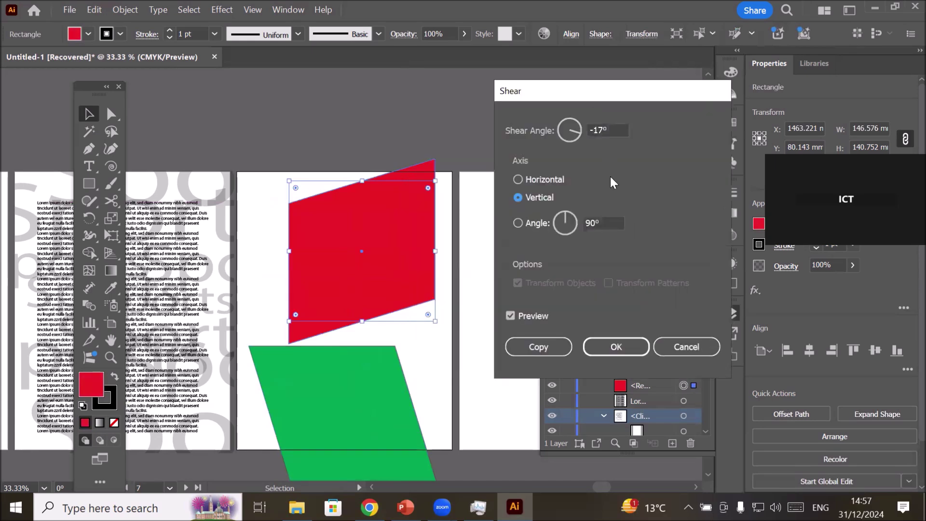
Raise the red rectangle's vertical shear angle gradually to 0°
click(617, 128)
key(Up)
key(Up)
key(Up)
key(Up)
key(Up)
key(Up)
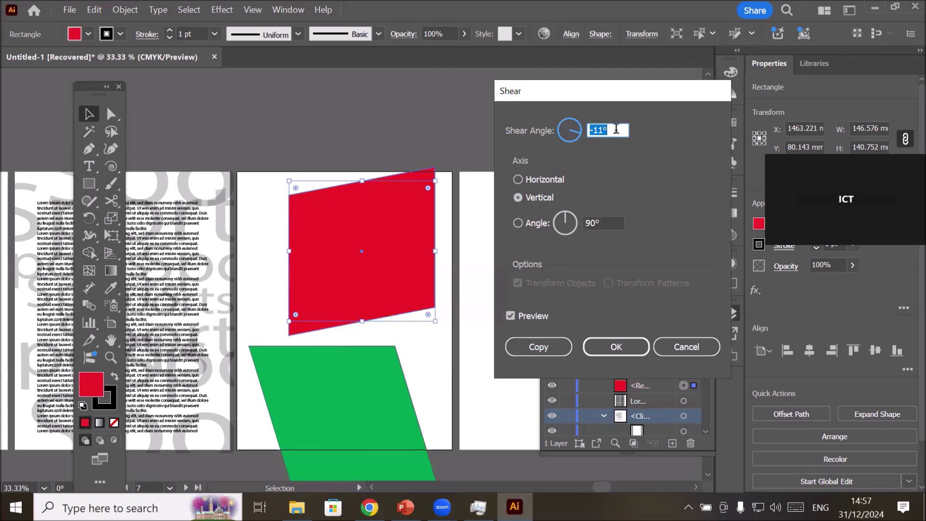
key(Up)
key(Up)
key(Up)
key(Up)
key(Up)
key(Up)
key(Up)
key(Up)
key(Up)
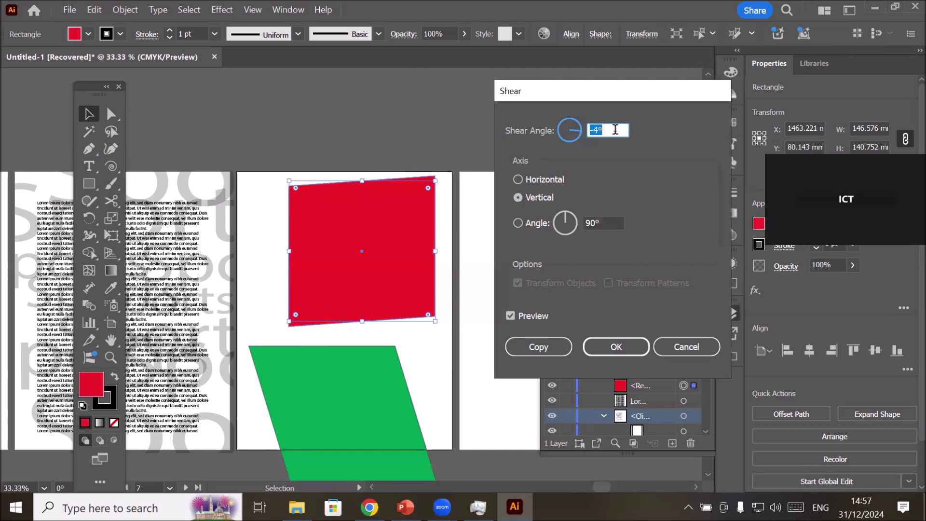
key(Up)
key(Up)
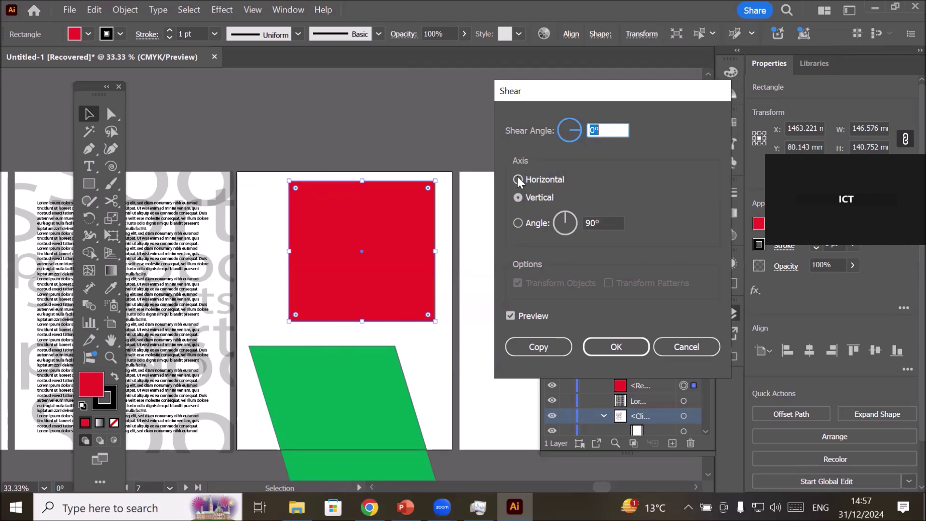
Try positive vertical shear angles on the red rectangle, raising the value gradually to 9°
click(613, 125)
key(Up)
key(Up)
key(Up)
key(Up)
key(Up)
key(Up)
key(Up)
key(Up)
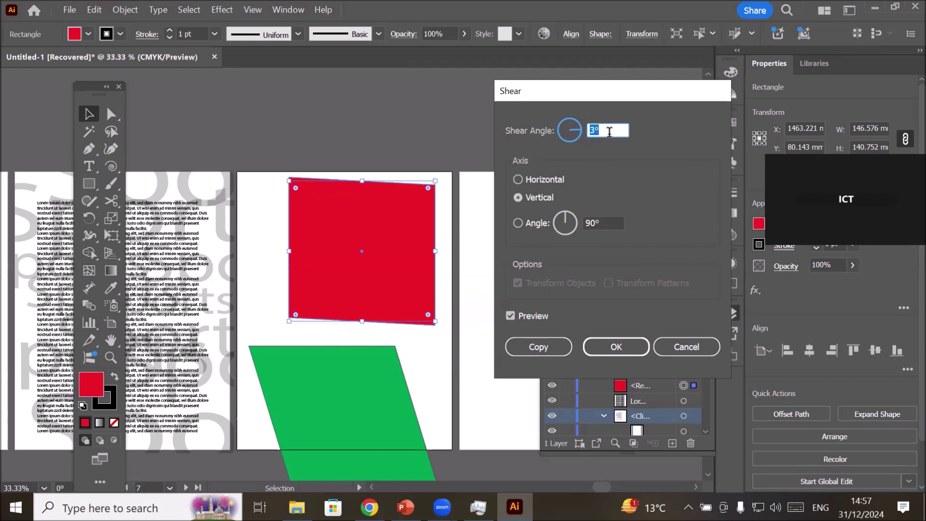
key(Up)
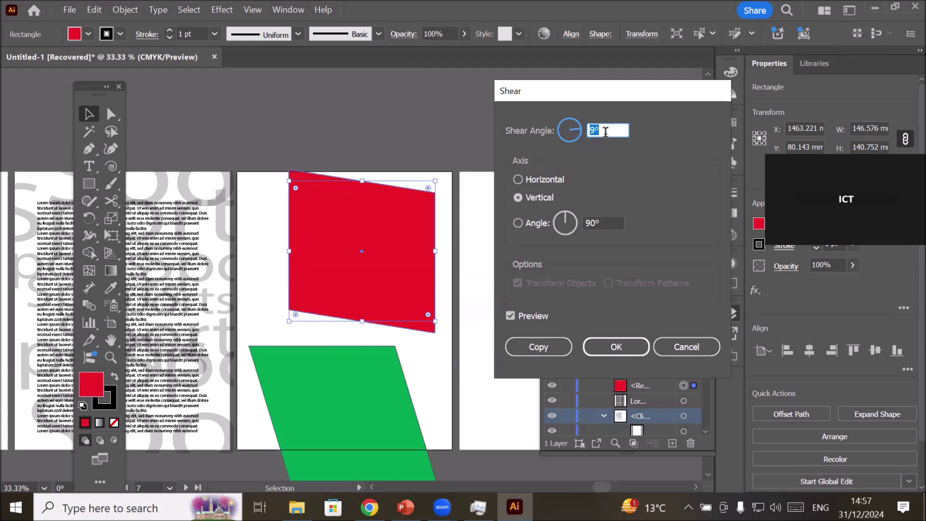
key(Up)
Lower the red rectangle's vertical shear angle to -15° and create the sheared shape as a copy
key(Down)
key(Down)
key(Down)
key(Down)
key(Down)
key(Down)
key(Down)
key(Down)
key(Down)
key(Down)
key(Down)
key(Down)
key(Down)
key(Down)
key(Down)
key(Down)
key(Down)
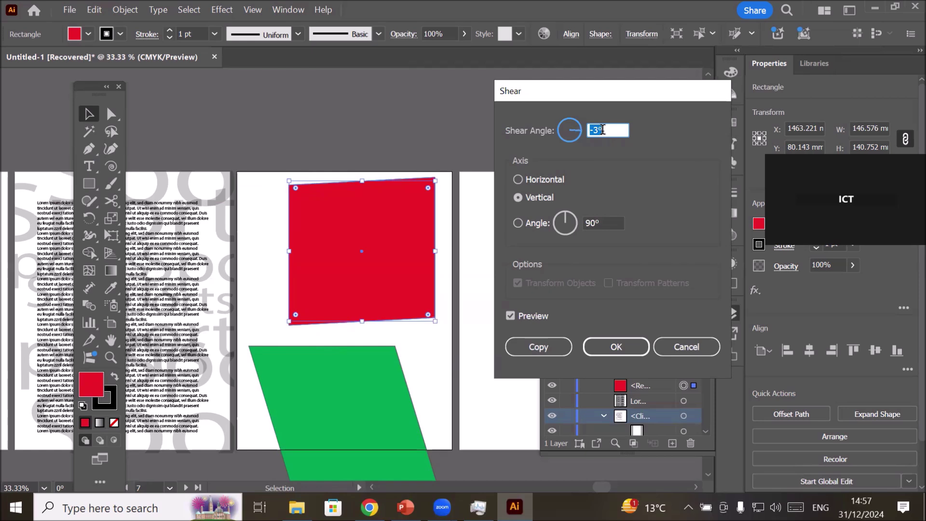
key(Down)
key(Down)
key(Down)
key(Down)
key(Down)
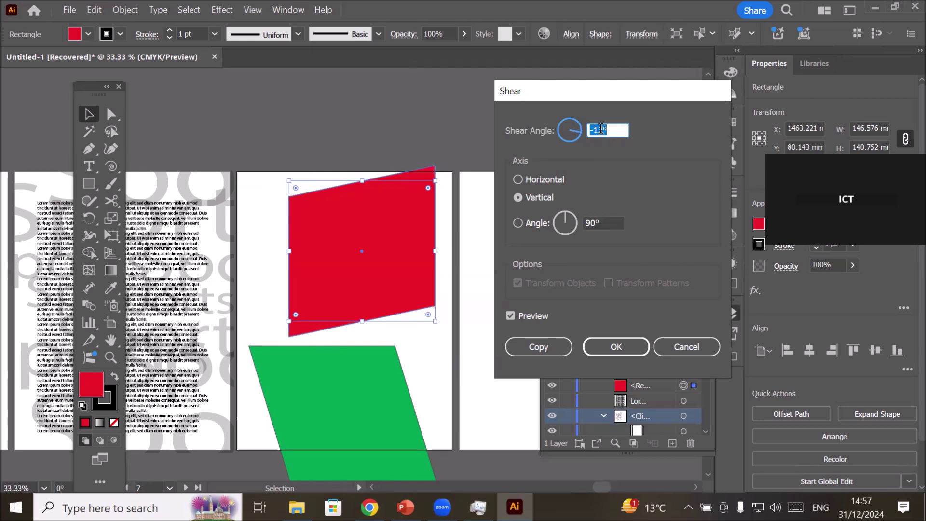
key(Down)
key(Down)
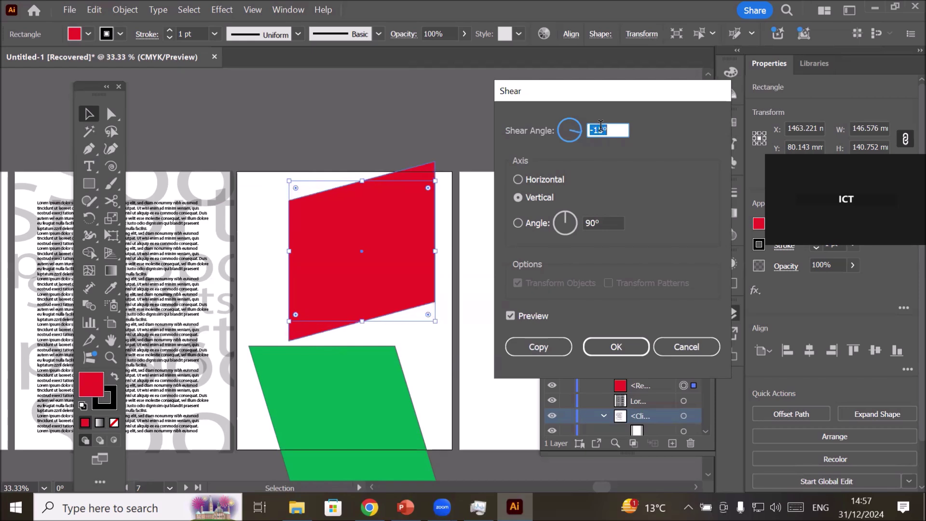
click(538, 347)
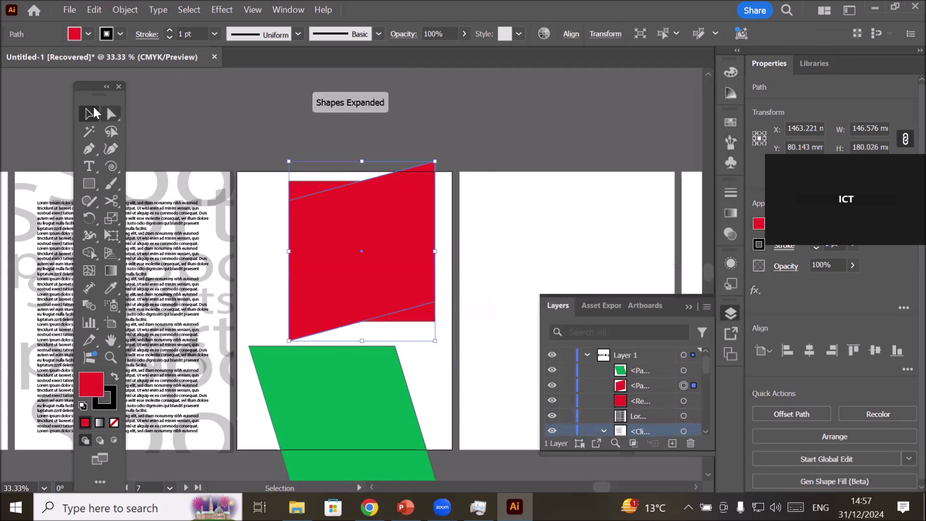
Move the sheared copy up to meet the red rectangle's bottom edge, fill it with CMYK Green, and deselect it
mouse_move(374, 231)
mouse_down()
mouse_move(412, 208)
mouse_move(374, 214)
mouse_up()
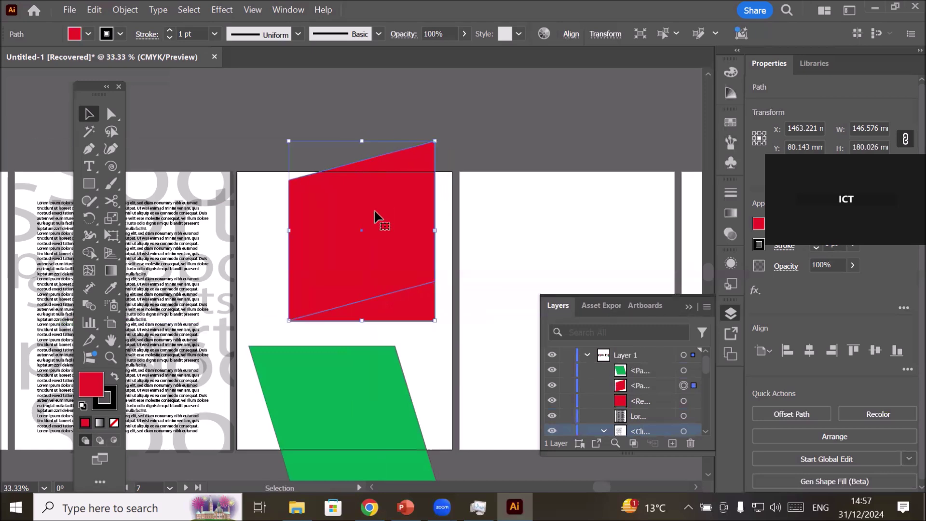
click(89, 33)
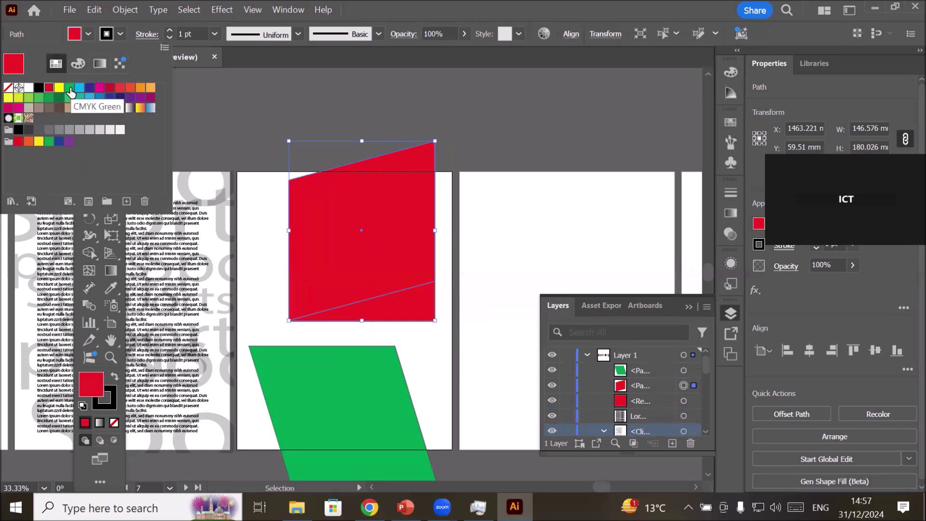
click(71, 89)
click(512, 221)
click(499, 242)
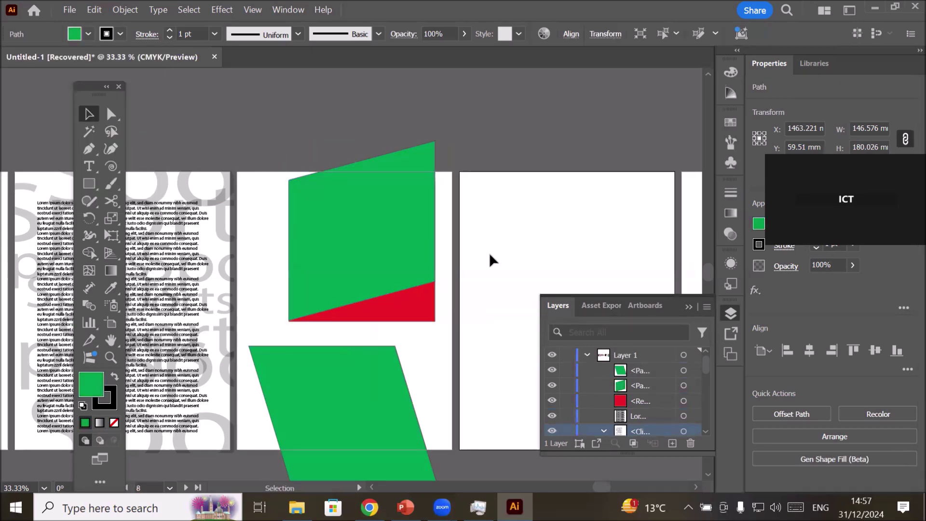
Move the lower green parallelogram to the top of Artboard 8 and place a duplicate of the red rectangle behind it
scroll(470, 341, down, 1)
drag(374, 378, 537, 253)
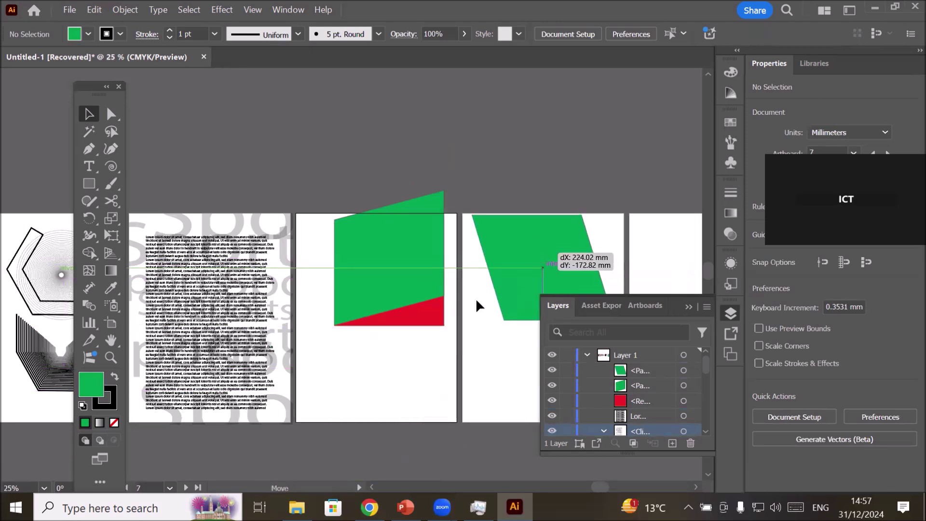
click(422, 316)
drag(422, 318, 603, 314)
drag(557, 285, 515, 295)
click(688, 136)
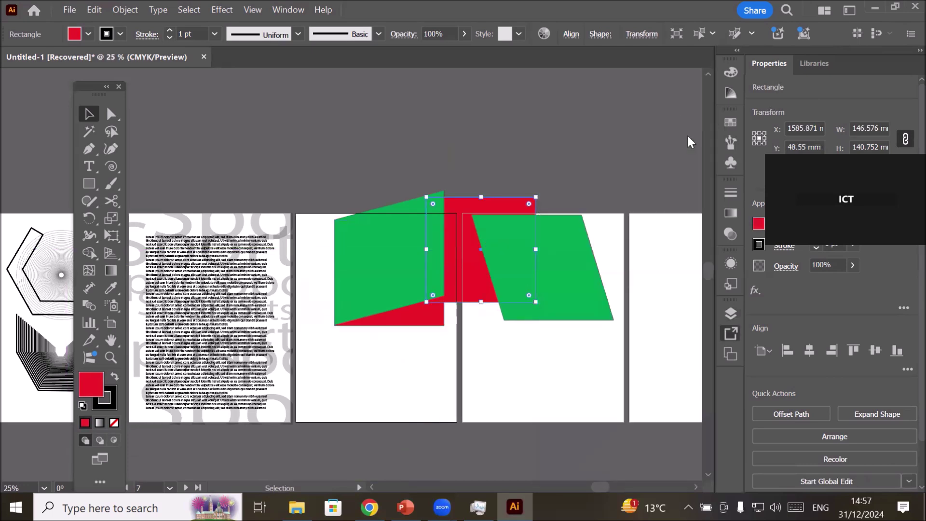
drag(469, 271, 550, 286)
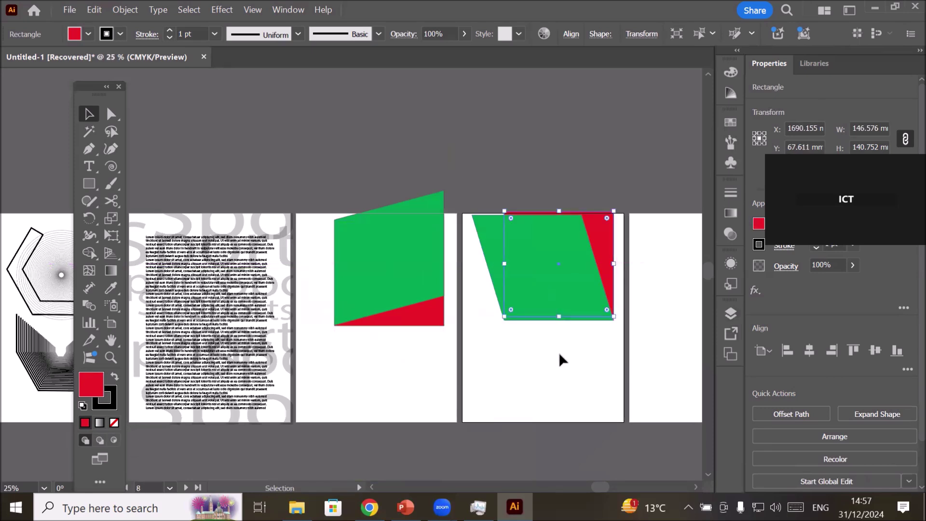
click(558, 352)
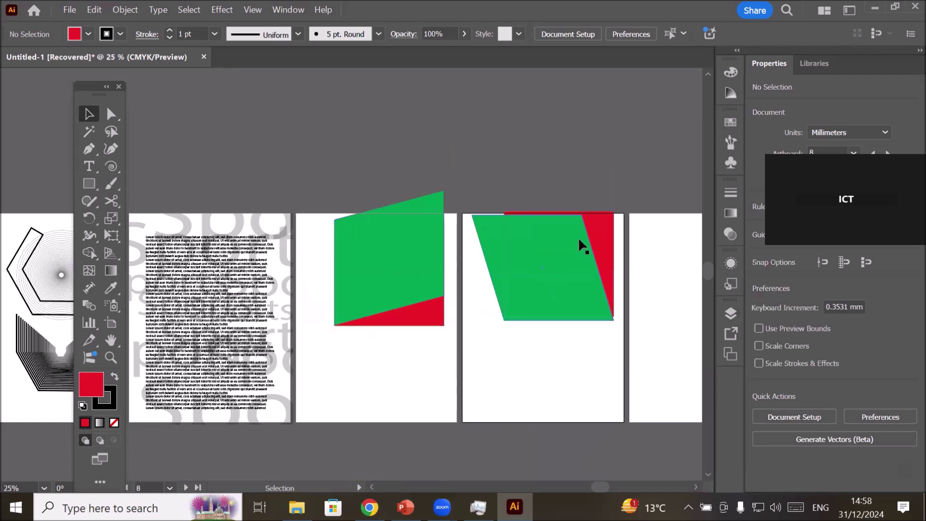
Add the text "VERTICAL SHEAR" below the shapes on Artboard 7
key(space)
drag(556, 352, 561, 277)
click(90, 164)
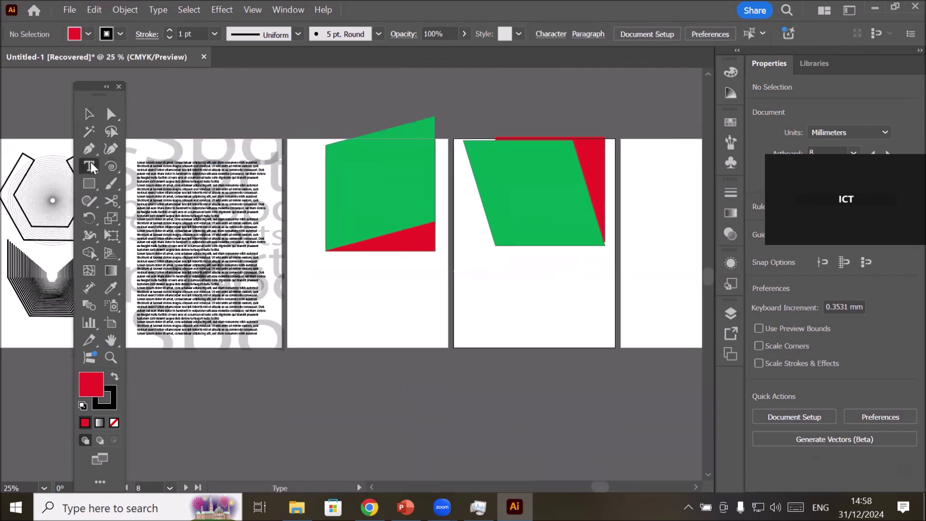
click(334, 304)
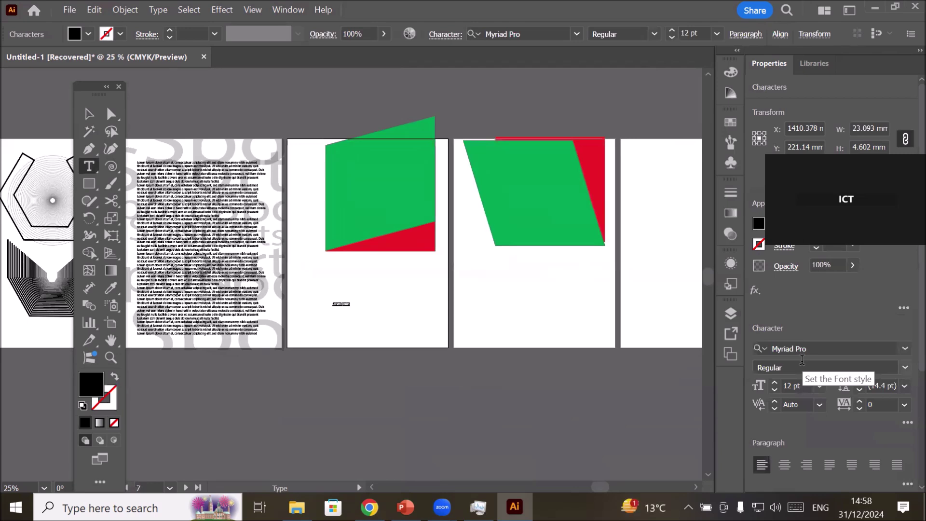
text(Ve)
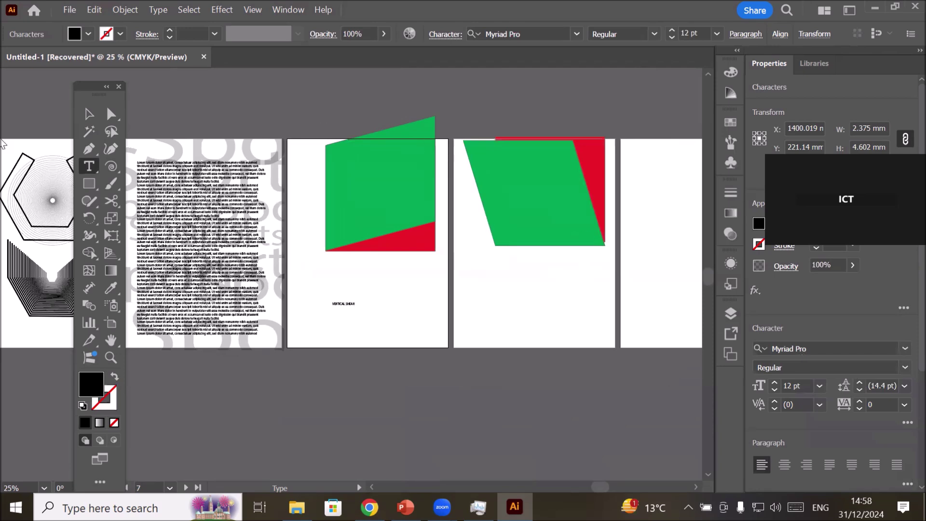
Enlarge the "VERTICAL SHEAR" text to about 119 pt and position it across the lower part of Artboard 7
click(89, 115)
drag(357, 308, 487, 378)
drag(442, 327, 399, 302)
scroll(418, 273, up, 2)
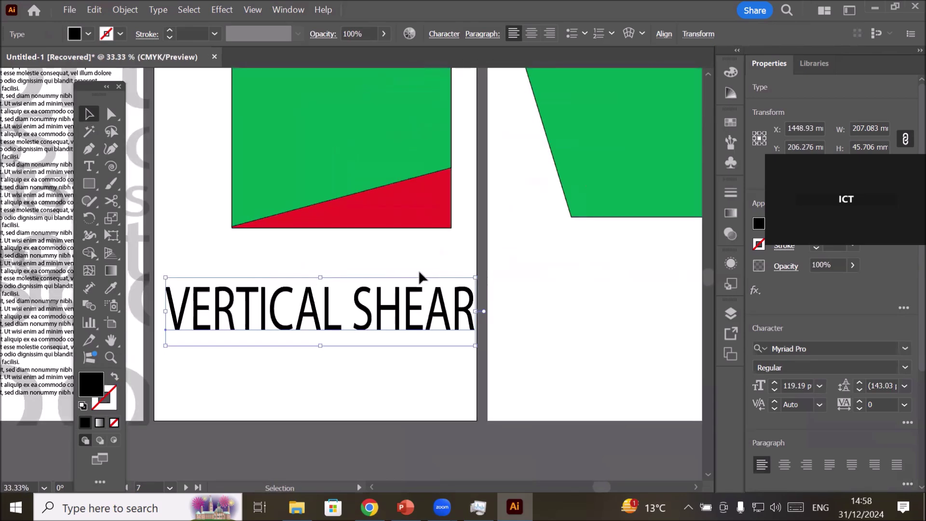
Shear the "VERTICAL SHEAR" text along the vertical axis at 15° as a copy, and deselect it
click(116, 10)
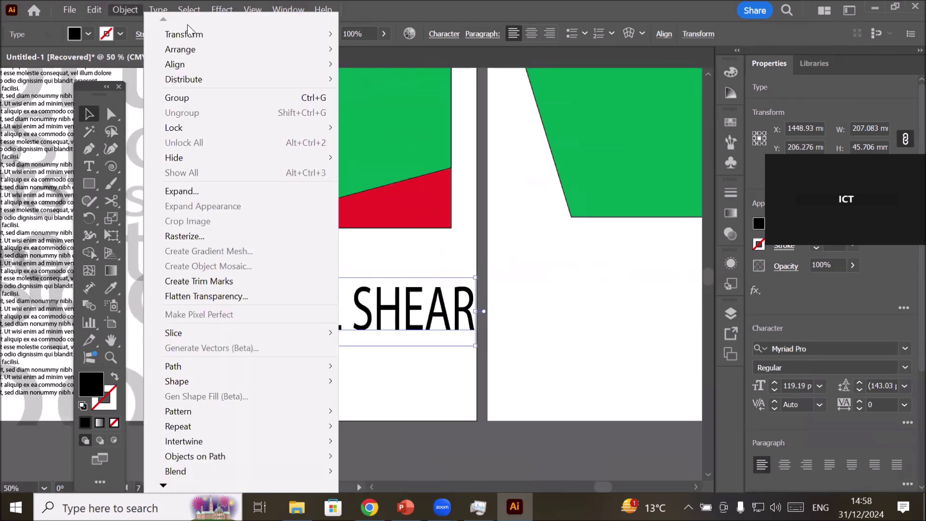
mouse_move(223, 35)
click(410, 111)
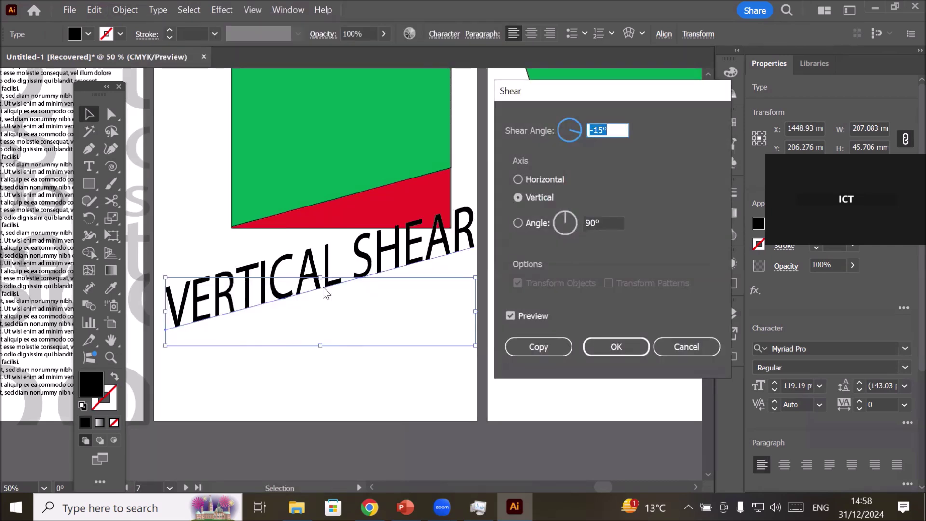
click(614, 128)
key(Up)
key(Up)
key(Up)
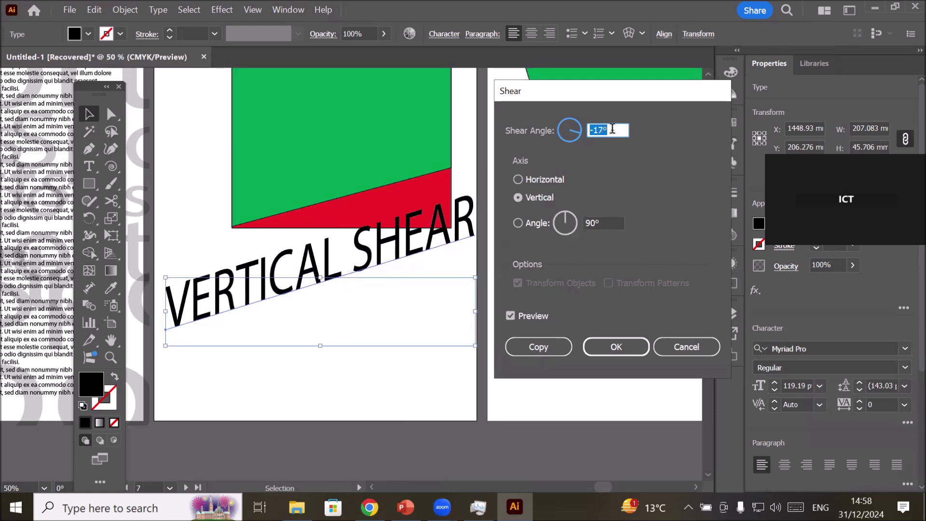
key(shift+Up)
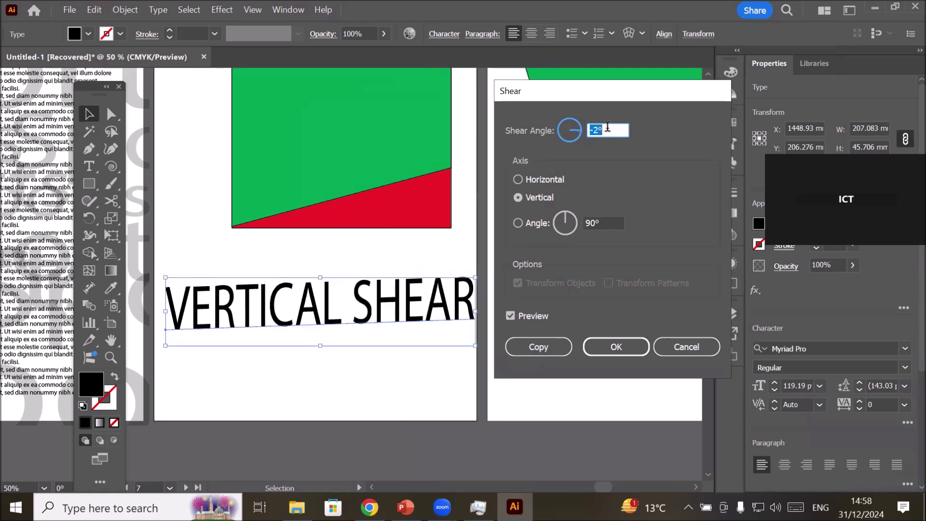
key(Up)
key(shift+Up)
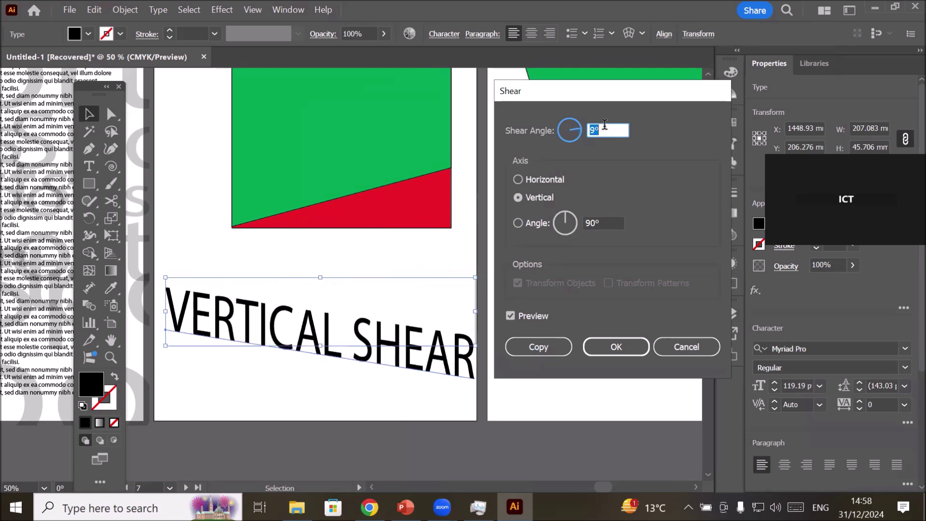
key(Up)
key(Up)
key(Up)
key(Up)
key(Up)
key(Up)
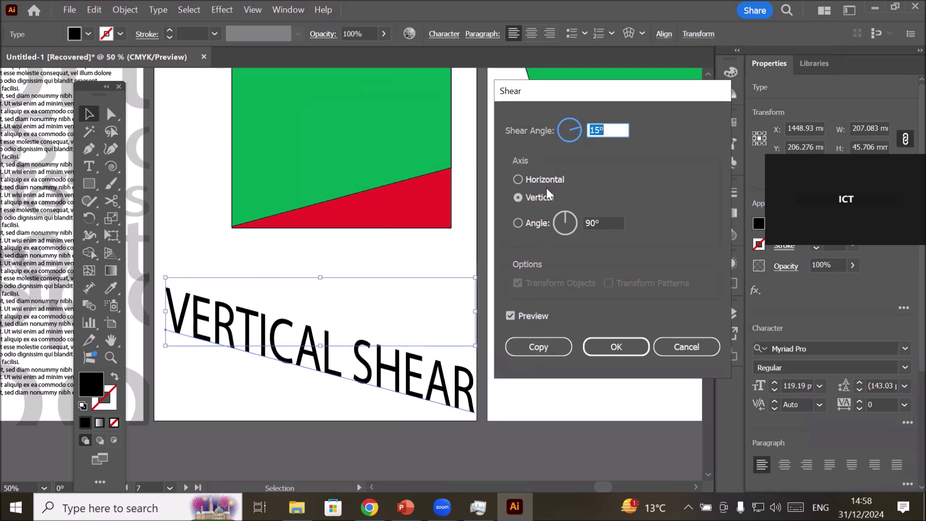
click(548, 354)
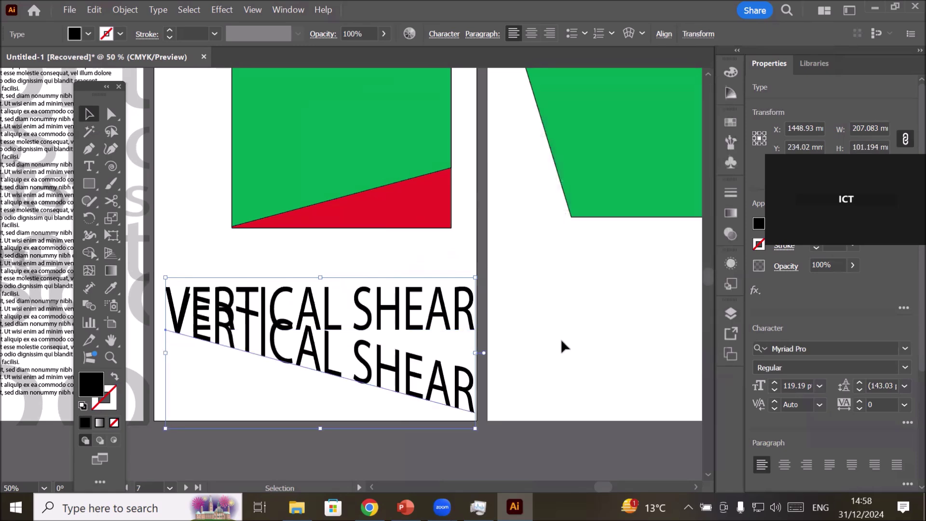
click(562, 340)
Add the text "Headline" below the shapes on Artboard 8
scroll(568, 365, down, 1)
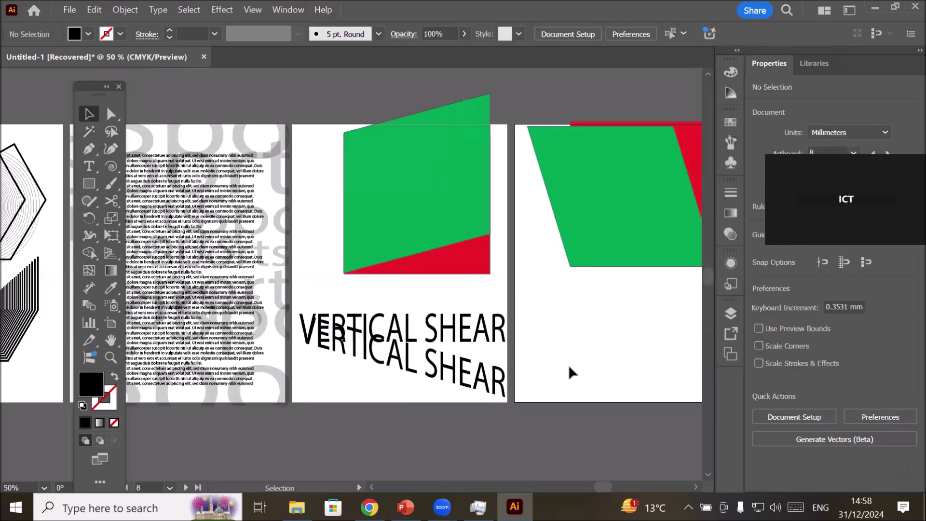
scroll(573, 364, down, 1)
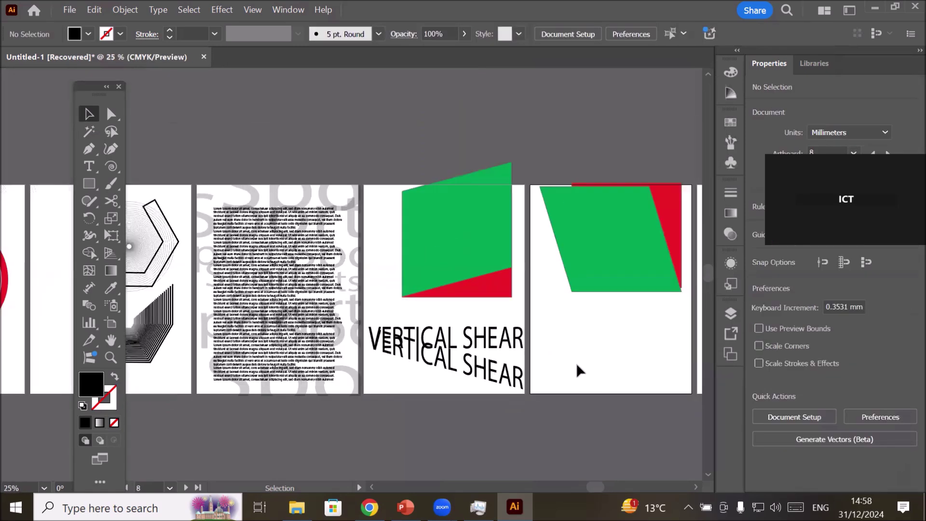
scroll(577, 365, down, 1)
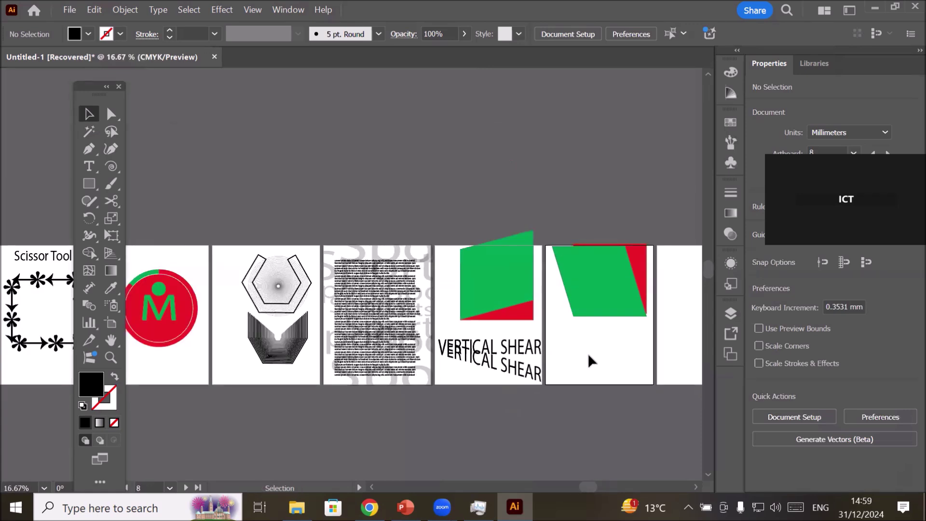
scroll(675, 355, up, 2)
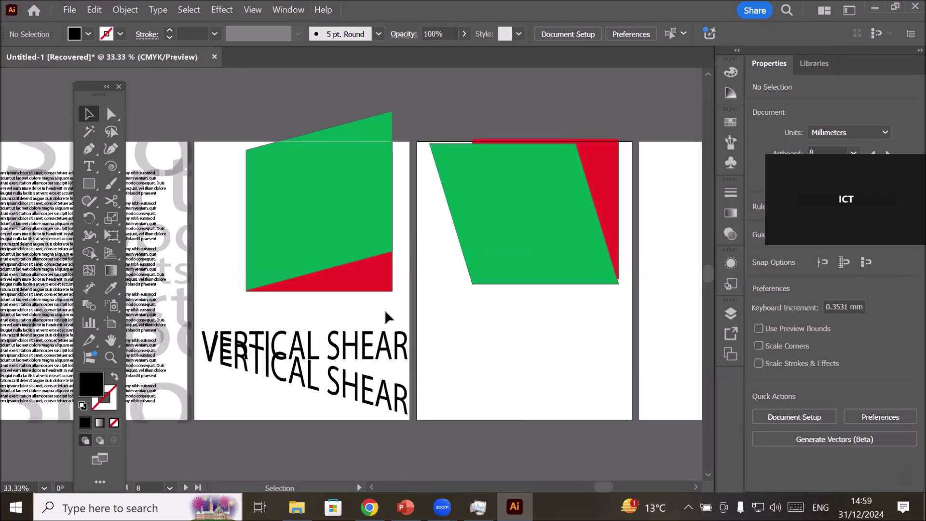
click(90, 166)
click(462, 330)
text(Heading)
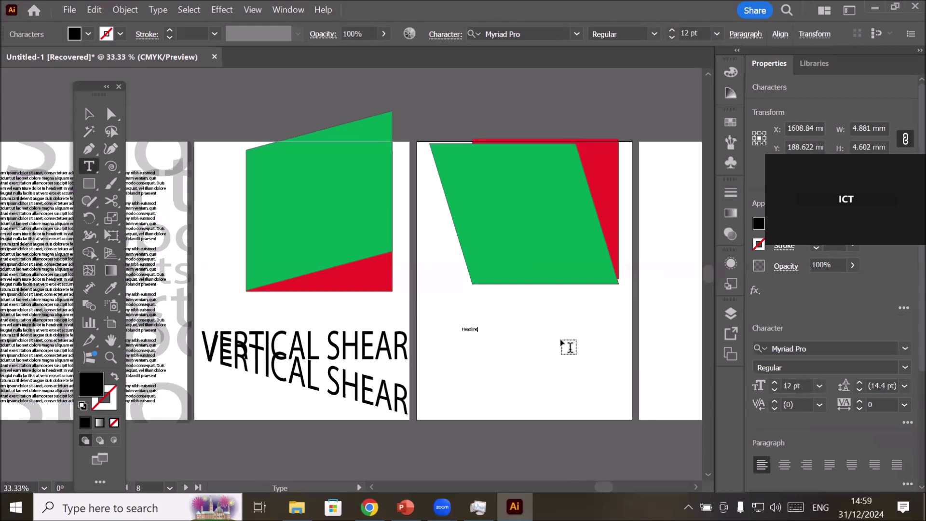
text(line)
Enlarge the "Headline" text to about 95 pt and position it below the parallelogram
click(89, 114)
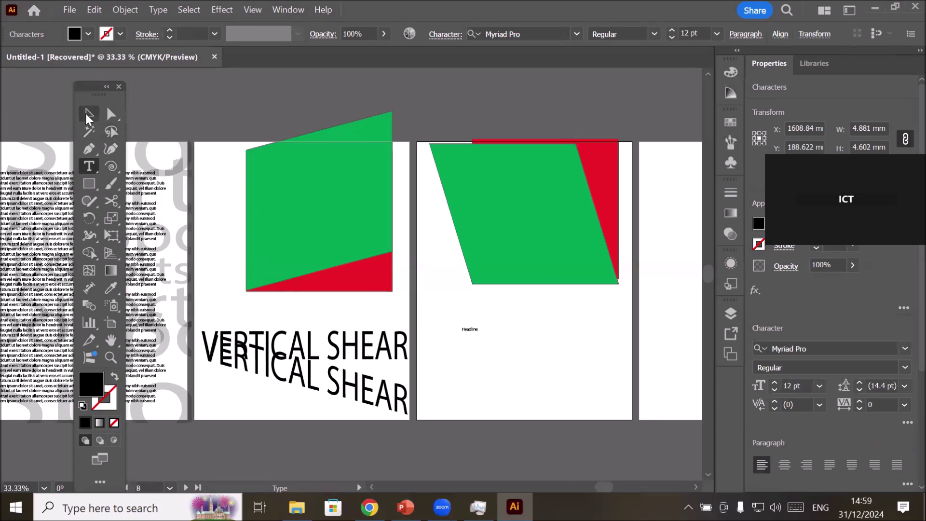
drag(479, 333, 612, 389)
mouse_move(584, 353)
mouse_down()
mouse_move(582, 342)
mouse_move(585, 361)
mouse_up()
scroll(646, 368, up, 1)
scroll(589, 367, up, 1)
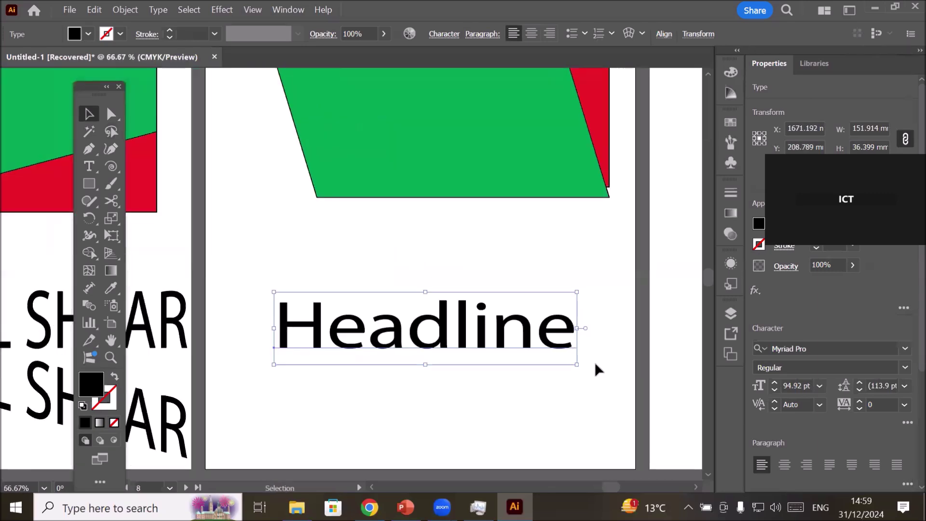
Shear the "Headline" text along the horizontal axis at 62° as a copy, and deselect it
click(134, 10)
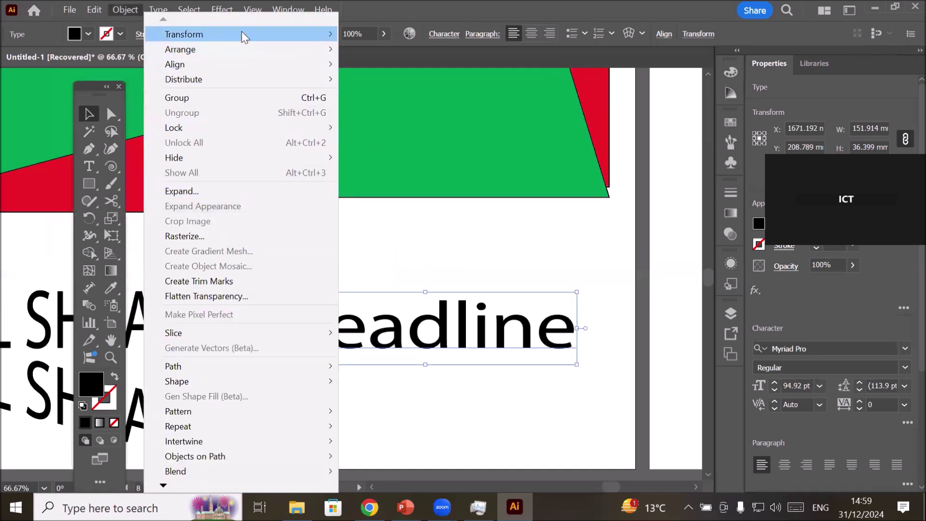
mouse_move(244, 34)
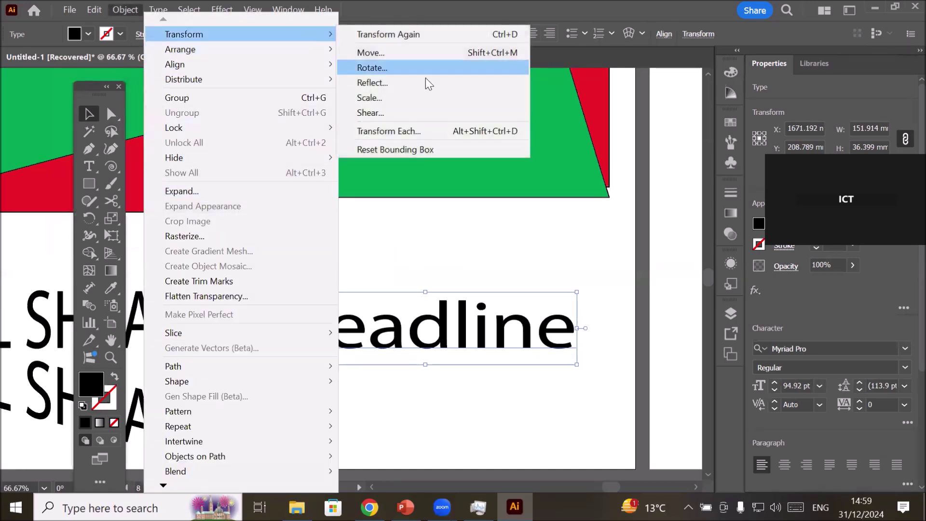
click(444, 111)
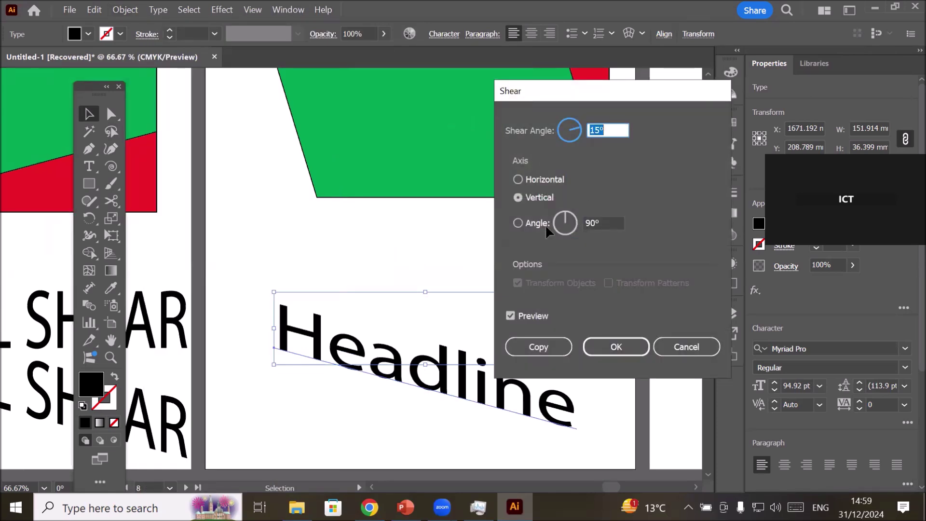
click(517, 179)
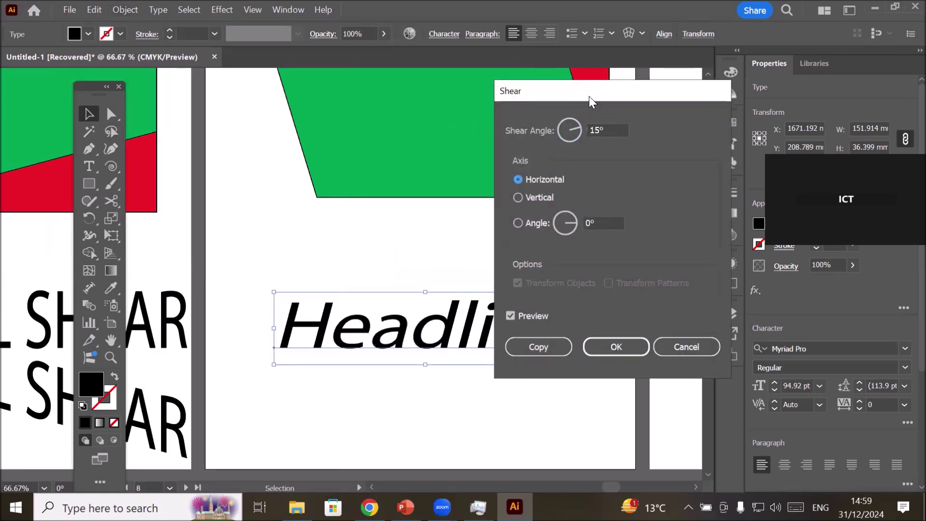
drag(590, 95, 648, 128)
double_click(662, 165)
key(Up)
key(Up)
key(Up)
key(Up)
key(Up)
key(Up)
key(Up)
key(Up)
key(Up)
key(Up)
key(Up)
key(Up)
key(Up)
key(Up)
key(Up)
key(Up)
key(Up)
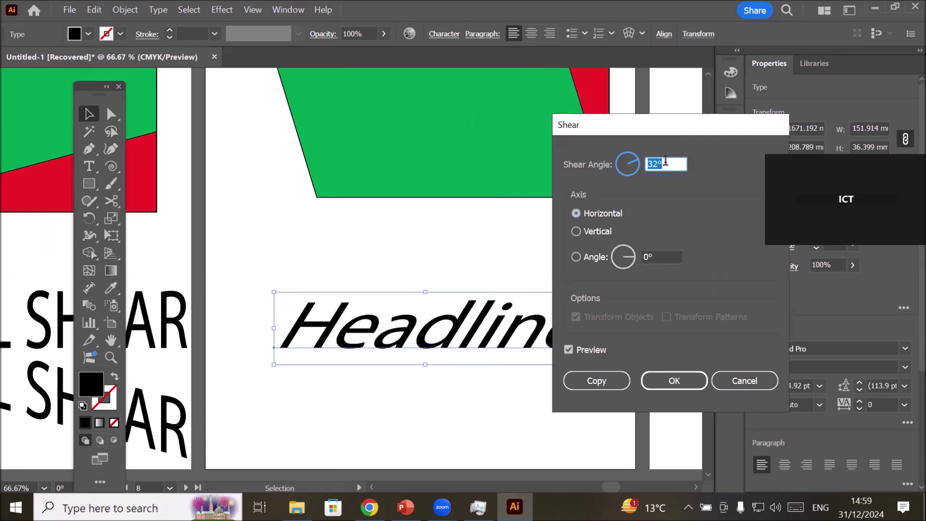
key(Up)
key(Up)
key(Up)
key(Up)
key(Up)
key(Up)
key(Up)
key(Up)
key(Up)
key(Up)
key(Up)
key(Up)
key(Up)
key(Up)
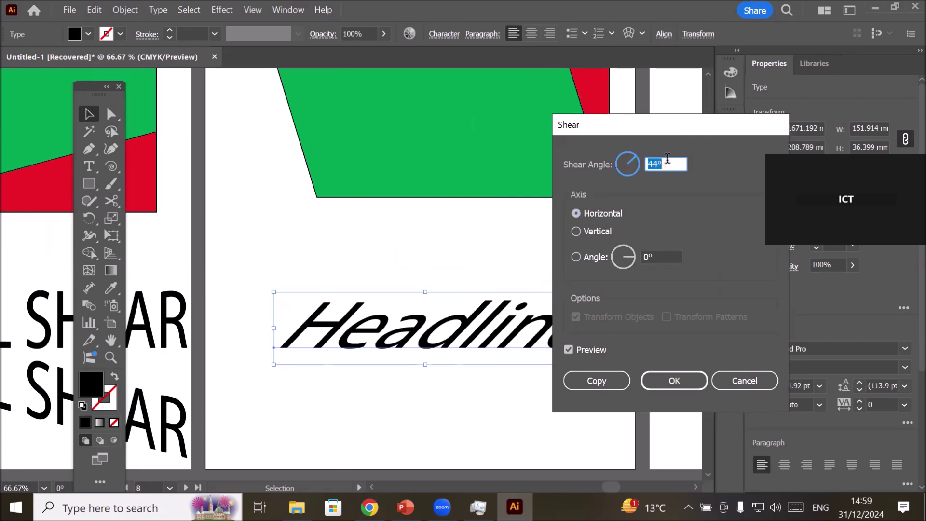
key(Up)
key(Up)
key(Up)
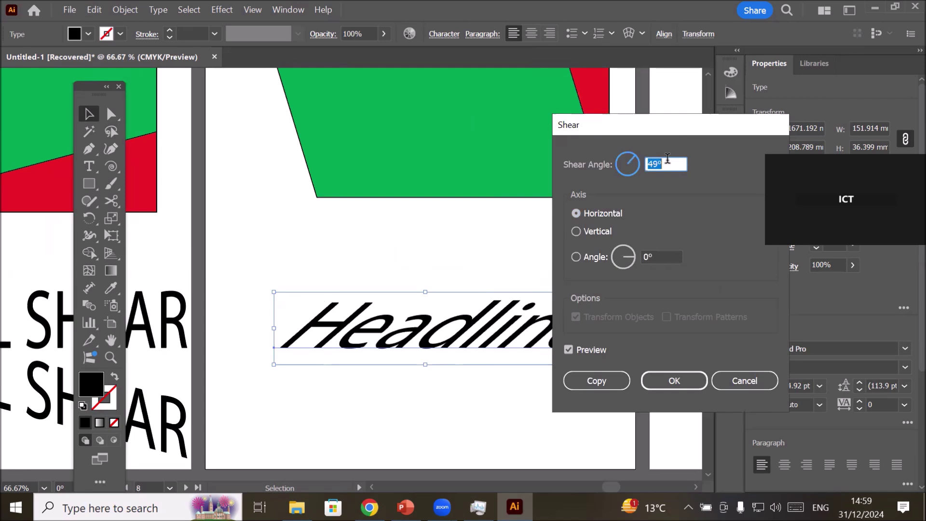
key(Up)
key(Up)
key(Up)
key(Up)
key(Up)
key(Up)
key(Up)
key(Up)
key(Up)
key(Up)
key(Up)
key(Up)
key(Up)
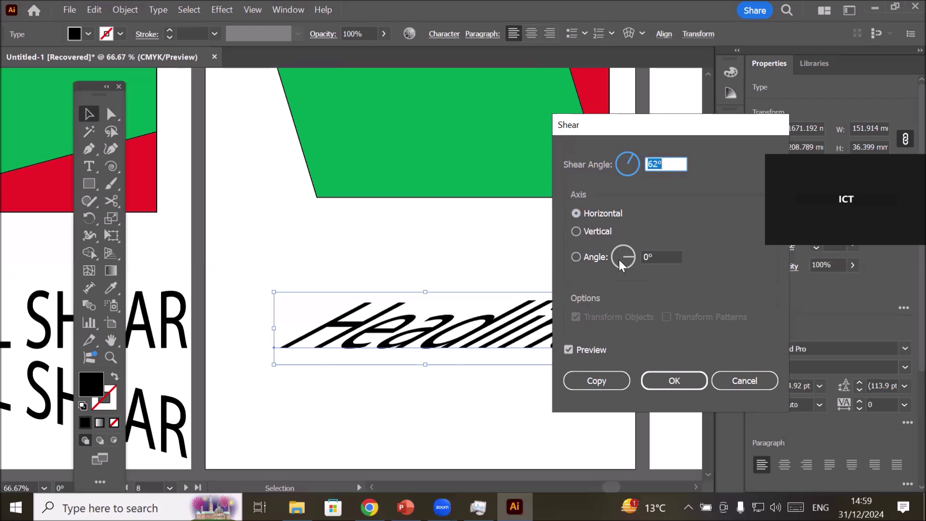
click(596, 380)
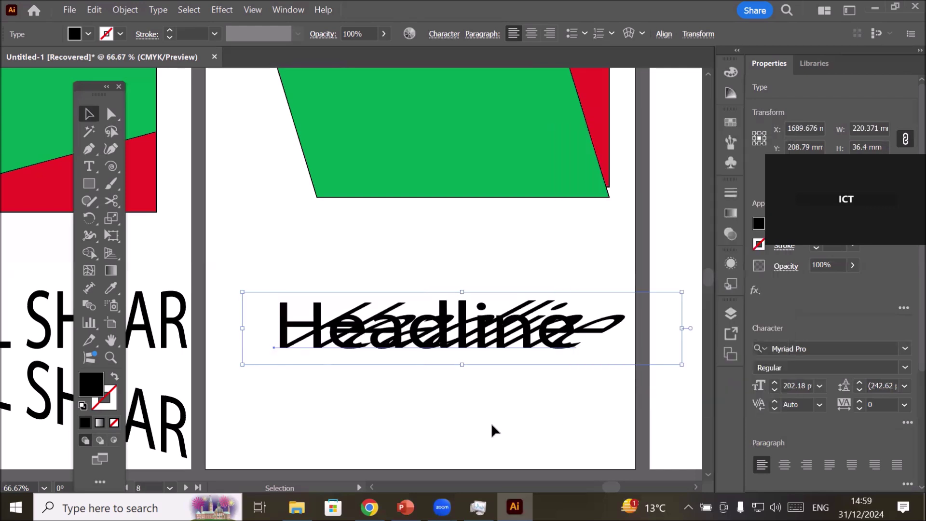
click(492, 424)
Offset the sheared "Headline" copy slightly up and to the right, and fill it with a beige swatch
key(ctrl+1)
scroll(568, 367, up, 1)
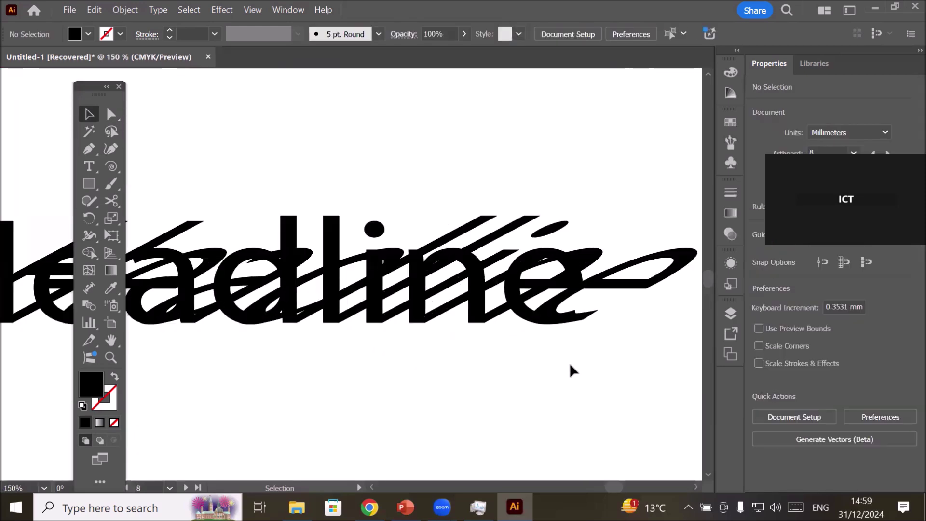
drag(480, 295, 521, 260)
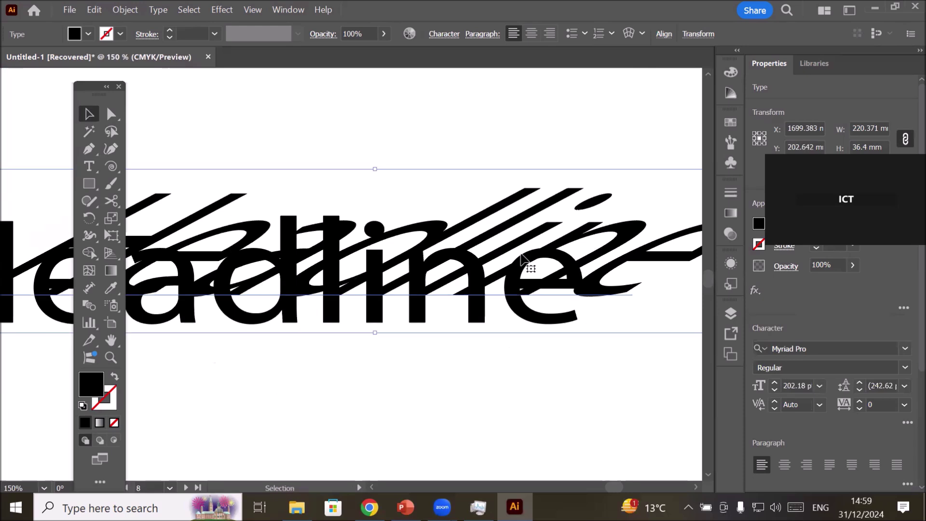
click(89, 34)
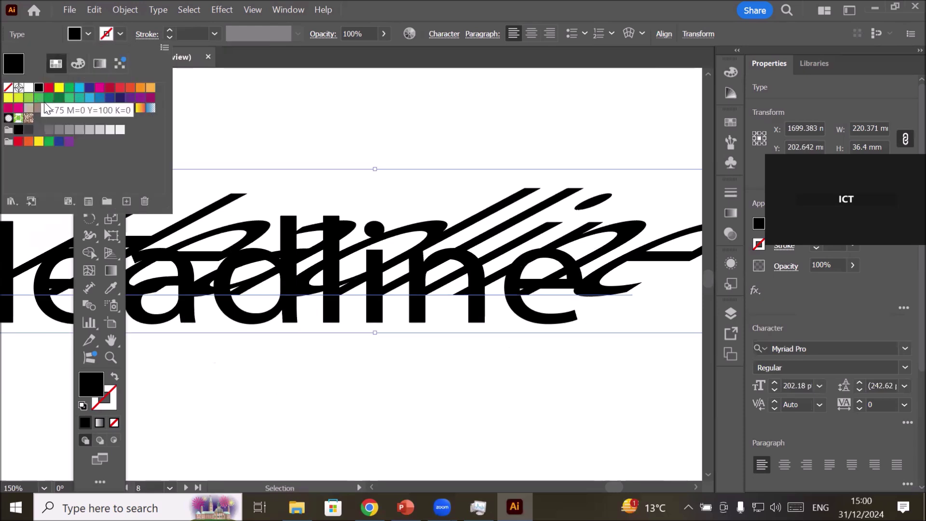
click(28, 108)
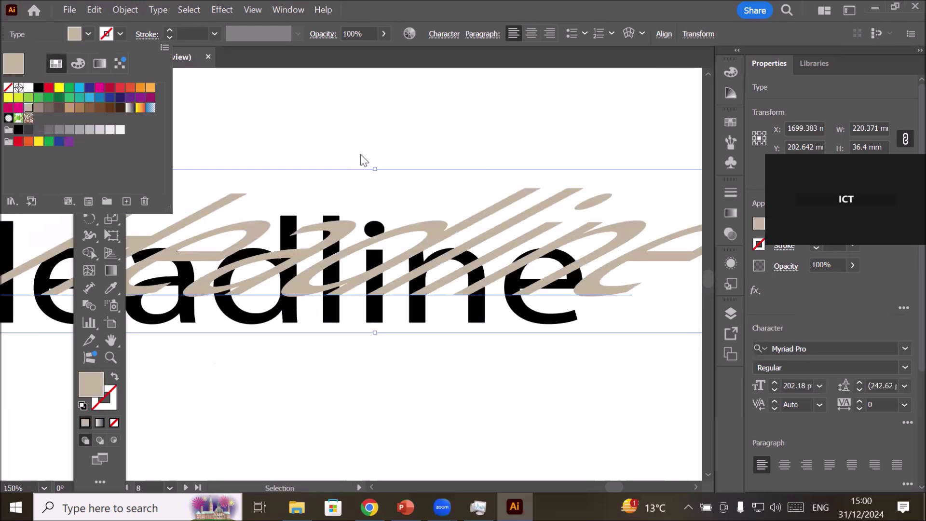
Send the beige sheared "Headline" copy to the back, and deselect it
click(316, 277)
right_click(314, 268)
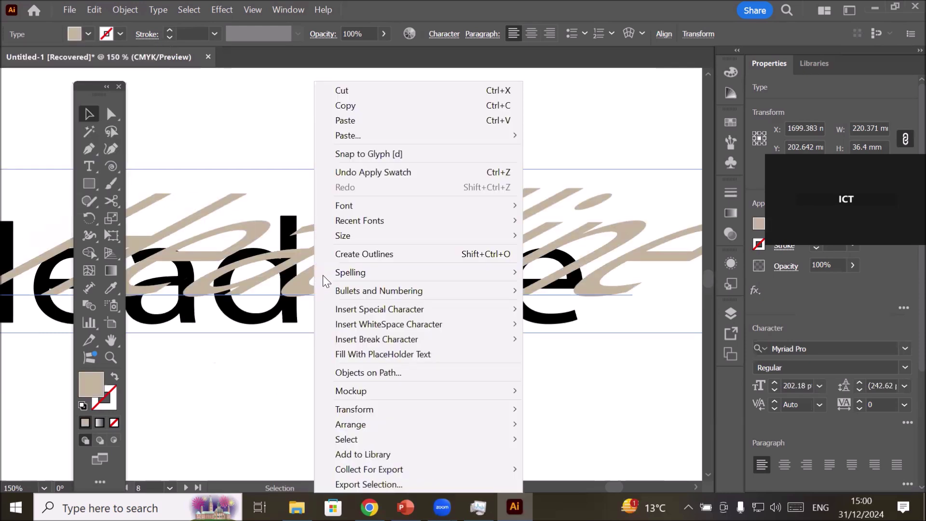
mouse_move(415, 425)
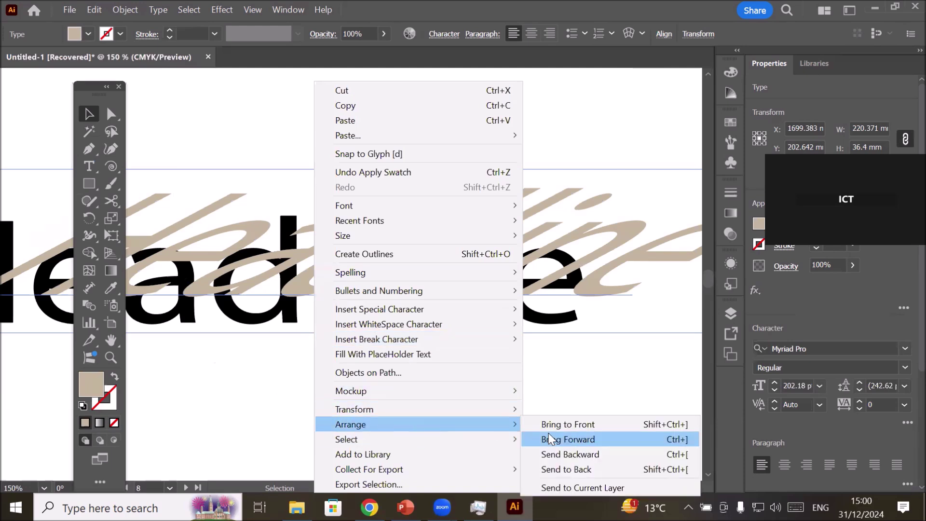
click(567, 468)
click(521, 421)
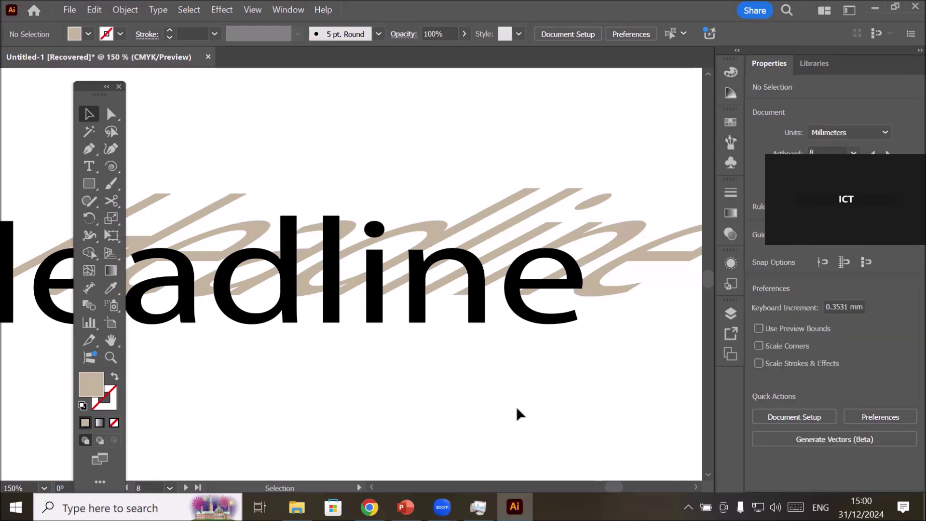
Move the black "Headline" text up and to the right so its baseline meets that of the beige sheared copy
scroll(516, 406, down, 2)
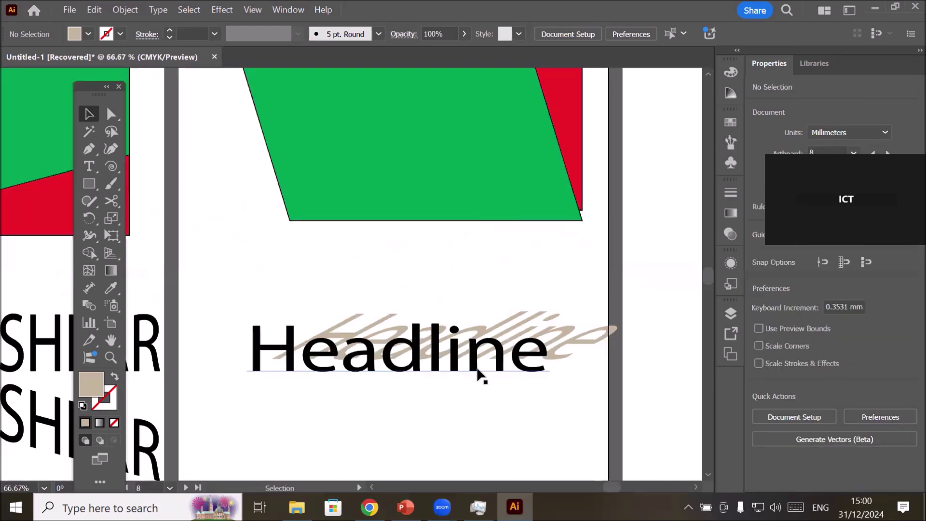
drag(478, 366, 498, 356)
click(460, 394)
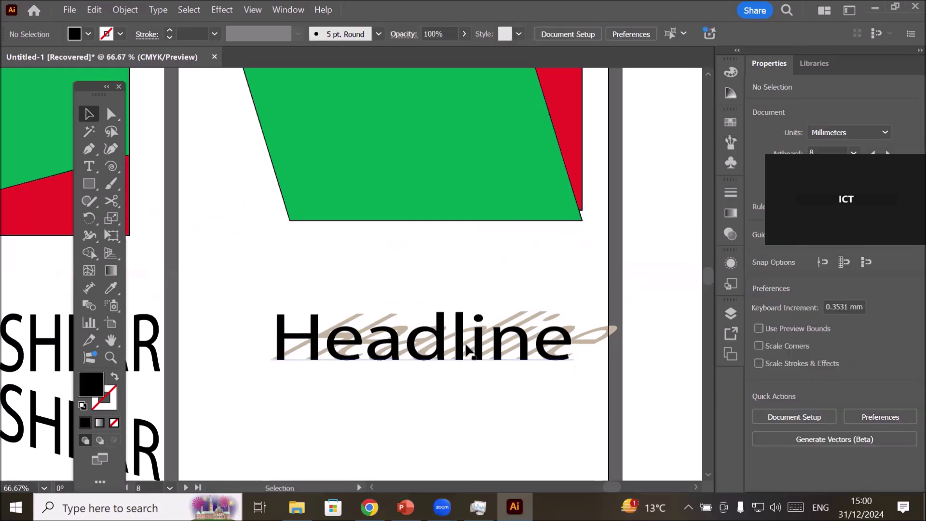
scroll(465, 346, up, 2)
scroll(464, 350, down, 1)
scroll(464, 351, up, 1)
scroll(464, 351, down, 3)
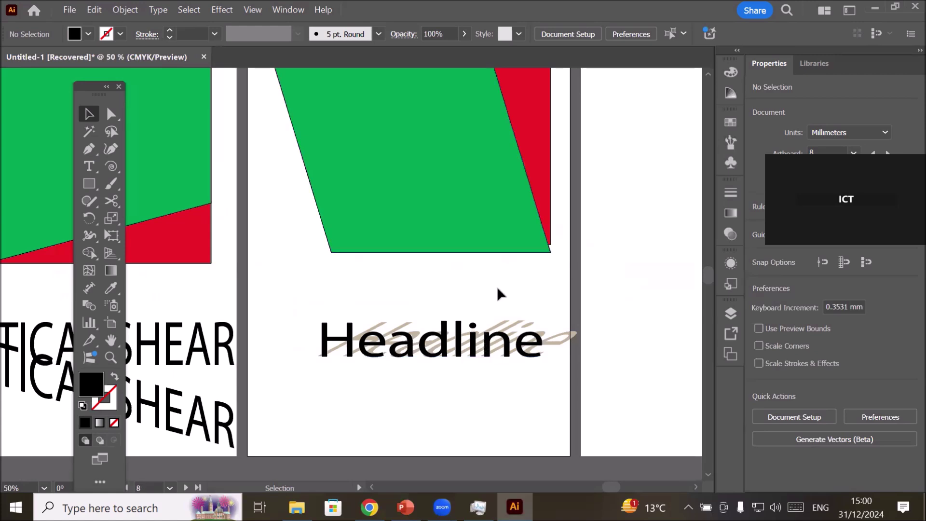
Draw a five-pointed black star about 85 mm wide on the empty Artboard 9
key(space)
drag(643, 281, 343, 310)
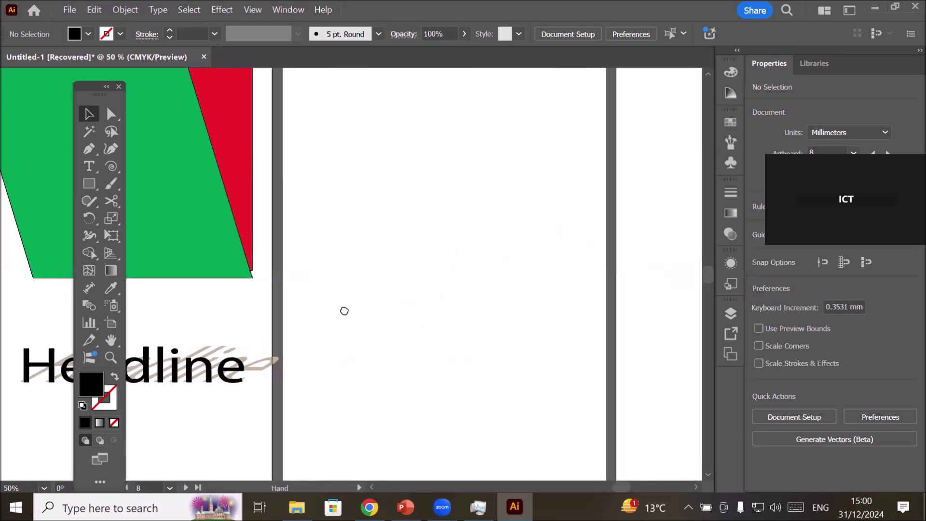
drag(85, 185, 159, 252)
drag(390, 230, 432, 285)
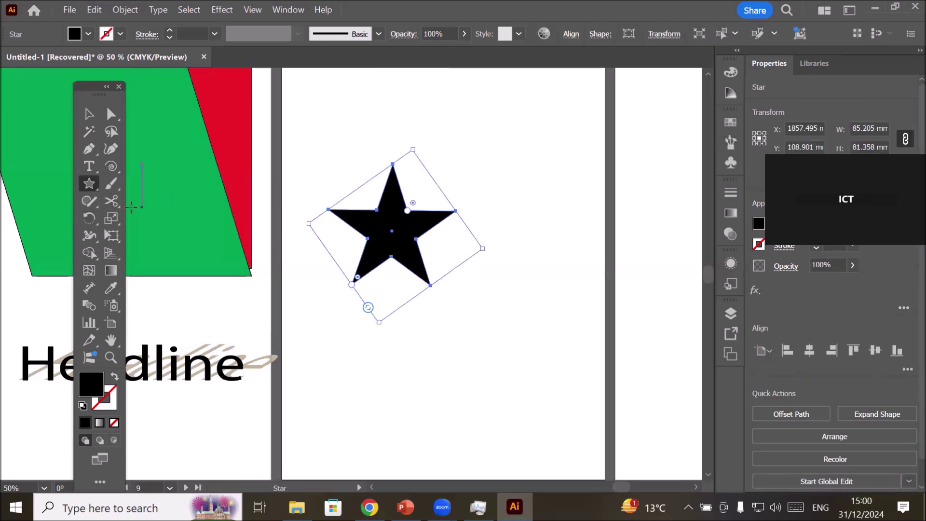
click(125, 9)
click(479, 225)
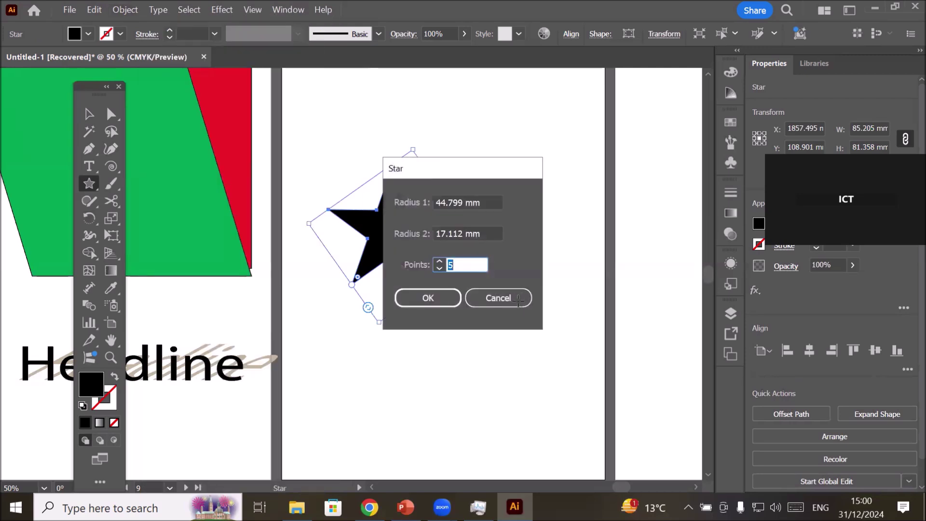
click(476, 291)
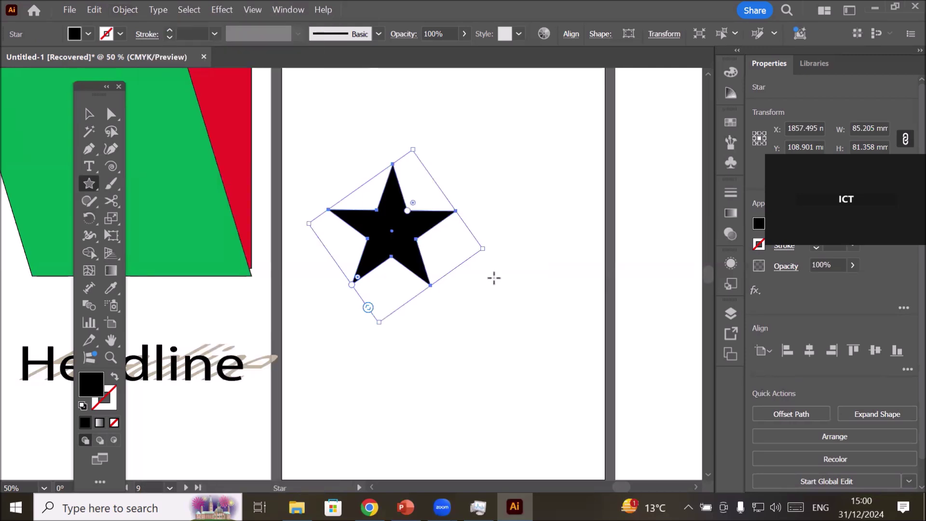
Scale the star down to about 28 mm wide
drag(379, 320, 396, 202)
click(429, 107)
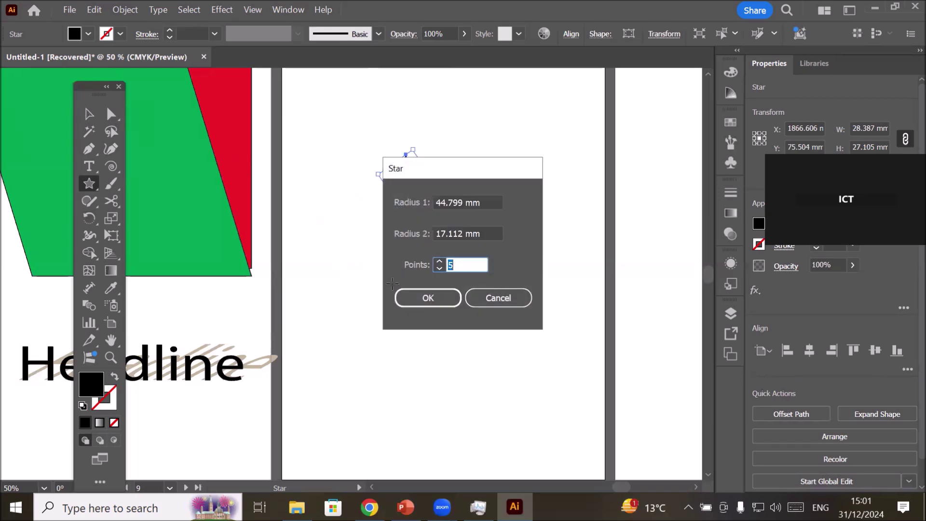
click(498, 297)
click(500, 296)
key(Escape)
Move the star to the left side of Artboard 9 and duplicate it into an evenly spaced row of four
click(89, 114)
drag(410, 185, 412, 256)
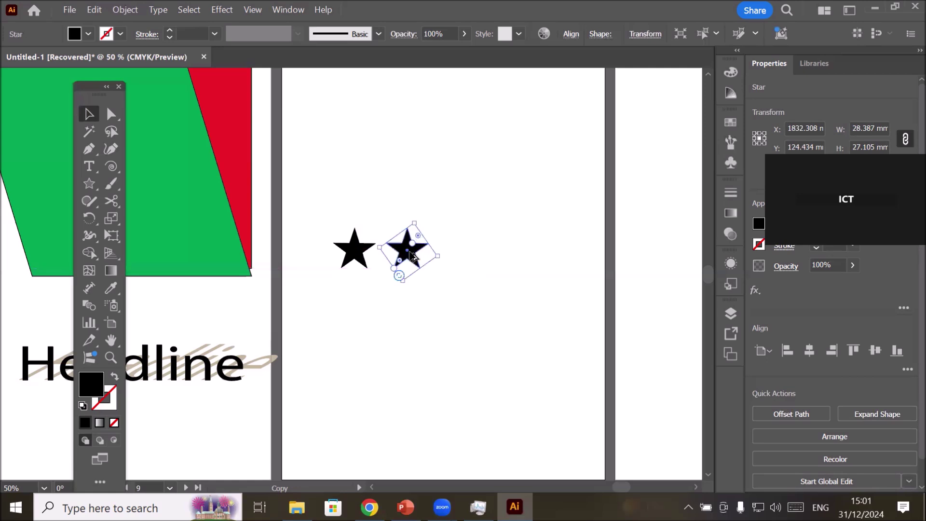
key(a)
key(ctrl+d)
key(ctrl+d)
key(v)
Move the row of stars higher on Artboard 9 and duplicate it downward into a four-by-four grid
drag(311, 196, 580, 323)
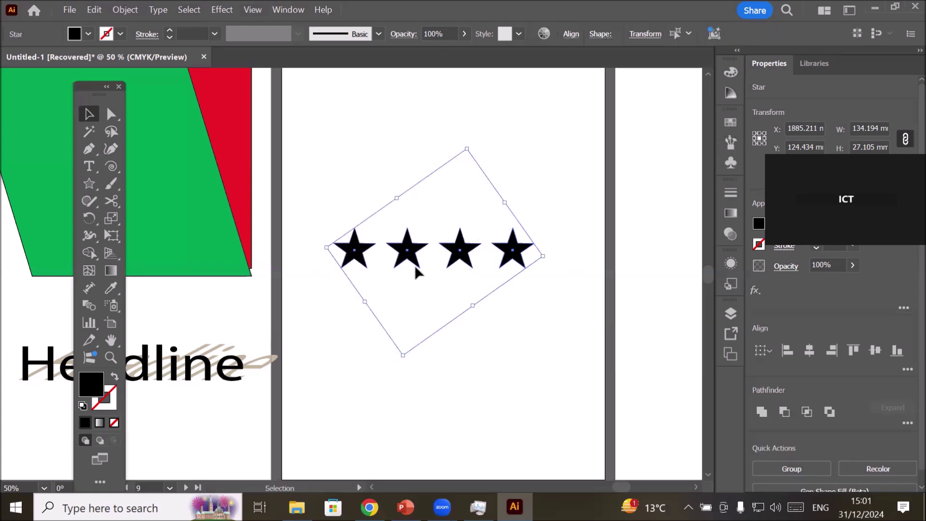
drag(414, 259, 417, 224)
key(ctrl+d)
key(ctrl+d)
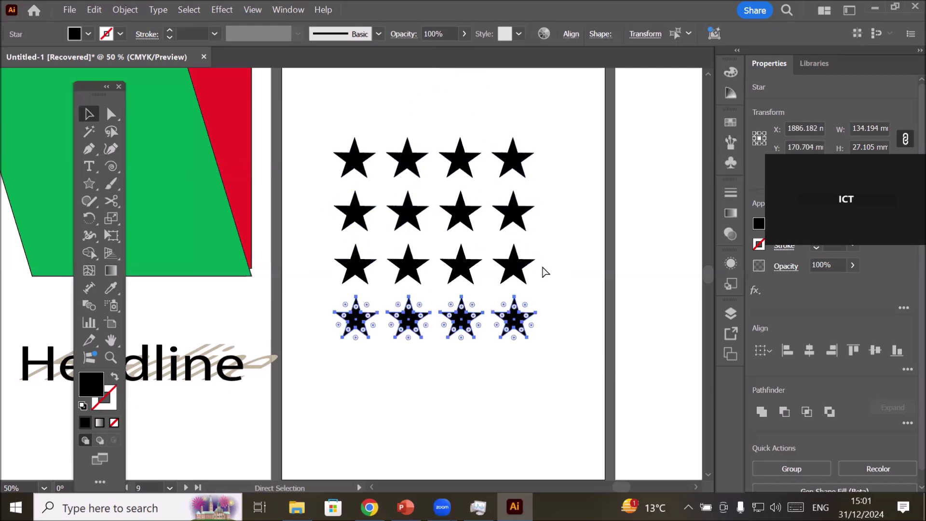
drag(314, 122, 561, 377)
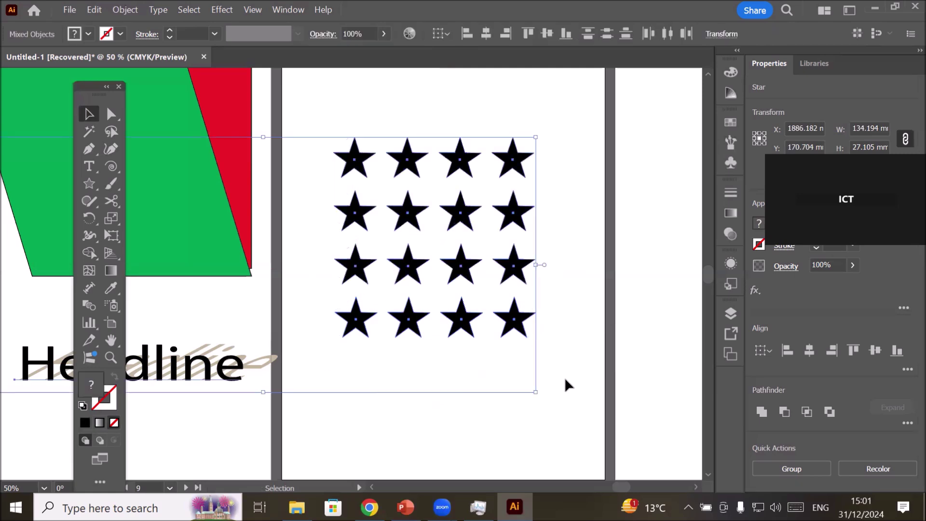
click(525, 471)
drag(339, 133, 565, 381)
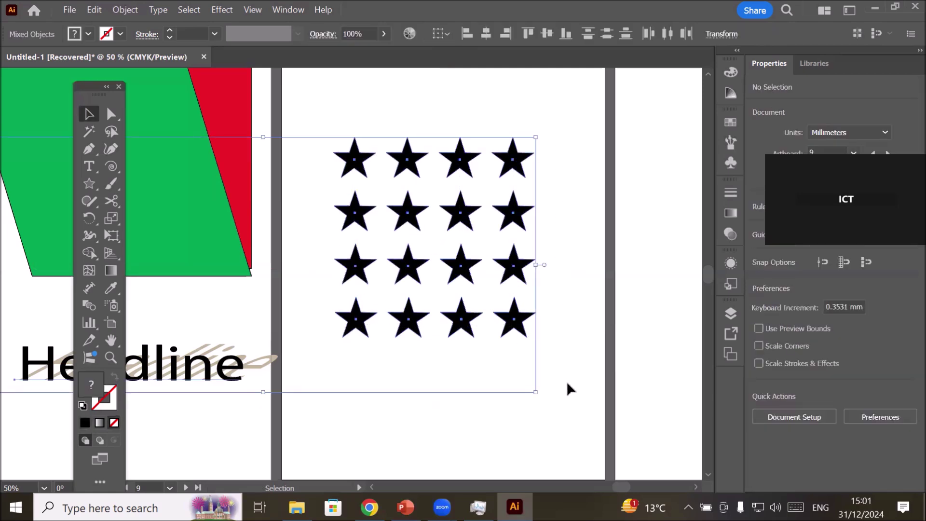
click(448, 398)
click(516, 171)
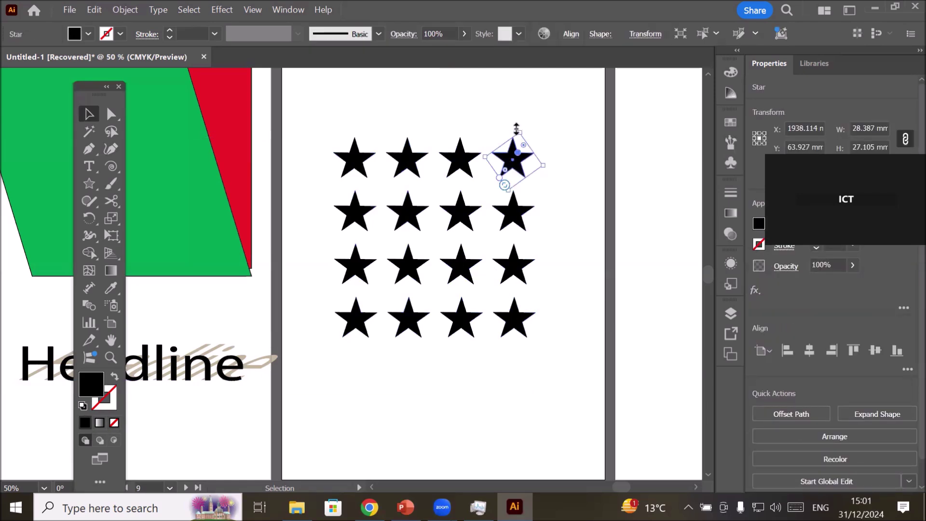
click(273, 260)
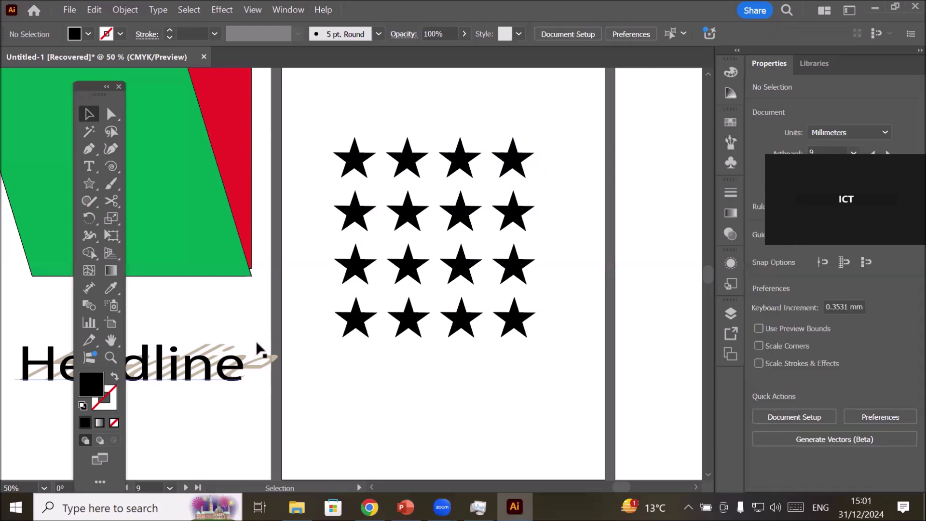
Shift the beige shadow behind the Headline text slightly to the left
drag(270, 355, 260, 355)
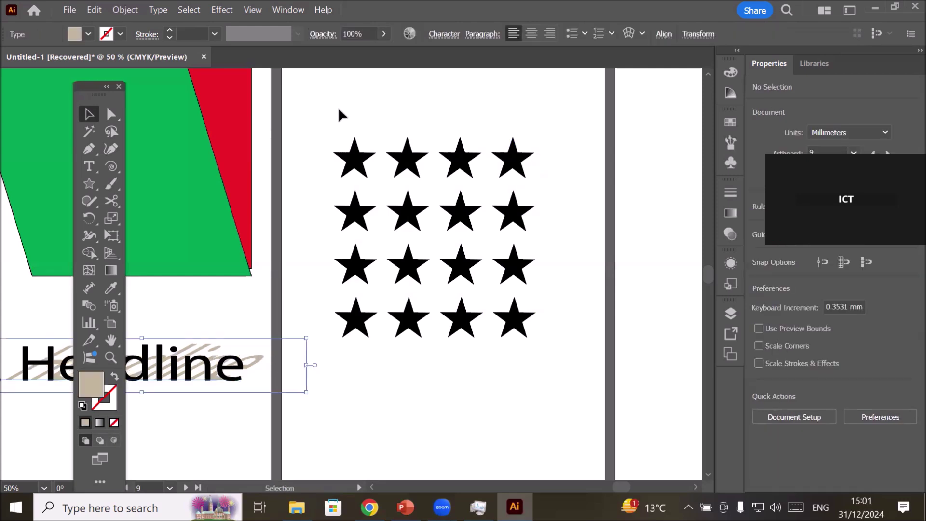
Start a Shear on all sixteen black stars on Artboard 9 and preview the horizontal and vertical axes
drag(347, 120, 530, 365)
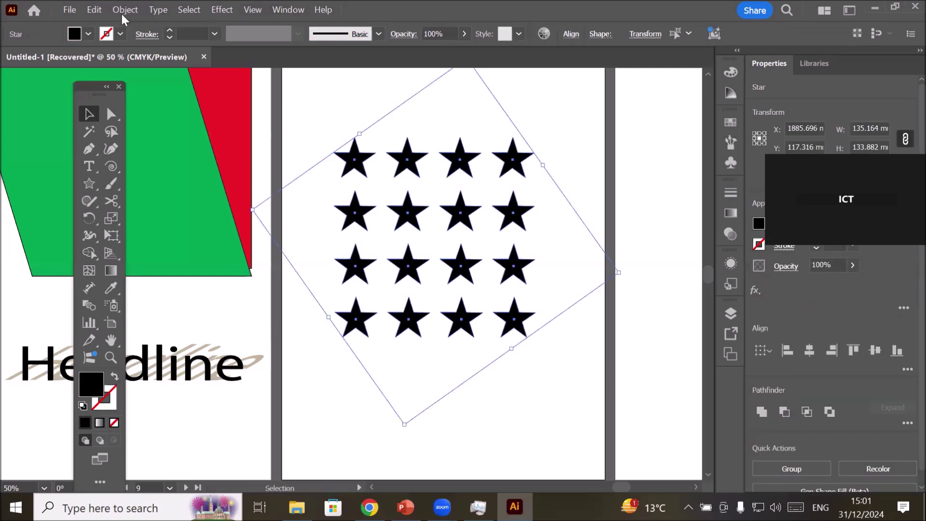
click(121, 12)
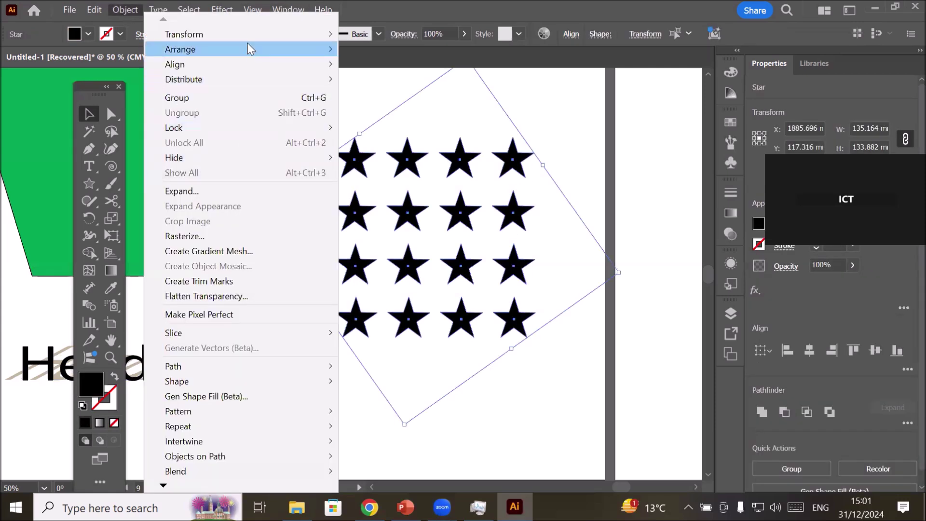
mouse_move(250, 34)
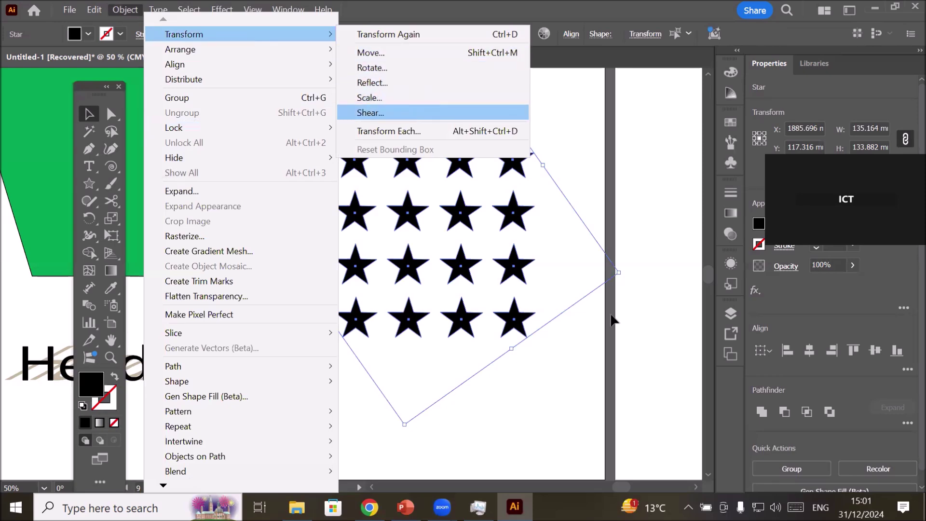
click(405, 112)
drag(595, 127, 736, 122)
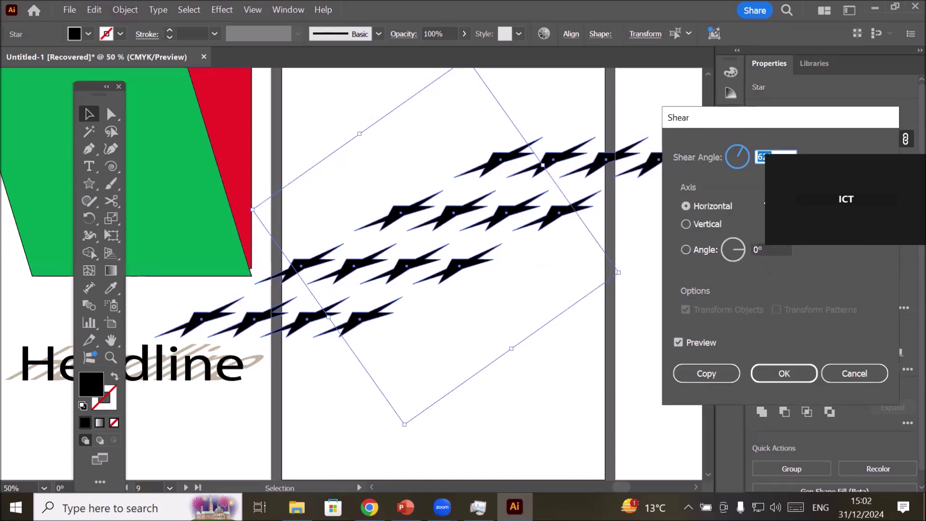
click(691, 207)
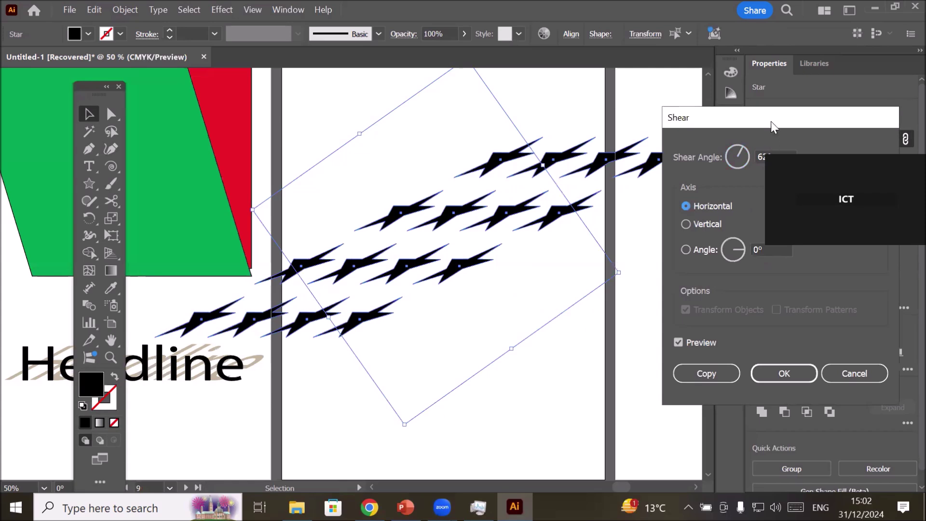
drag(771, 121, 697, 117)
click(611, 221)
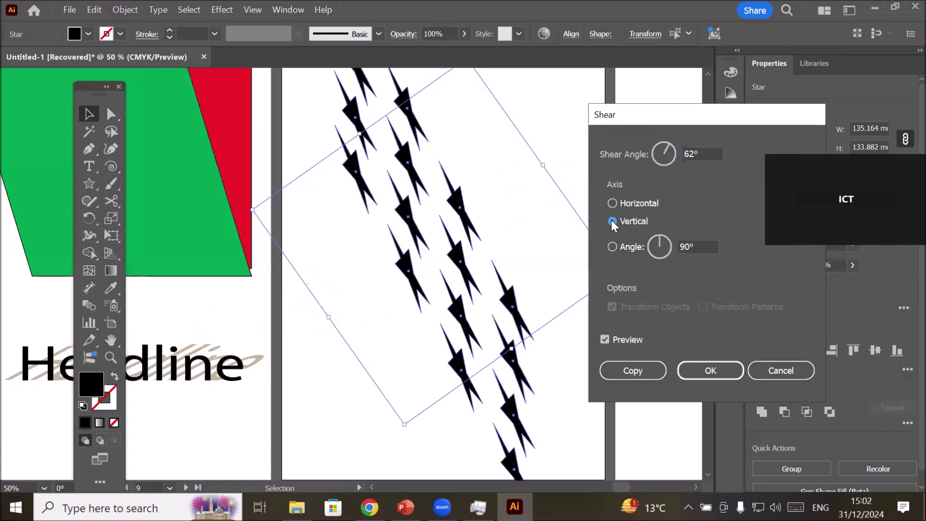
Switch the stars' shear axis to a custom angle, try values between 17° and -39°, and settle on -8°
click(612, 246)
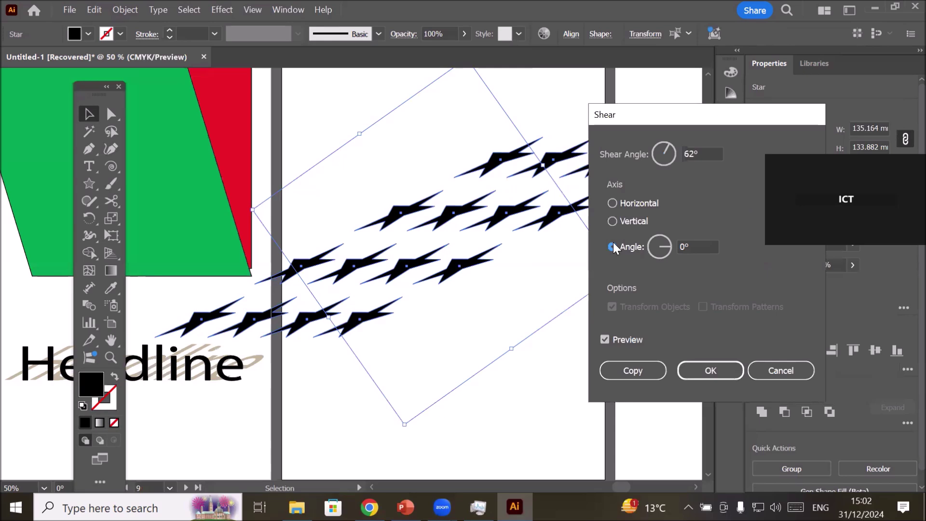
click(696, 248)
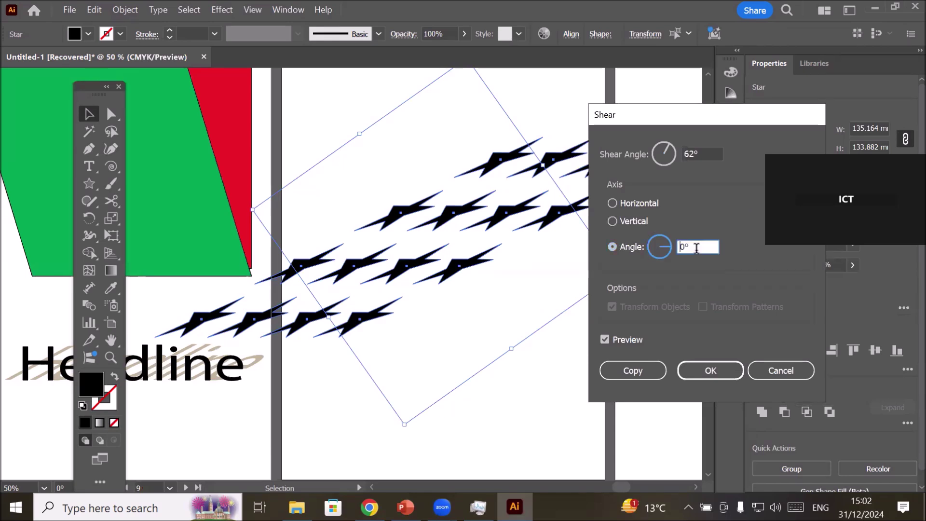
key(Up)
key(Up)
key(Up)
key(Up)
key(Up)
key(Up)
key(Up)
key(Up)
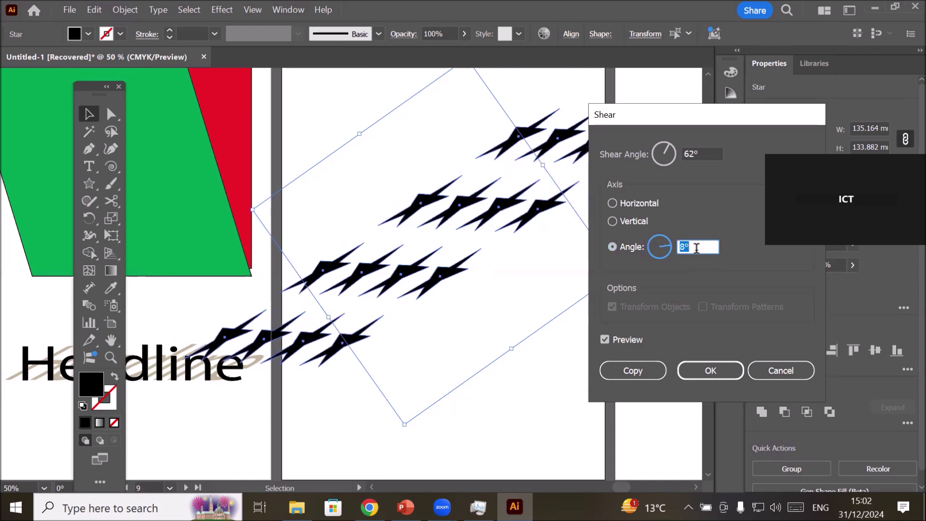
key(Up)
key(Up)
key(Up)
key(Up)
key(Up)
key(Up)
key(Up)
key(Up)
key(Up)
key(Up)
key(Up)
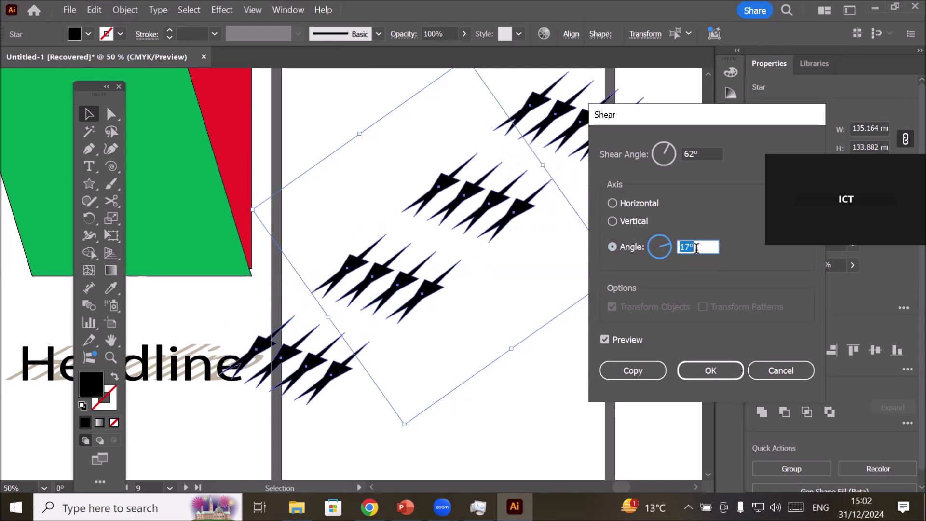
key(shift+Down)
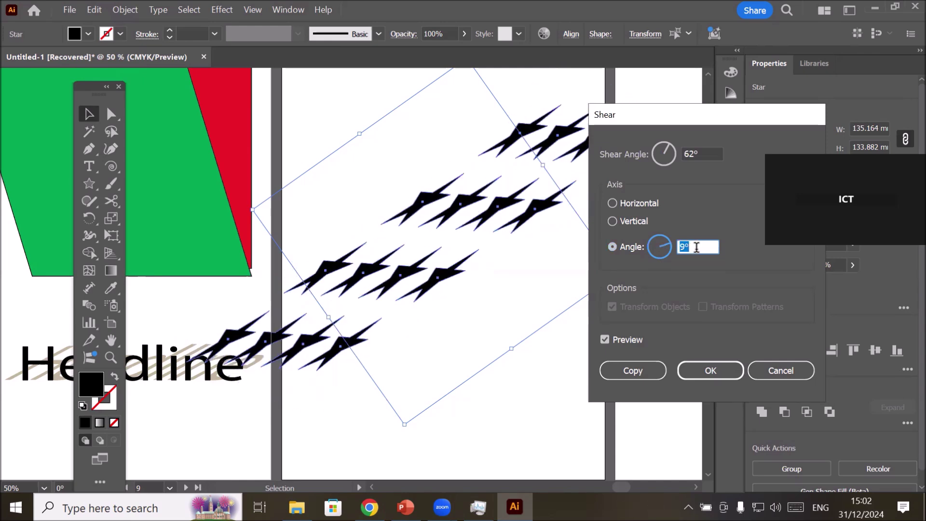
key(shift+Down)
key(shift+Down)
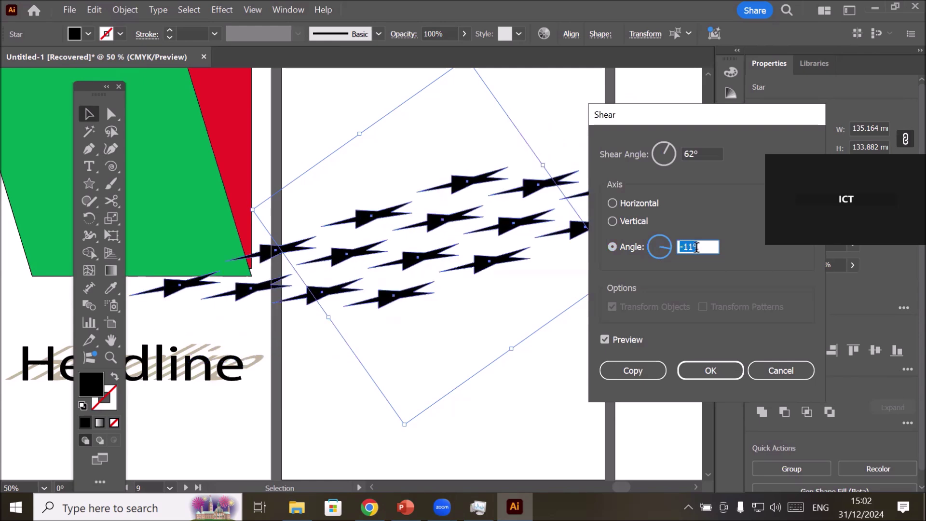
key(shift+Down)
key(shift+Down)
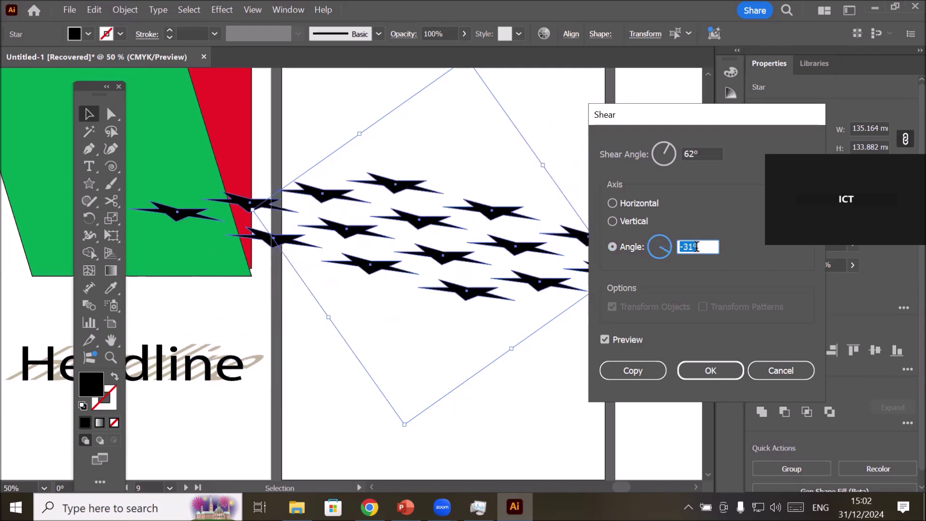
key(shift+Down)
key(Down)
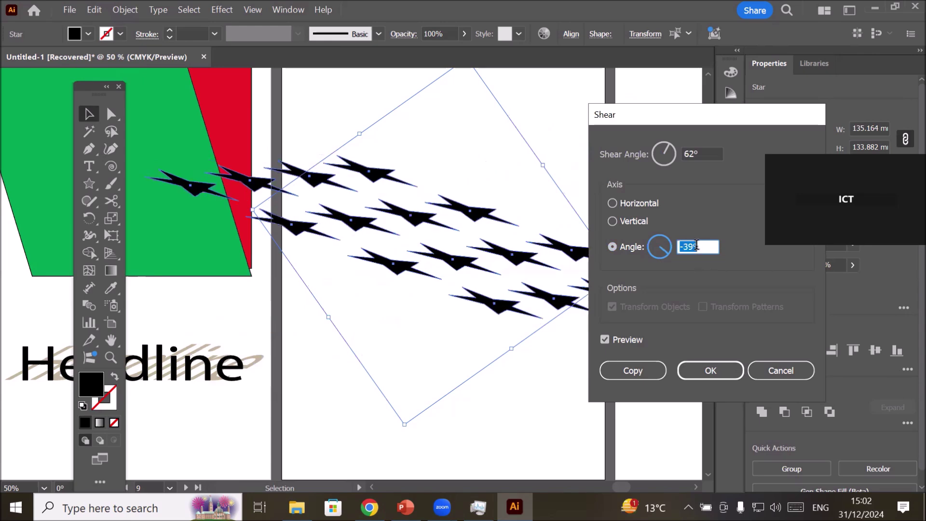
key(shift+Up)
key(shift+Up)
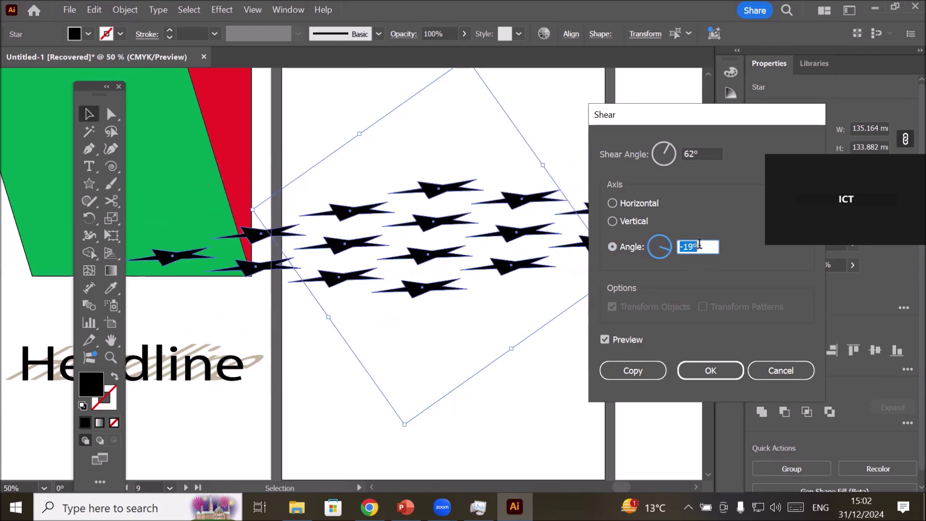
scroll(699, 242, up, 7)
scroll(699, 242, up, 4)
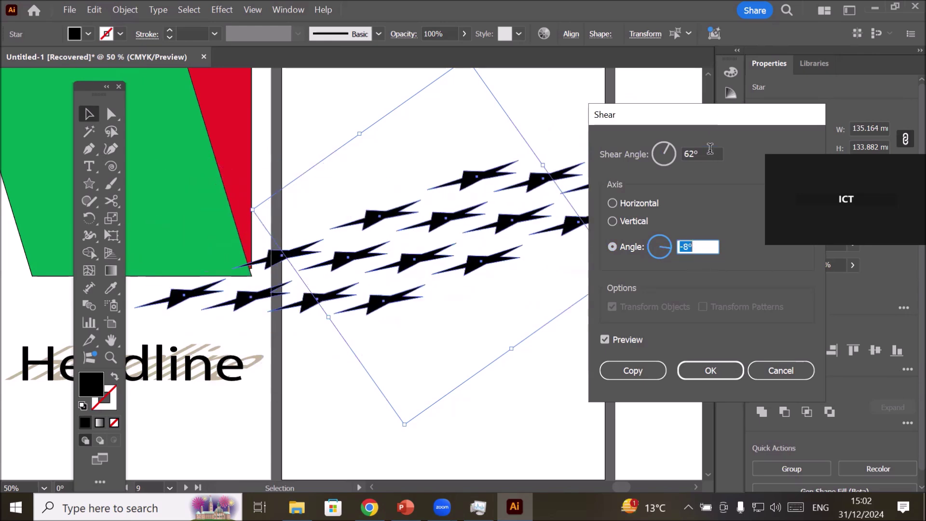
Set the shear angle to 28° and apply it to a copy of the star grid
click(710, 149)
scroll(709, 150, up, 1)
scroll(708, 150, up, 2)
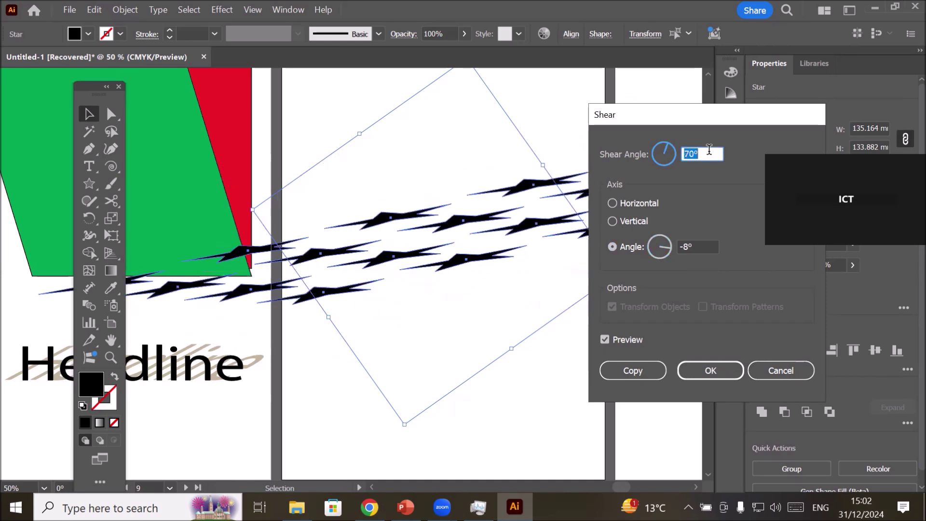
scroll(709, 150, down, 10)
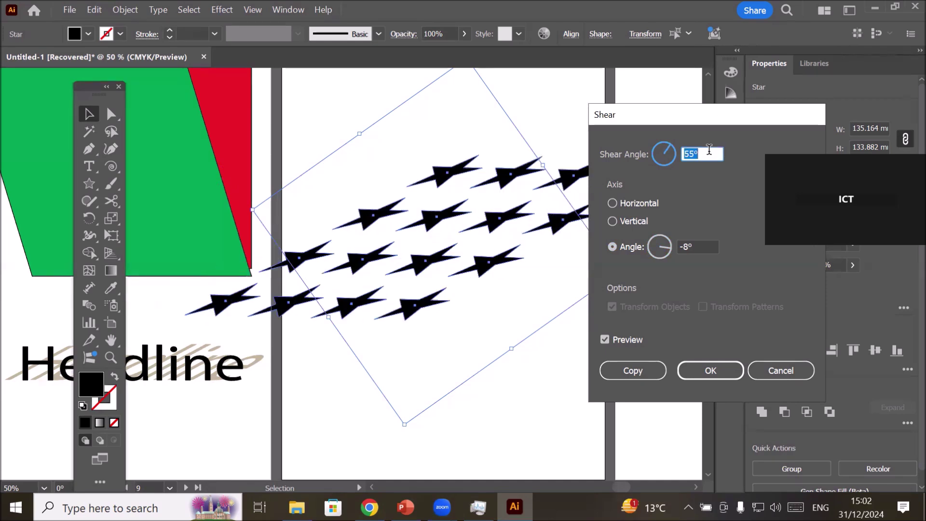
scroll(709, 150, down, 14)
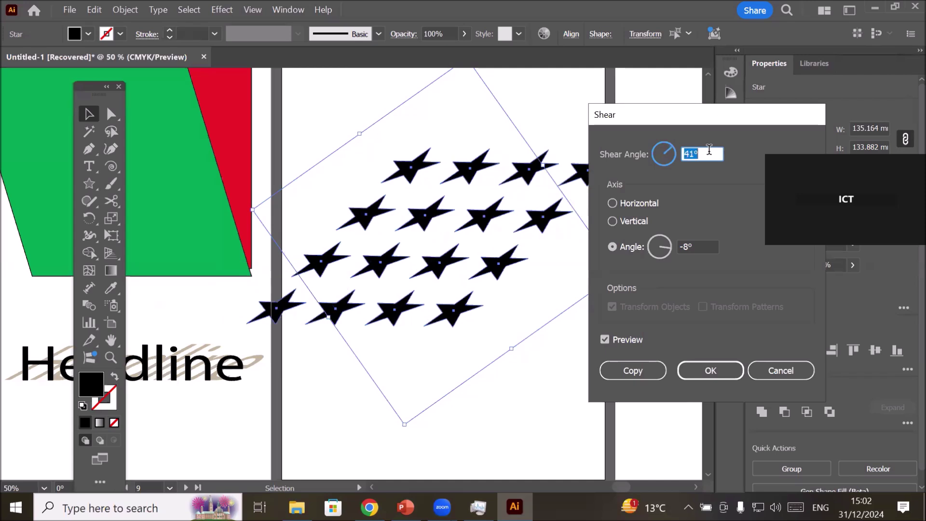
scroll(708, 150, down, 10)
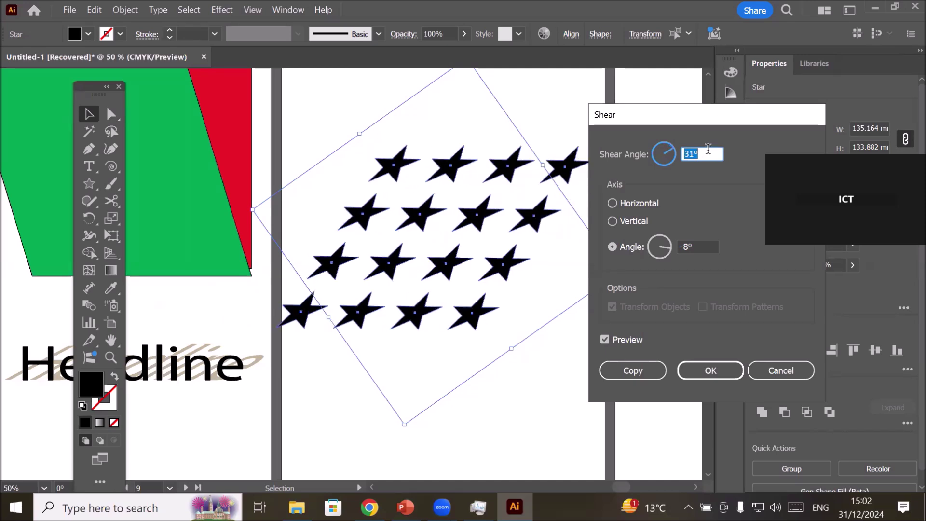
scroll(707, 150, down, 3)
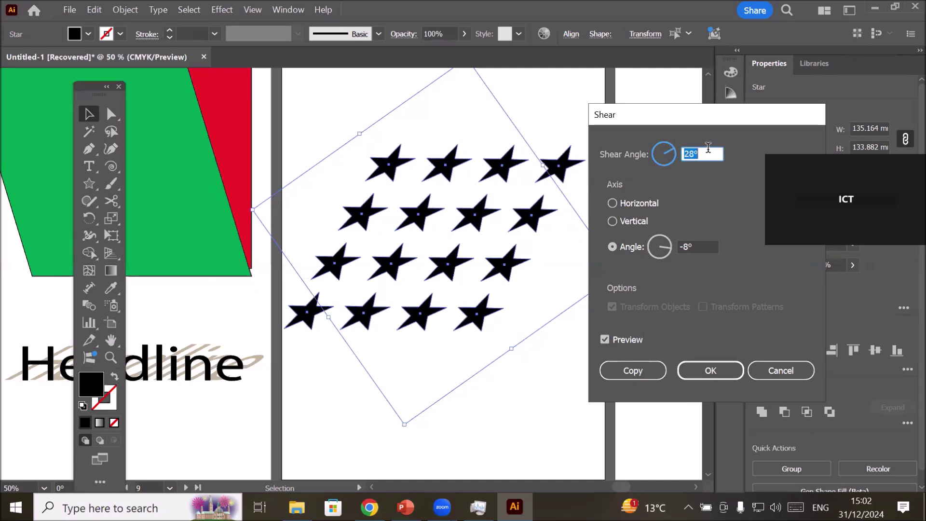
click(634, 370)
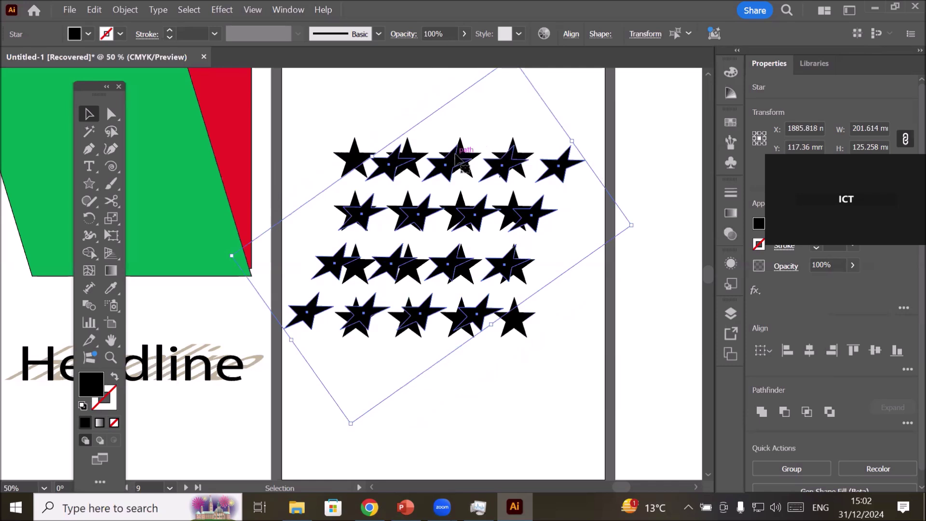
Send the sheared star copies to the back and fill them with light beige
right_click(436, 171)
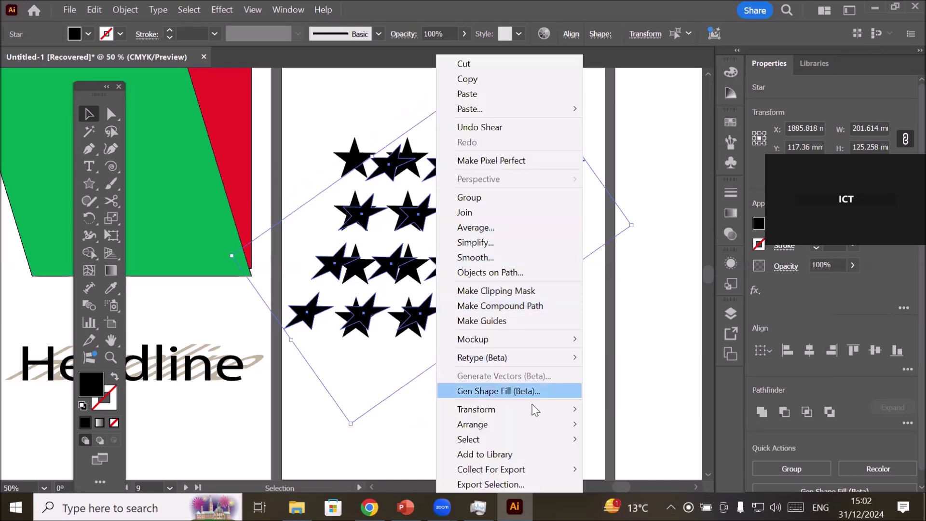
mouse_move(532, 418)
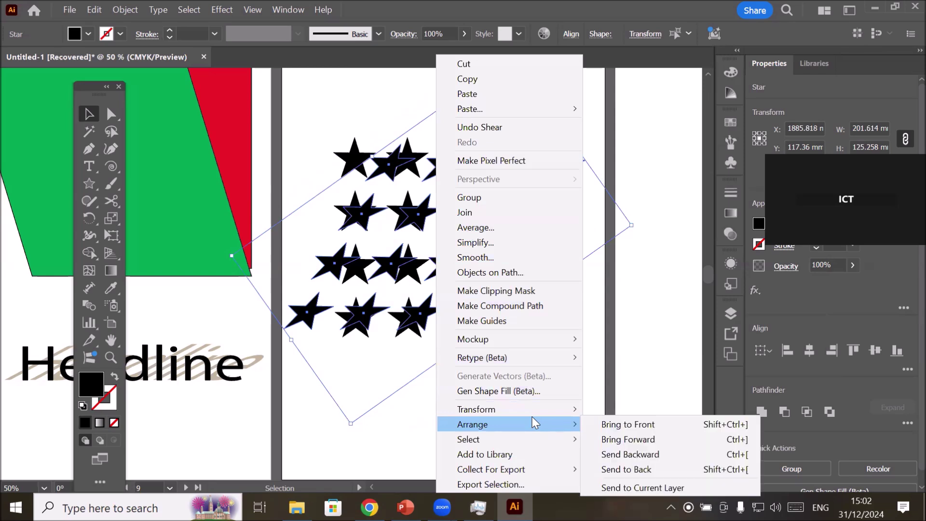
click(629, 468)
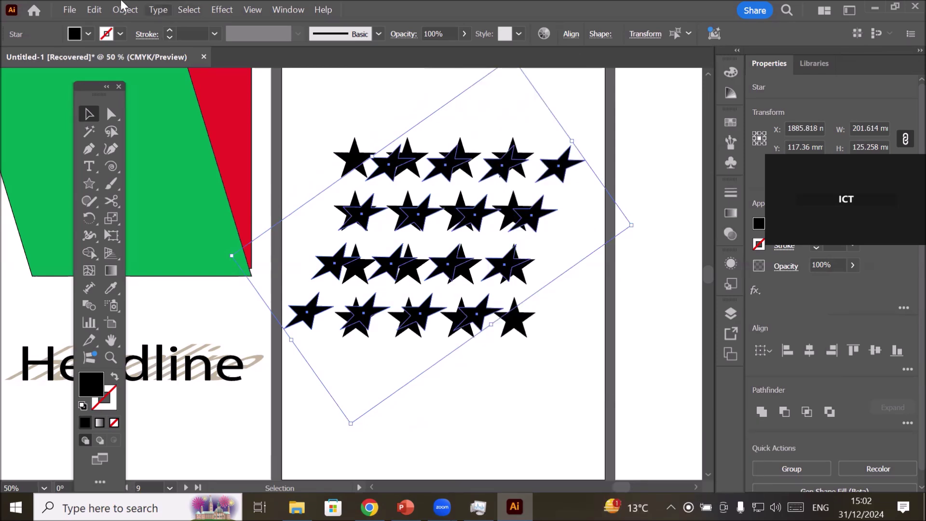
click(89, 34)
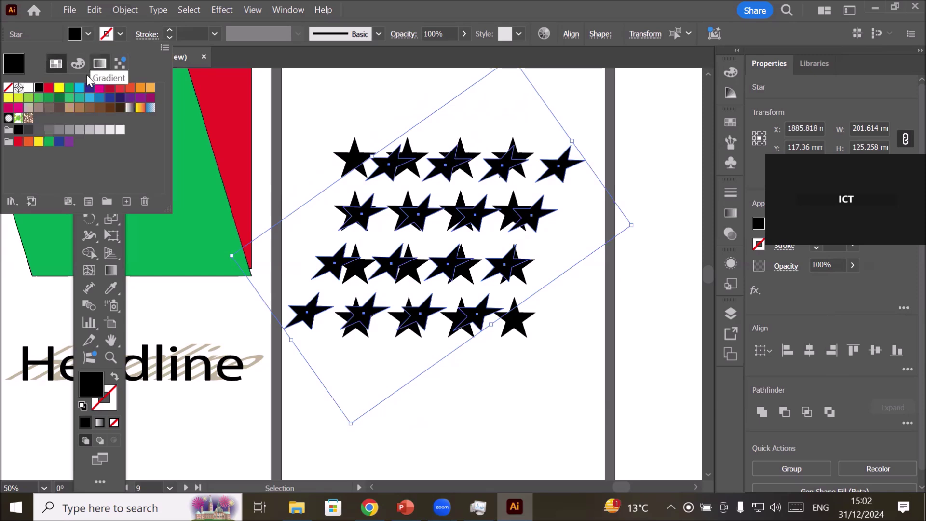
click(28, 107)
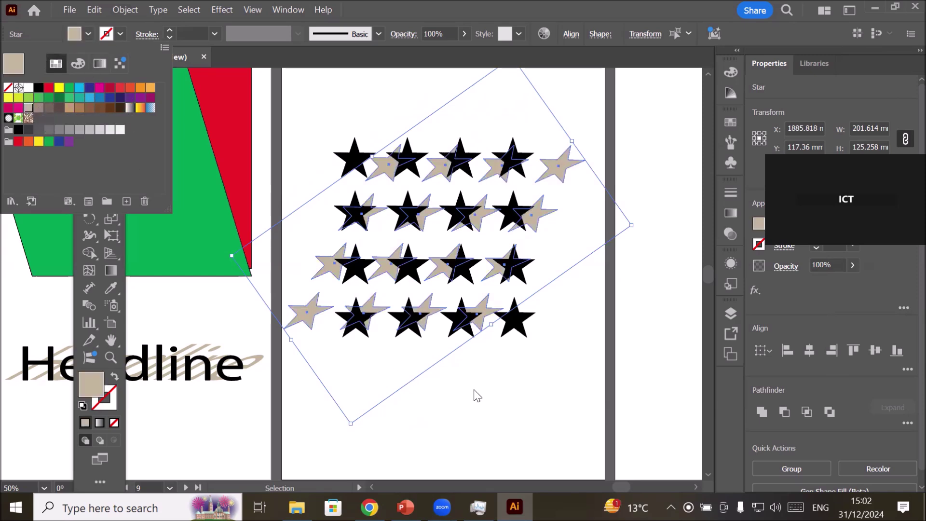
Move the beige stars about 37 mm right and 5 mm down so their lowest row sits behind the black stars, and deselect them
click(307, 309)
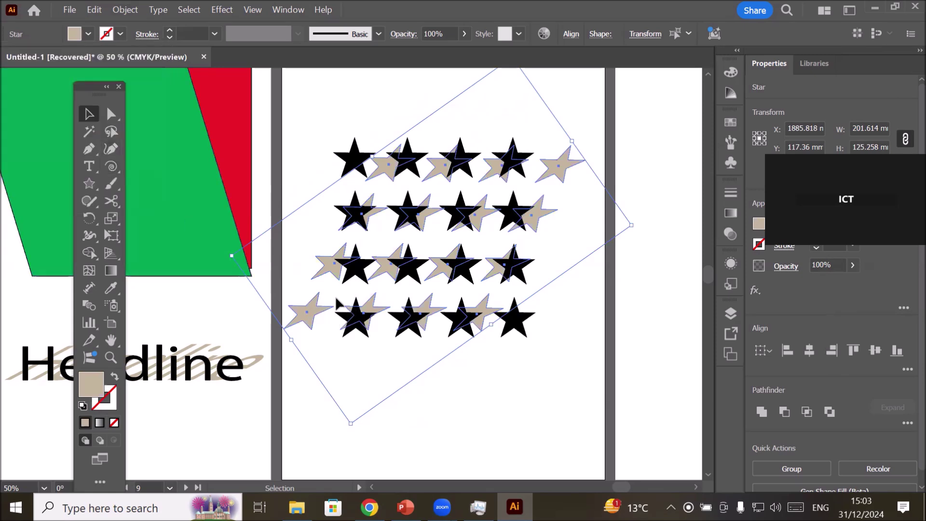
drag(314, 303, 367, 316)
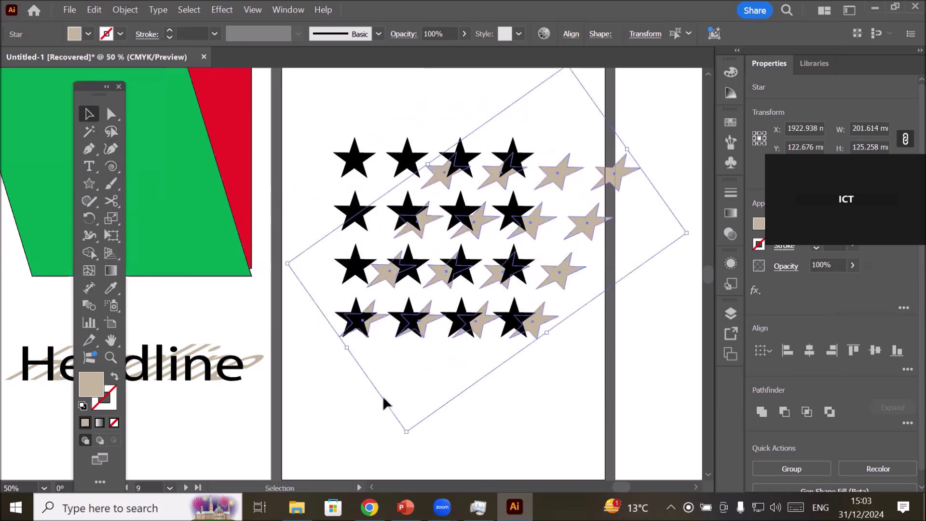
click(478, 454)
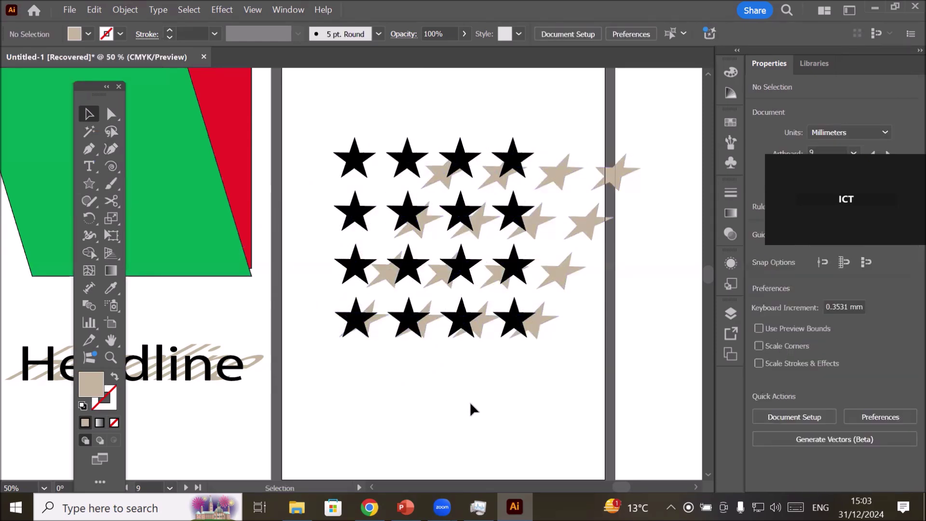
Place the footballer1 image about 88 by 124 mm on the empty artboard beside the stars and embed it
scroll(538, 396, up, 2)
scroll(538, 396, down, 2)
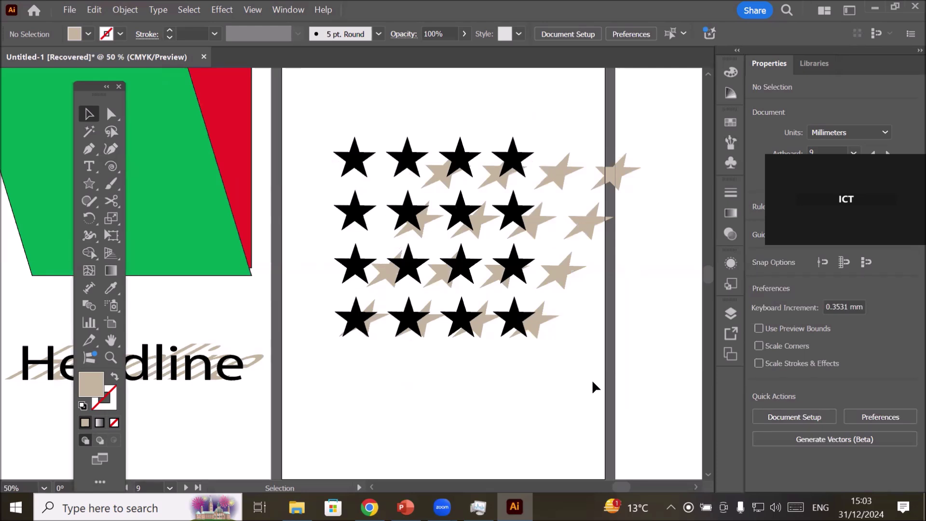
drag(542, 405, 269, 405)
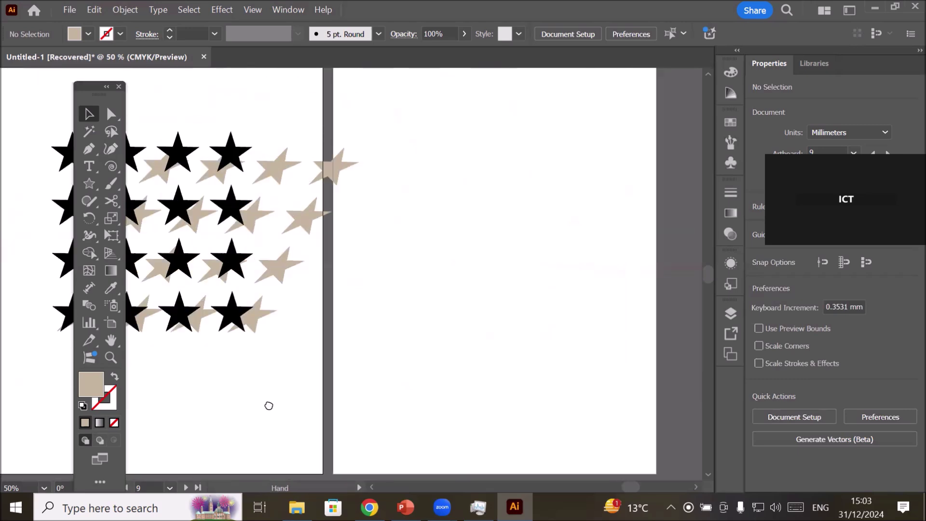
click(69, 10)
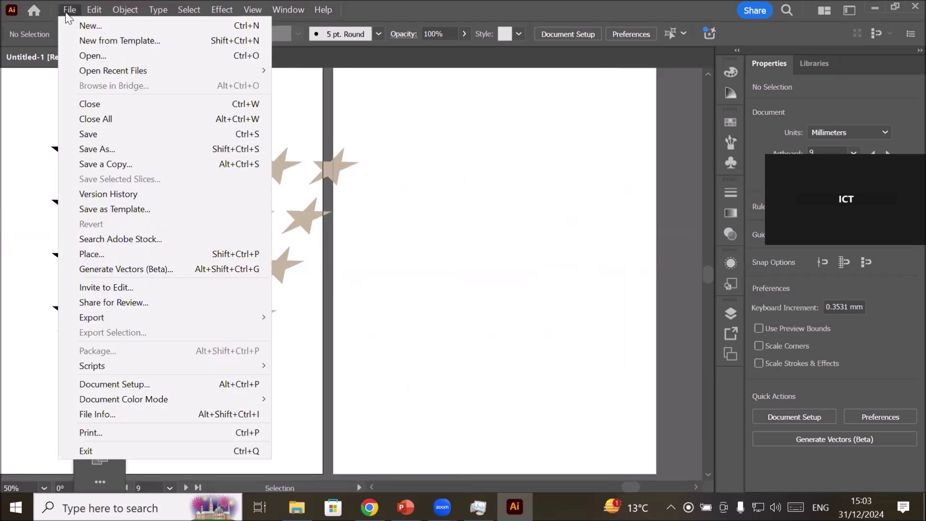
click(133, 257)
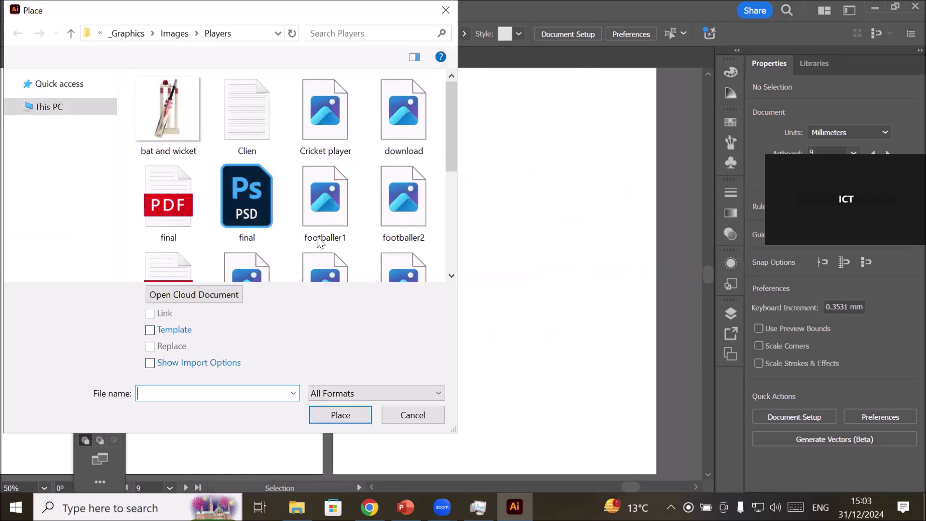
click(322, 195)
click(341, 415)
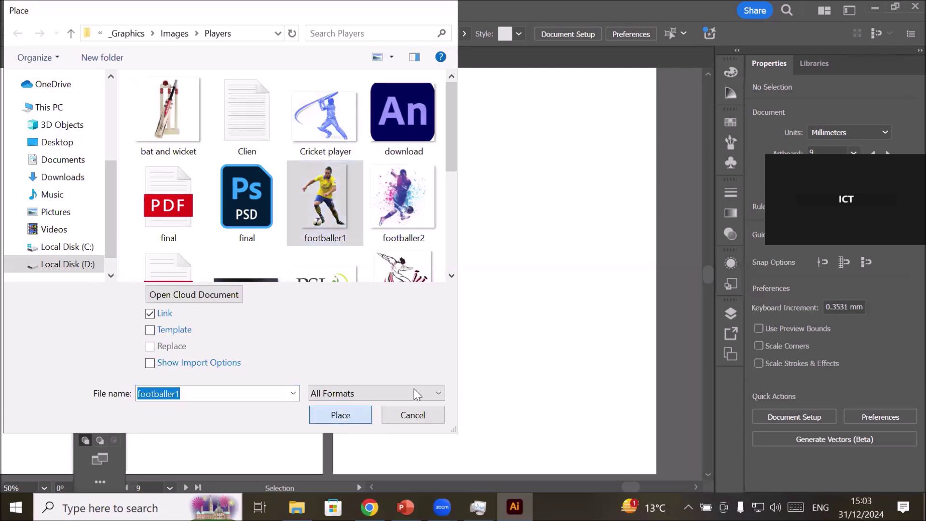
drag(540, 371, 626, 389)
scroll(626, 388, up, 1)
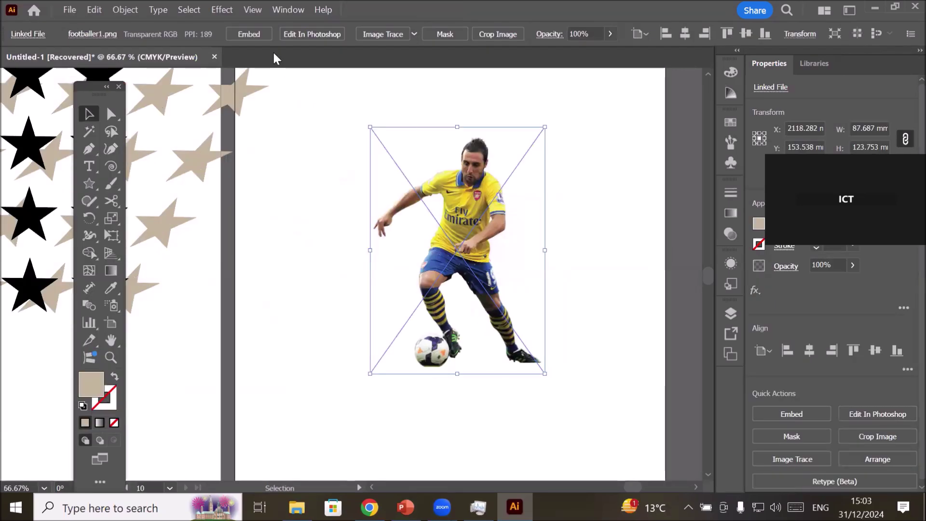
click(259, 33)
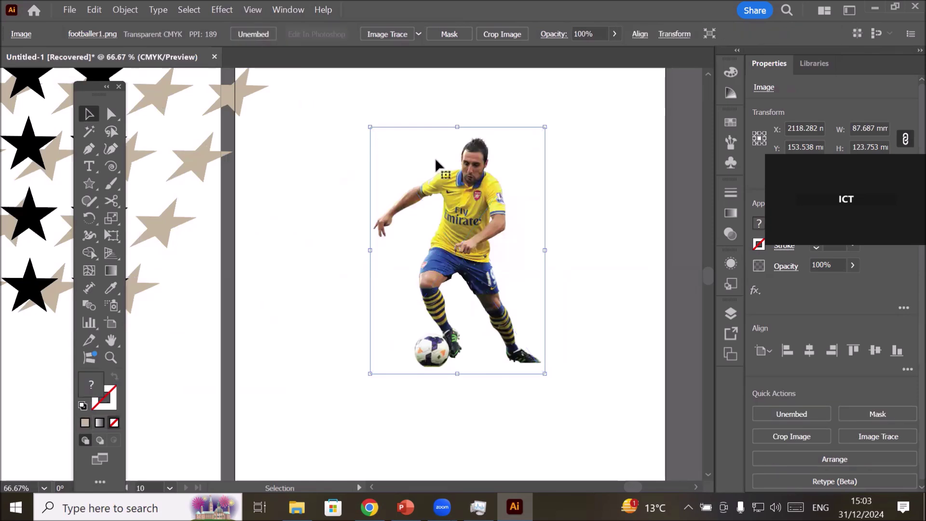
Shear a copy of the footballer image by 28° along the horizontal axis
click(121, 10)
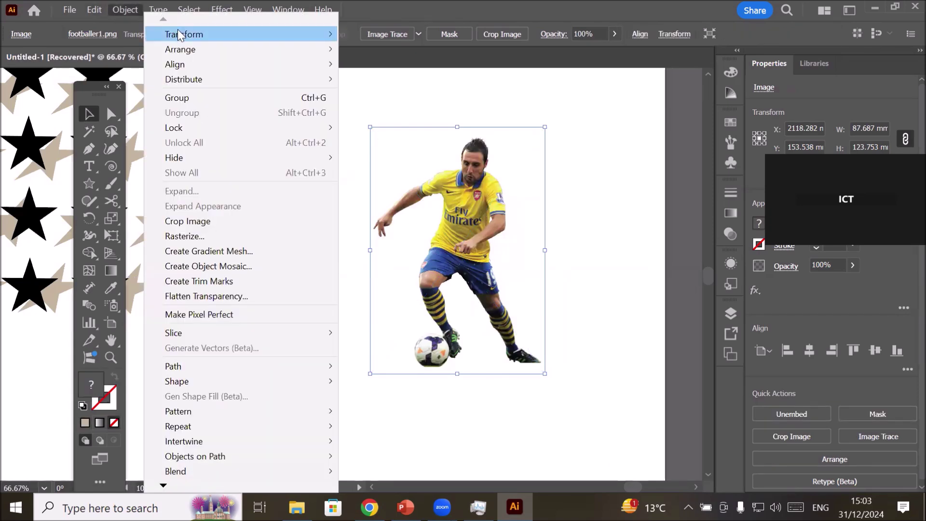
mouse_move(178, 34)
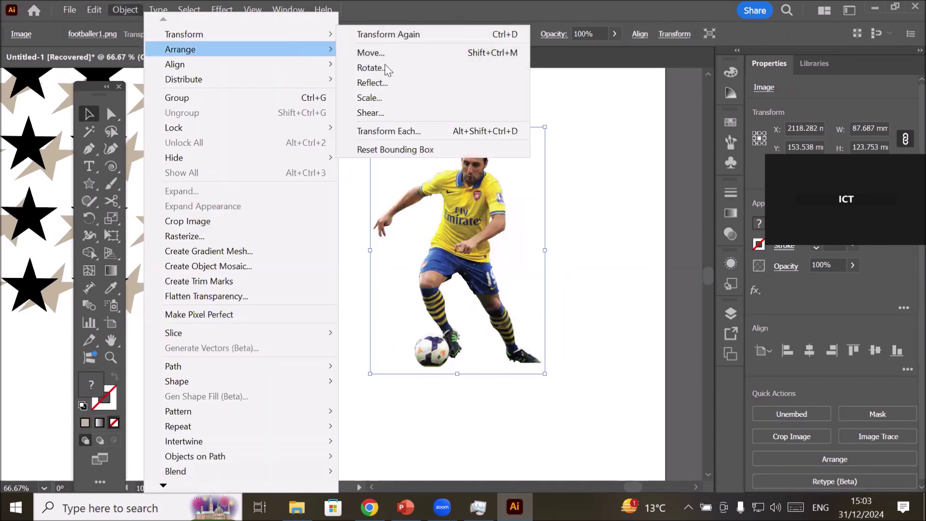
click(412, 111)
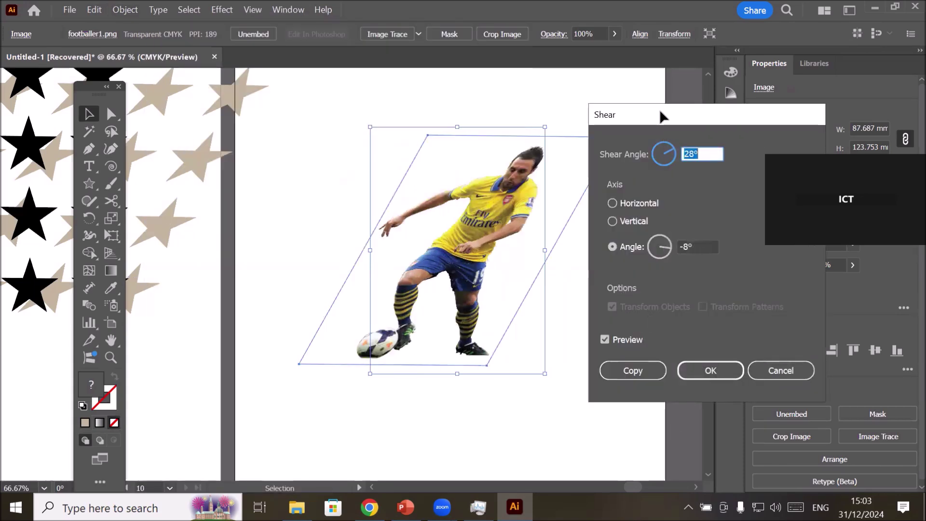
drag(658, 109, 742, 89)
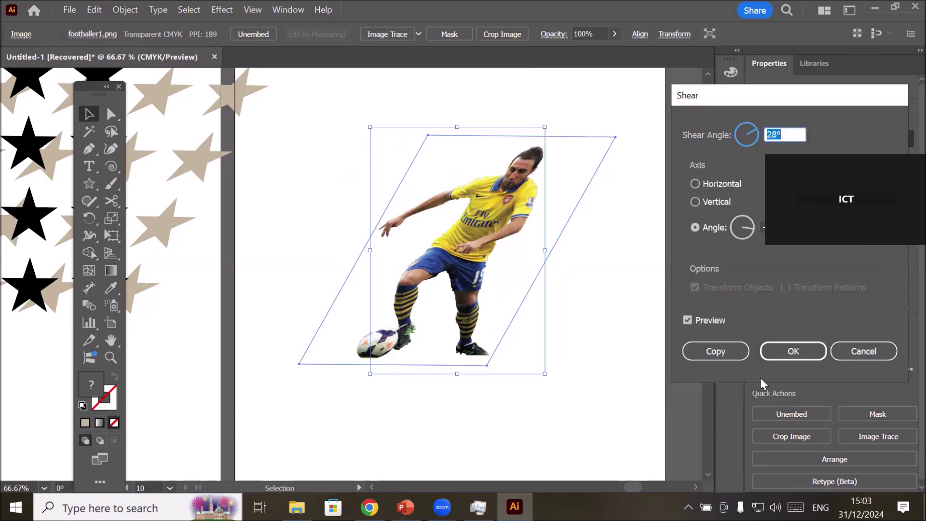
click(710, 206)
click(714, 183)
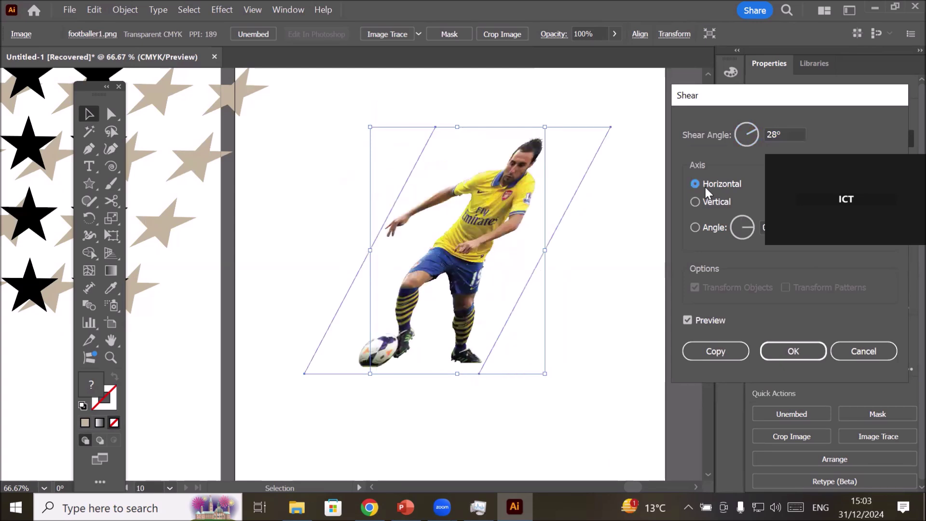
click(732, 358)
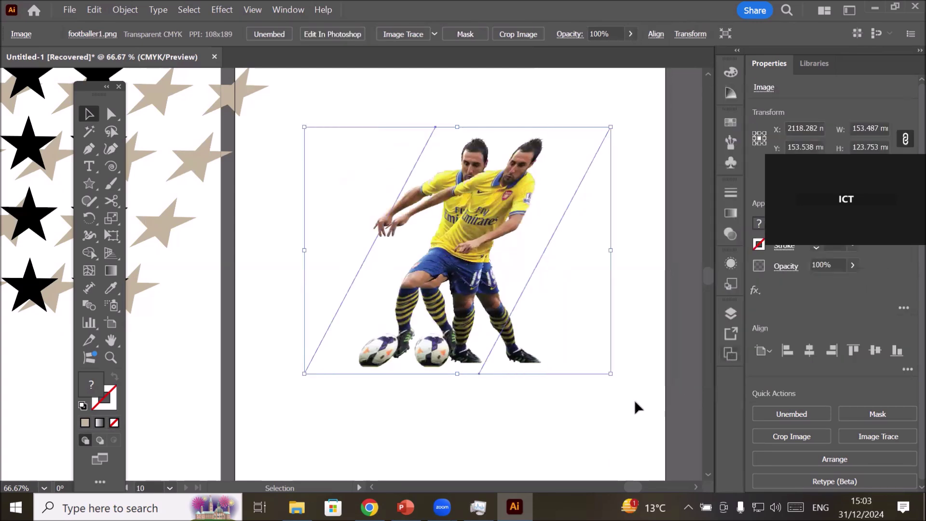
Move the sheared footballer about 49 mm right and the original left so the two stand side by side
click(517, 454)
drag(491, 244, 638, 228)
drag(464, 208, 345, 218)
drag(629, 218, 568, 228)
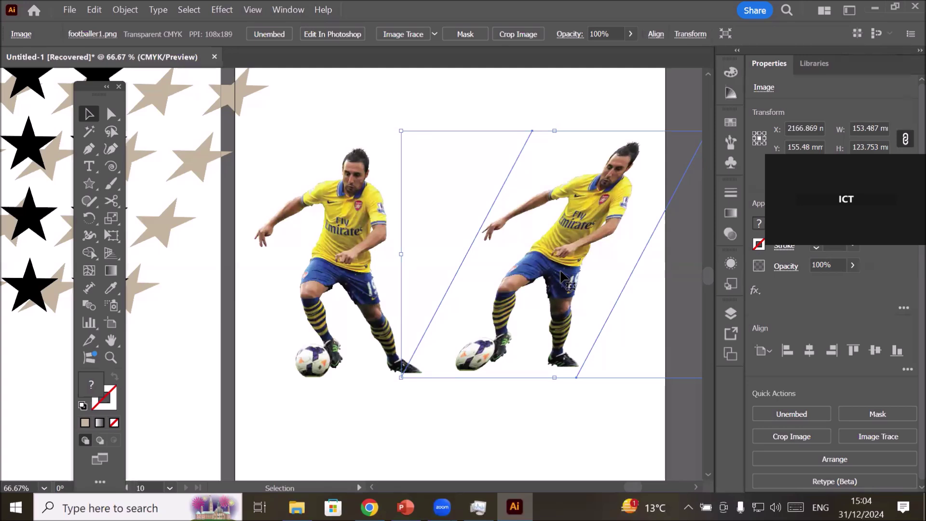
Lower the sheared footballer's opacity to 19% and move it about 80 mm left and 5 mm down to overlap the original
click(852, 265)
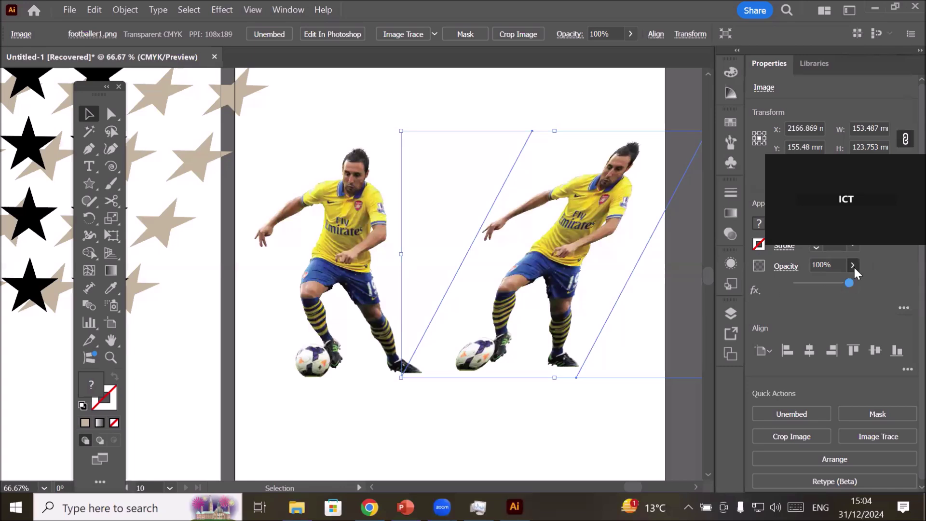
drag(849, 285, 802, 283)
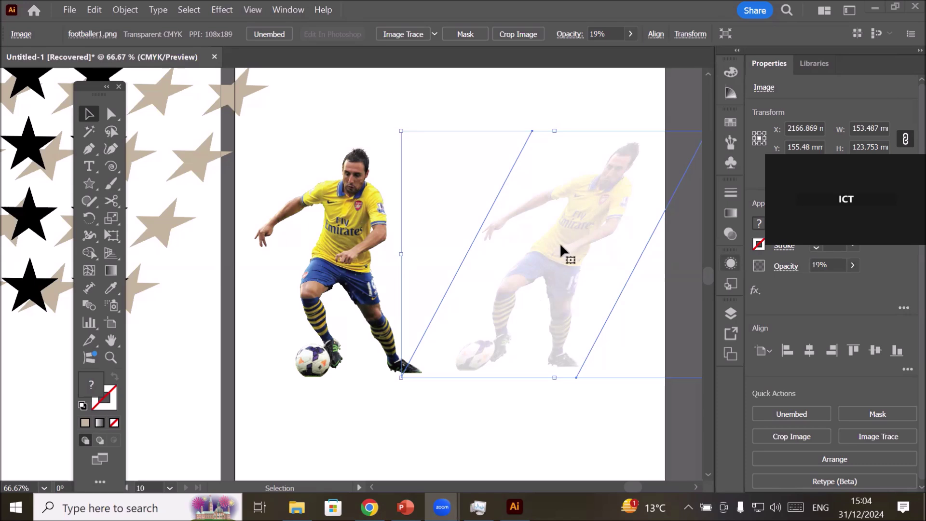
drag(579, 233, 468, 241)
scroll(467, 241, up, 2)
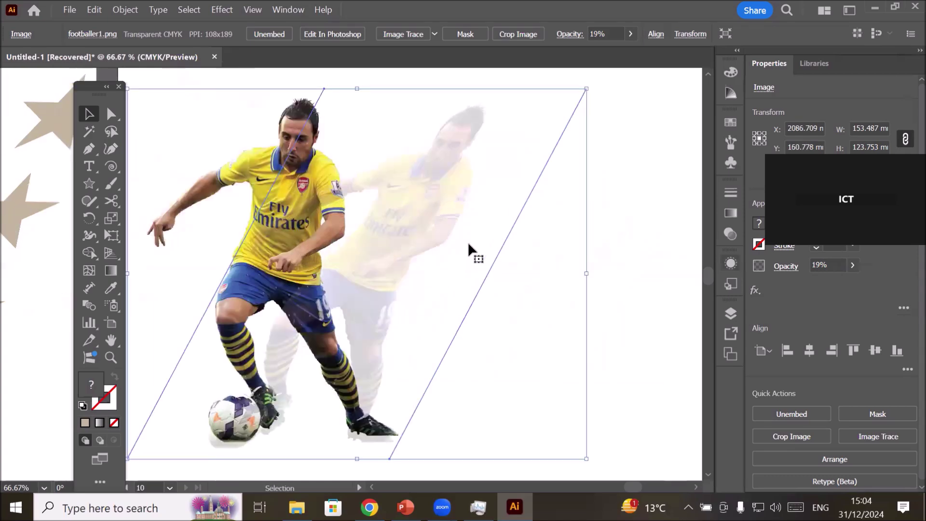
scroll(467, 238, down, 1)
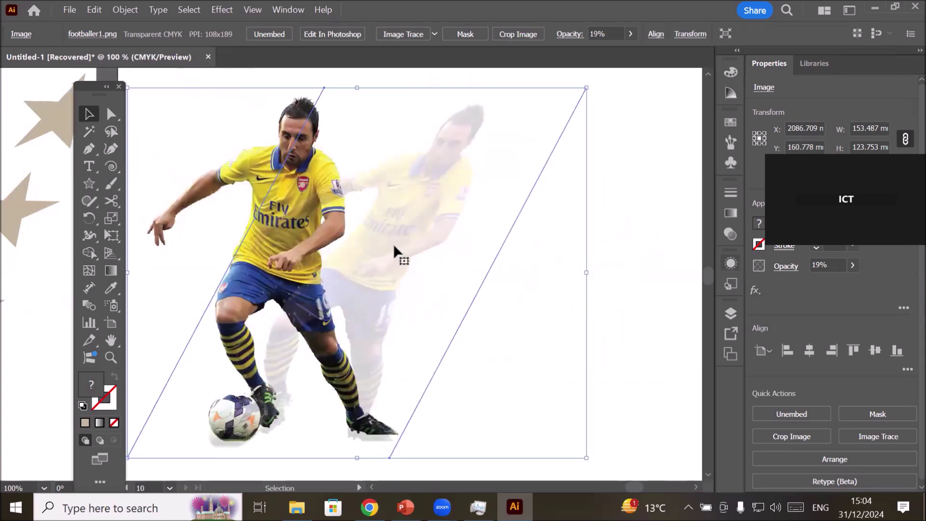
Send the faded sheared footballer to the back, behind the original player
scroll(332, 227, up, 4)
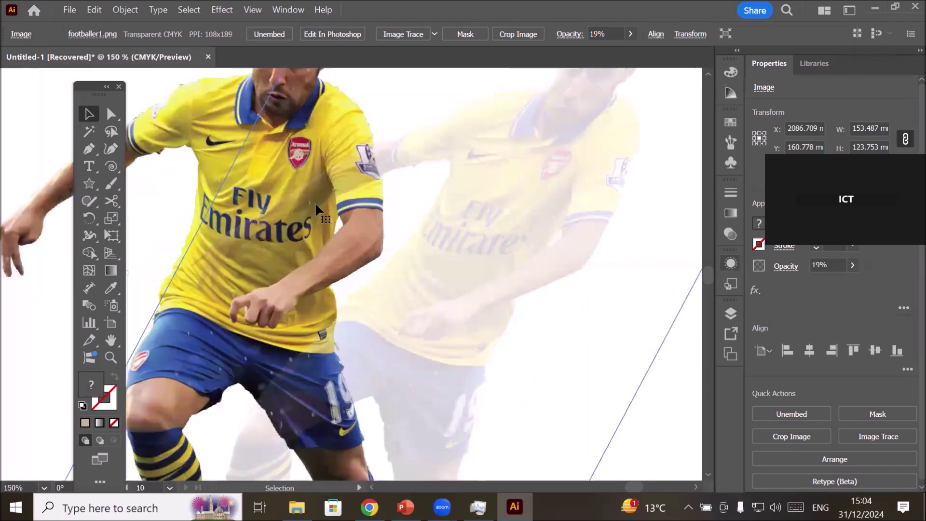
scroll(548, 257, down, 2)
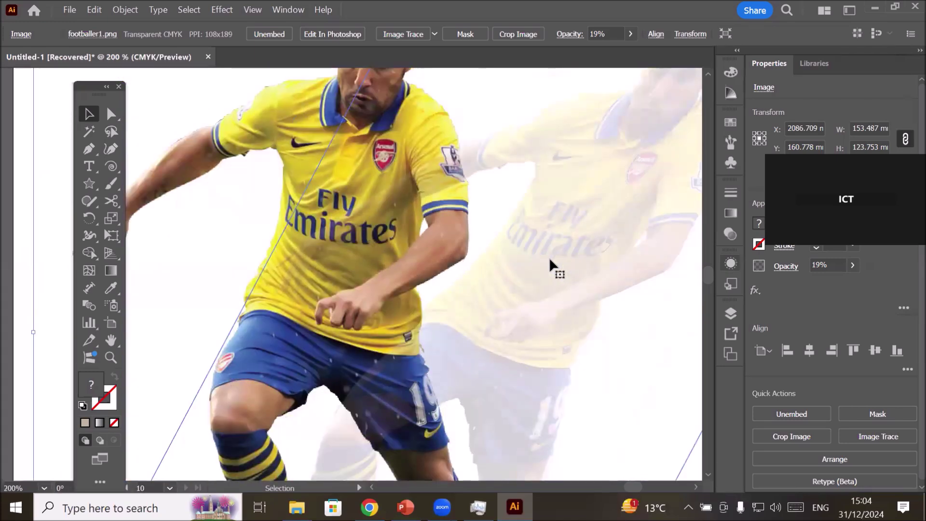
right_click(552, 259)
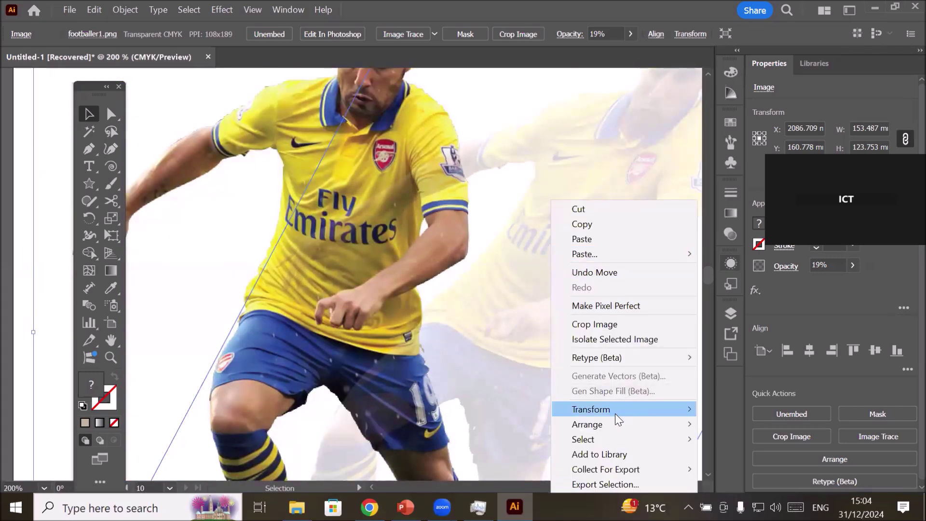
mouse_move(612, 417)
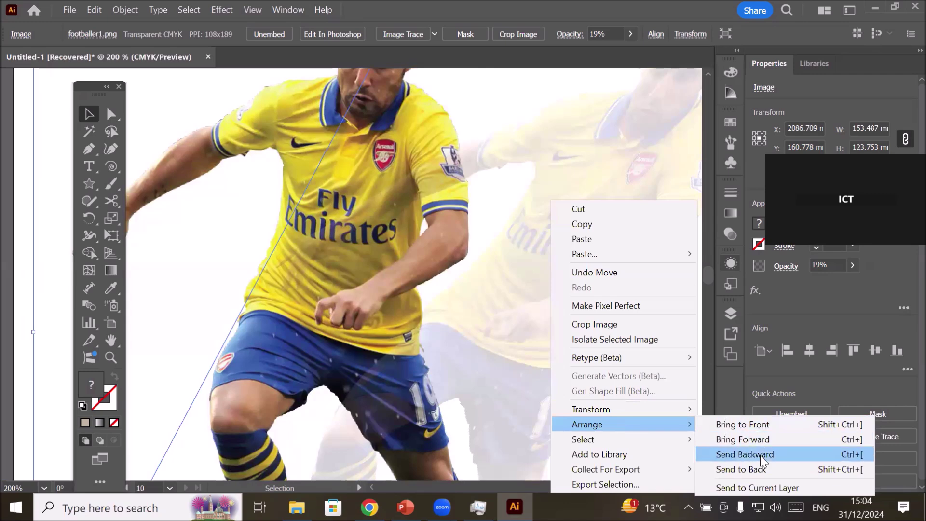
click(749, 467)
scroll(601, 346, down, 3)
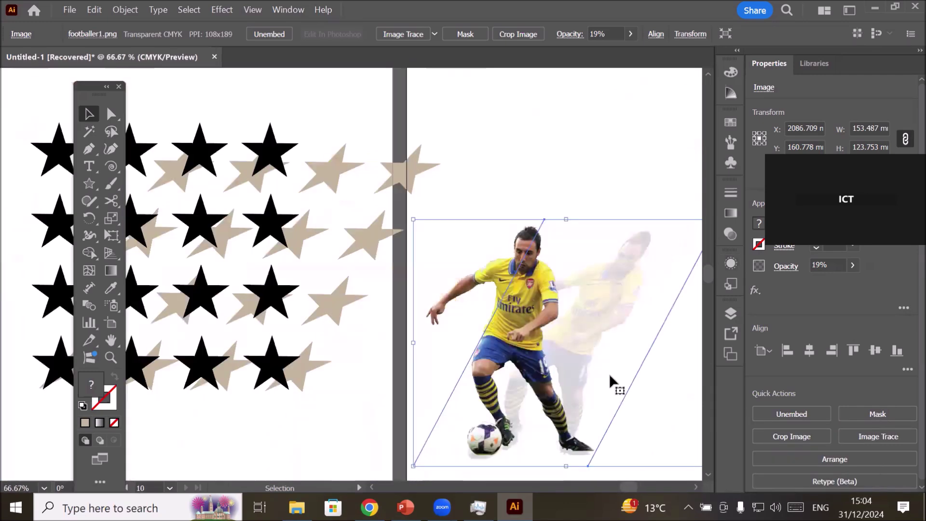
Move the footballer and its sheared shadow together onto the star artboard and deselect them
drag(642, 419, 637, 350)
scroll(578, 332, down, 2)
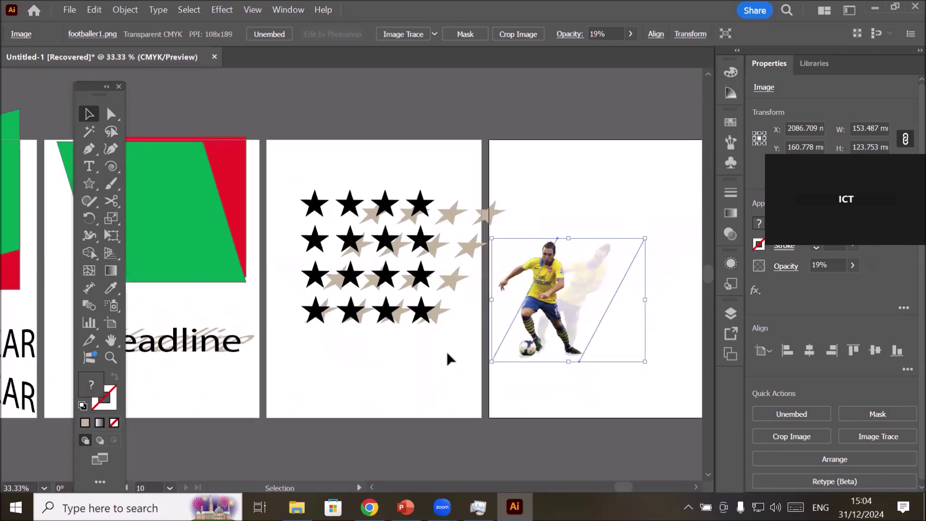
scroll(446, 351, down, 1)
drag(500, 261, 571, 390)
drag(506, 338, 403, 331)
click(565, 348)
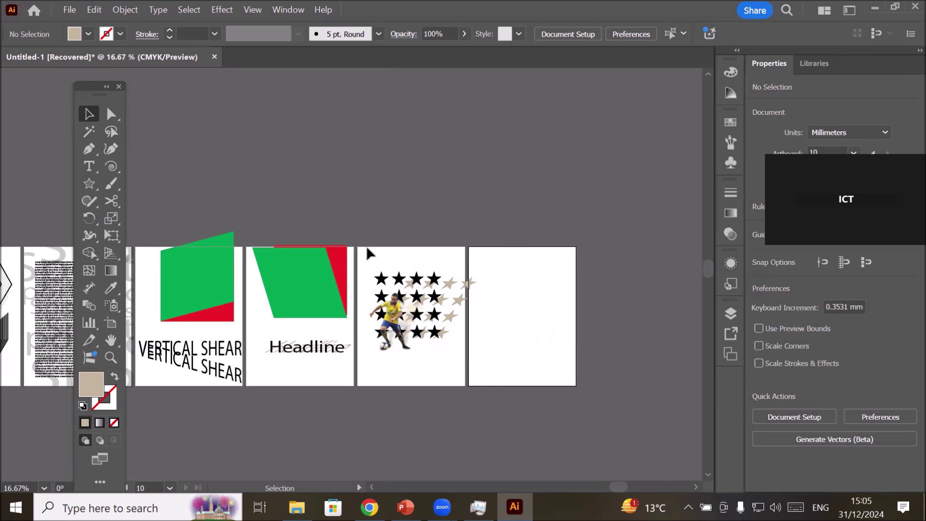
Add two new Letter-size artboards, 11 and 12, after the last artboard in the row
drag(365, 248, 413, 332)
scroll(467, 343, down, 3)
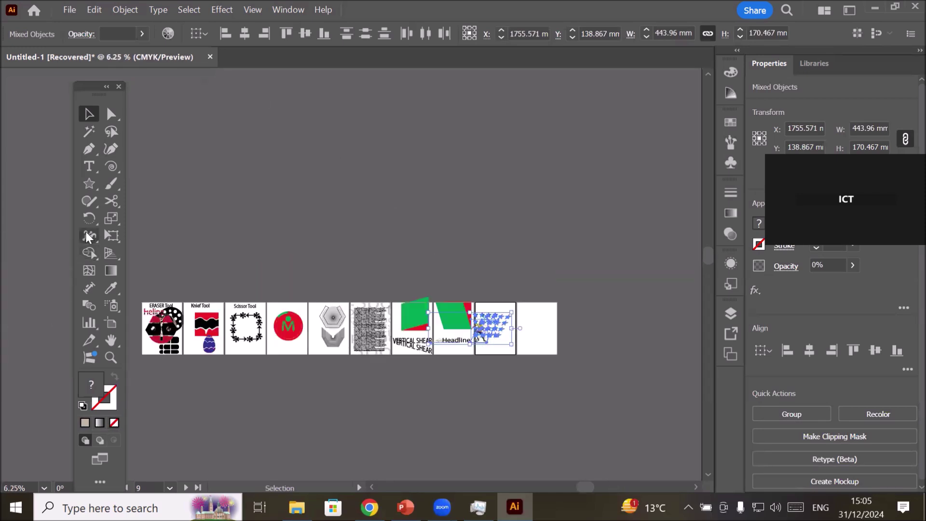
click(93, 185)
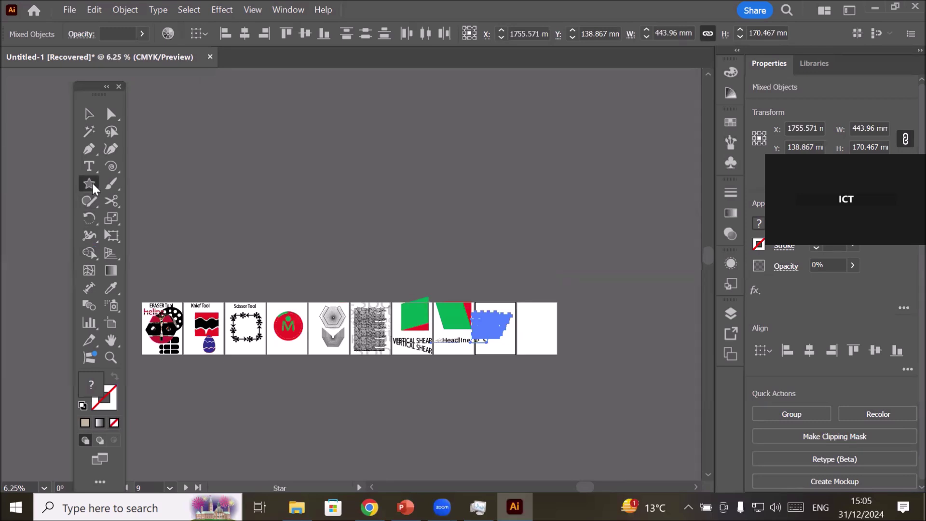
click(110, 323)
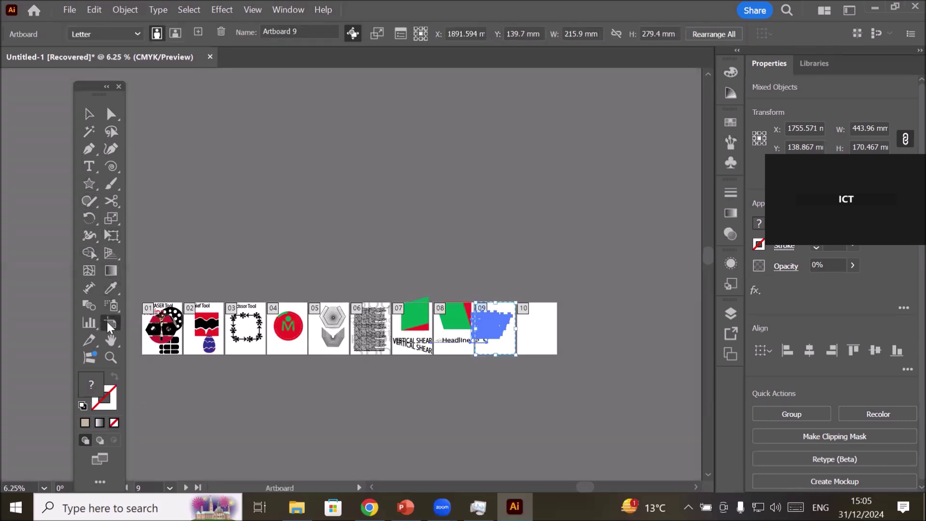
click(198, 32)
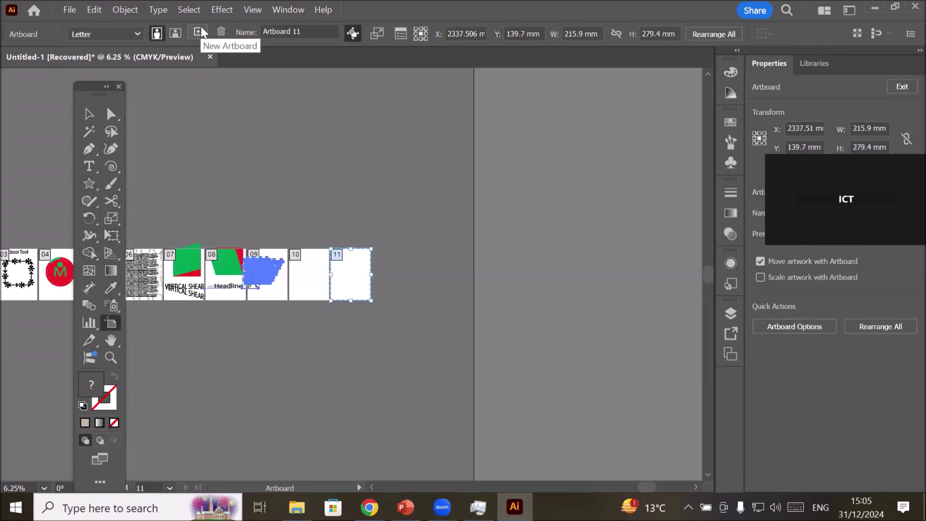
click(198, 32)
click(381, 194)
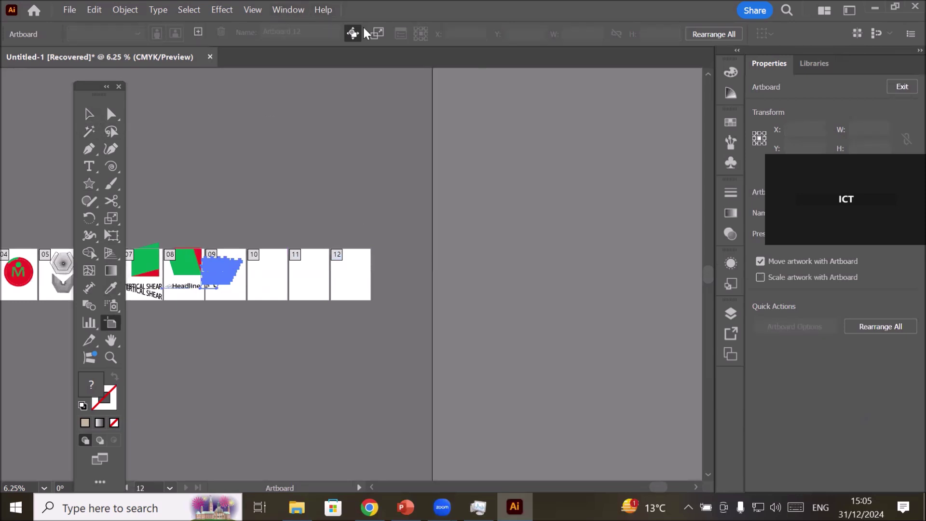
Rearrange all artboards into a grid by row with 4 columns, moving the artwork with them
click(712, 35)
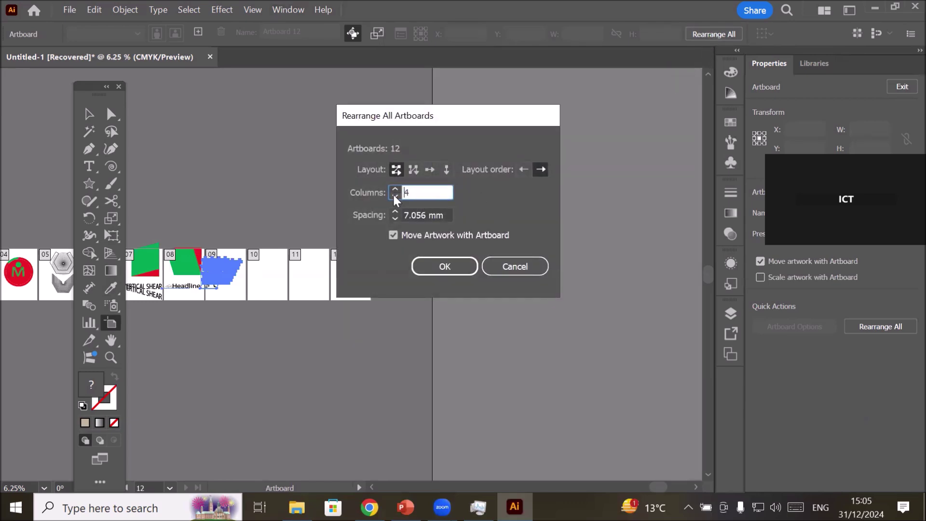
text(12)
click(431, 265)
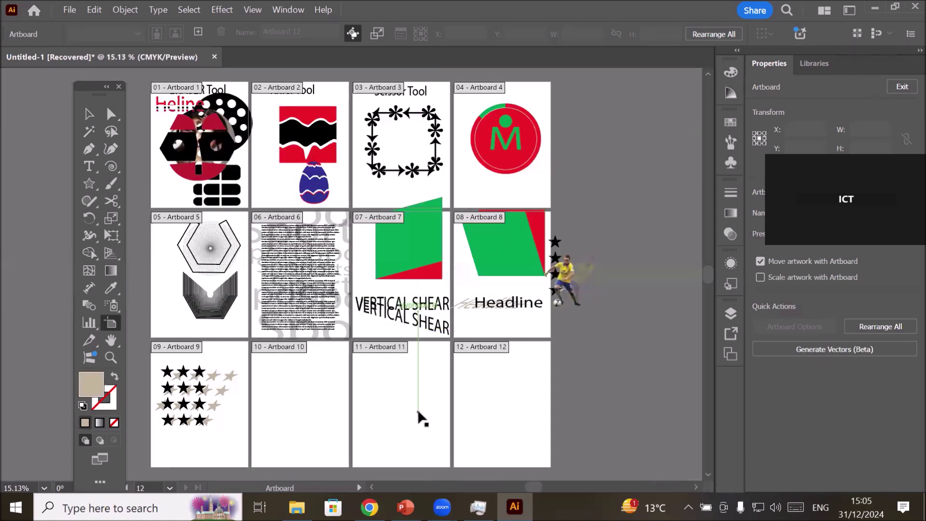
Leave artboard editing for the Selection tool and make the empty artboard 10 active
click(406, 404)
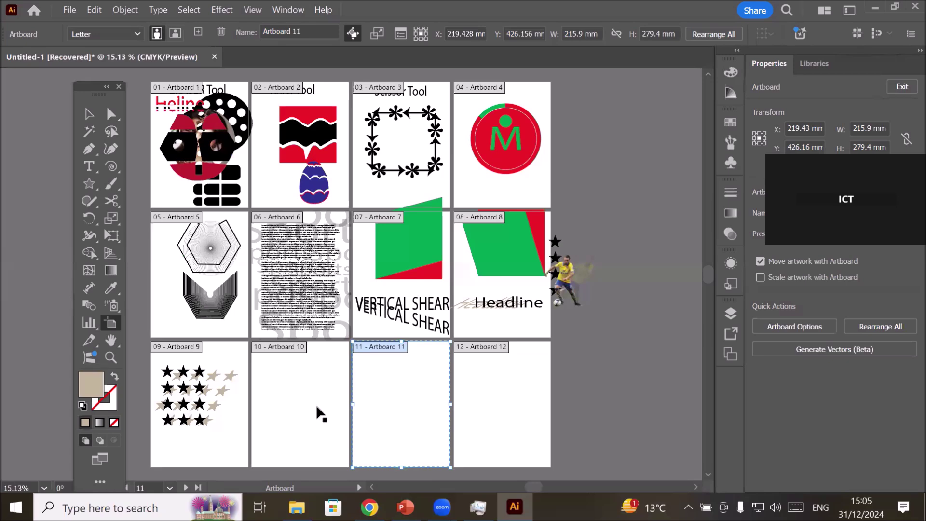
key(v)
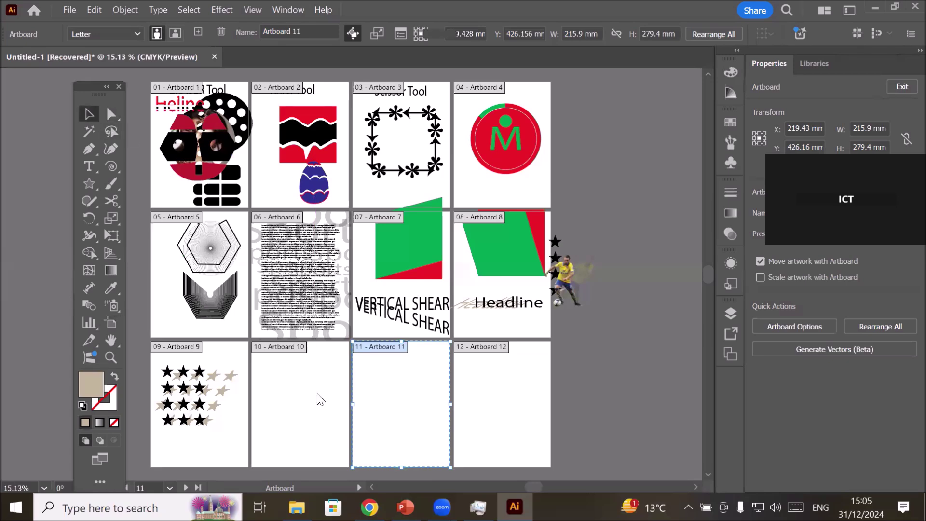
click(308, 424)
drag(309, 419, 317, 316)
scroll(314, 319, up, 2)
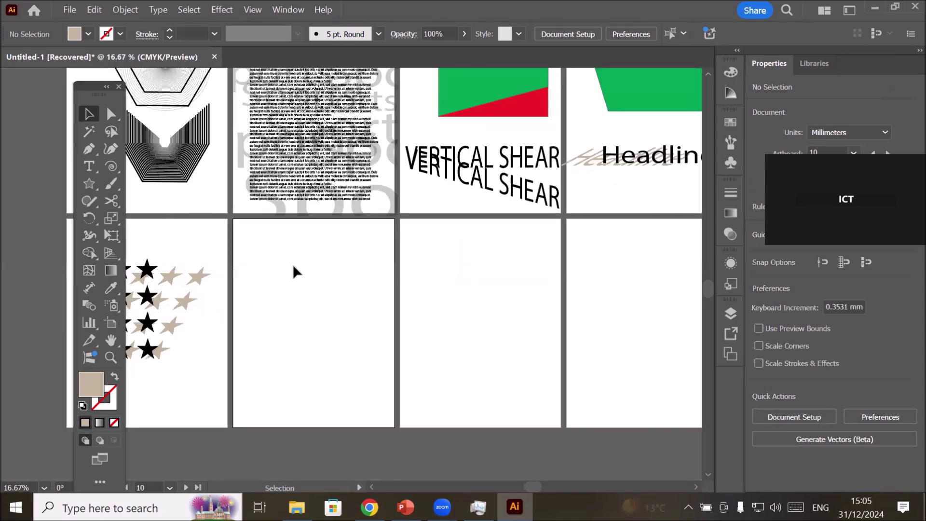
Draw a spiral about 106 mm wide and 133 mm high on the empty artboard 10, leaving it selected with the Selection tool
scroll(292, 264, up, 1)
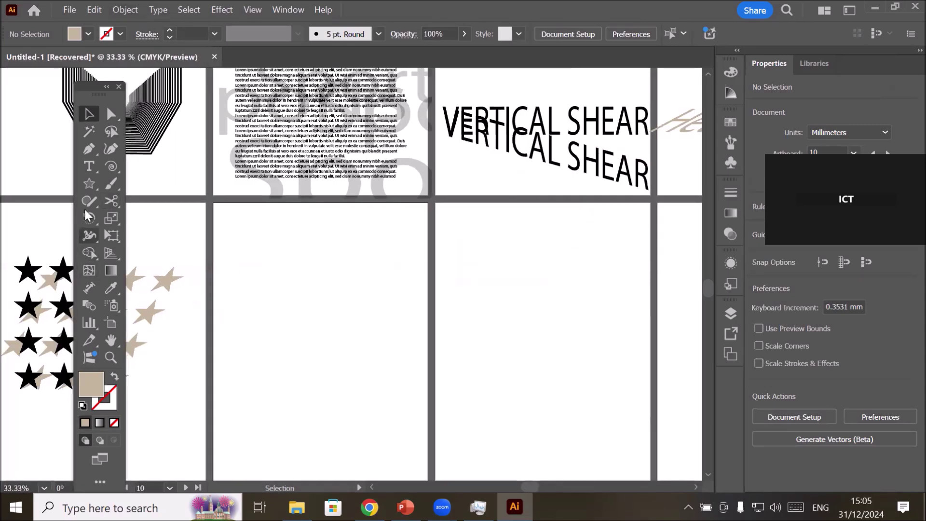
scroll(264, 301, down, 1)
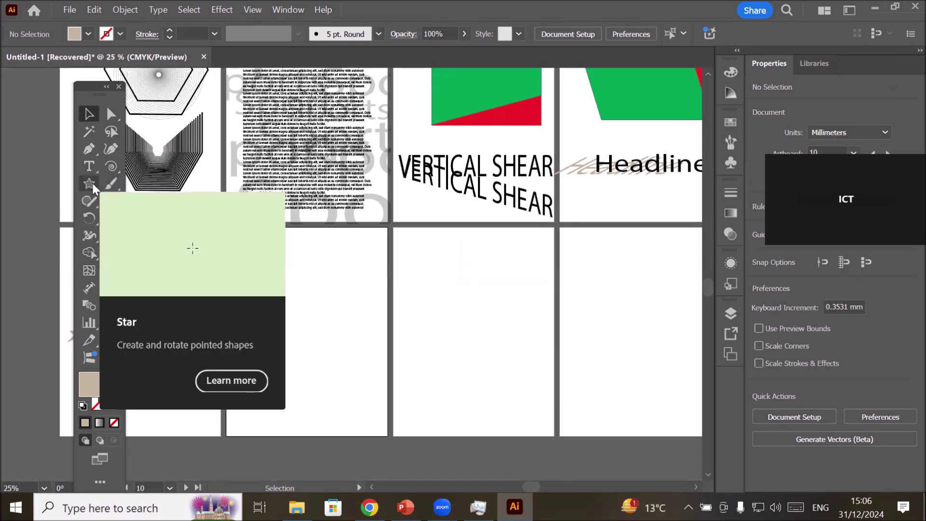
click(110, 167)
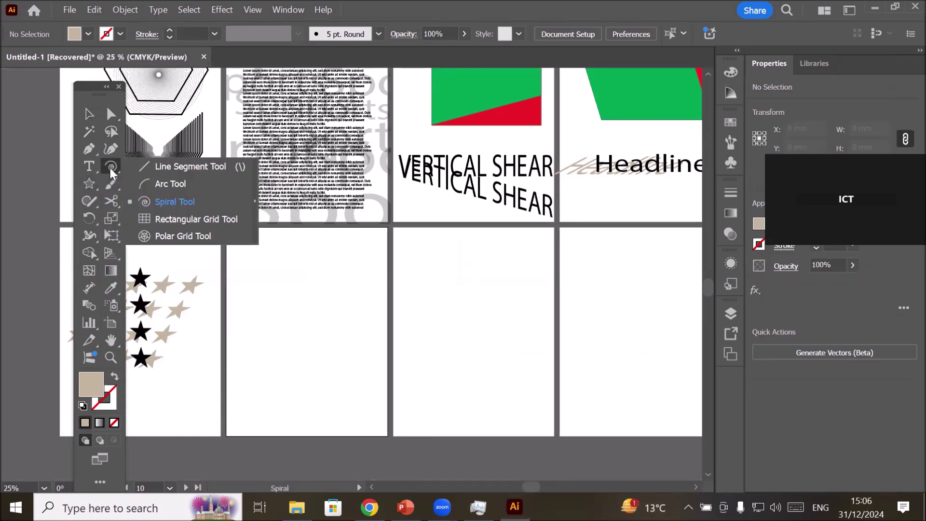
click(161, 200)
drag(292, 345, 308, 396)
scroll(331, 415, up, 1)
scroll(270, 392, up, 1)
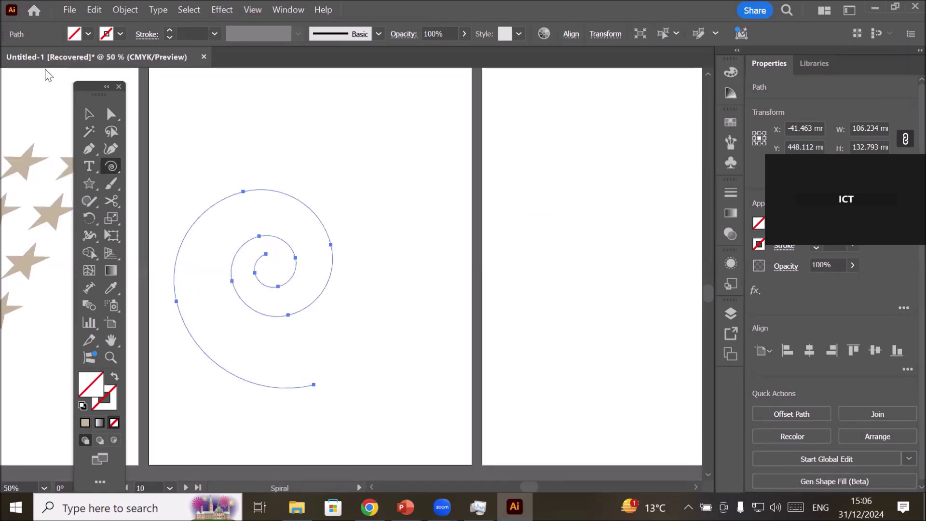
click(89, 115)
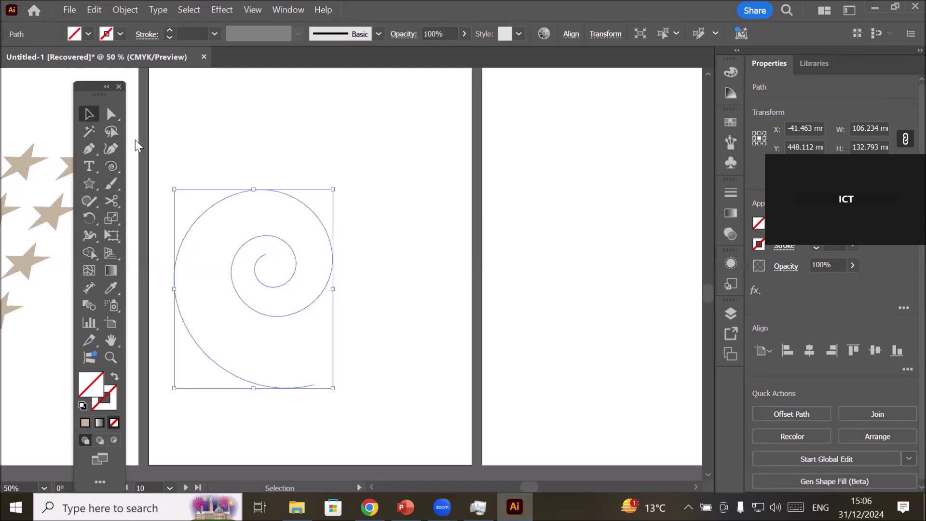
Start the Move transform on the spiral with preview visible beside it and set the horizontal offset to 5 mm
click(113, 9)
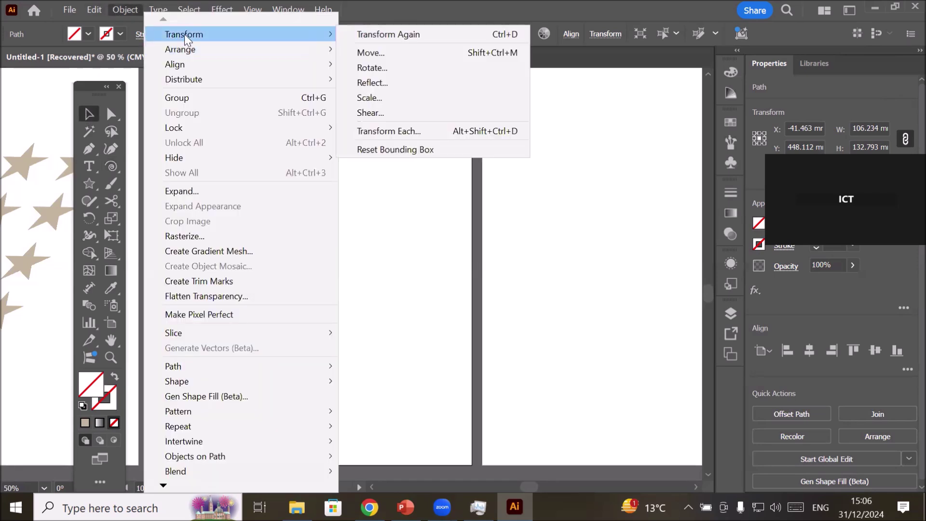
mouse_move(291, 33)
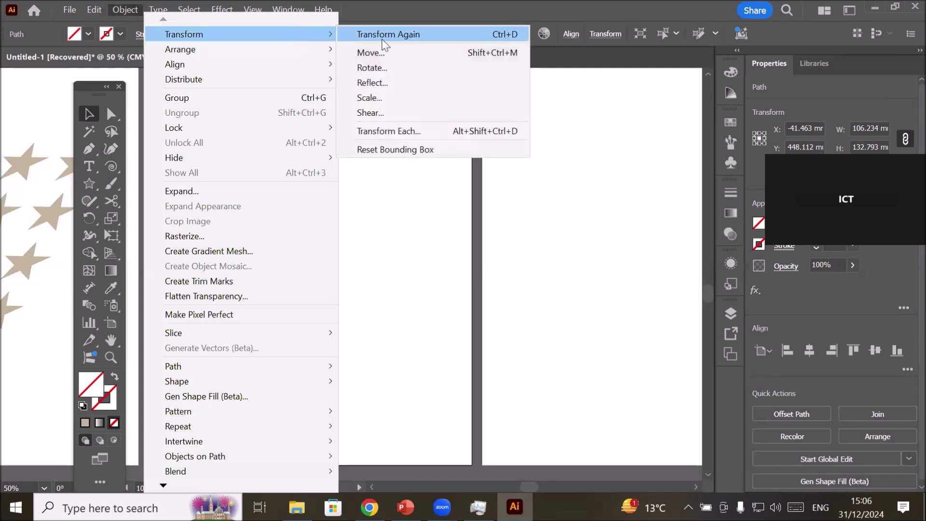
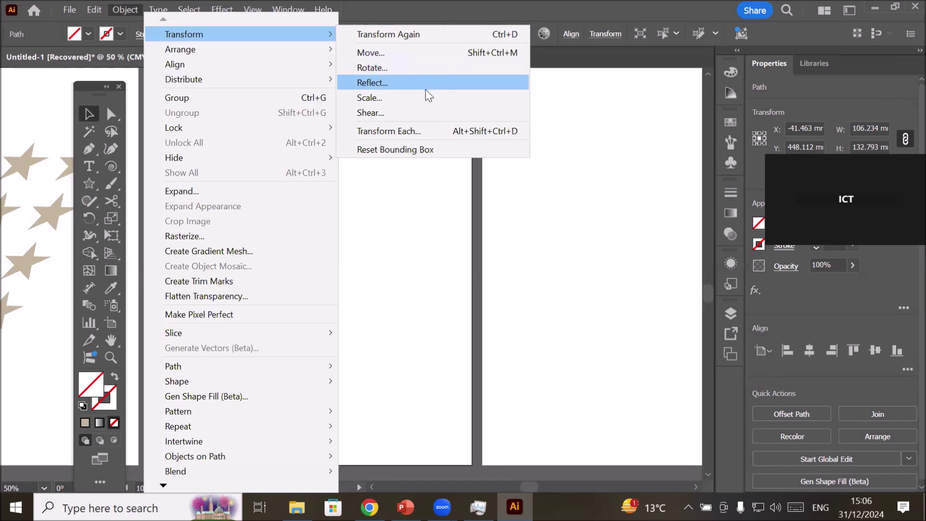
click(436, 56)
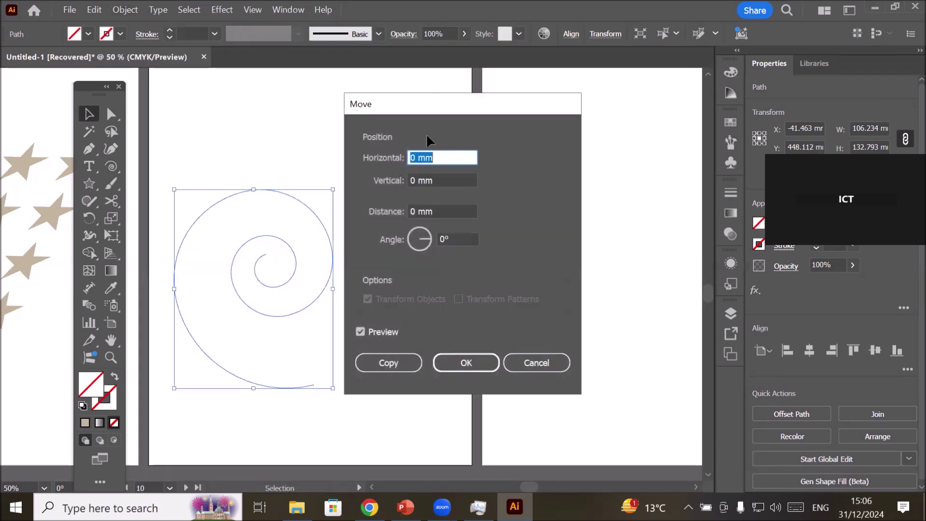
drag(474, 105, 655, 112)
click(638, 167)
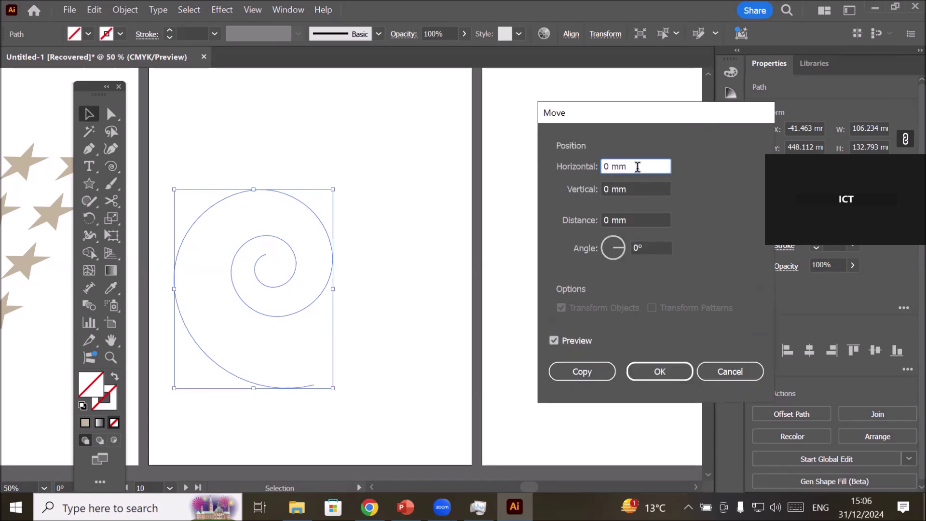
key(Up)
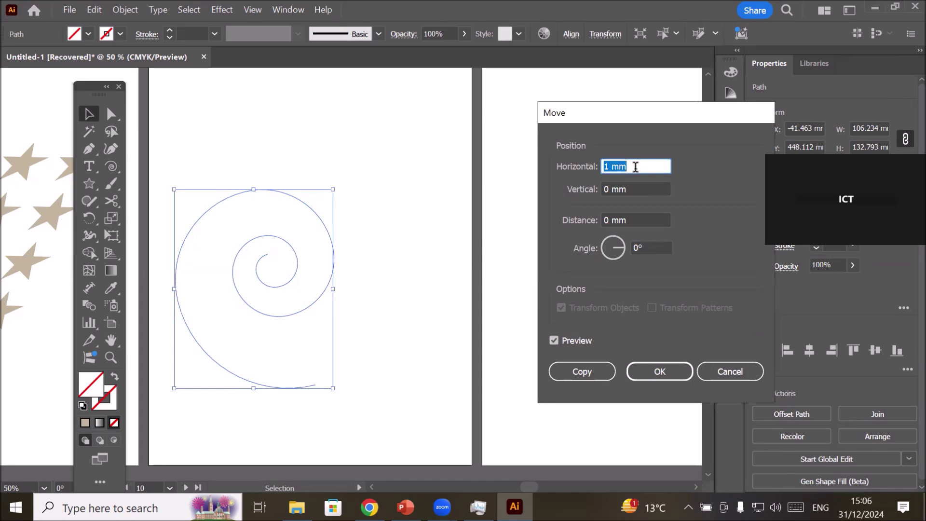
key(Up)
key(Up)
key(Up)
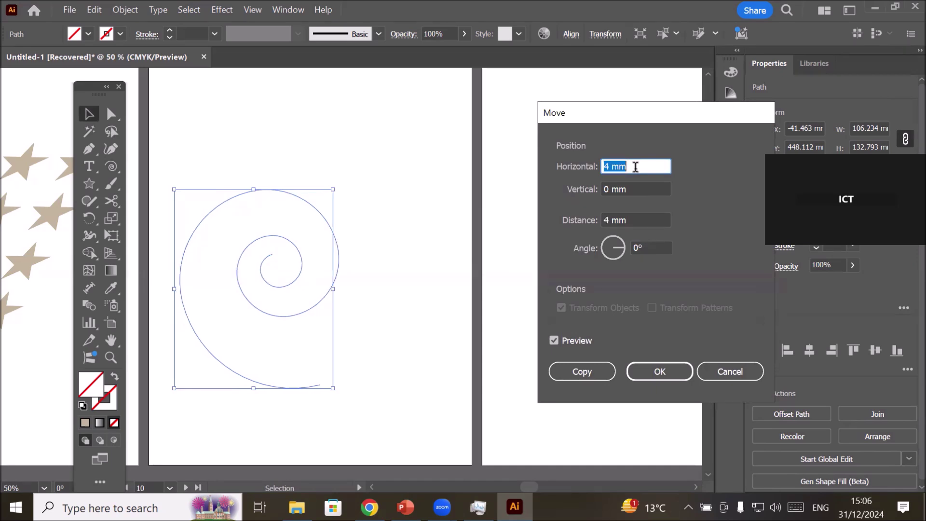
key(Up)
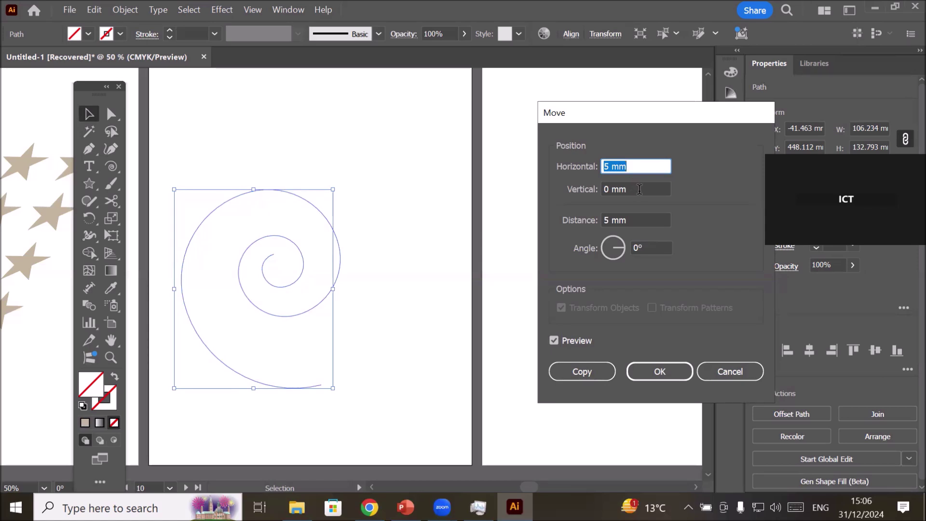
Set the spiral's vertical move offset to -5 mm, trying positive values first
click(639, 190)
key(Up)
key(Up)
key(Up)
key(Up)
key(Up)
key(Down)
key(Down)
key(Down)
key(Down)
key(Down)
key(Down)
key(Down)
key(Down)
key(Down)
key(Down)
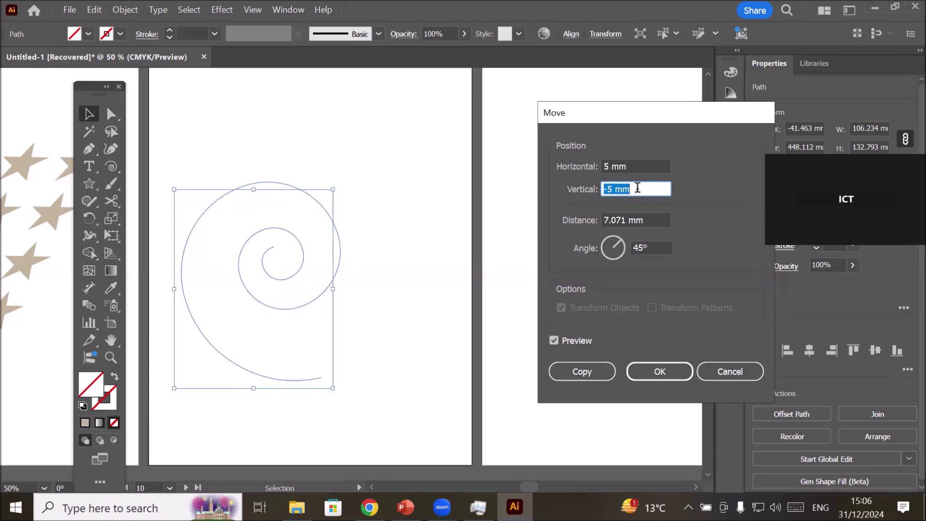
key(Down)
key(Up)
Raise the move distance to 11 mm and create the result as a copy of the spiral
click(648, 221)
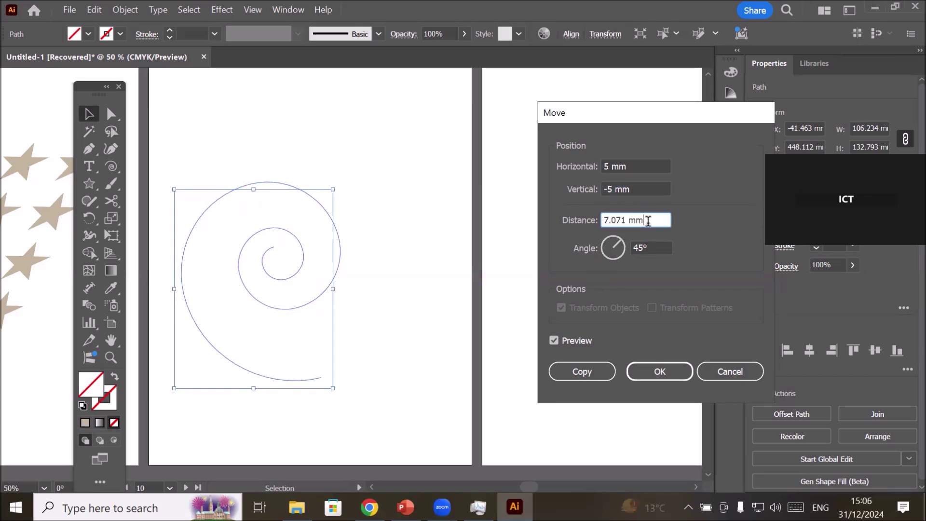
key(Up)
key(Up)
key(Up)
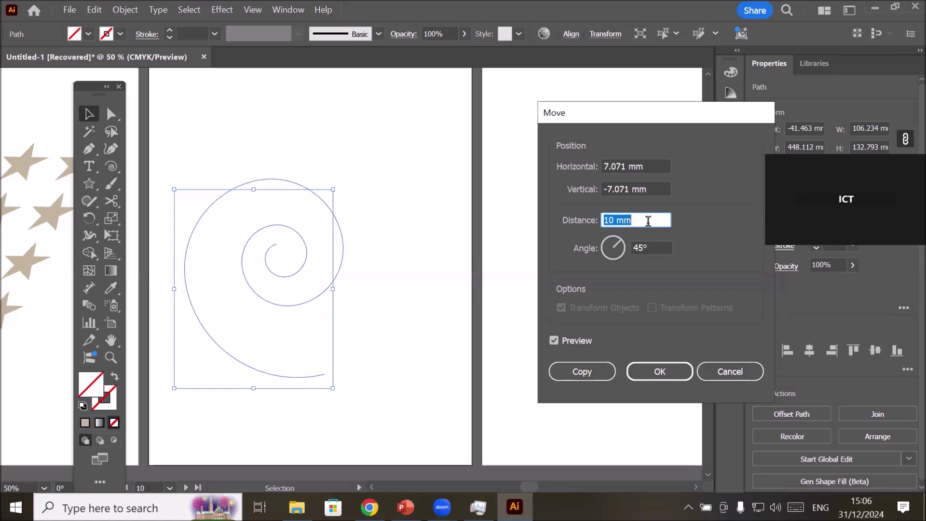
key(Up)
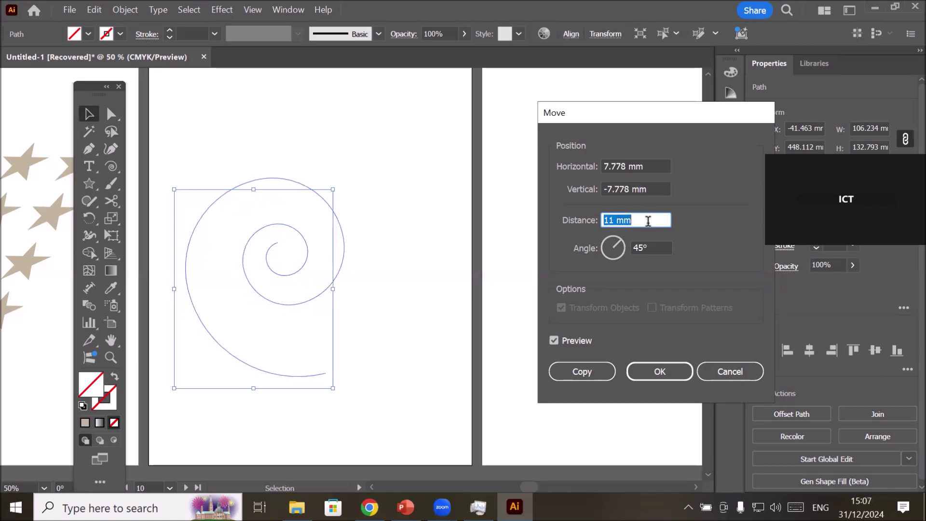
click(566, 371)
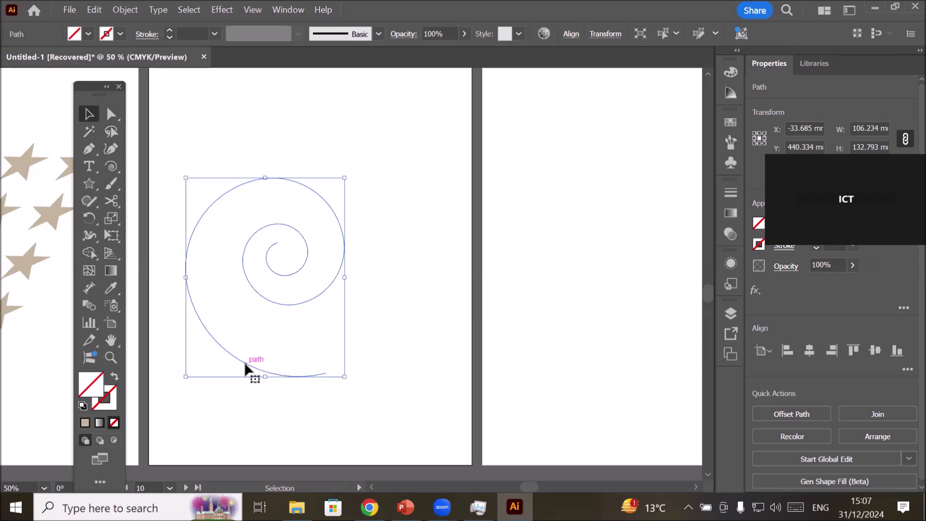
Move the spiral copy to the upper right of the artboard and give it a 7 pt stroke
drag(244, 361, 349, 274)
click(166, 28)
click(166, 28)
click(167, 28)
click(166, 28)
click(166, 28)
click(166, 28)
click(166, 28)
double_click(166, 28)
click(167, 28)
Place the stroked spiral at the artboard's bottom edge and set a 58° angle for it in the Move transform
mouse_move(378, 156)
mouse_down()
mouse_move(251, 241)
mouse_move(419, 292)
mouse_move(278, 278)
mouse_move(284, 292)
mouse_move(270, 283)
mouse_move(291, 311)
mouse_move(327, 328)
mouse_up()
click(327, 321)
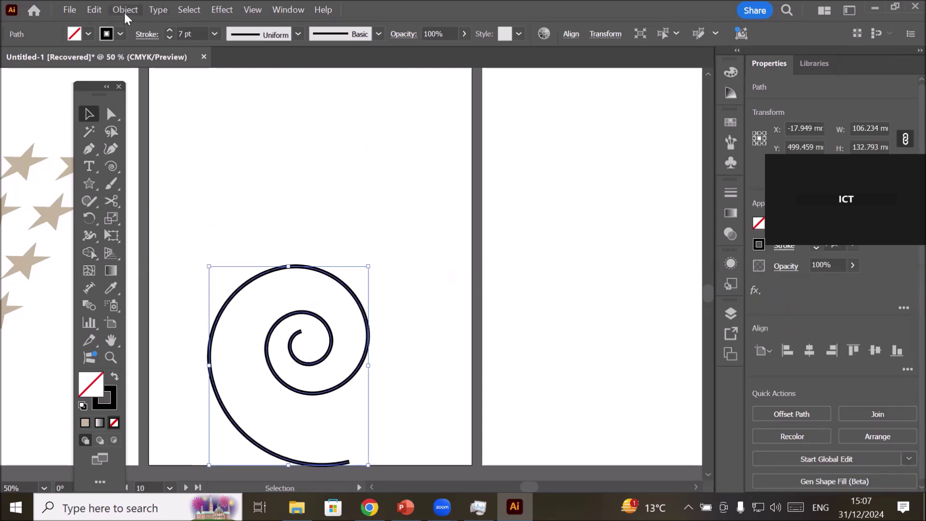
click(124, 13)
mouse_move(224, 35)
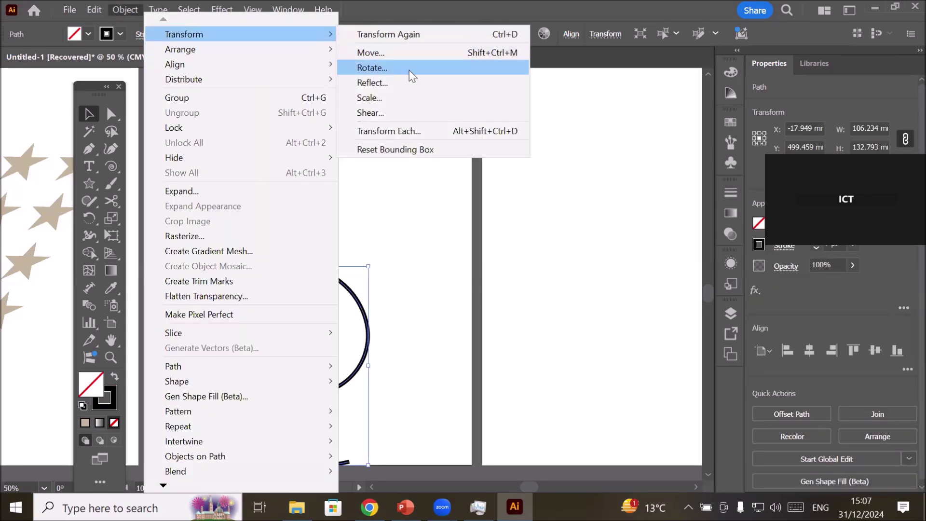
click(427, 50)
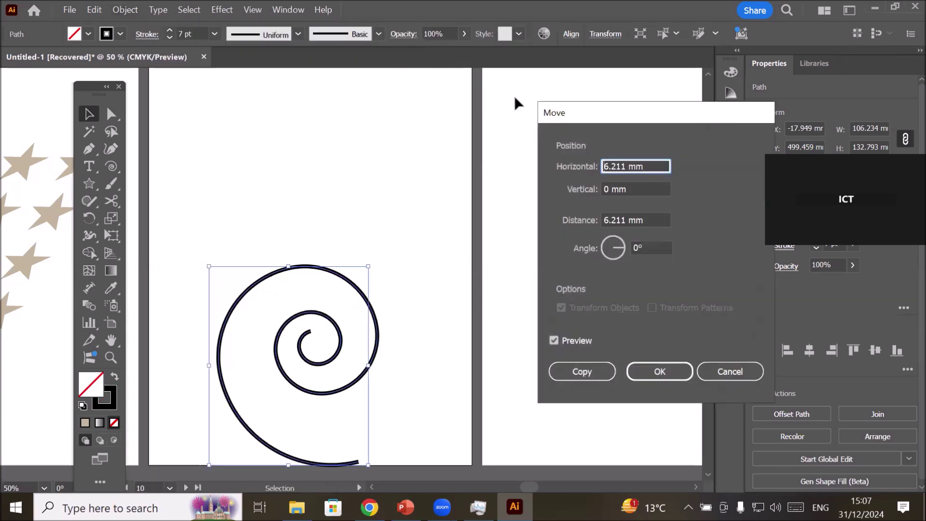
click(640, 246)
key(Up)
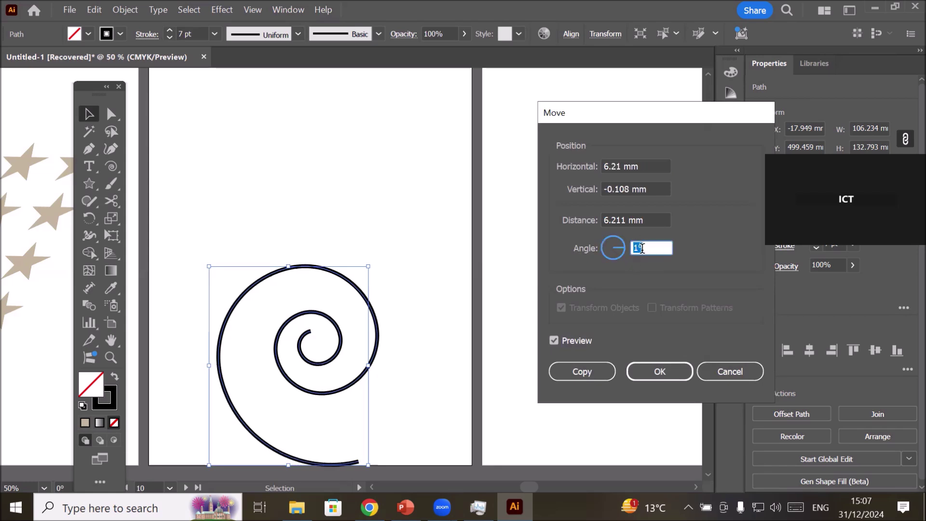
key(Up)
key(Up)
key(Up)
key(Up)
key(Up)
key(Up)
key(Up)
key(Up)
key(Up)
key(Up)
key(Up)
key(Up)
key(Up)
key(Up)
key(Up)
key(Up)
key(Up)
key(Up)
key(Up)
key(Up)
key(Up)
key(Up)
key(Up)
key(Up)
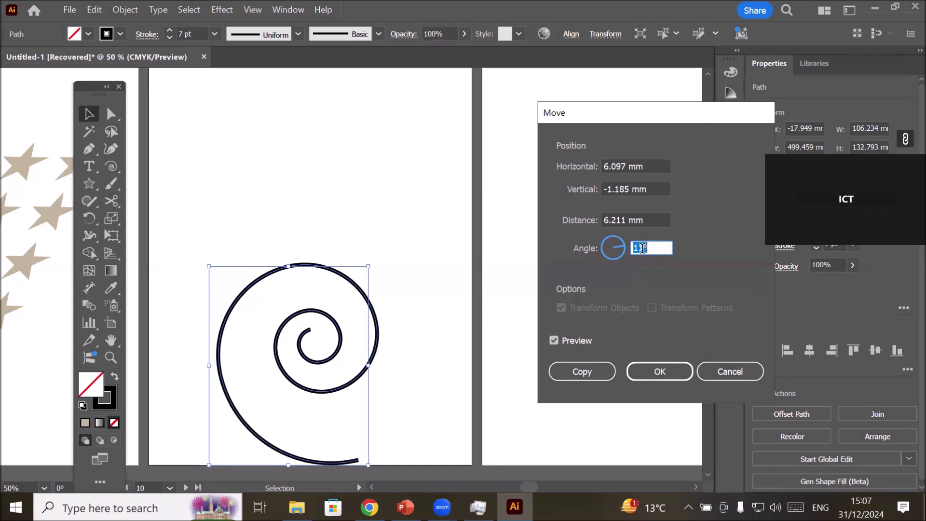
key(Up)
key(Up)
key(Up)
key(Up)
key(Up)
key(Up)
key(Up)
key(Up)
key(Up)
key(Up)
key(Up)
key(Up)
key(Up)
key(Up)
key(Up)
key(Up)
key(Up)
key(Up)
key(Up)
key(Up)
key(Up)
key(Up)
key(Up)
key(Up)
key(Up)
key(Up)
key(Up)
key(Up)
key(Up)
key(Up)
key(Up)
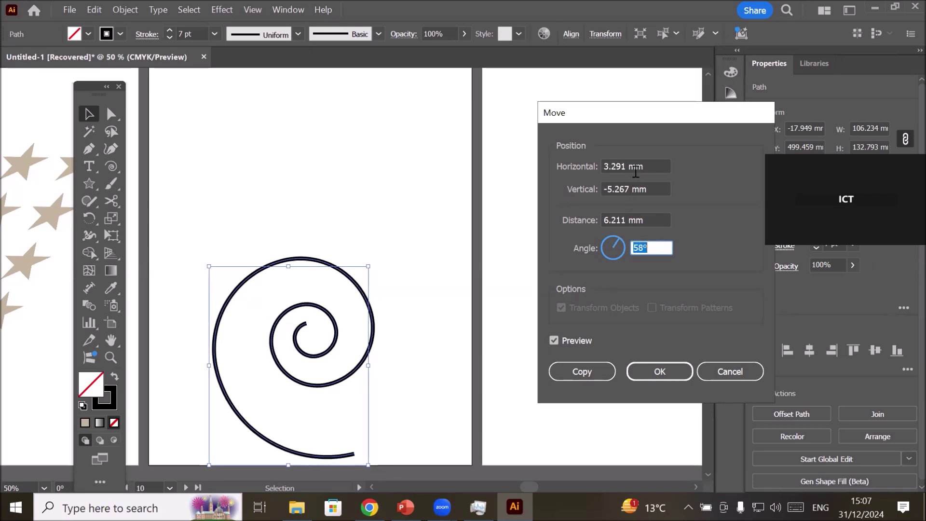
Set the stroked spiral's horizontal move offset to 20 mm
click(624, 164)
text(9)
key(Up)
key(Up)
key(Up)
key(Up)
key(Up)
key(Up)
key(Up)
key(Up)
key(Up)
key(Up)
key(Up)
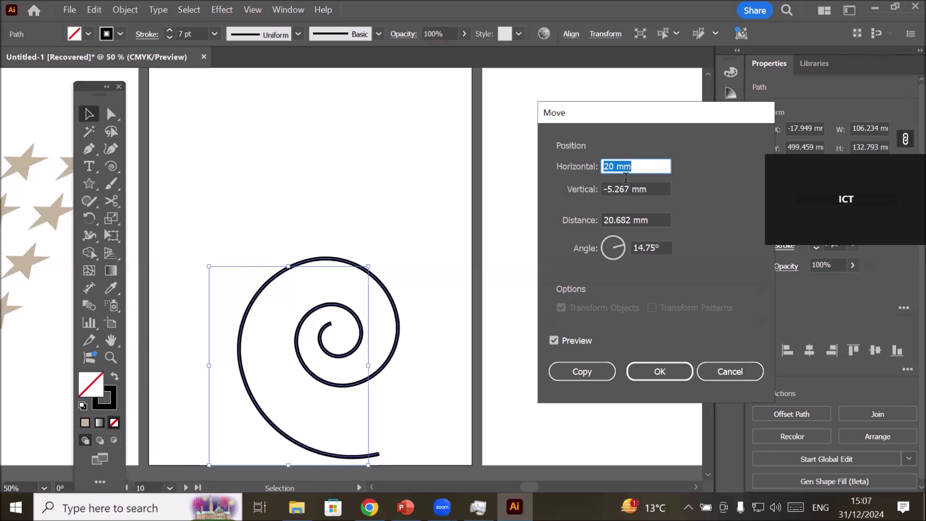
Set the vertical move offset to -47 mm and create a moved copy of the stroked spiral
key(Tab)
key(Up)
key(Up)
key(Up)
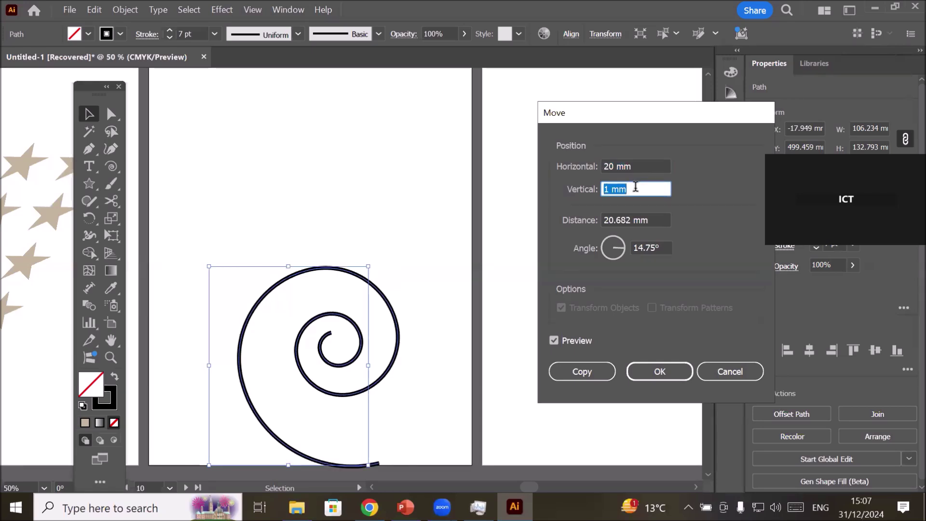
scroll(634, 188, down, 20)
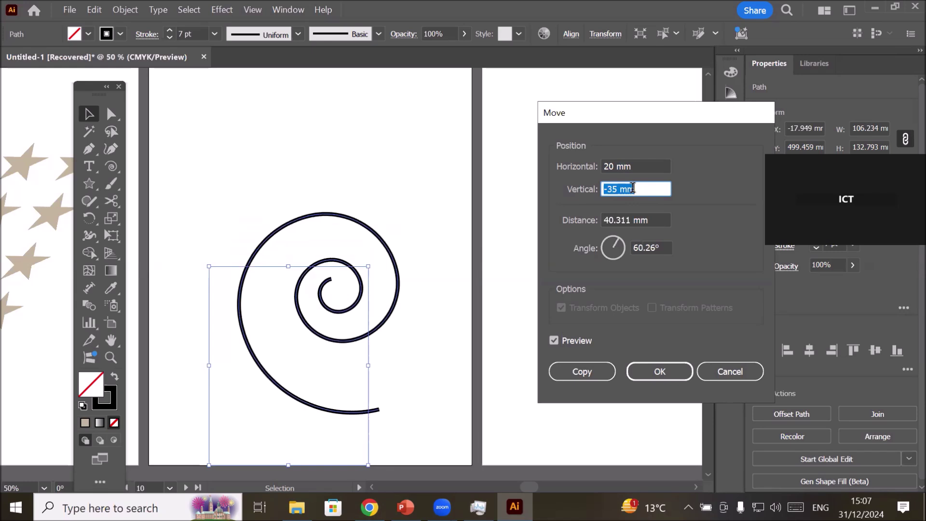
scroll(633, 188, down, 12)
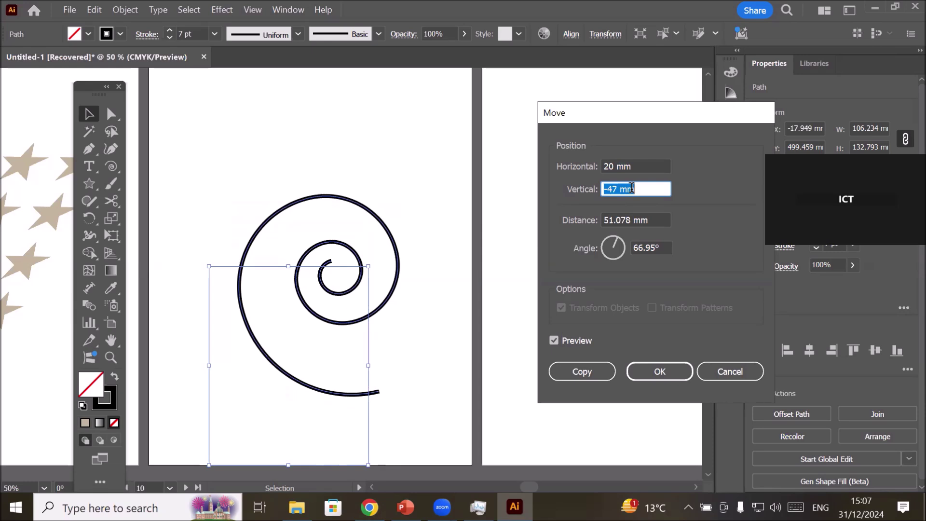
click(581, 371)
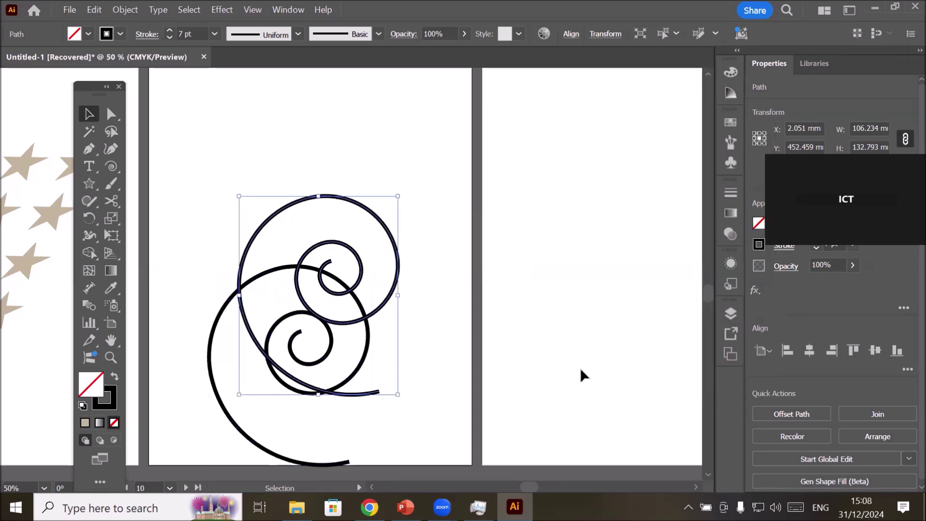
Repeat the copying move twice to extend the diagonal row of spirals, and deselect the artwork
key(ctrl+d)
key(ctrl+d)
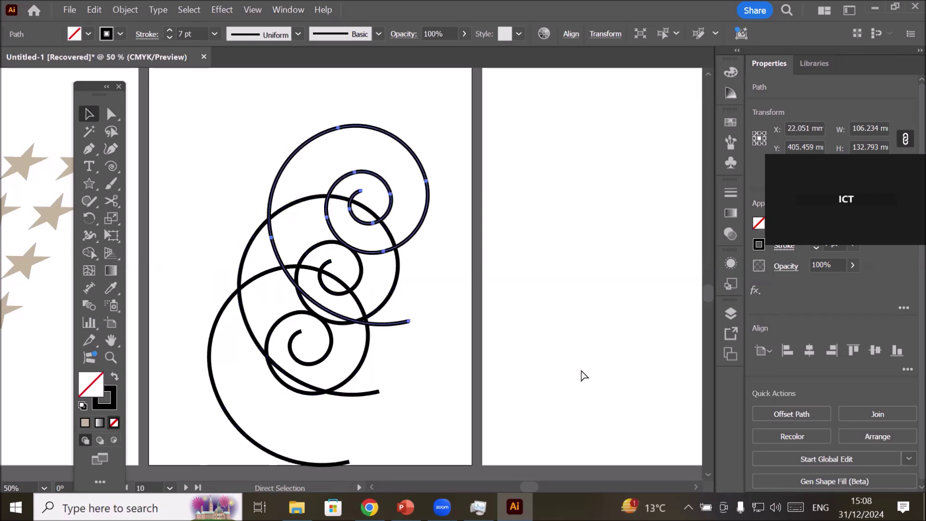
key(v)
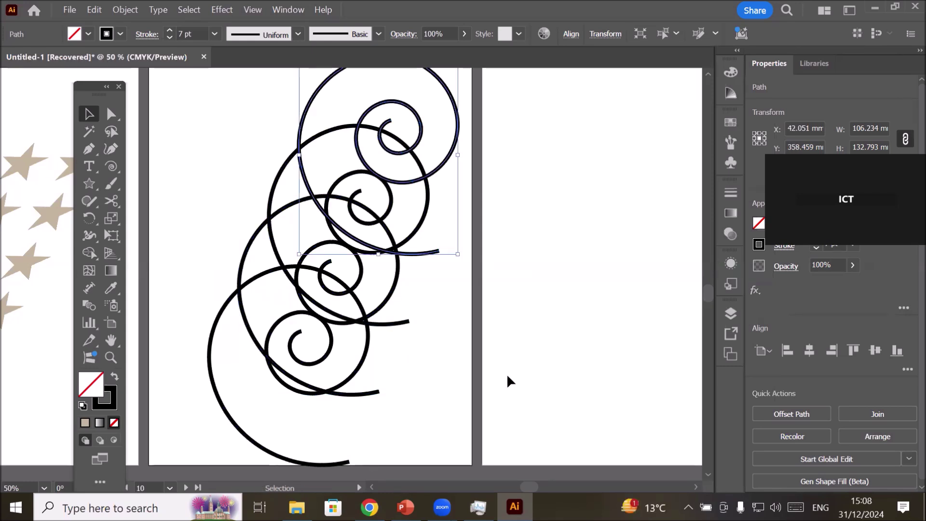
click(419, 384)
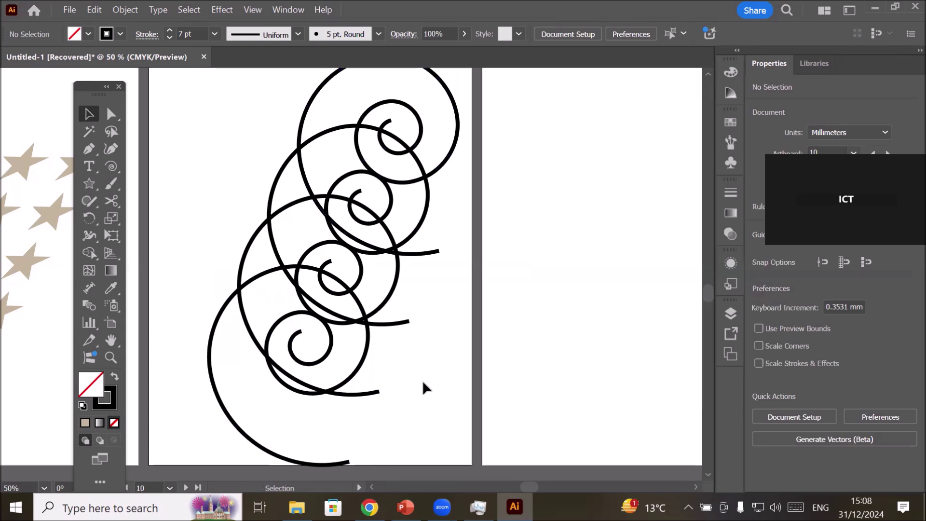
Undo the three spiral copies and the stroked spiral's shift to the artboard's bottom edge
key(ctrl+z)
key(ctrl+z)
key(ctrl+z)
key(ctrl+z)
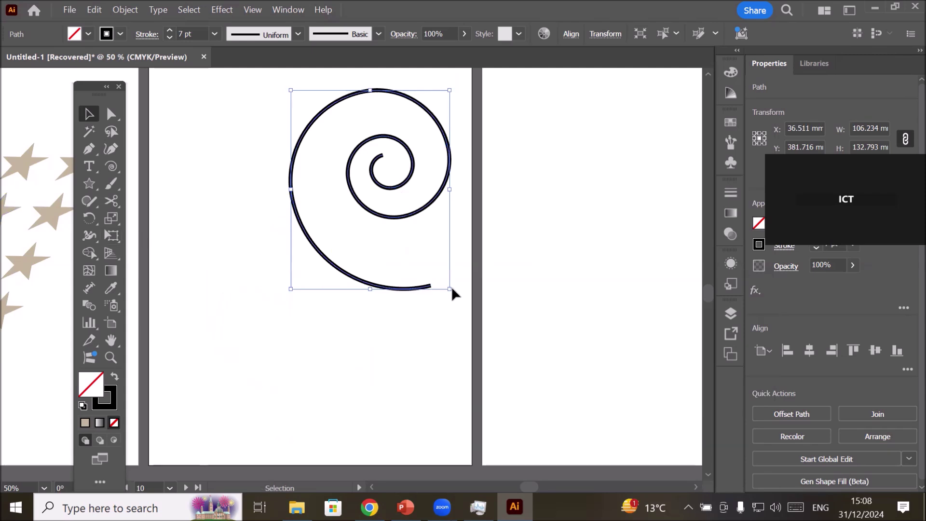
Shrink the stroked spiral to about 25 mm wide and 32 mm high and select it together with the unstroked spiral
drag(451, 289, 328, 141)
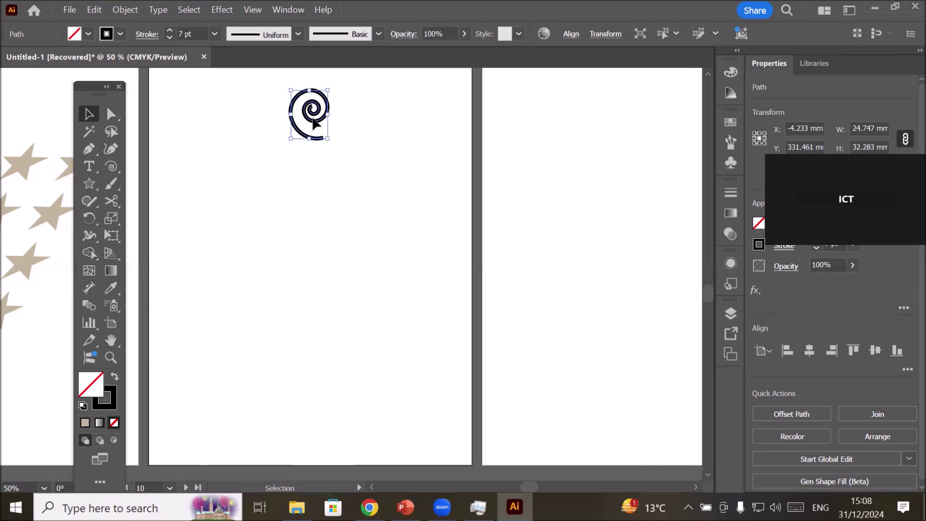
drag(286, 272, 271, 242)
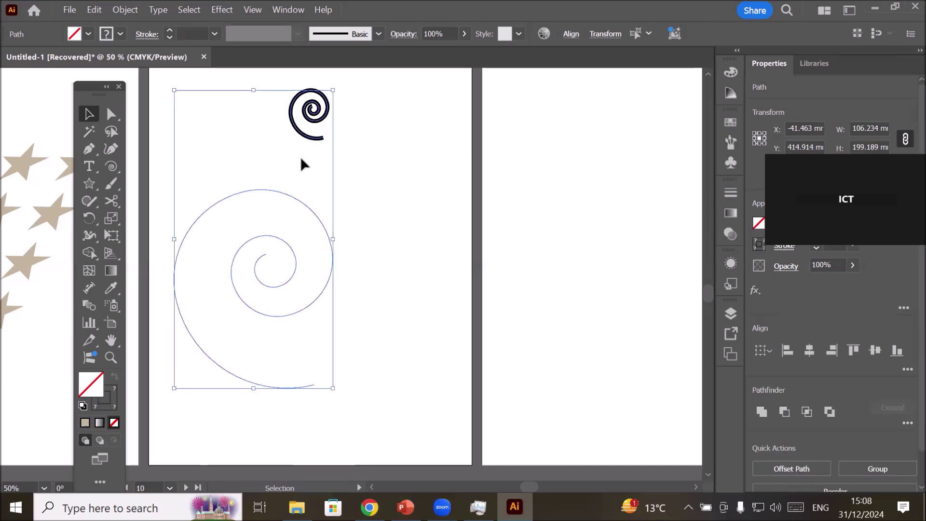
Delete the large unstroked spiral and move the small stroked spiral into the artboard's lower-left corner
click(307, 220)
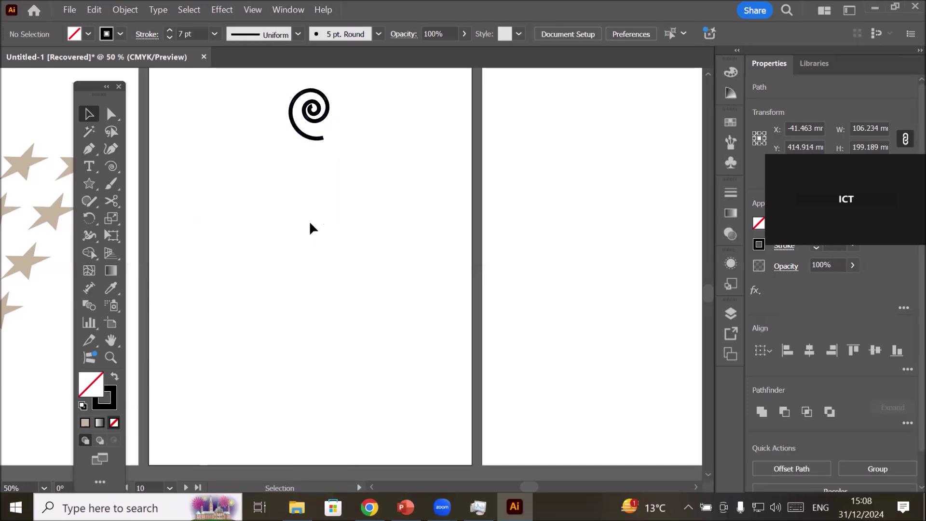
drag(201, 180, 418, 332)
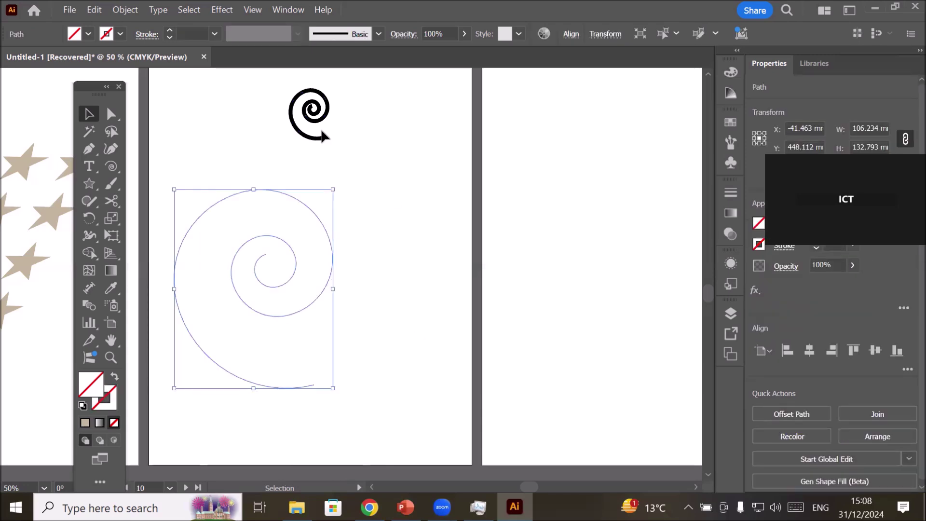
key(Delete)
drag(313, 143, 176, 458)
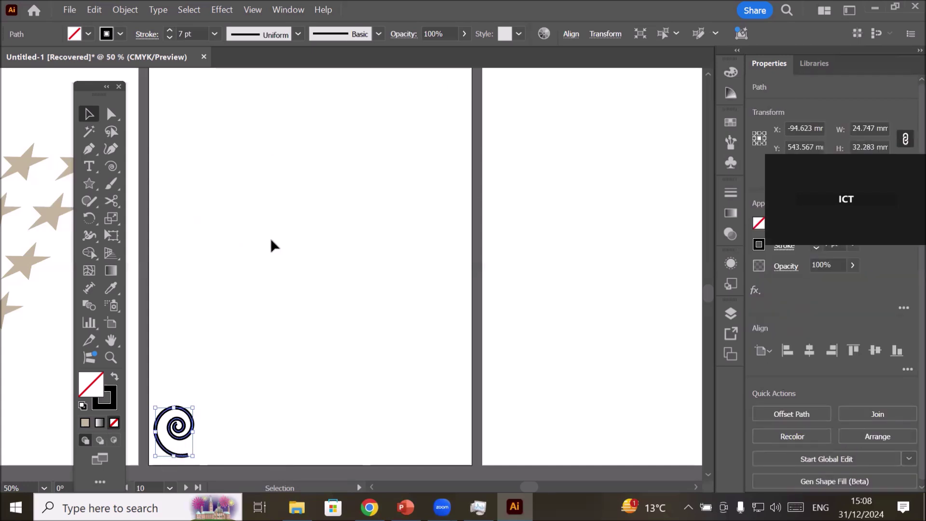
Start a Move transform on the small spiral and reset its horizontal and vertical offsets to 0 mm
click(126, 10)
mouse_move(208, 37)
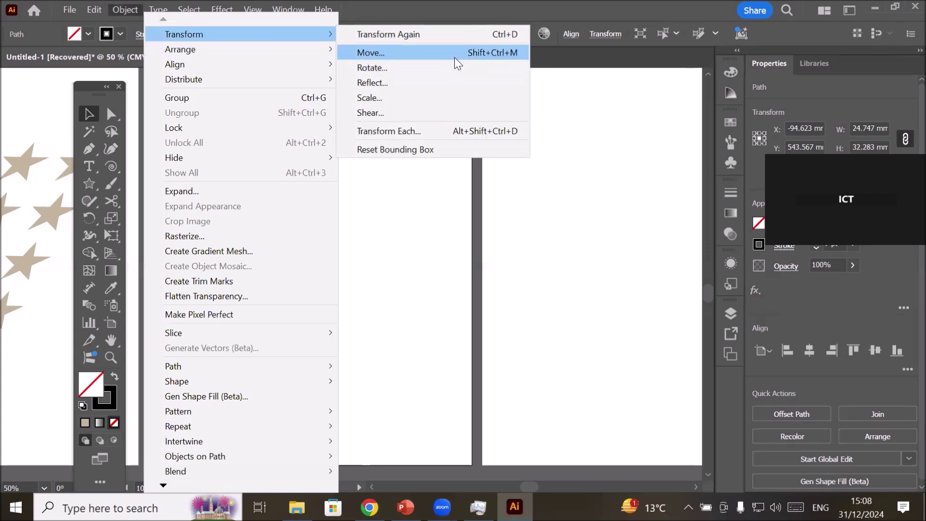
click(455, 57)
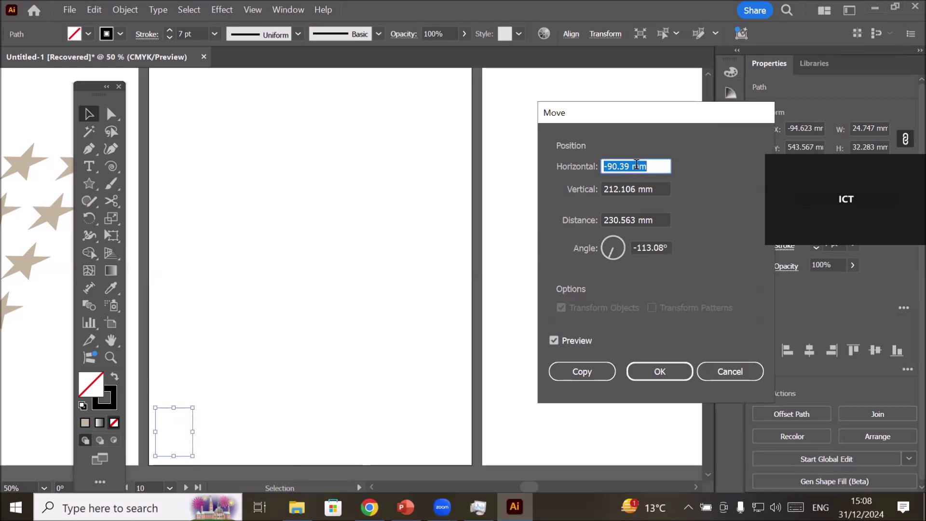
drag(632, 165, 385, 132)
text(0)
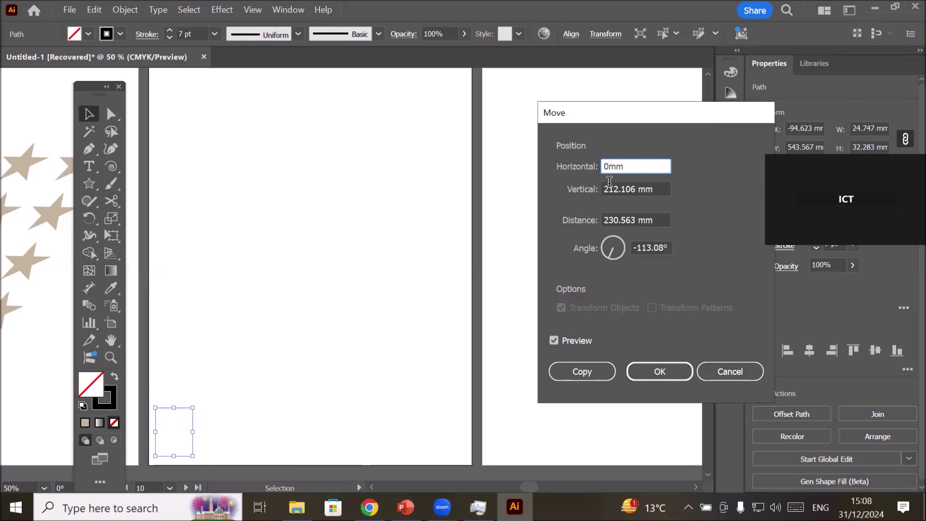
key(Tab)
drag(602, 189, 634, 189)
text(0)
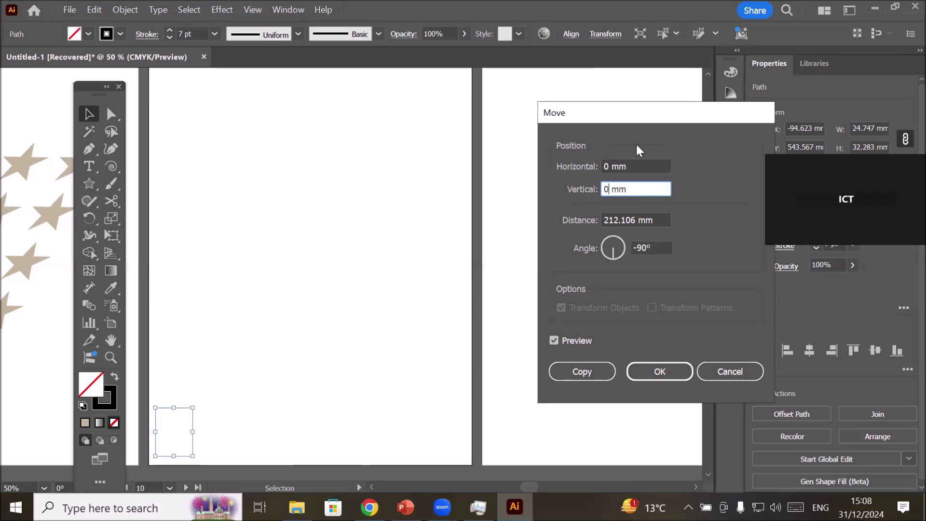
Set the spiral's horizontal move offset to 10 mm
click(612, 166)
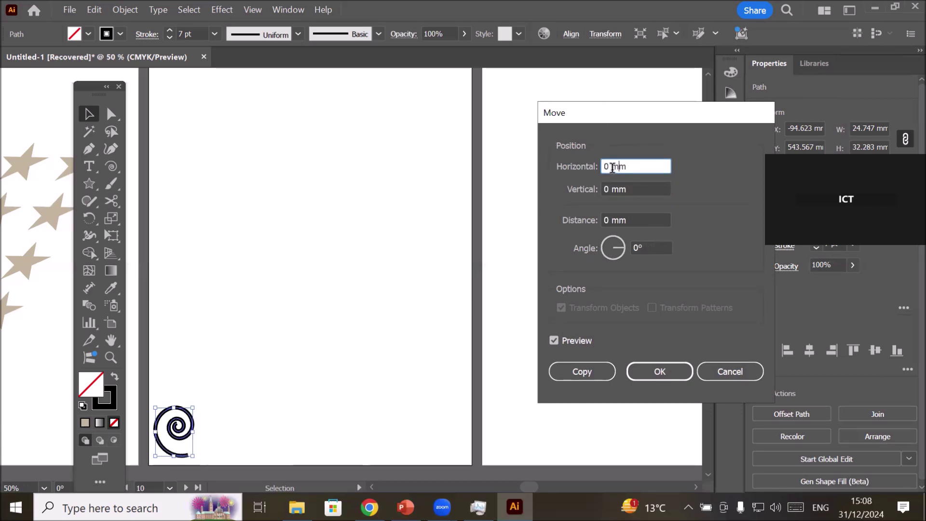
key(Up)
key(Up)
key(Up)
key(Up)
key(Up)
key(Up)
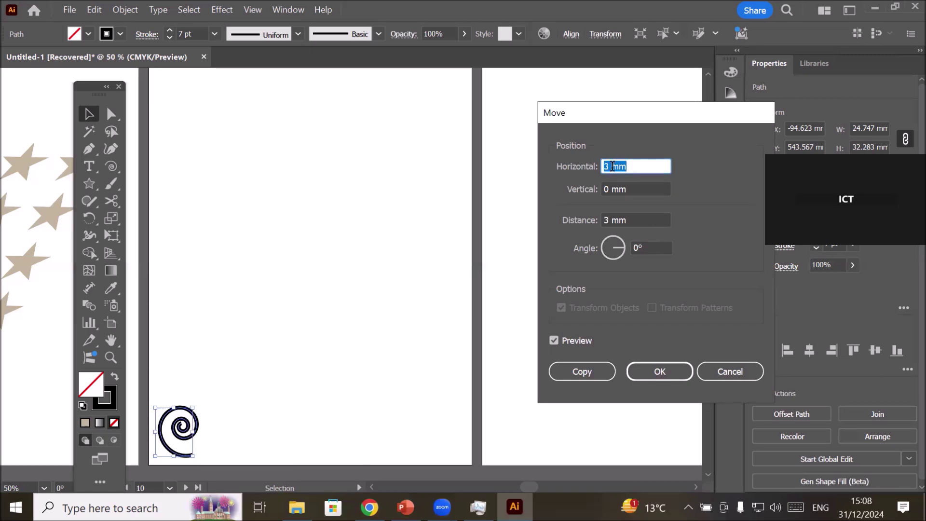
key(Up)
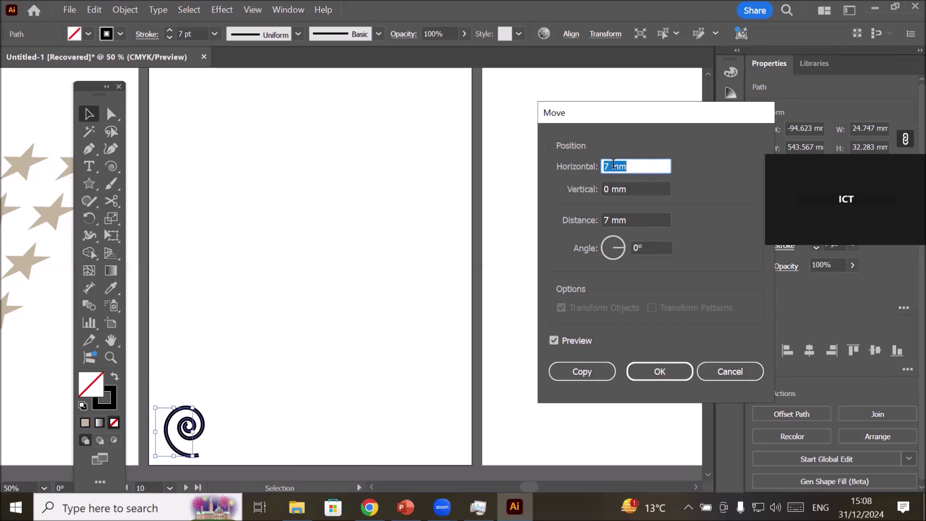
key(Up)
key(Up)
key(Up)
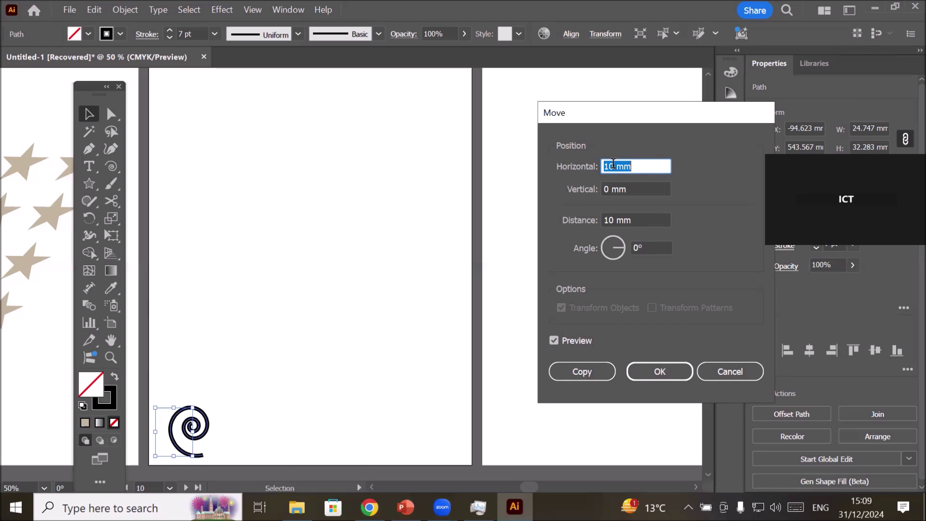
Set the spiral's vertical move offset to -10 mm so it shifts diagonally upward
click(610, 189)
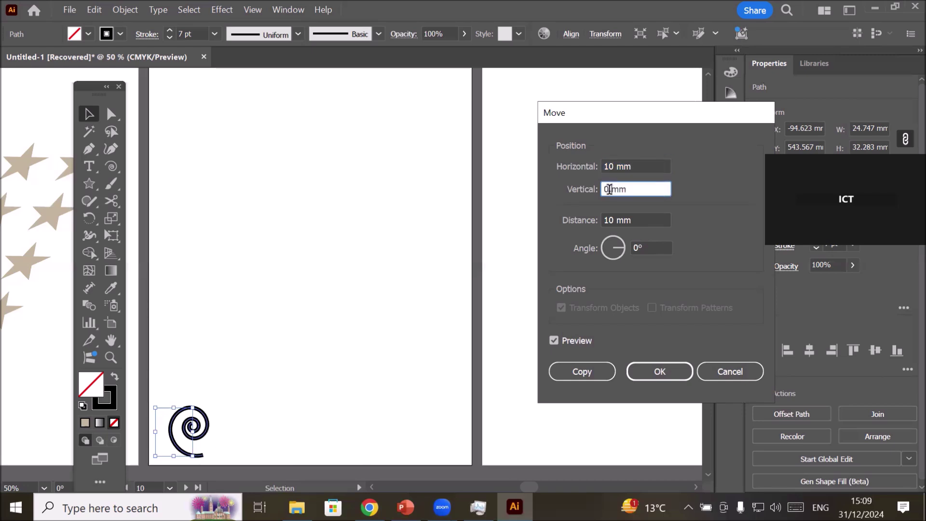
key(Up)
key(Up)
key(Up)
key(Up)
key(Down)
key(Down)
key(Down)
key(Down)
key(Down)
key(Down)
key(Down)
key(Down)
key(Down)
key(Down)
key(Down)
key(Down)
key(Down)
key(Down)
key(Down)
key(Down)
key(Down)
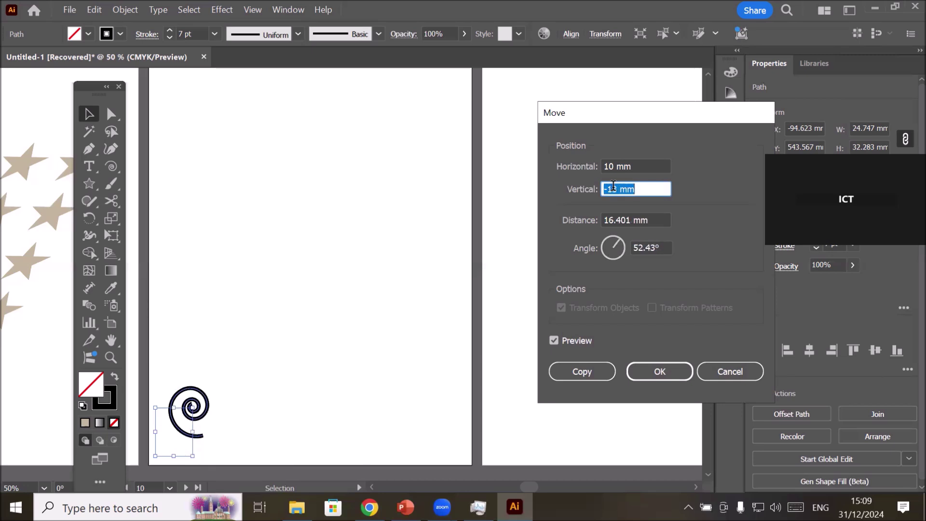
key(Up)
key(Up)
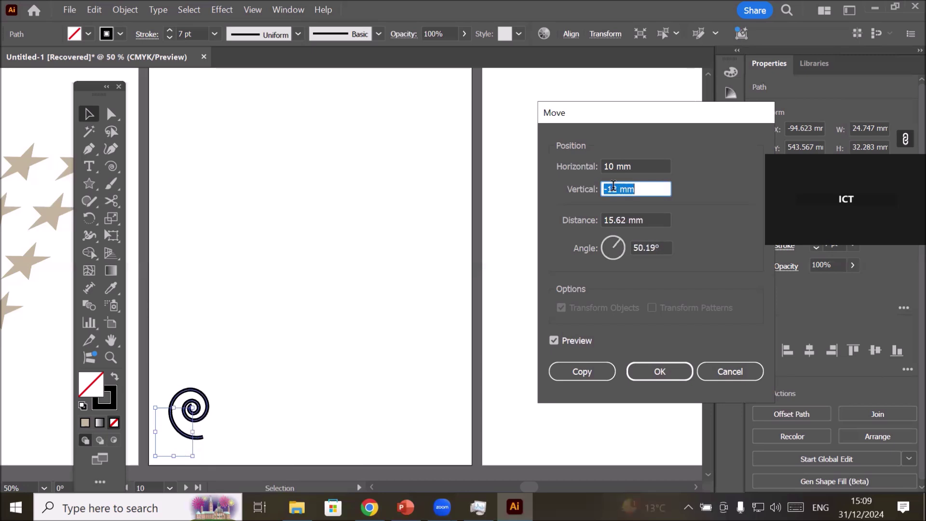
key(Up)
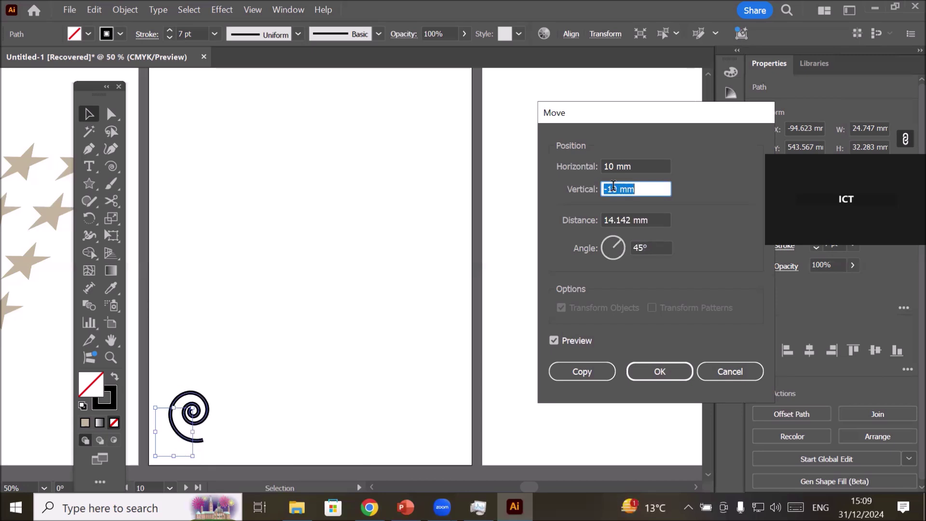
Set the move angle to 51° and create a moved copy of the spiral
click(654, 248)
key(Up)
key(Up)
key(Up)
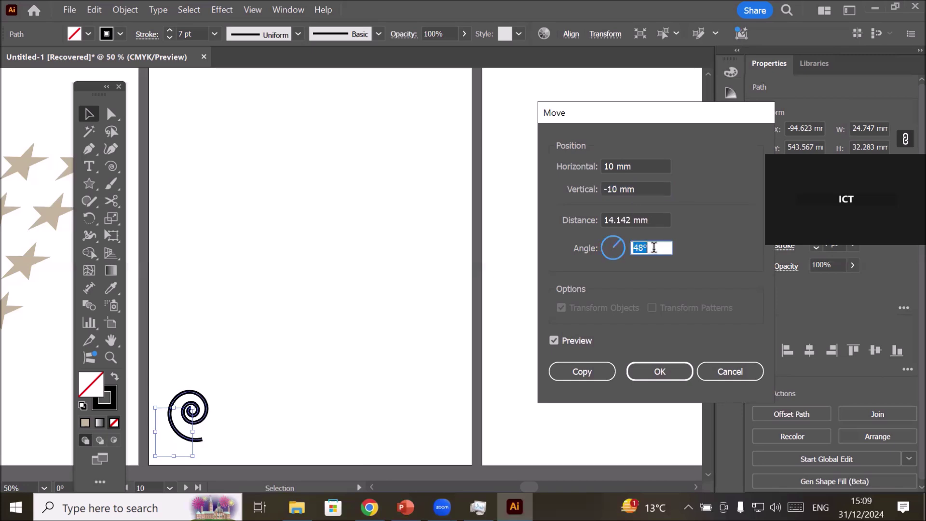
key(Up)
key(Up)
key(Up)
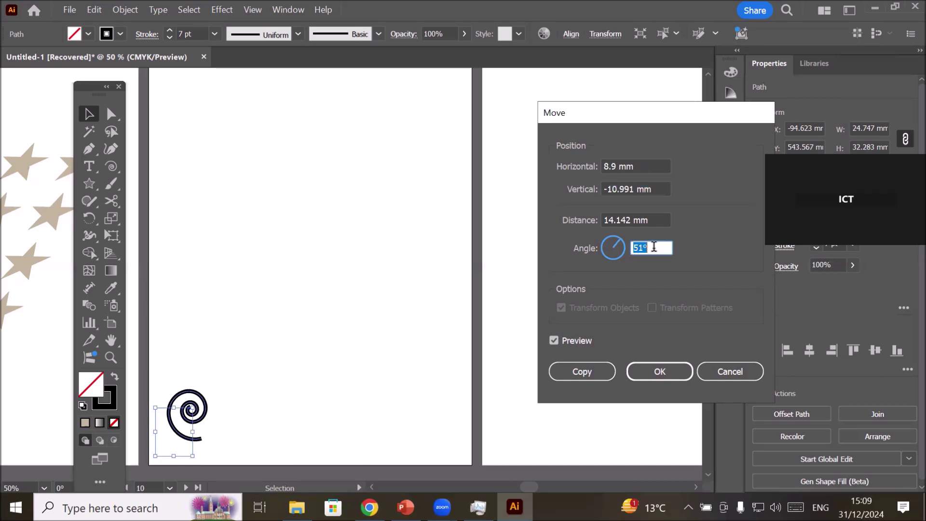
click(591, 369)
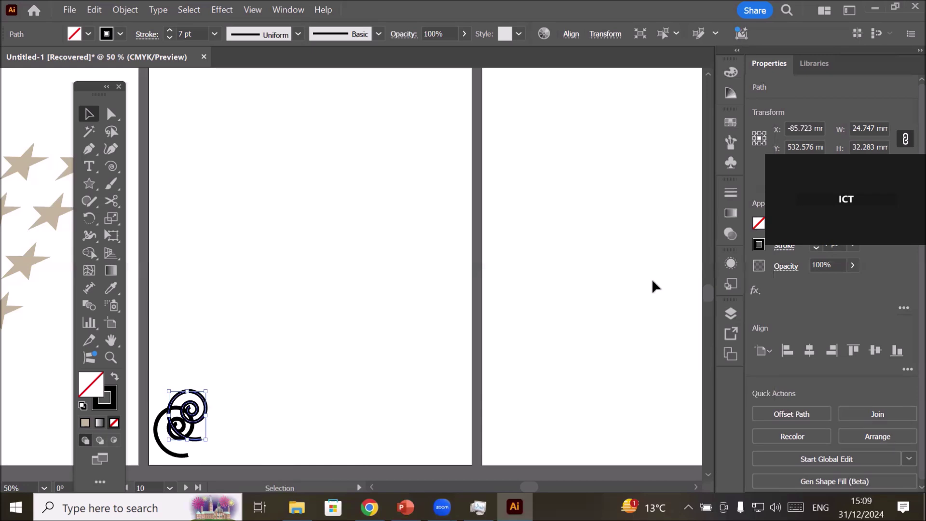
Repeat the copying move with Transform Again until the overlapping diagonal row of spirals reaches the artboard's upper-right area
key(ctrl+d)
key(ctrl+d)
key(ctrl+d)
key(ctrl+d)
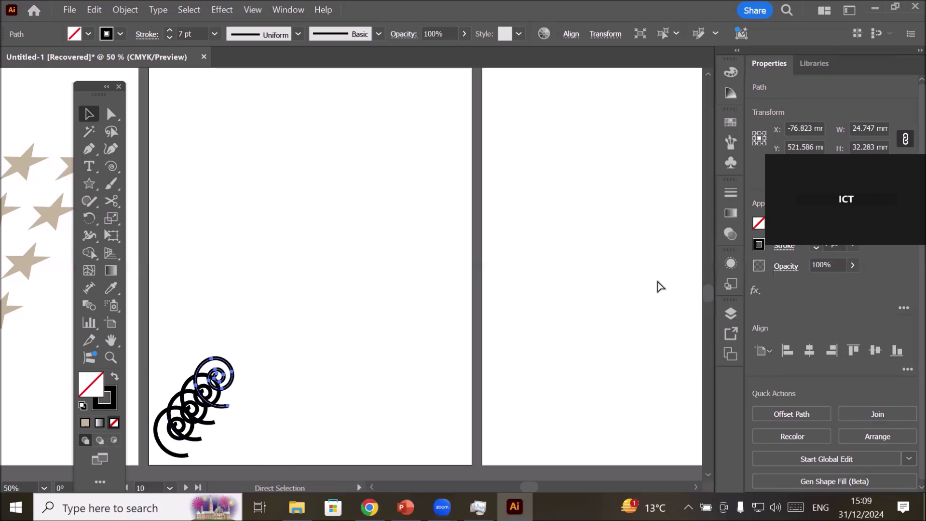
key(ctrl+d)
key(ctrl+d)
key(ctrl+d)
key(ctrl+d)
key(ctrl+d)
key(ctrl+d)
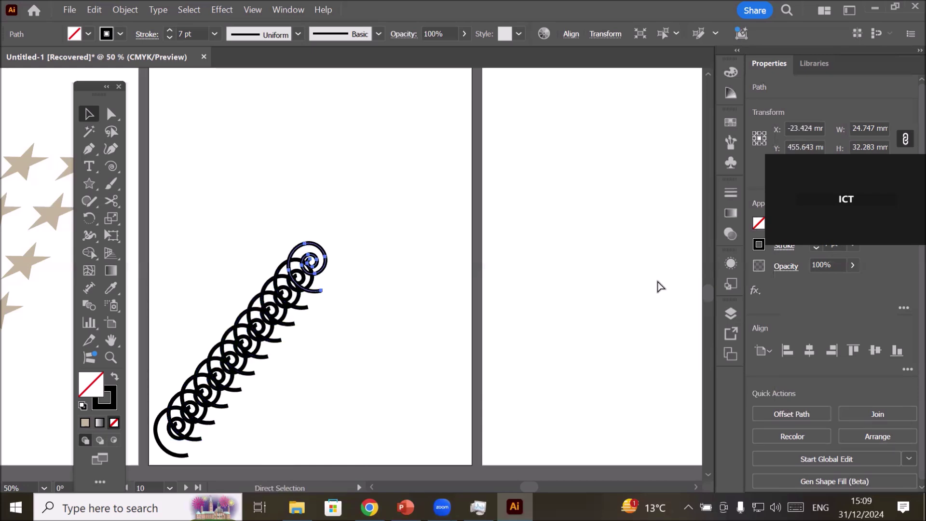
key(ctrl+d)
key(ctrl+d)
key(ctrl+d)
key(ctrl+d)
key(ctrl+d)
key(ctrl+d)
key(ctrl+d)
key(ctrl+d)
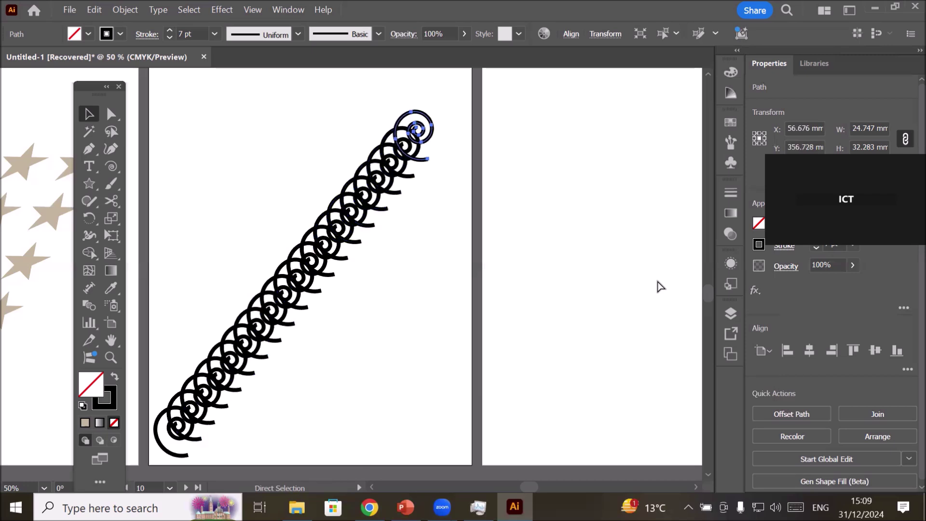
Repeat the last spiral copy to extend the diagonal chain to the artboard's upper corner
key(ctrl+d)
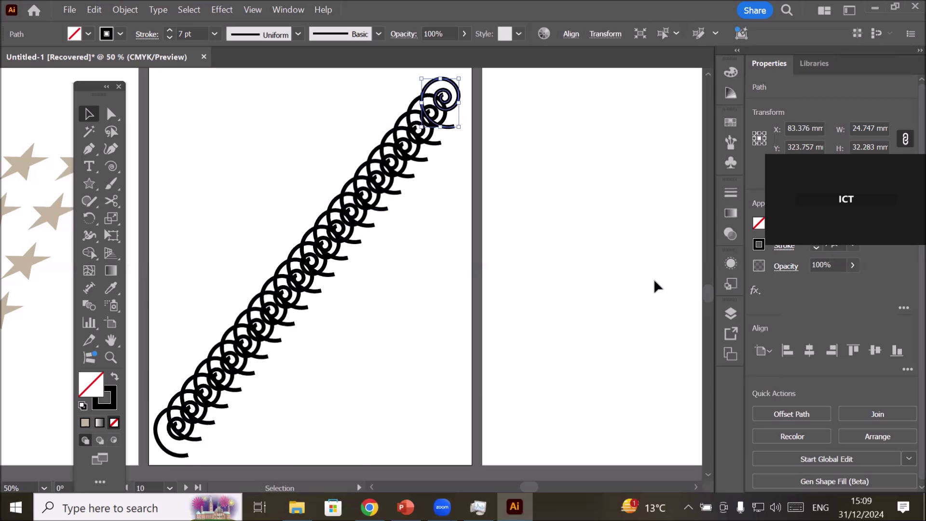
Draw a nearly horizontal line about 186 mm long near the lower edge of the empty artboard beside the spiral chain
drag(641, 288, 370, 211)
click(110, 166)
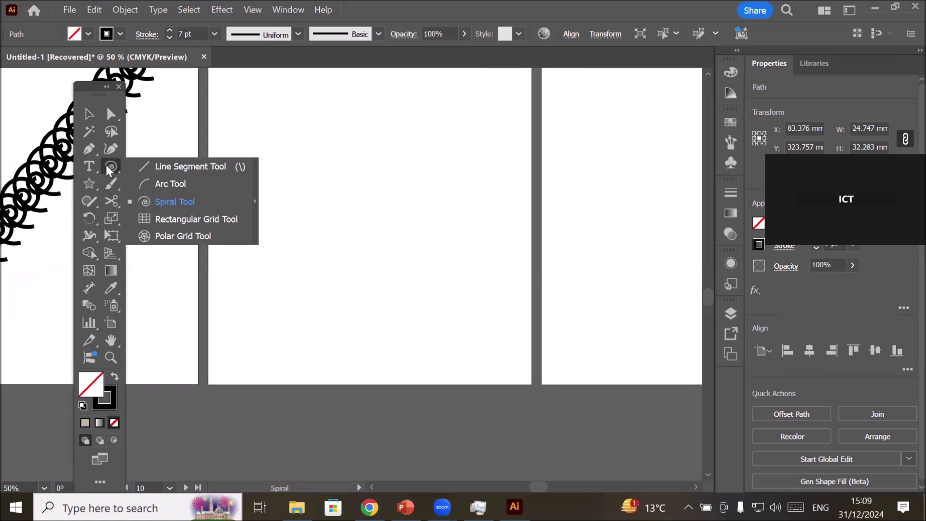
click(173, 166)
drag(231, 360, 509, 361)
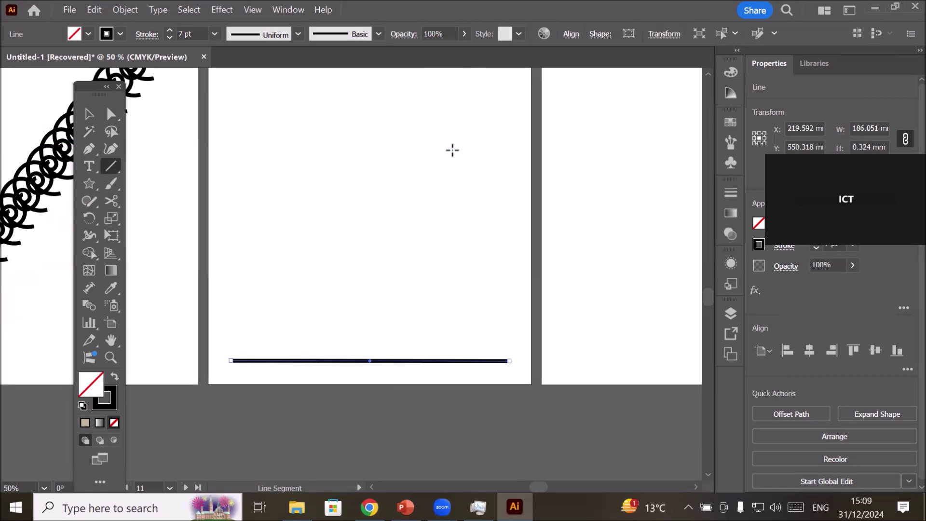
Set up a Move transform for the line with a horizontal offset of 0 mm and a vertical offset of -10 mm
scroll(450, 149, down, 1)
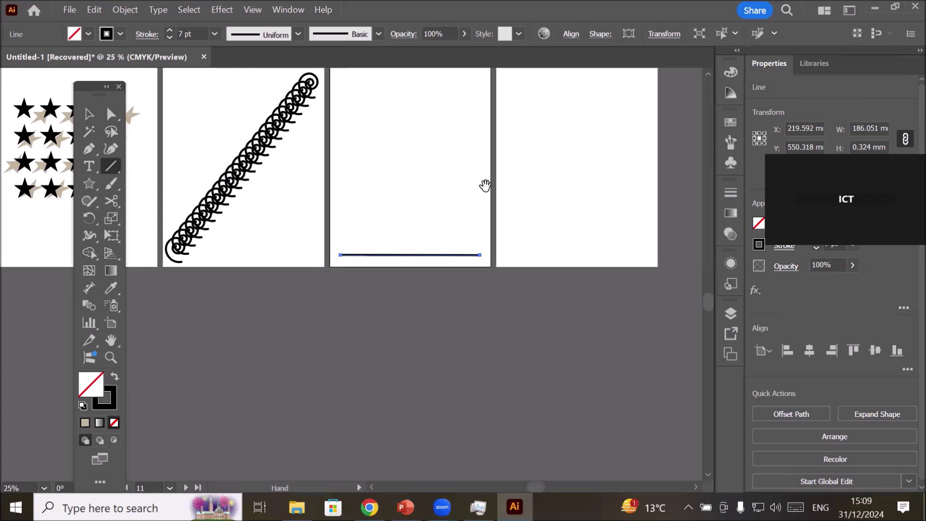
scroll(440, 246, down, 1)
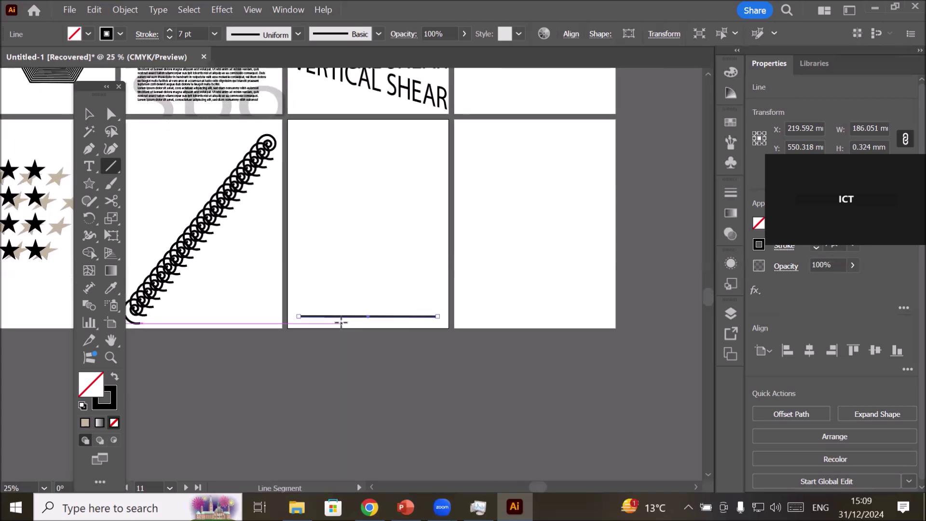
click(118, 10)
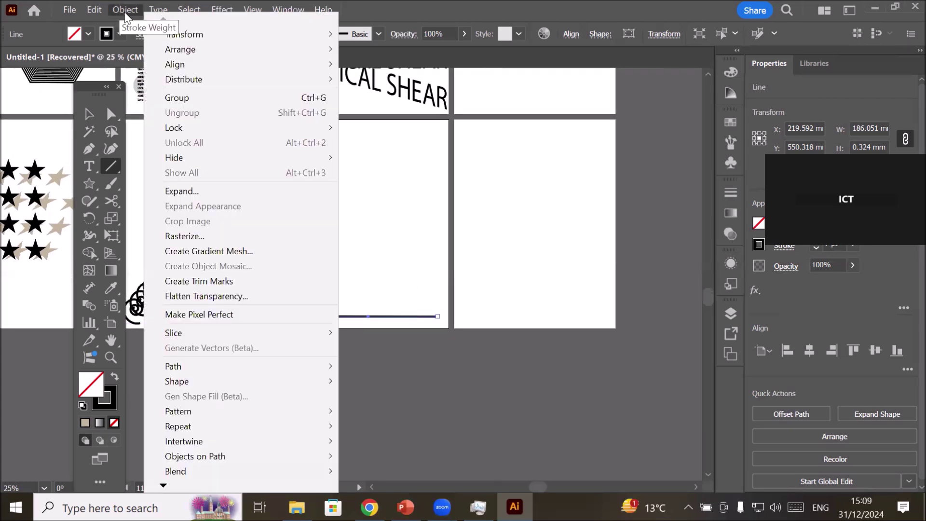
mouse_move(194, 45)
mouse_move(250, 36)
click(428, 57)
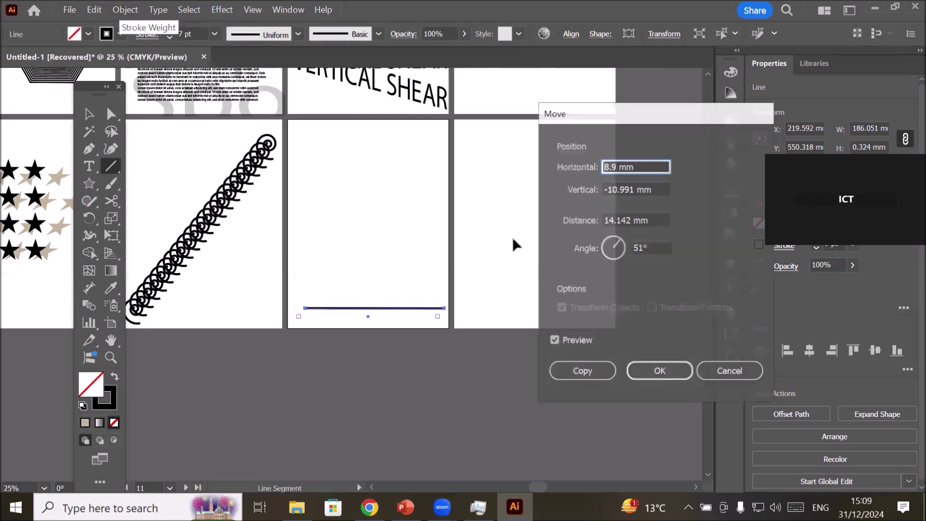
click(618, 163)
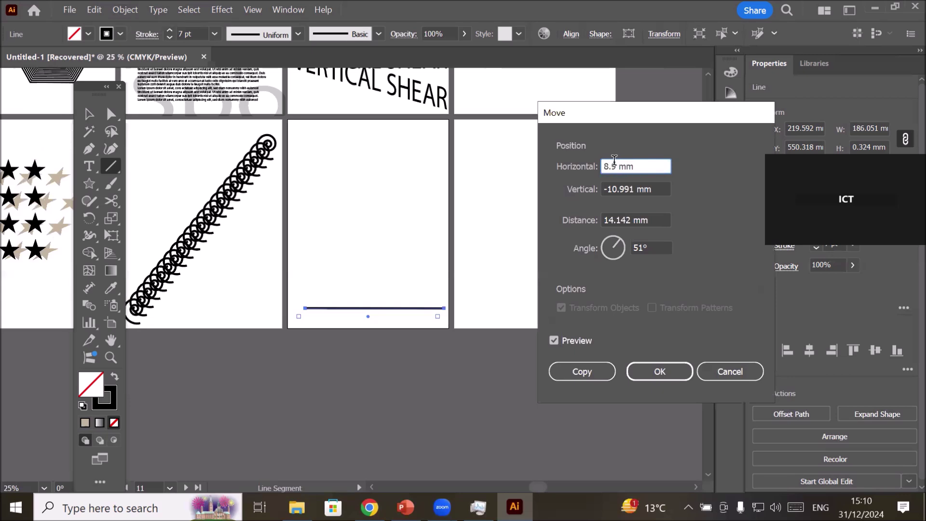
drag(616, 164, 532, 154)
text(0)
click(632, 189)
drag(635, 189, 572, 191)
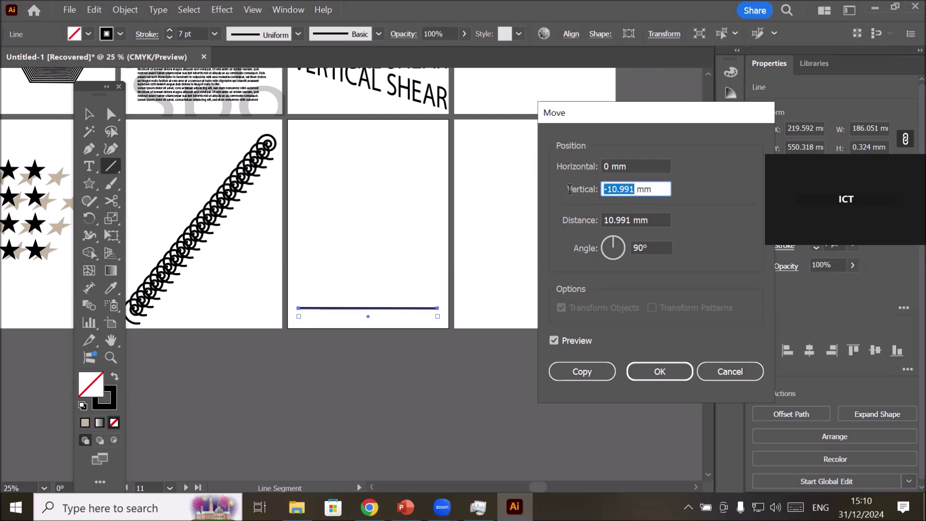
text(-)
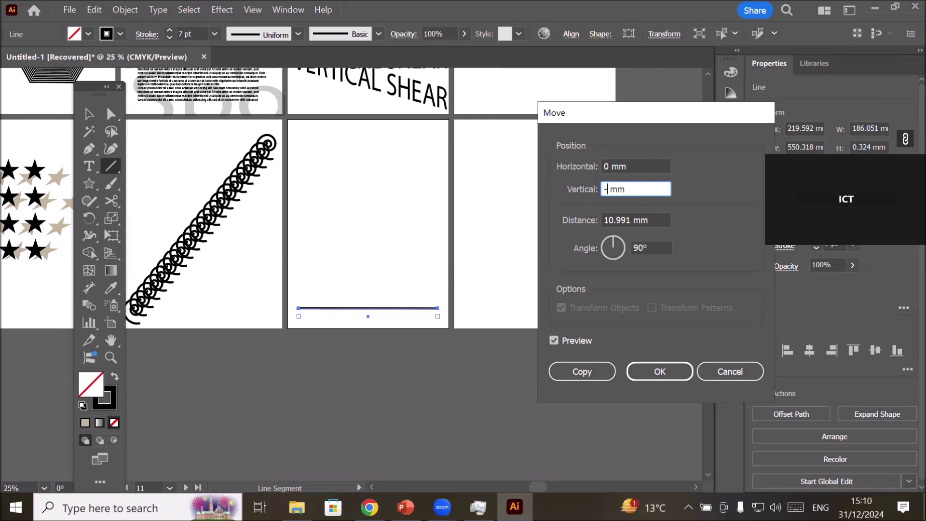
text(10)
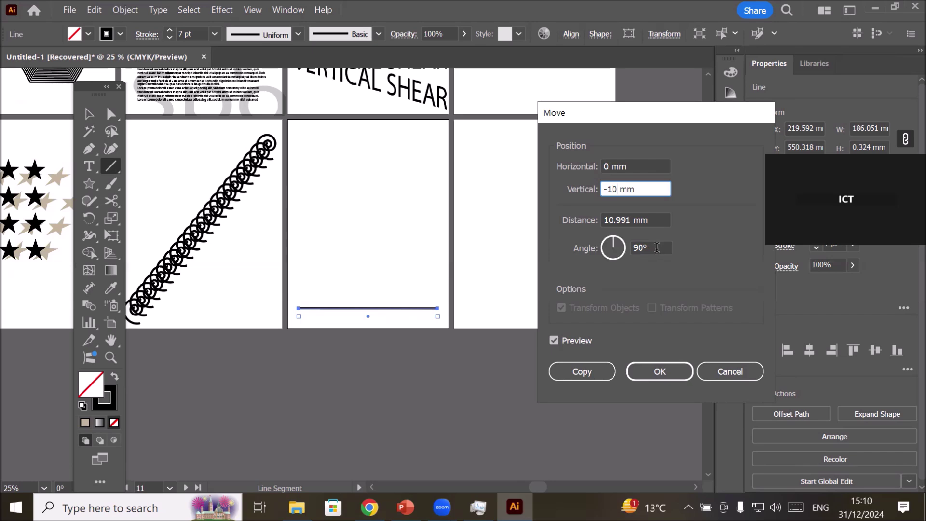
Reduce the move angle to about 45° at a 10 mm distance and create the line's offset copy
click(656, 247)
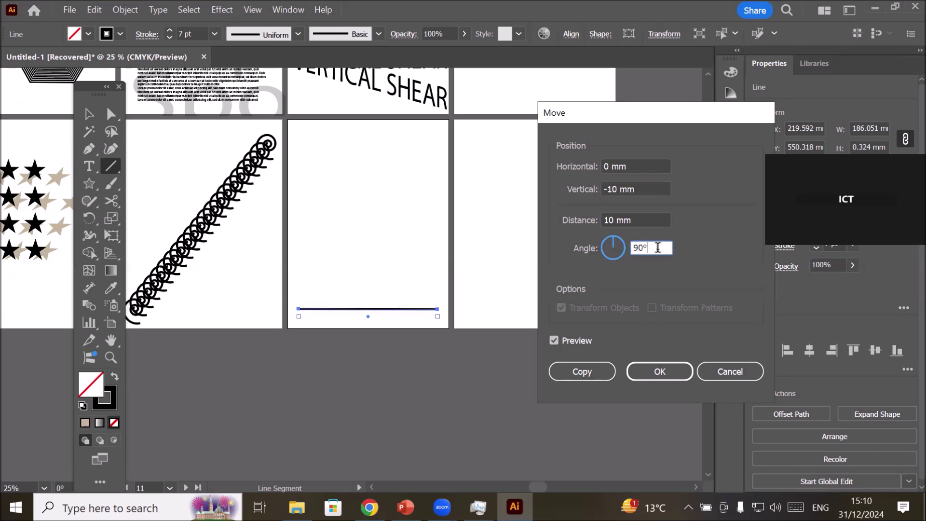
scroll(658, 248, up, 1)
scroll(657, 248, down, 1)
scroll(656, 249, down, 16)
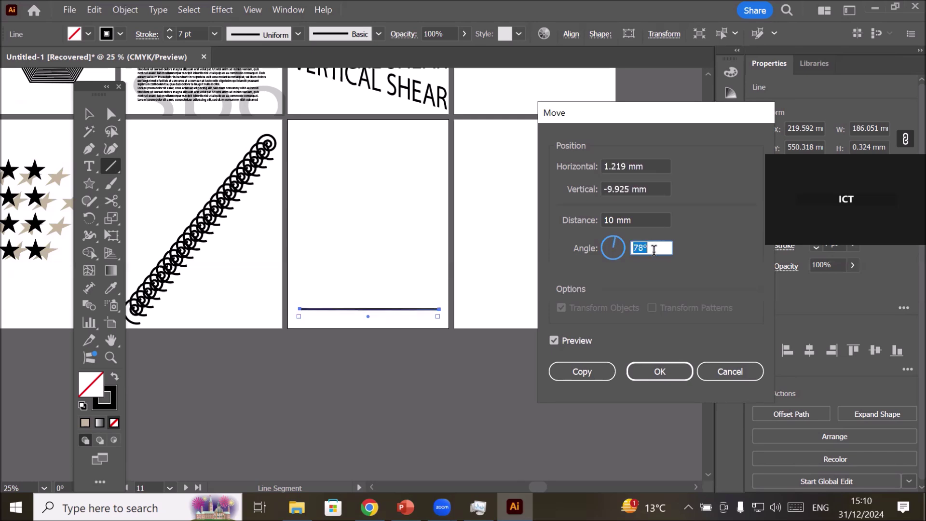
scroll(654, 248, down, 5)
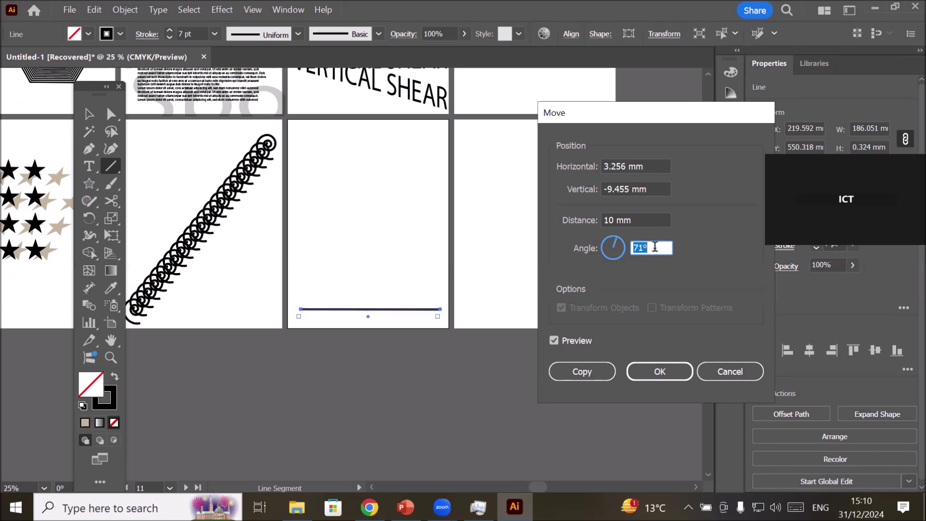
scroll(654, 246, down, 7)
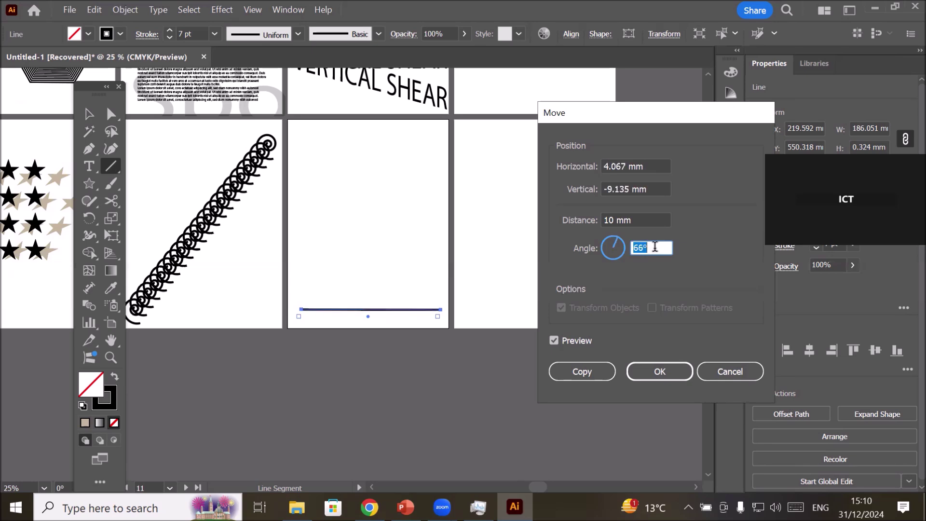
scroll(654, 247, down, 5)
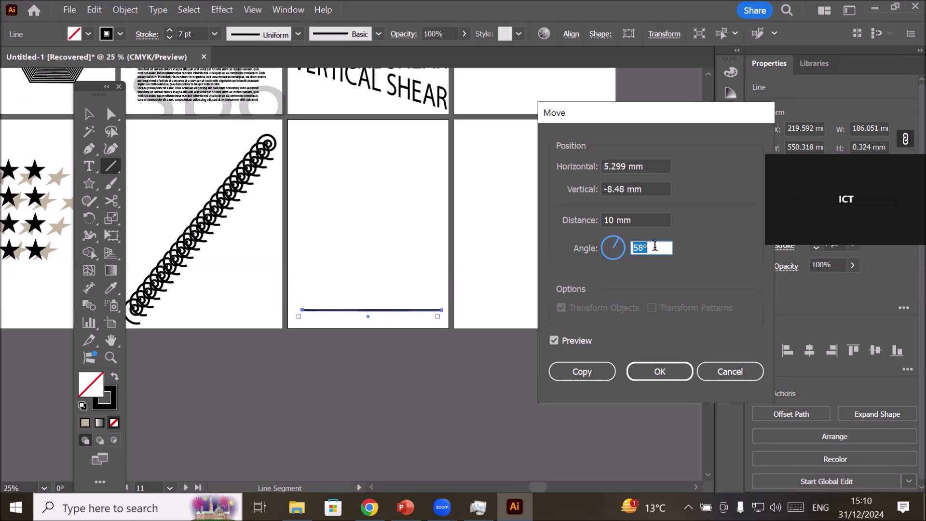
scroll(654, 247, down, 7)
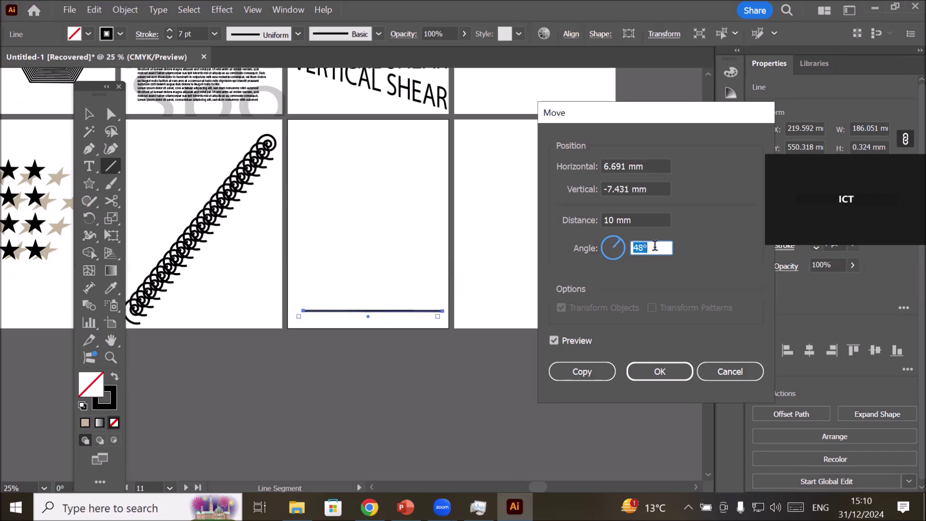
scroll(655, 246, down, 2)
scroll(654, 246, down, 1)
click(572, 374)
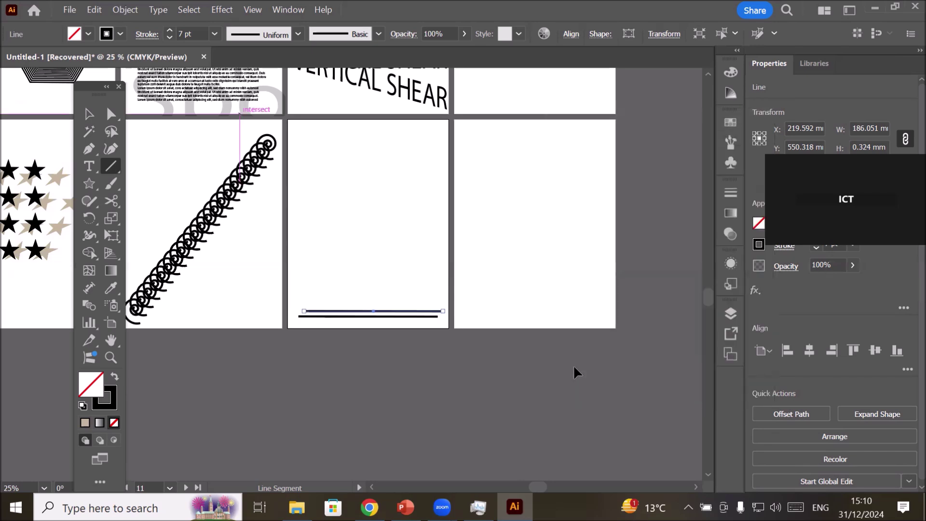
Repeat the offset copy 27 more times to build a slanted stack of parallel lines
scroll(482, 316, up, 1)
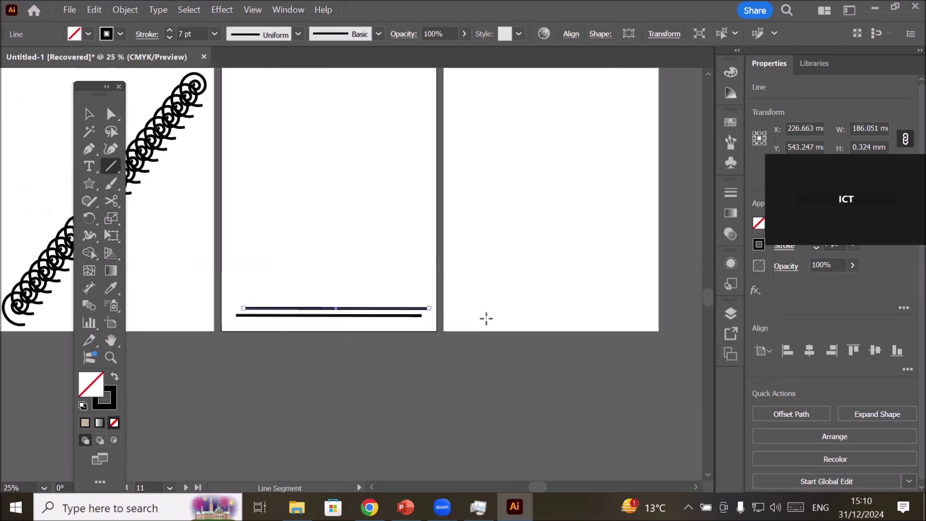
scroll(421, 322, up, 1)
scroll(657, 290, down, 2)
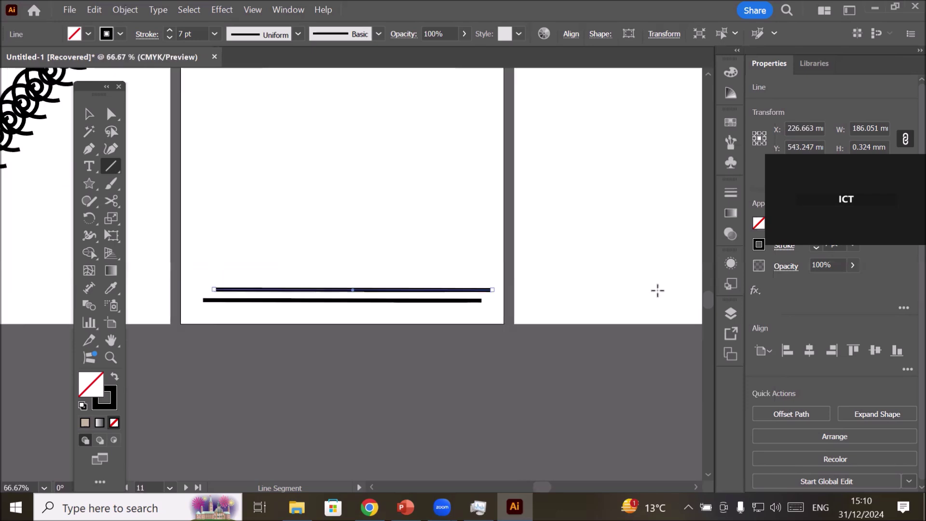
key(ctrl+d)
key(ctrl+d)
key(ctrl+d)
key(ctrl+d)
key(ctrl+d)
key(ctrl+d)
key(ctrl+d)
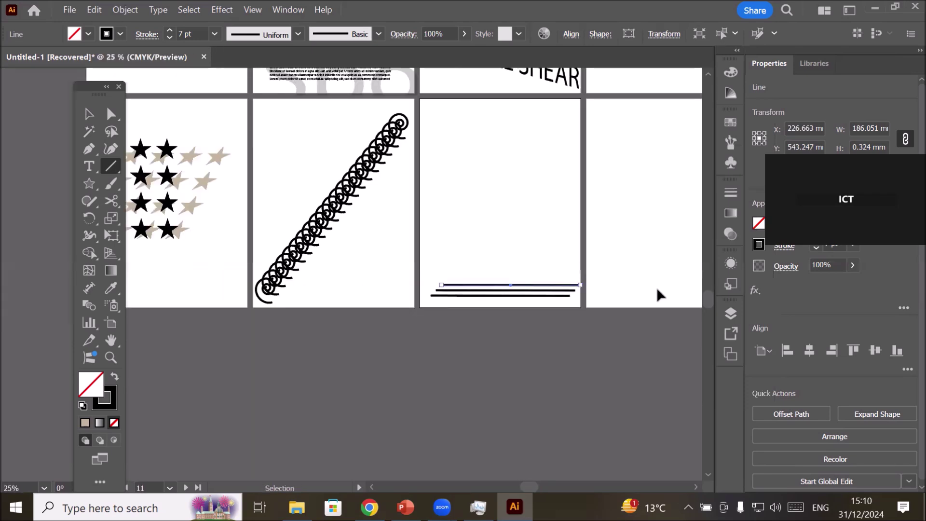
key(ctrl+d)
key(ctrl+d)
key(ctrl+d)
key(ctrl+d)
key(ctrl+d)
key(ctrl+d)
key(ctrl+d)
key(ctrl+d)
key(ctrl+d)
key(ctrl+d)
key(ctrl+d)
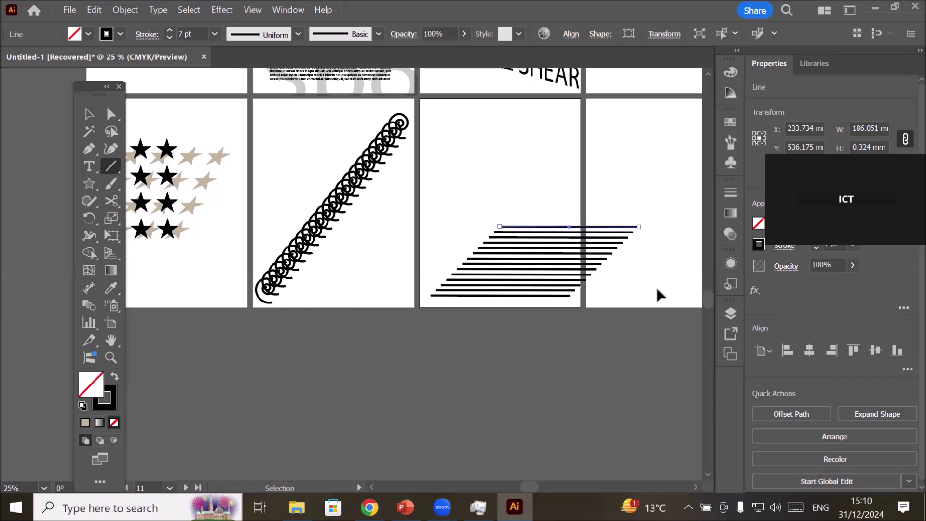
key(ctrl+d)
key(ctrl+d)
key(ctrl+d)
key(ctrl+d)
key(ctrl+d)
key(ctrl+d)
key(ctrl+d)
key(ctrl+d)
key(ctrl+d)
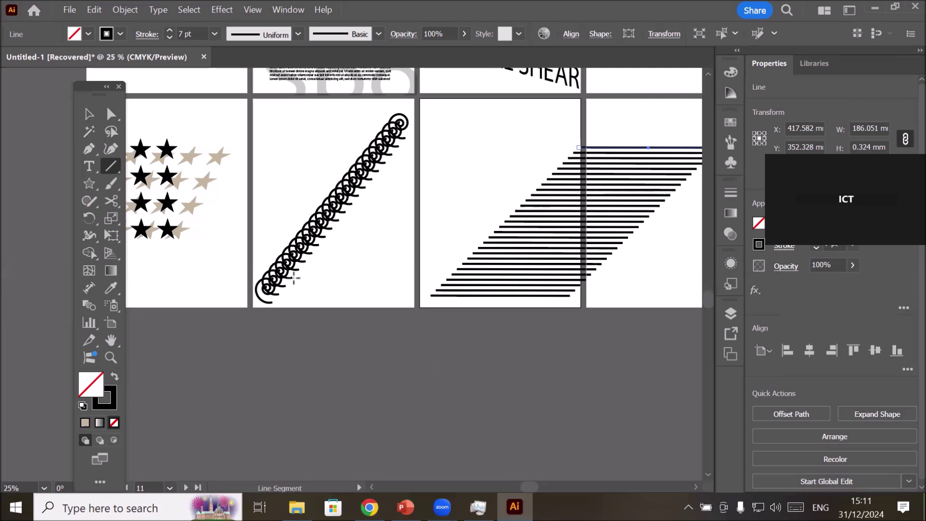
Delete the whole slanted stack of lines from the lower artboards
key(ctrl+minus)
key(ctrl+minus)
key(v)
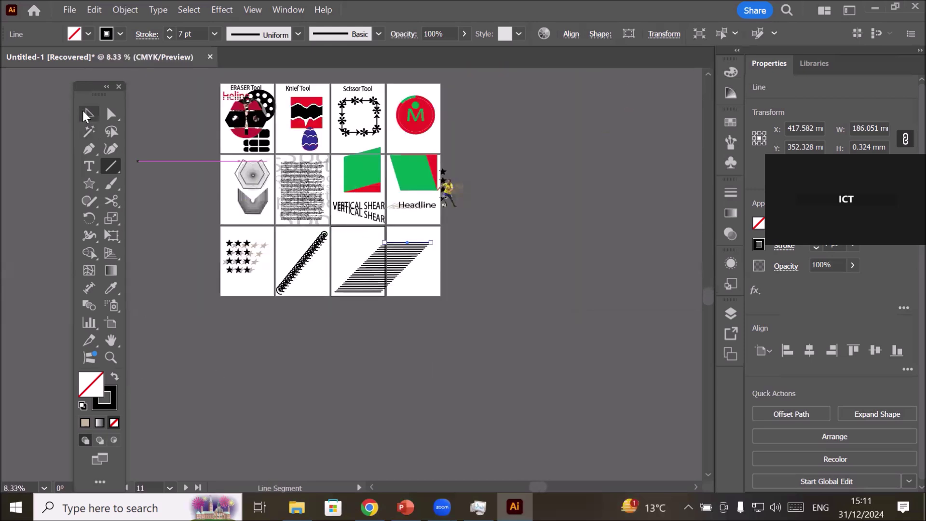
drag(340, 222, 454, 326)
key(Delete)
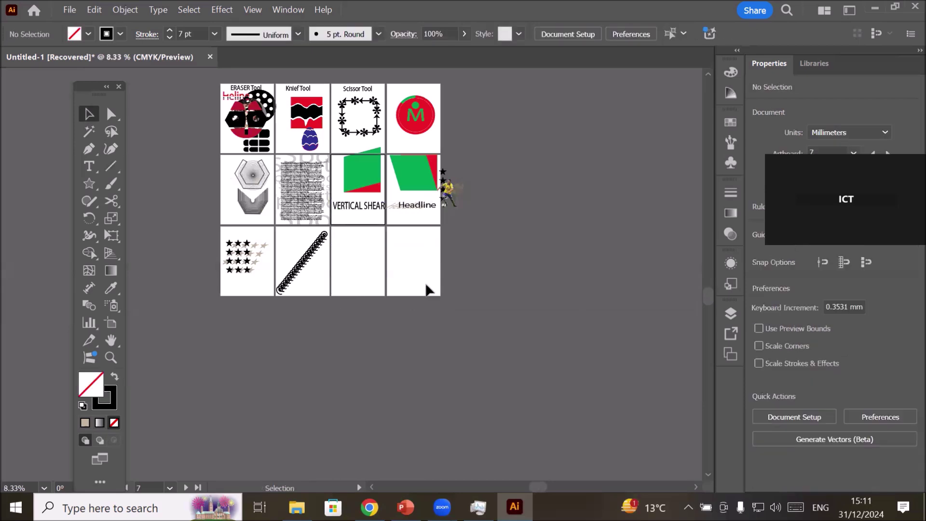
Draw a spiral about 64 by 80 mm on the emptied artboard and move it near that artboard's left edge
scroll(422, 285, up, 2)
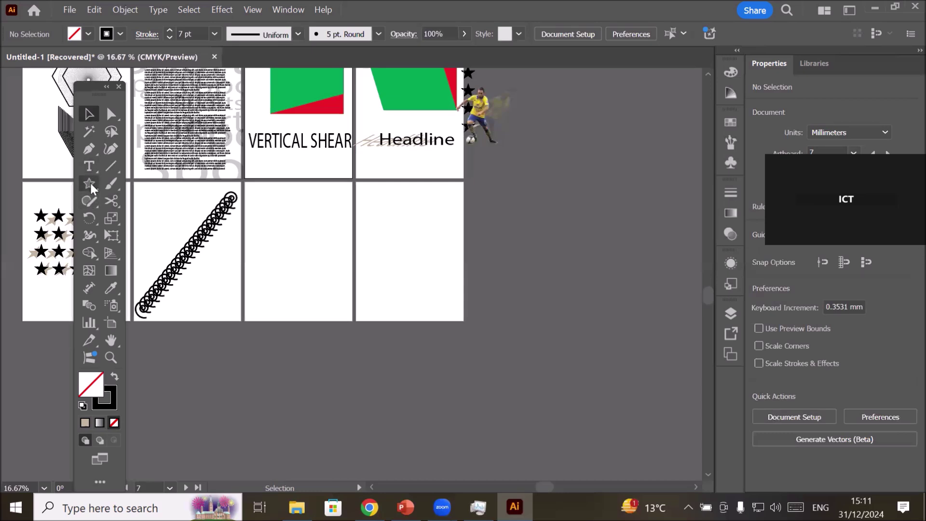
click(88, 181)
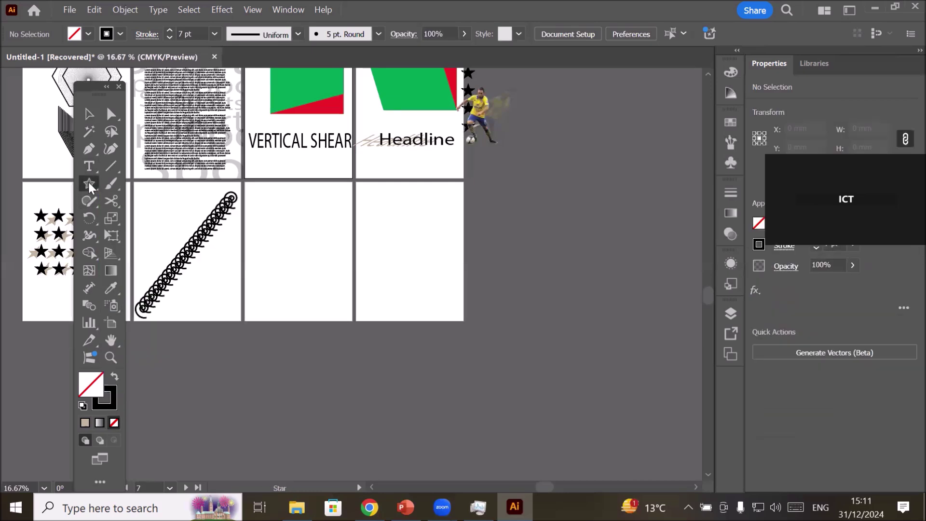
click(112, 163)
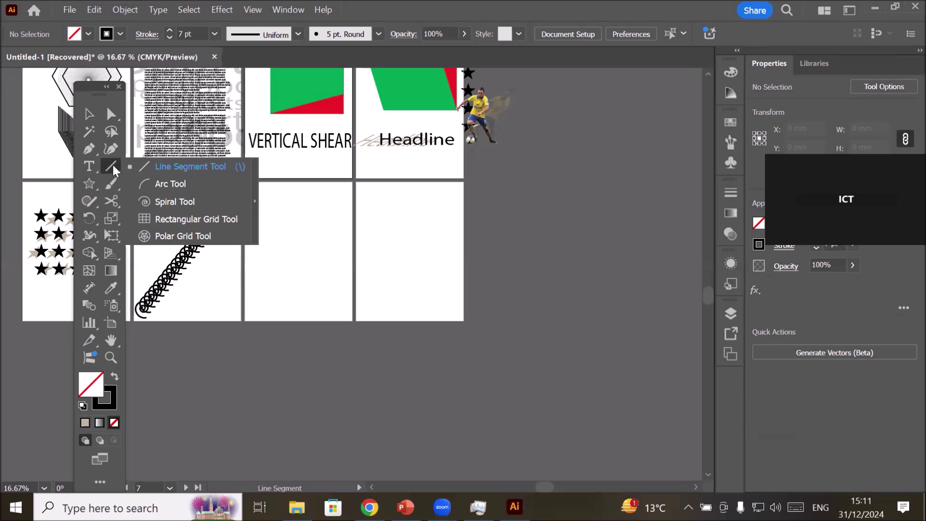
click(178, 200)
drag(302, 236, 311, 260)
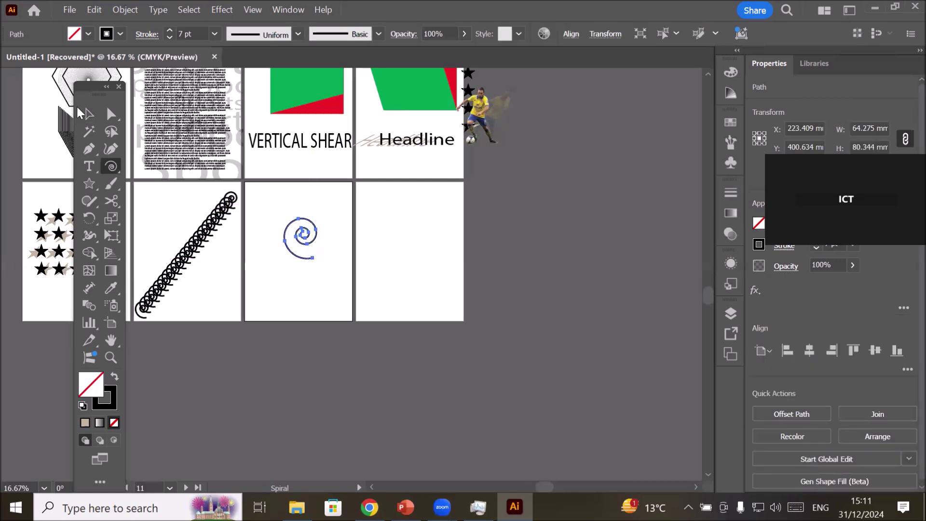
click(88, 114)
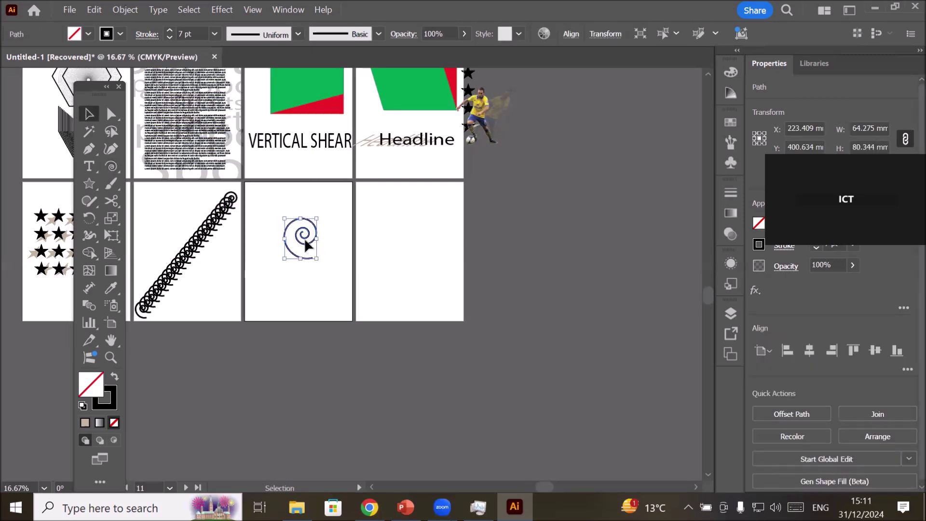
drag(288, 241, 254, 240)
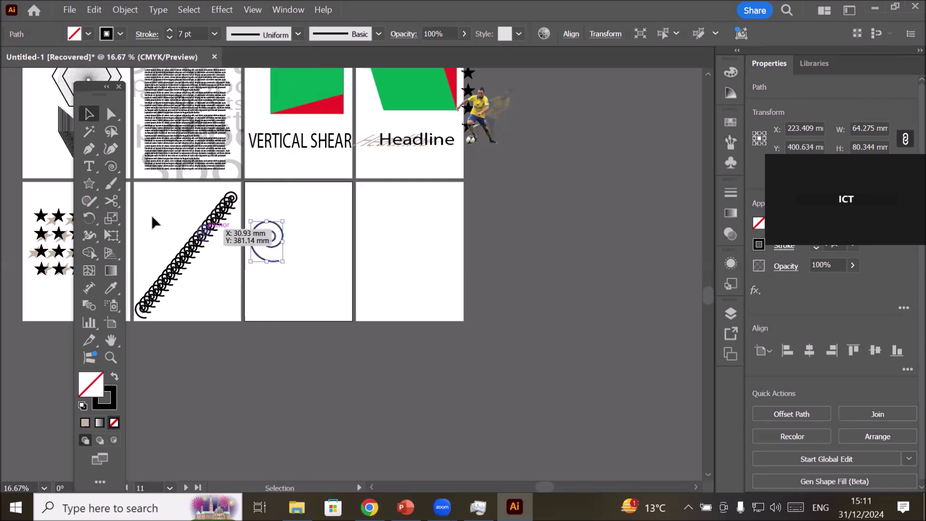
Create a reflected copy of the spiral across the vertical axis, after previewing the horizontal axis
click(90, 217)
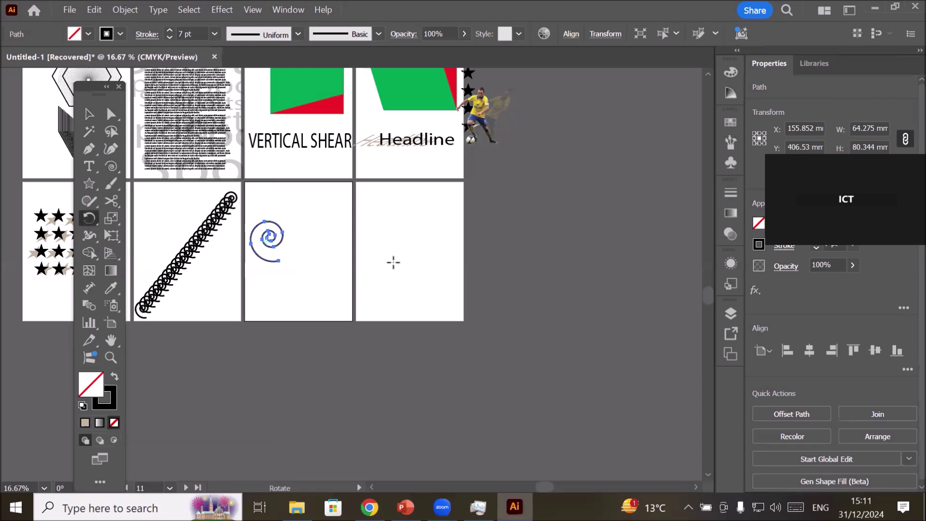
scroll(393, 261, up, 1)
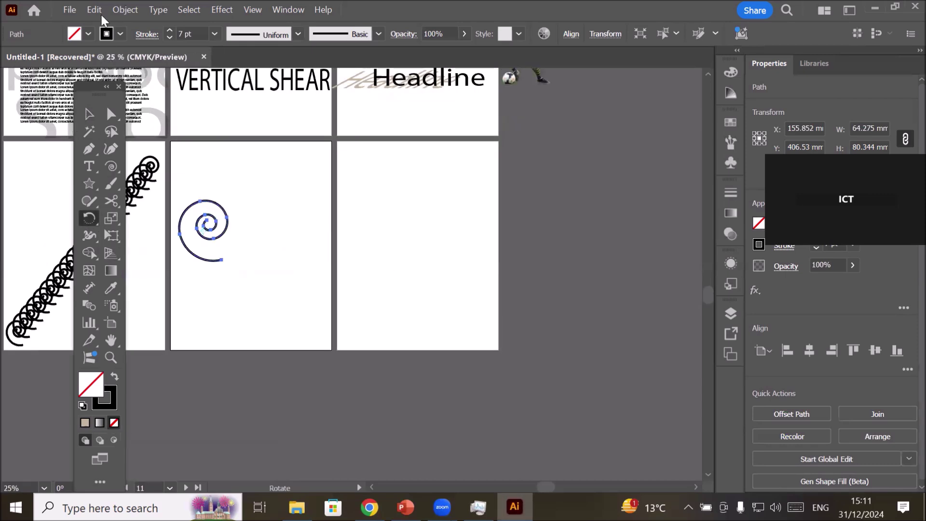
click(116, 8)
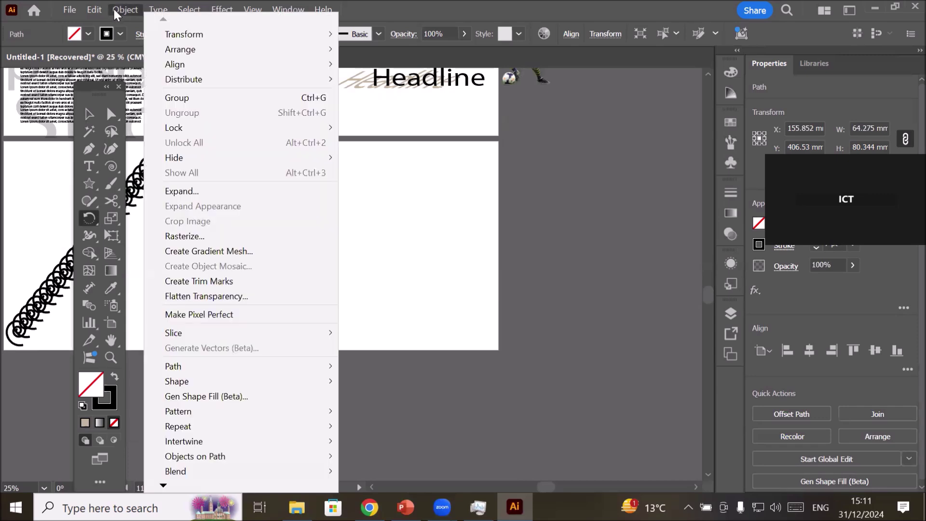
click(134, 10)
click(134, 10)
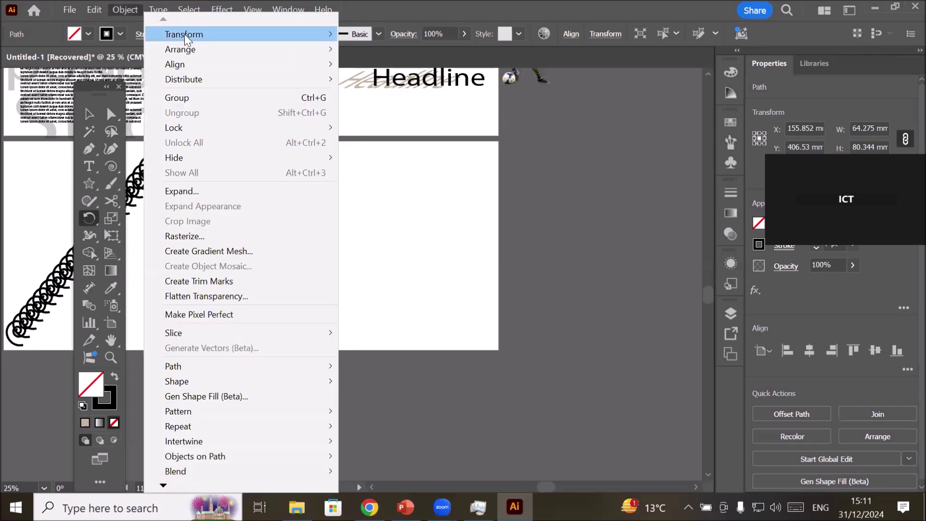
mouse_move(223, 36)
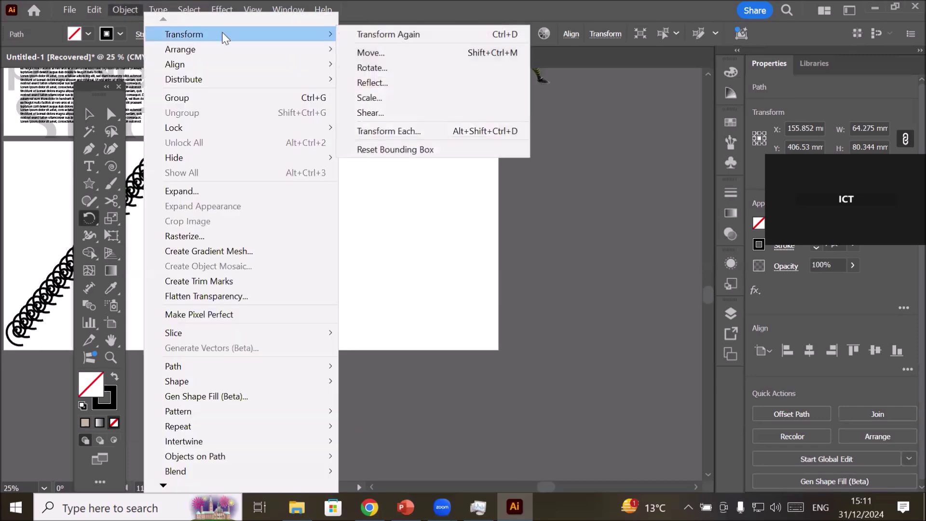
click(409, 83)
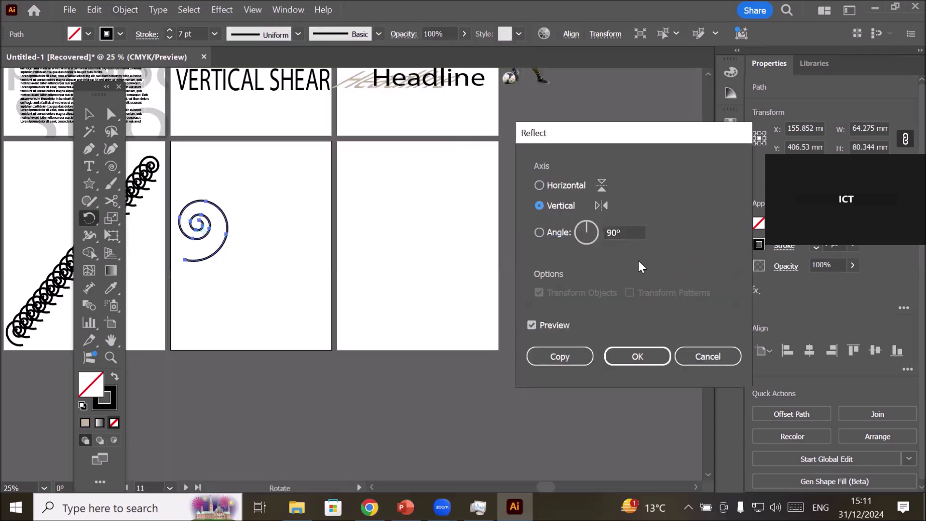
click(554, 187)
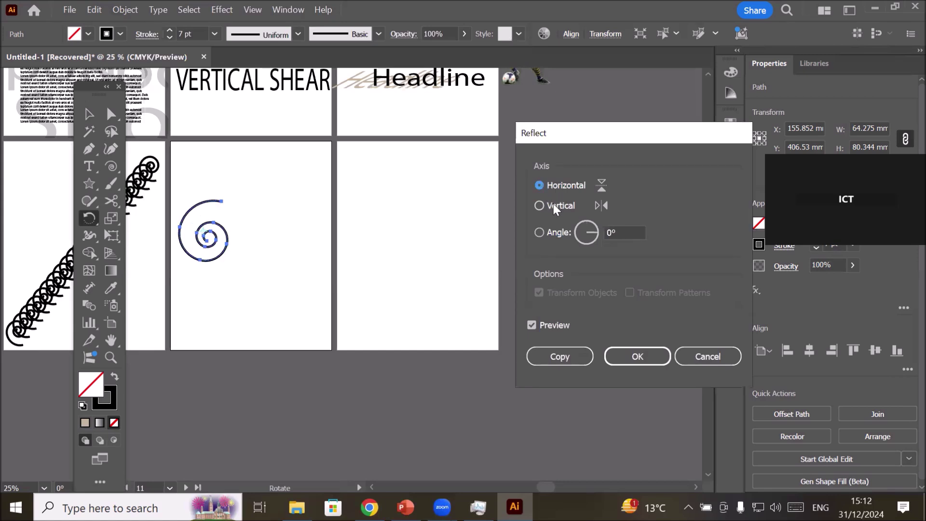
click(551, 206)
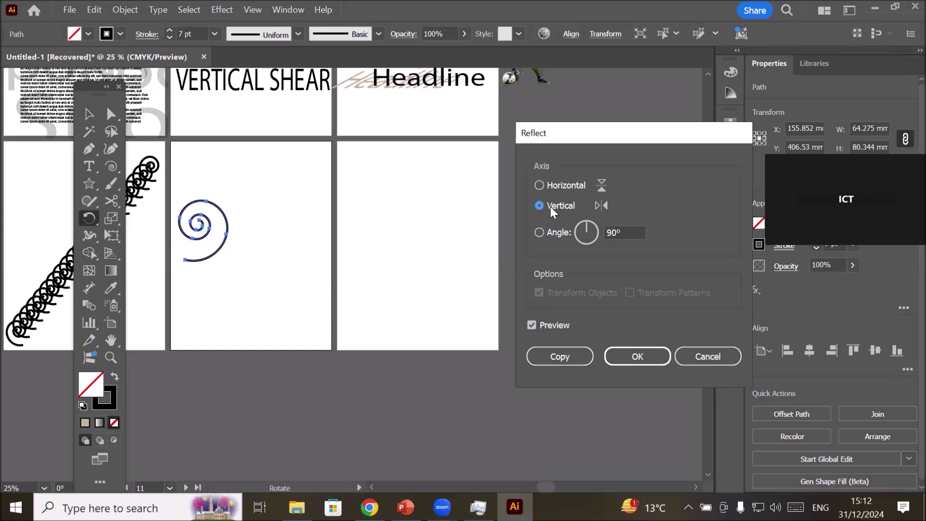
click(559, 356)
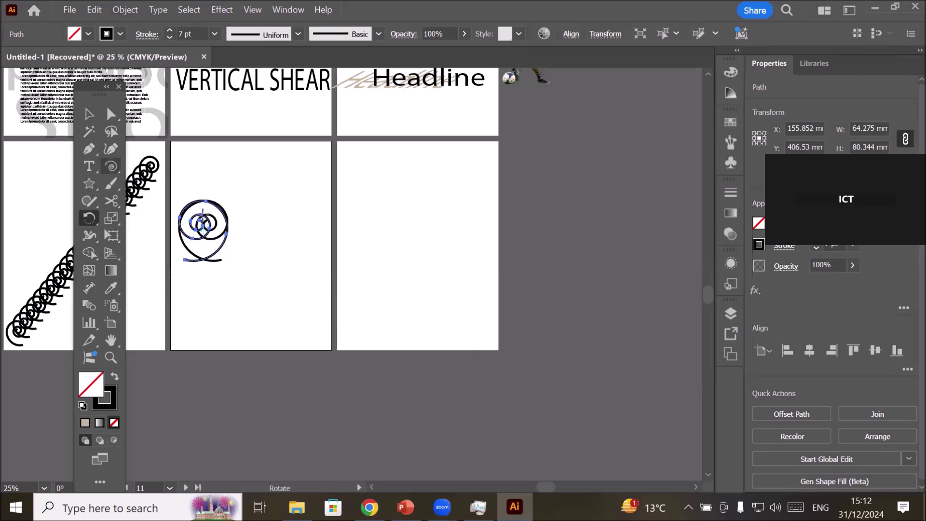
Undo the reflected copy of the spiral
scroll(185, 217, up, 4)
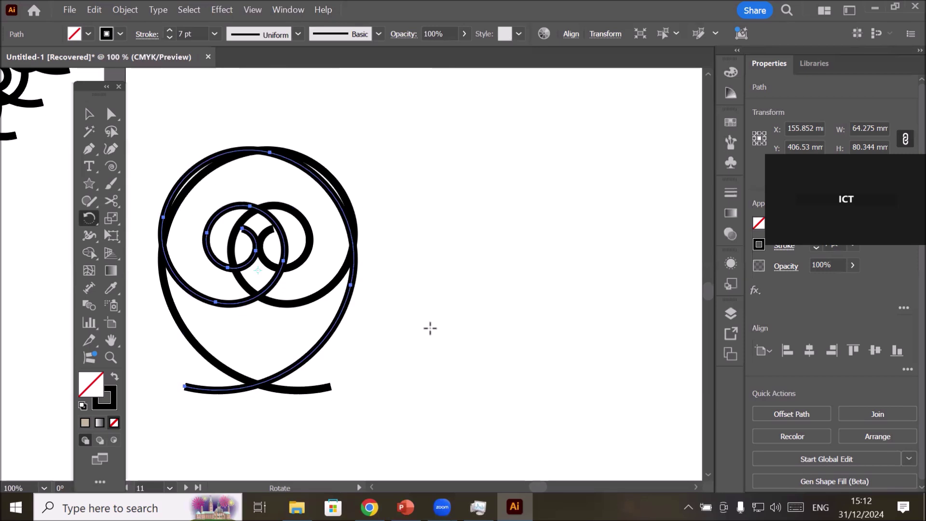
scroll(429, 328, down, 2)
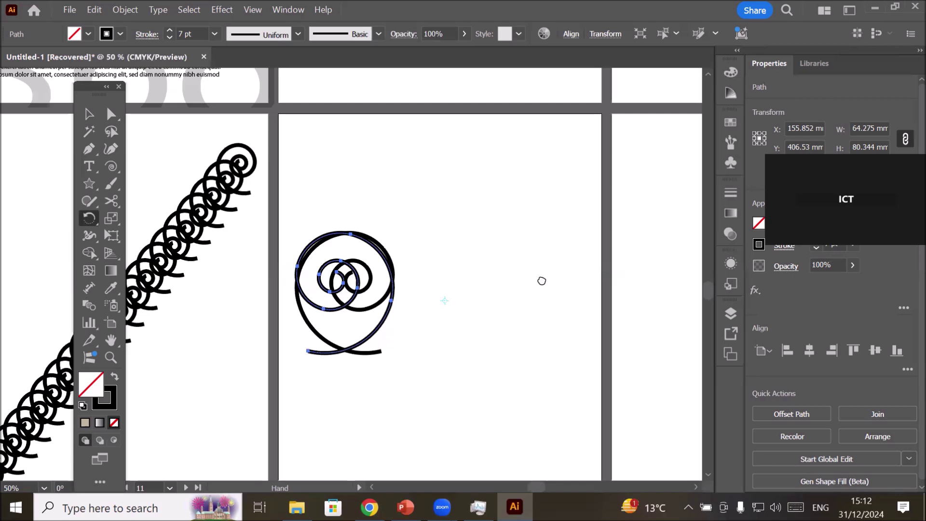
drag(539, 279, 413, 223)
key(ctrl)
key(ctrl+z)
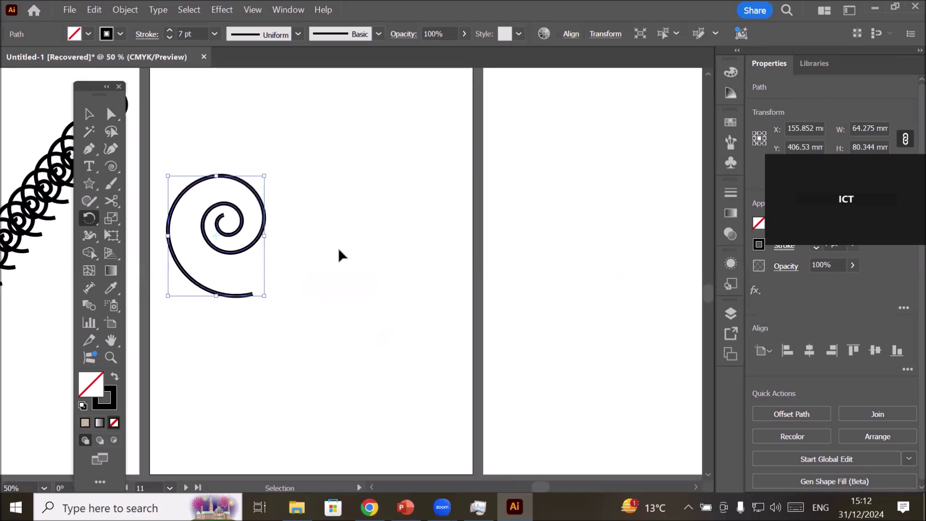
Rotate the spiral freehand by about 16° and move it toward the middle of its artboard
drag(244, 250, 317, 264)
click(88, 114)
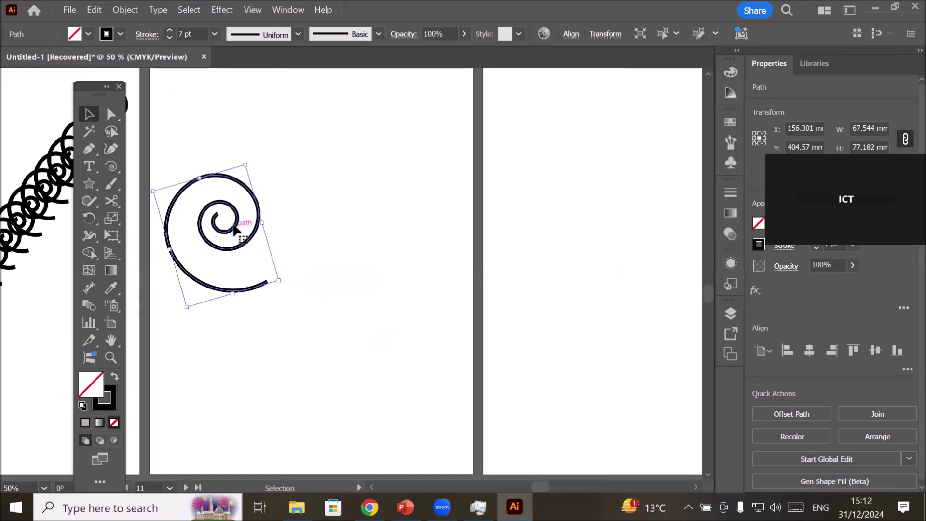
drag(250, 244, 340, 254)
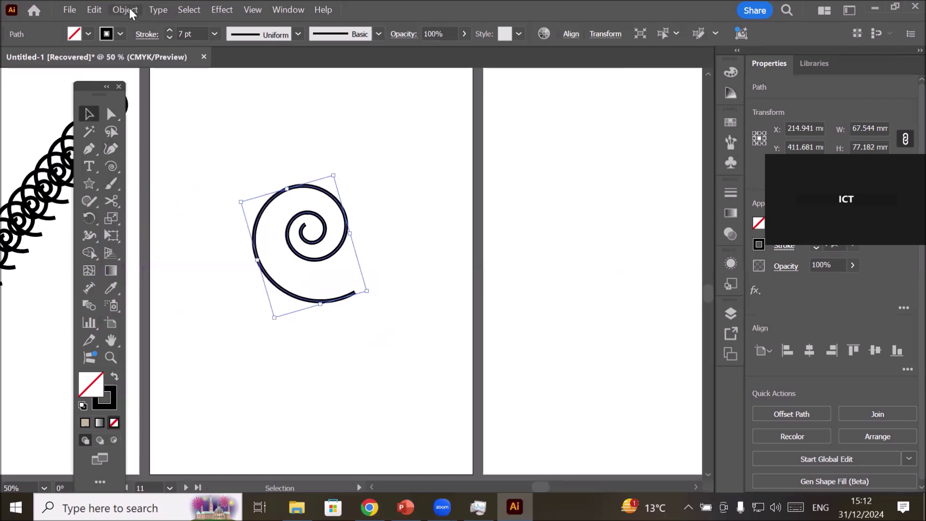
Create a copy of the spiral rotated by 90° with the Rotate transform
click(129, 9)
mouse_move(183, 33)
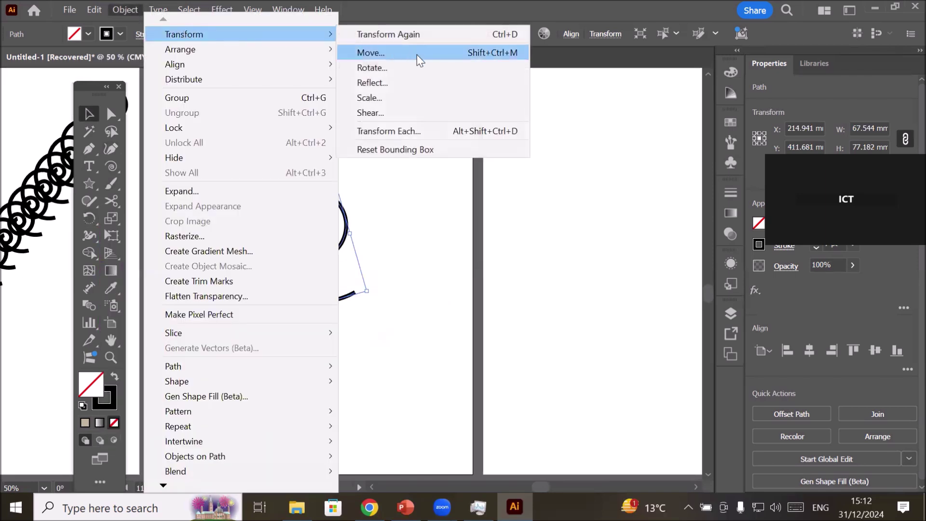
click(426, 67)
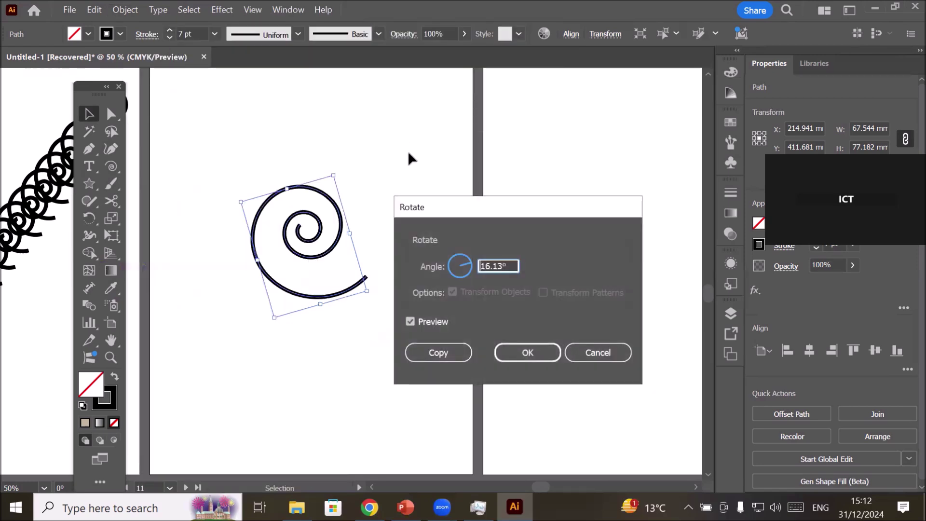
click(507, 266)
drag(506, 267, 402, 247)
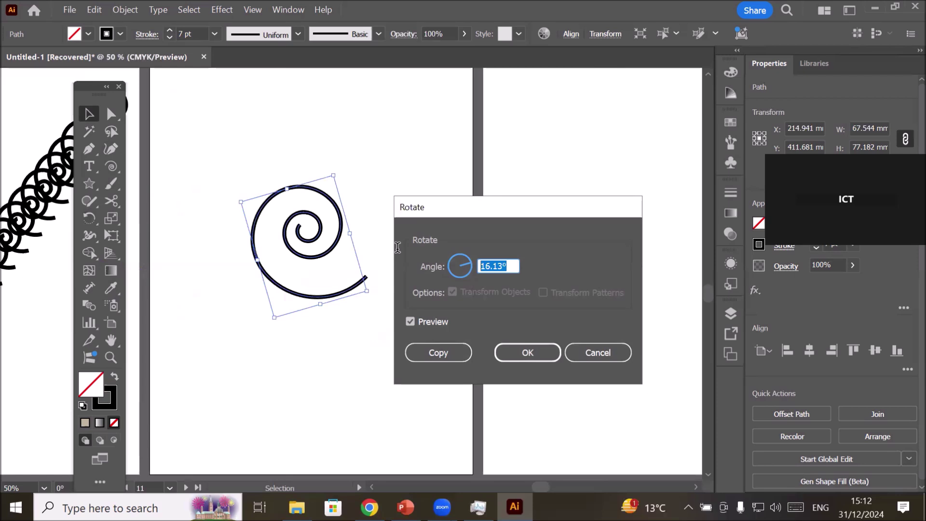
text(8)
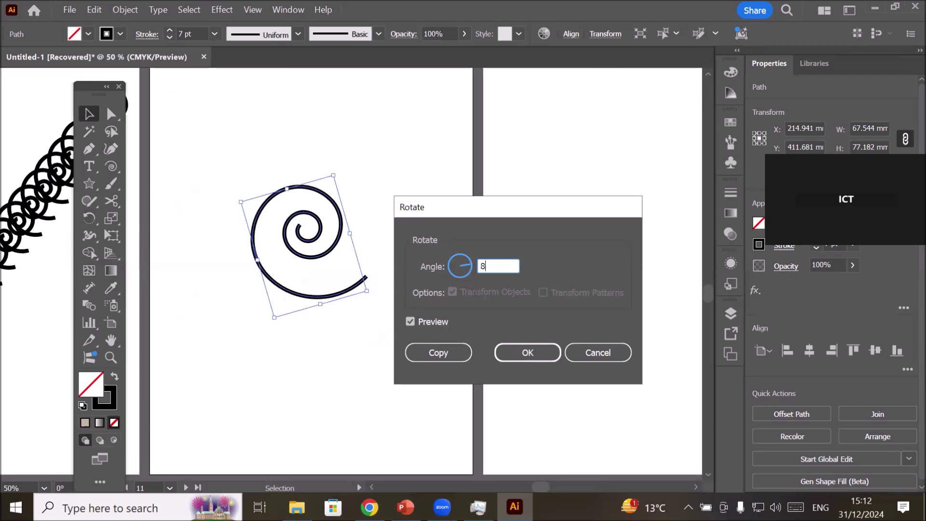
key(BackSpace)
text(90)
click(446, 346)
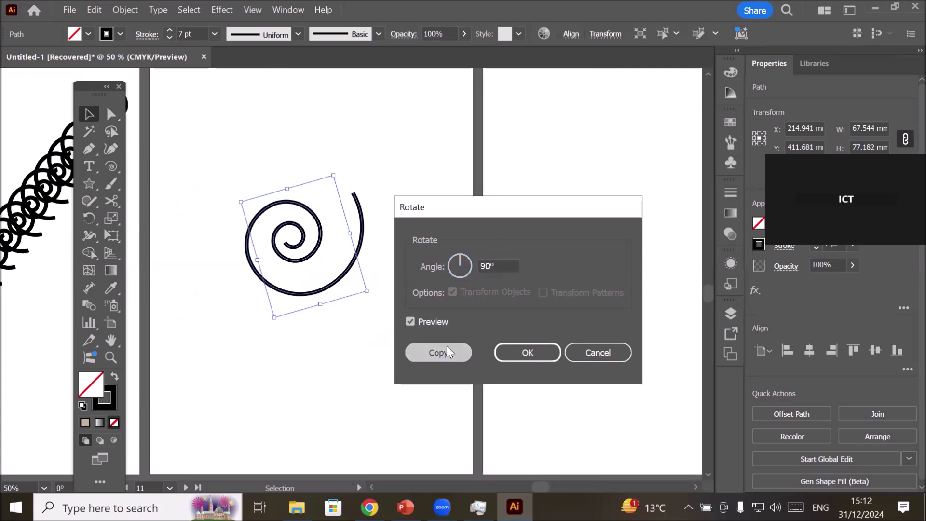
Delete both overlapping spirals from the artboard
scroll(297, 263, up, 3)
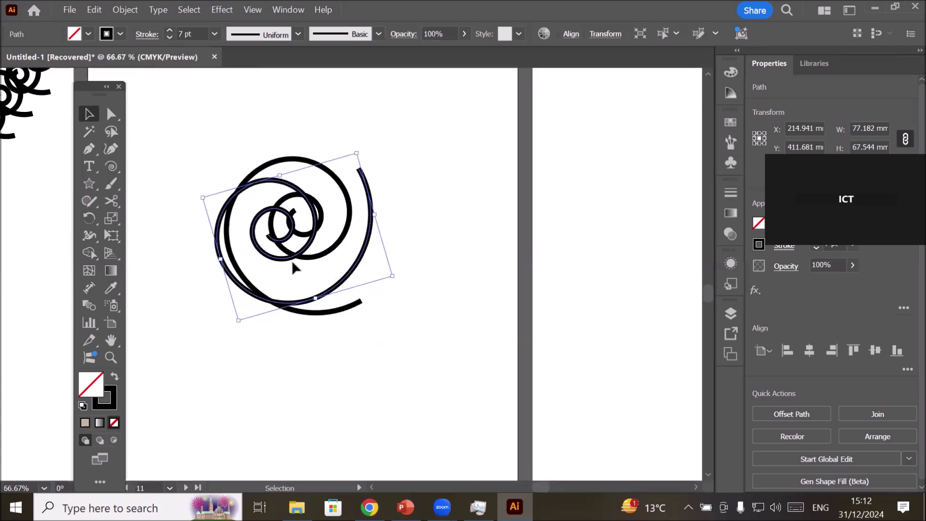
scroll(288, 262, down, 2)
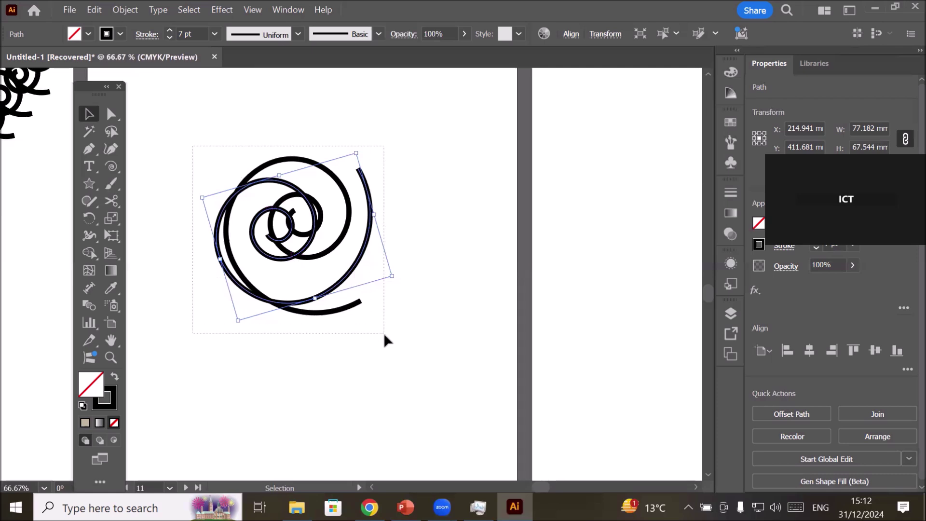
key(ctrl+a)
click(219, 131)
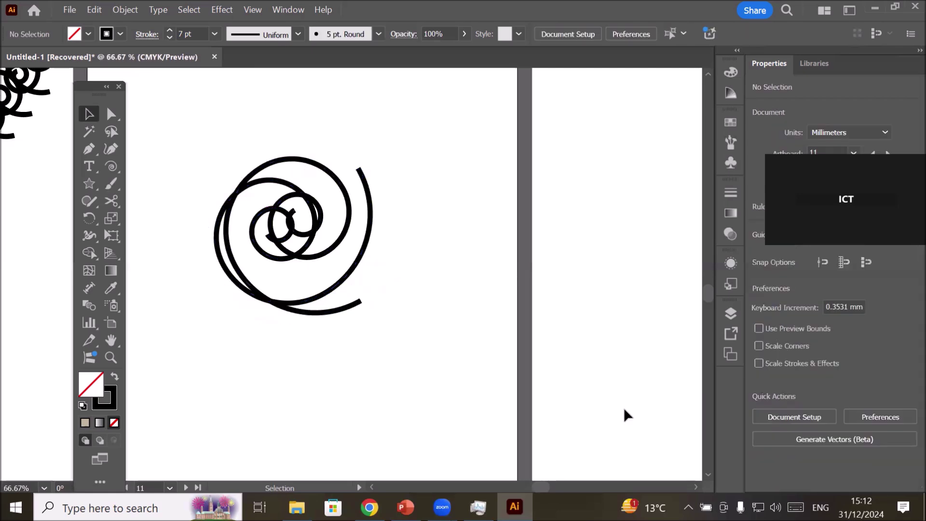
drag(210, 143, 405, 331)
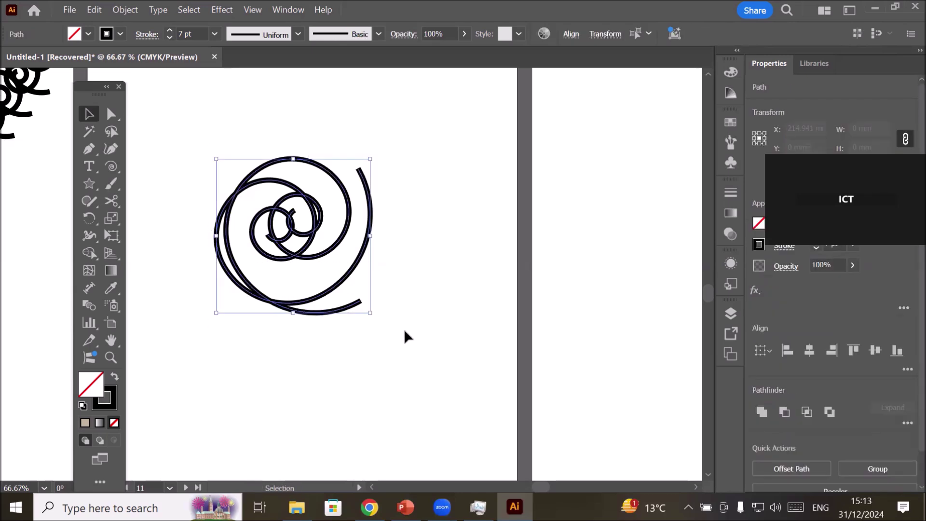
key(Delete)
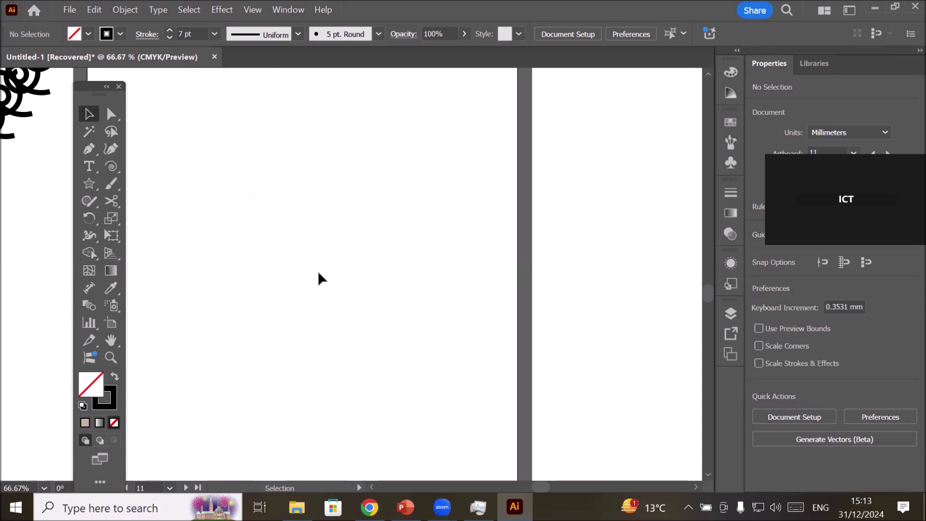
Draw an ellipse about 31 by 28 mm near the lower-left corner of the emptied artboard
drag(295, 262, 417, 121)
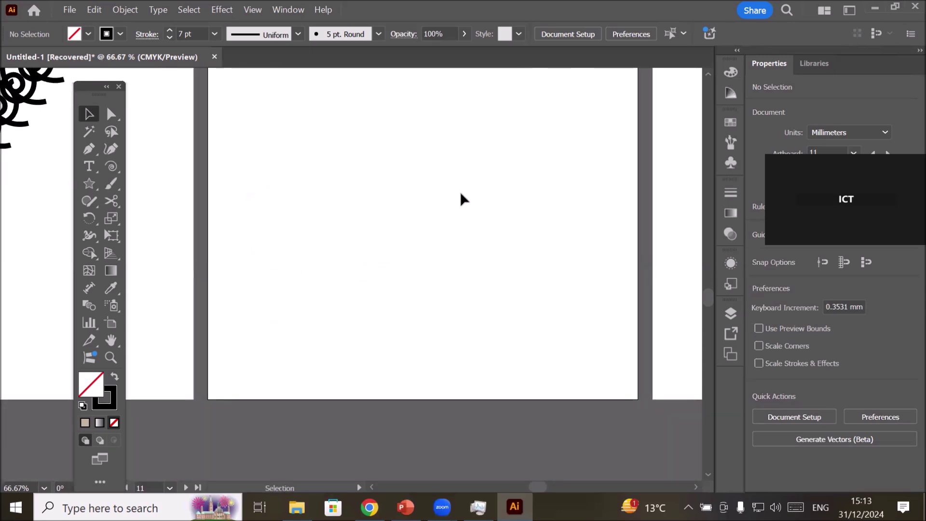
scroll(452, 184, down, 4)
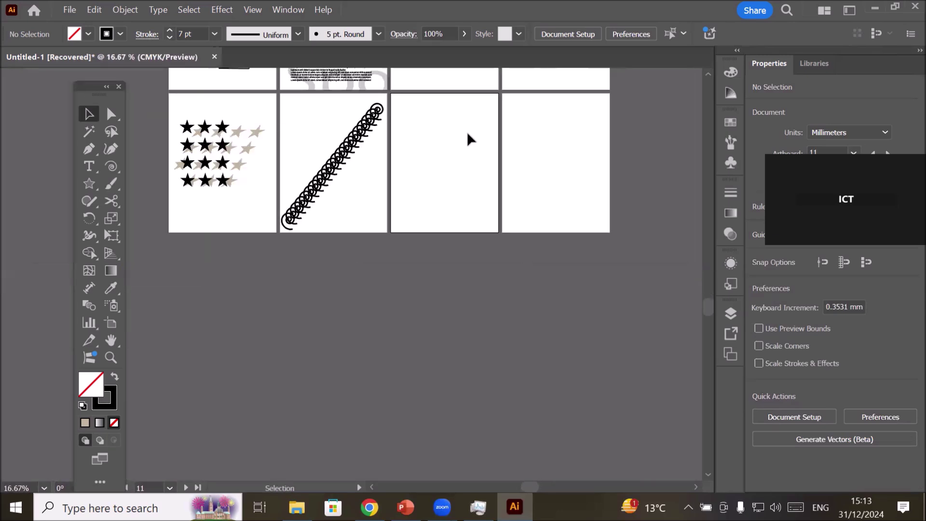
drag(467, 115, 427, 233)
scroll(427, 229, up, 1)
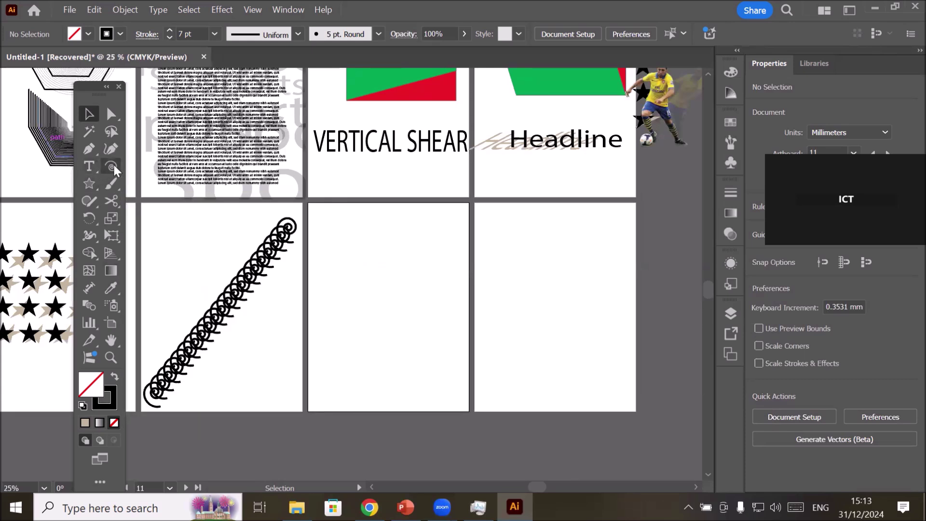
click(113, 166)
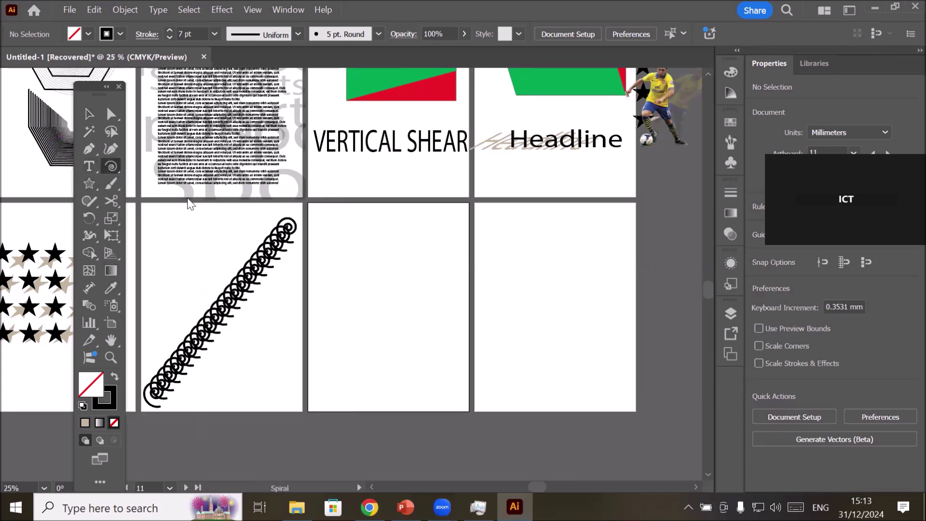
right_click(111, 167)
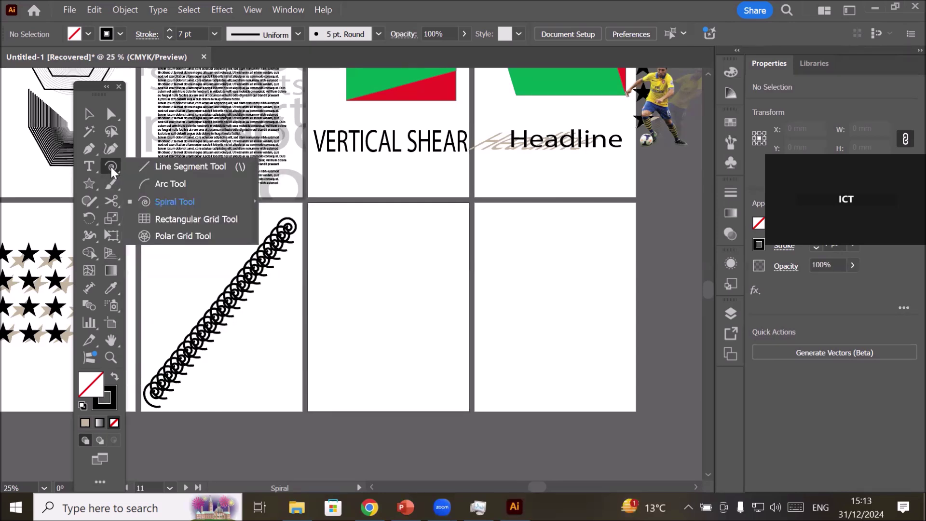
click(88, 183)
right_click(88, 183)
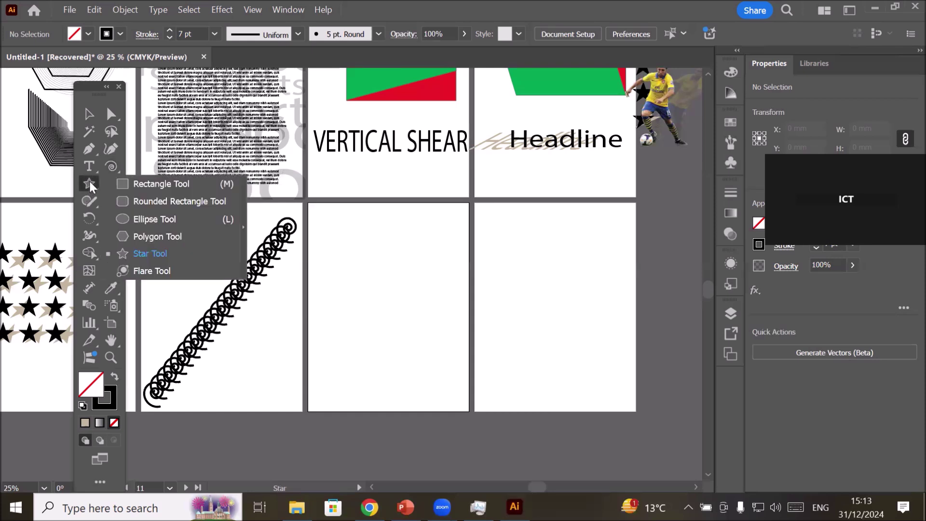
click(147, 223)
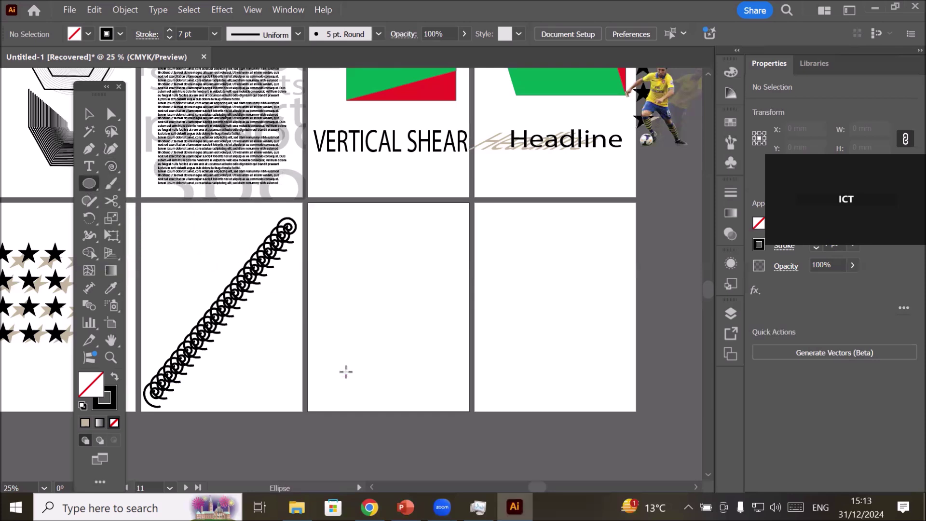
drag(328, 374, 355, 396)
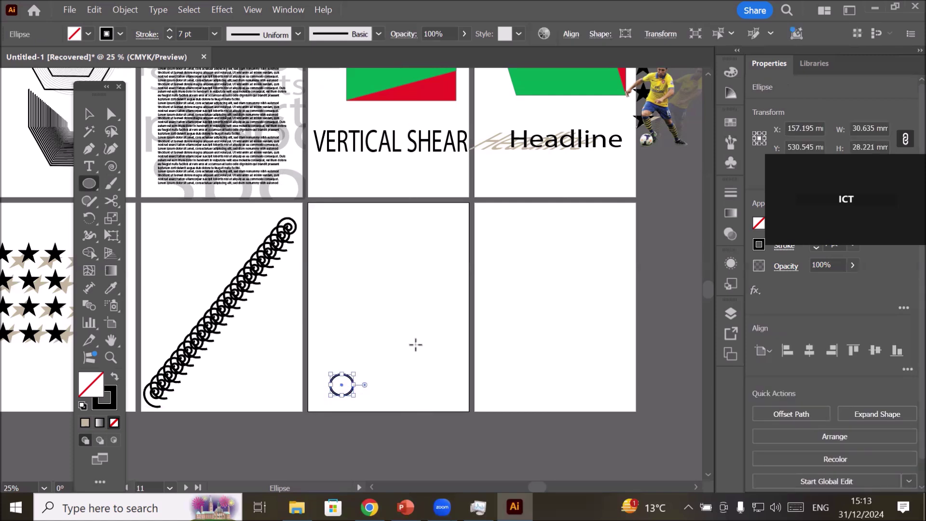
Open Transform Each for the small ellipse, keep the artboard uncovered, and use the lower-left corner as reference point
click(124, 9)
mouse_move(264, 37)
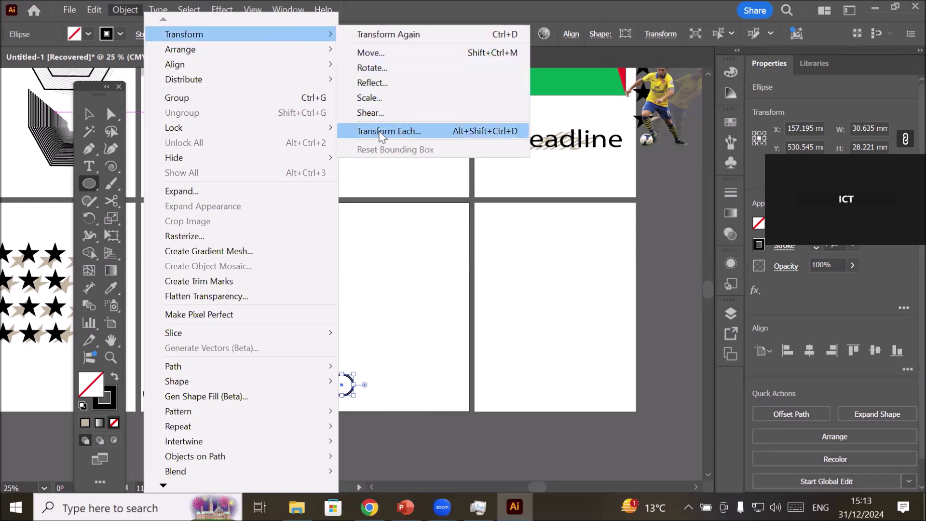
click(451, 132)
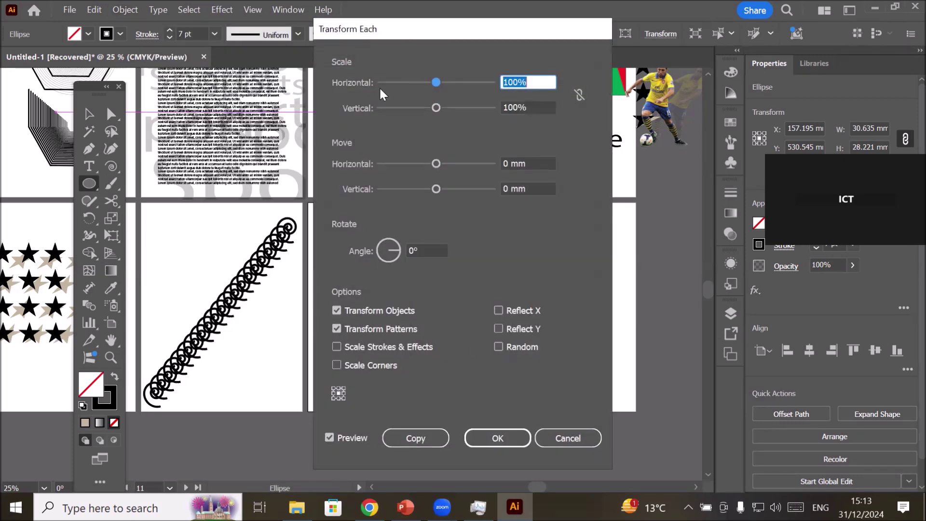
drag(405, 30, 573, 61)
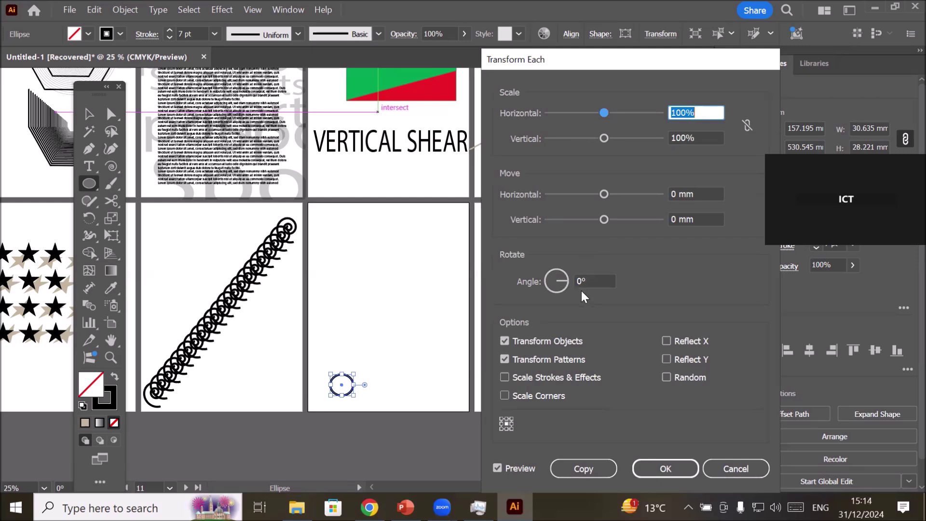
click(707, 112)
drag(623, 68, 665, 19)
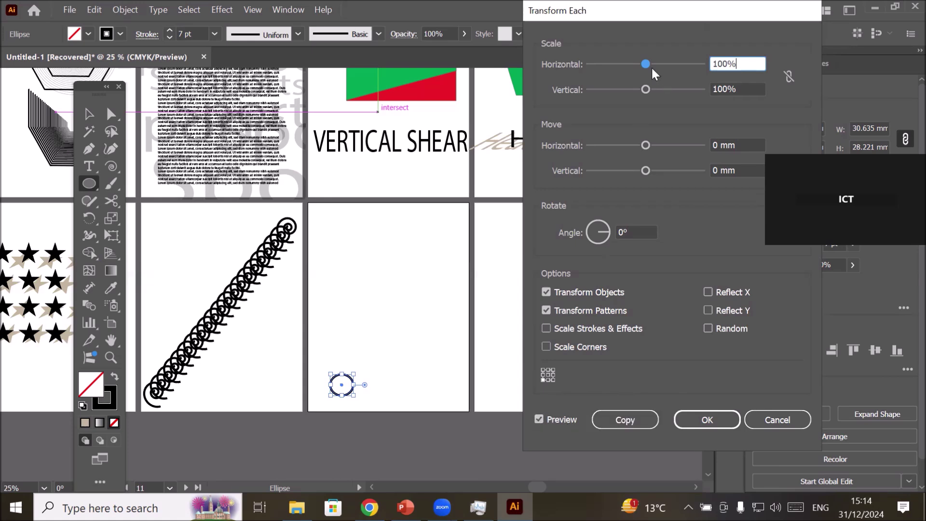
Link the horizontal and vertical scale, set both to 125%, and create a scaled copy of the ellipse
click(790, 79)
click(741, 64)
key(Up)
key(Up)
key(Up)
key(Up)
key(Up)
key(Up)
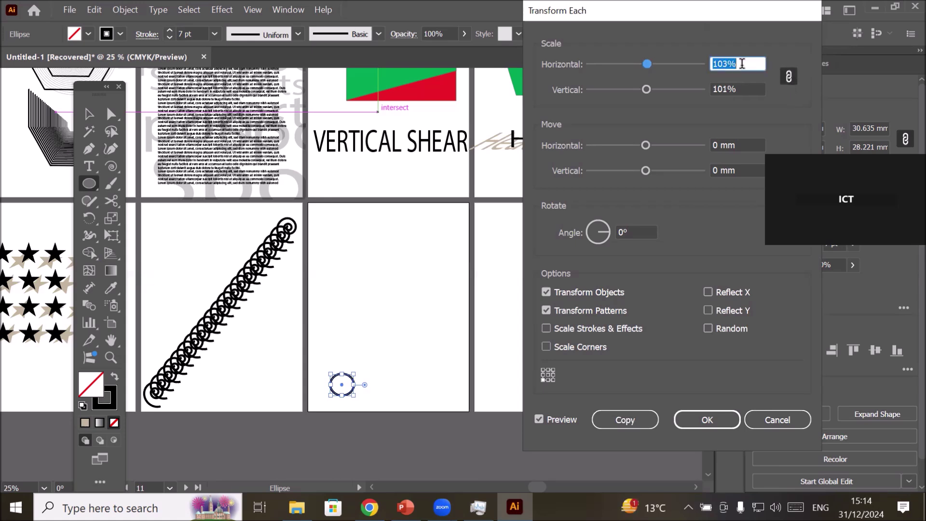
key(Up)
key(Up)
key(Up)
key(Up)
key(Up)
key(Up)
key(Up)
key(Up)
key(Up)
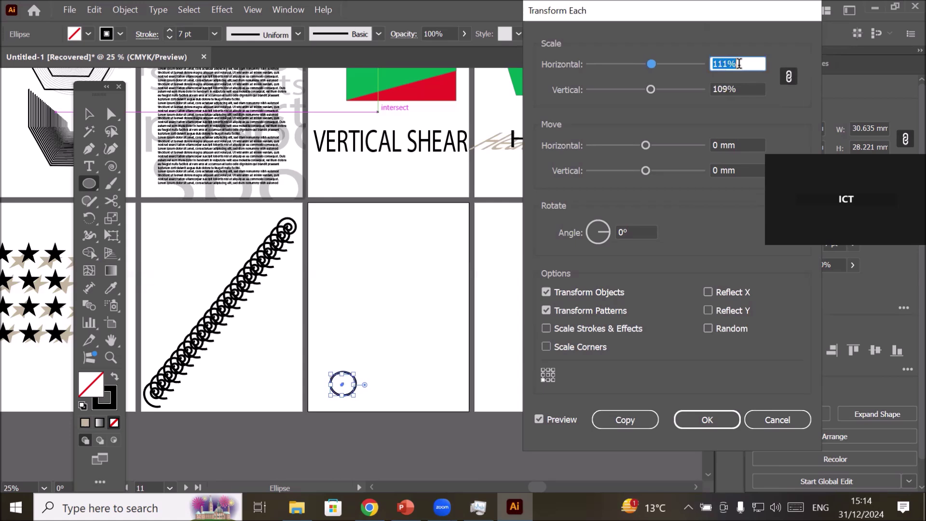
key(Up)
key(Up)
key(Up)
key(Up)
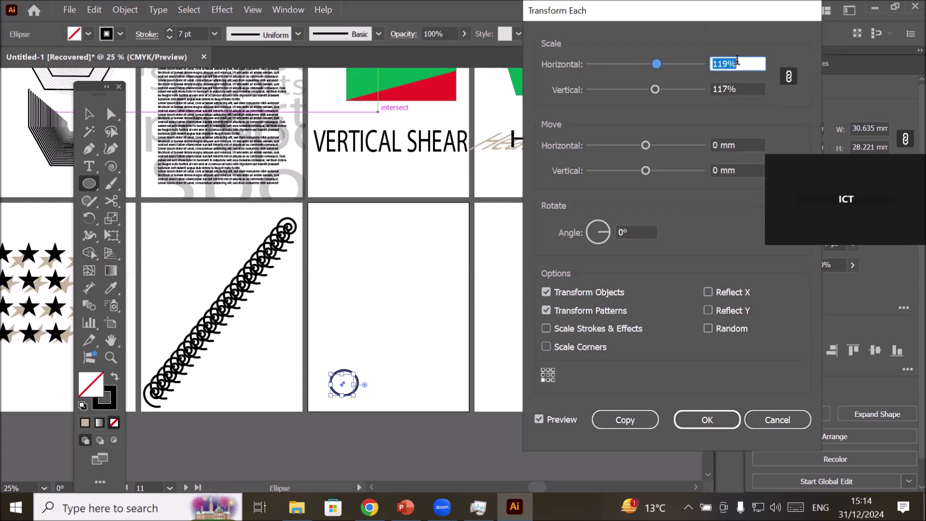
key(Up)
key(Up)
key(Up)
key(Up)
key(Up)
key(Up)
key(Up)
key(Up)
key(Up)
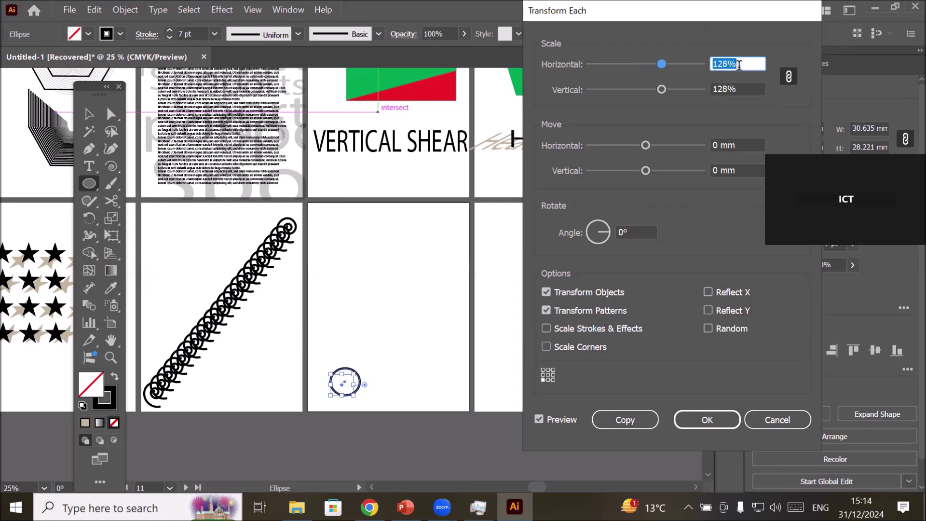
key(Down)
key(Down)
key(Down)
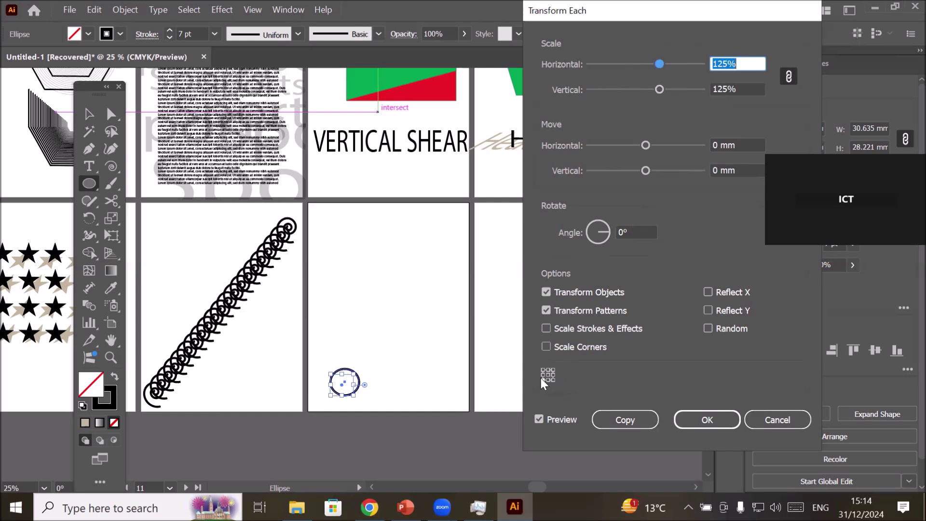
click(624, 421)
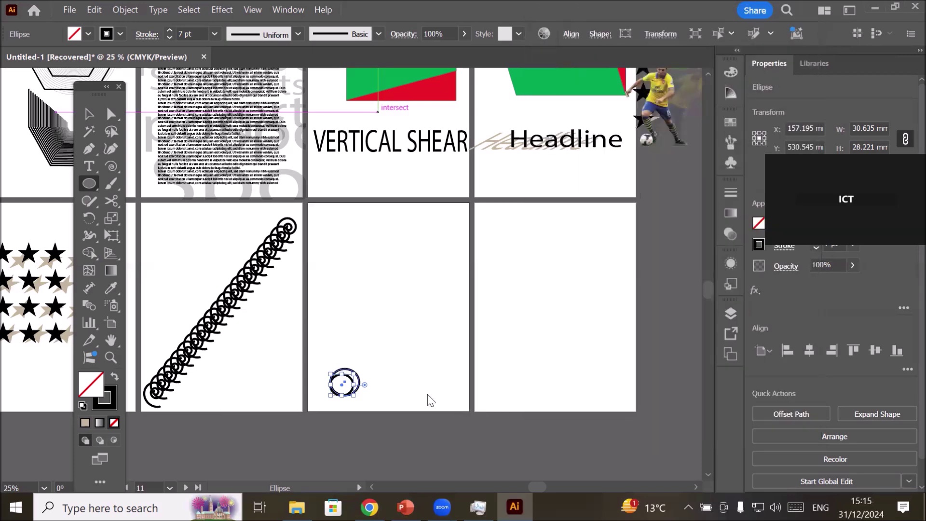
Repeat the ellipse's scaled-copy transform eight times to build a series of growing ellipses sharing a lower-left corner
scroll(356, 410, up, 4)
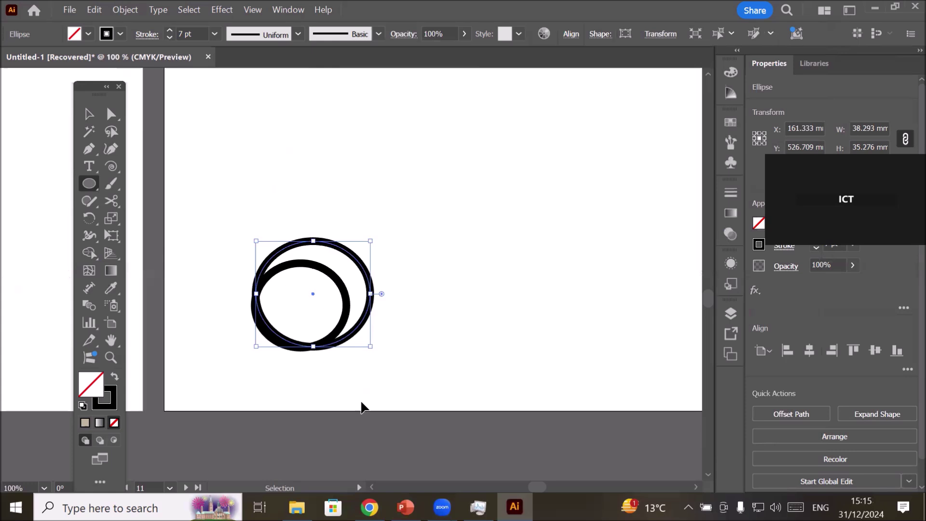
key(ctrl+d)
key(ctrl+d)
key(ctrl+d)
key(ctrl+d)
key(ctrl+d)
key(ctrl+d)
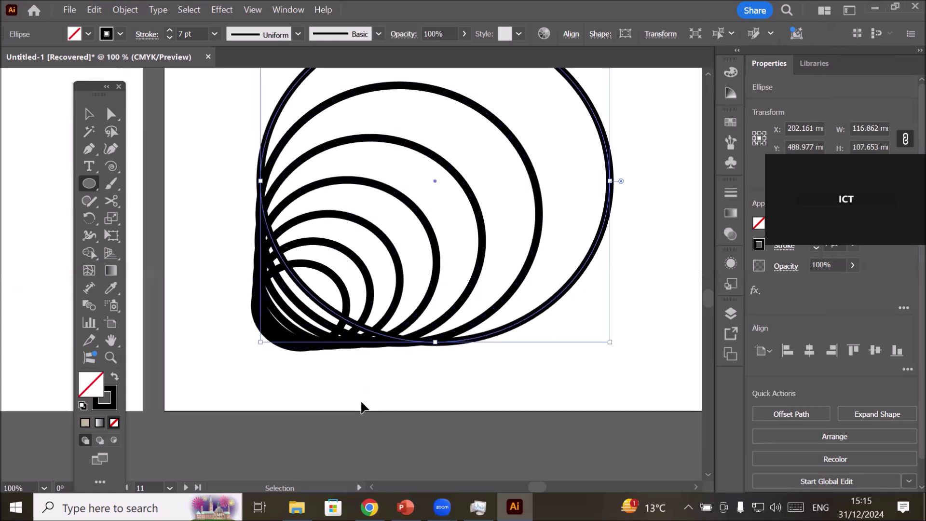
scroll(466, 304, down, 3)
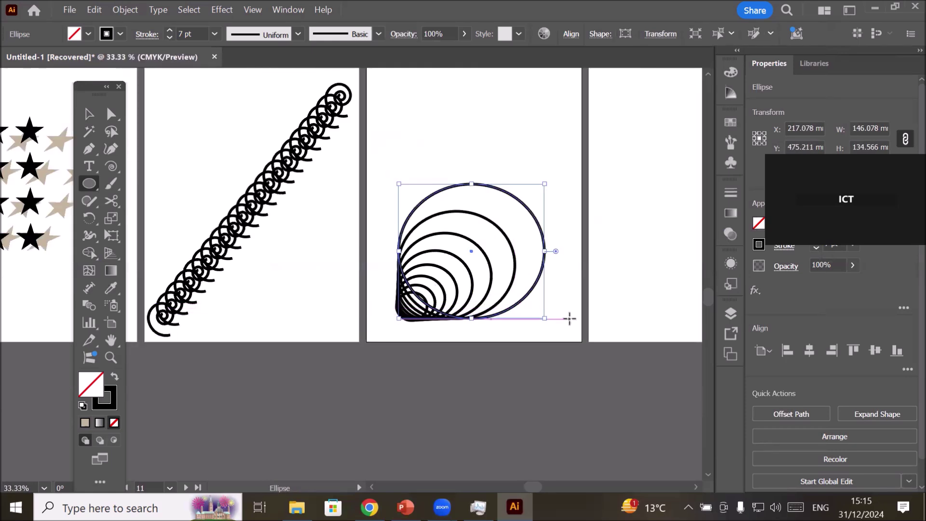
key(ctrl+d)
key(ctrl+d)
scroll(602, 311, down, 2)
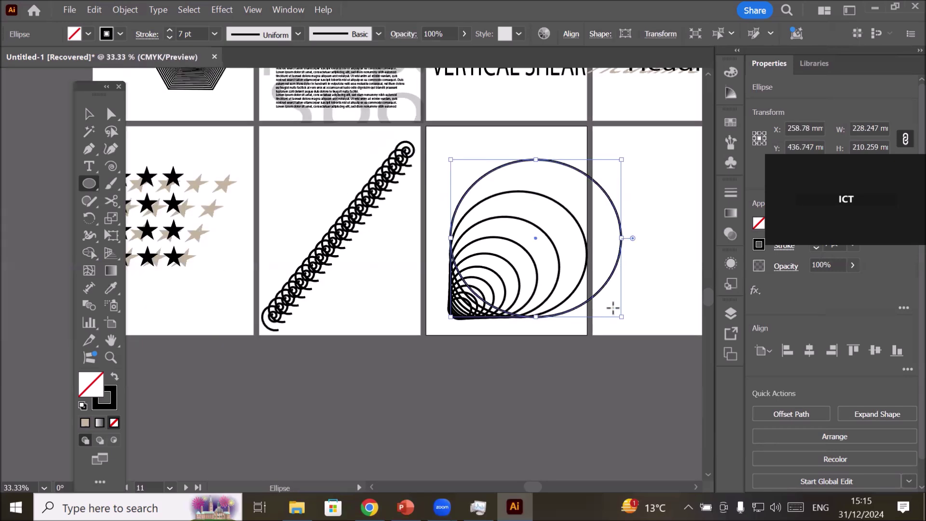
scroll(692, 283, up, 2)
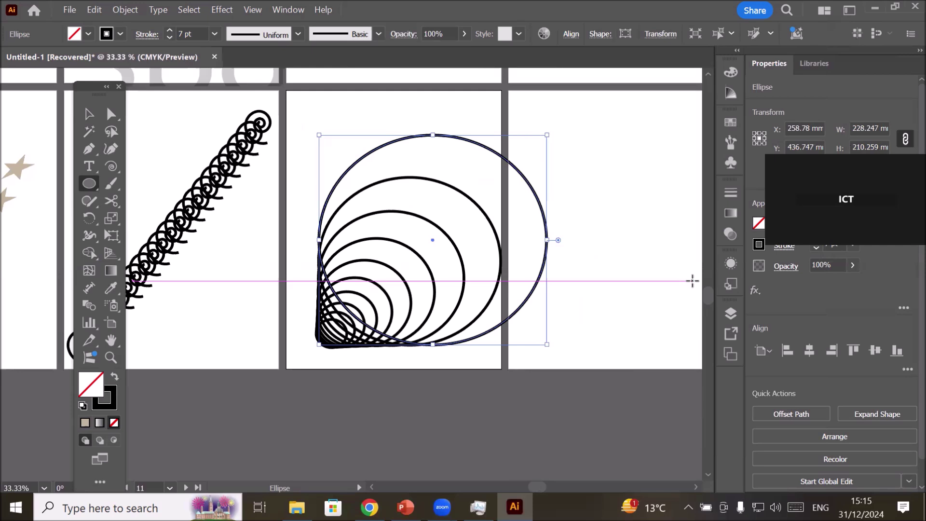
scroll(641, 248, down, 1)
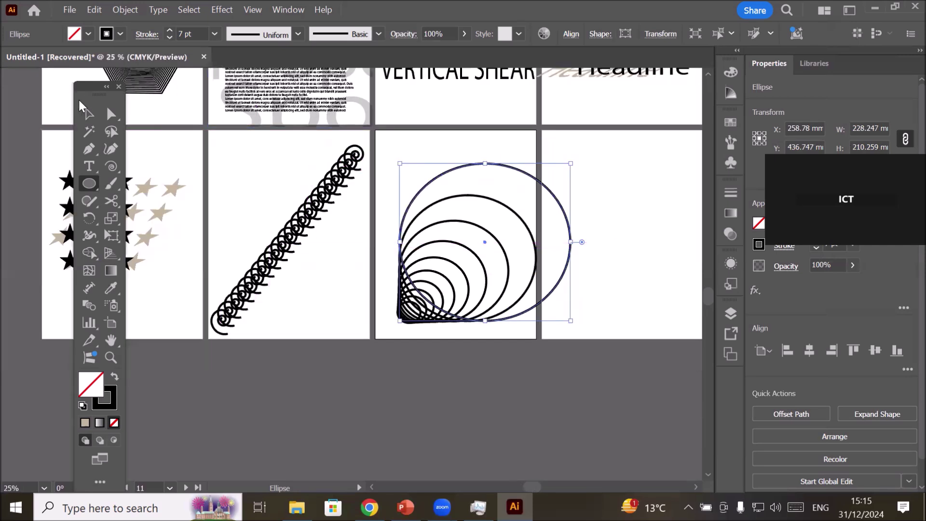
Delete the small ellipse and all of its enlarged copies from the artboard
click(88, 114)
drag(390, 136, 592, 367)
key(Delete)
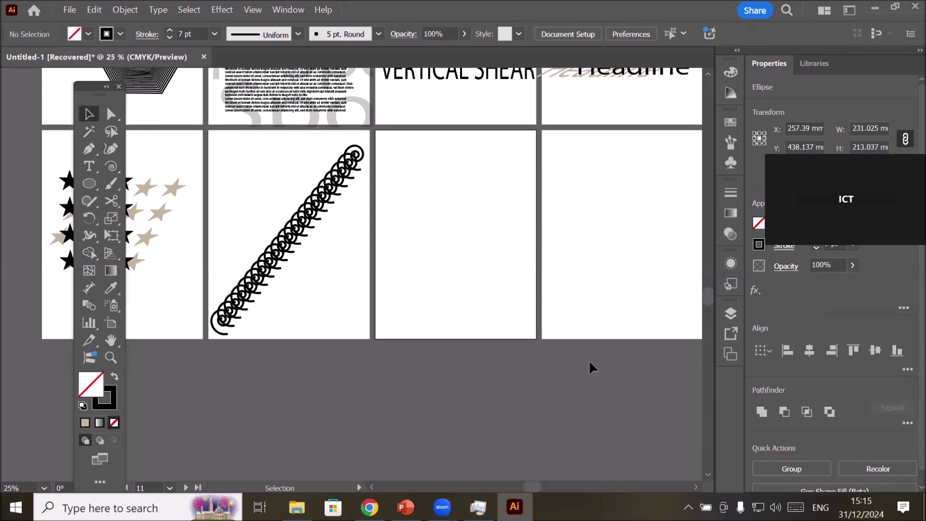
Draw a hexagon at the lower edge of the emptied artboard and scale it down to about 106 by 92 mm
click(88, 183)
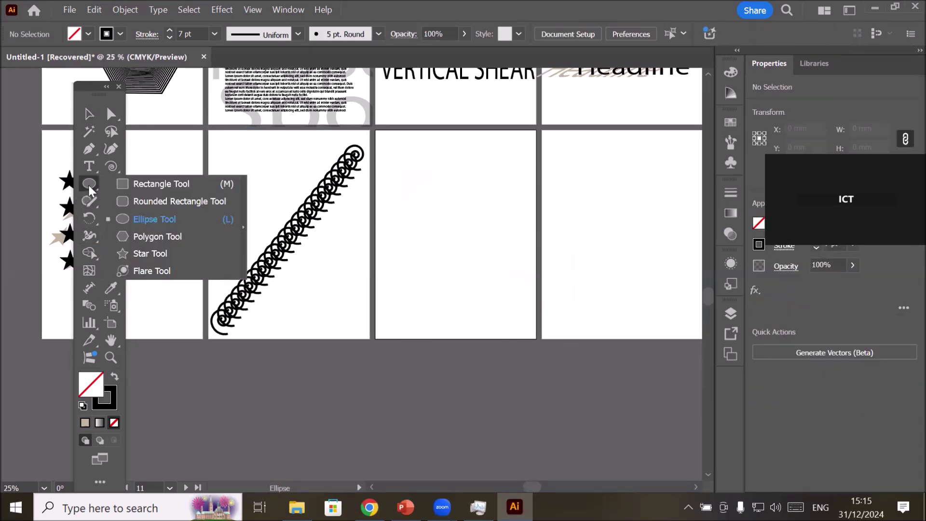
click(152, 231)
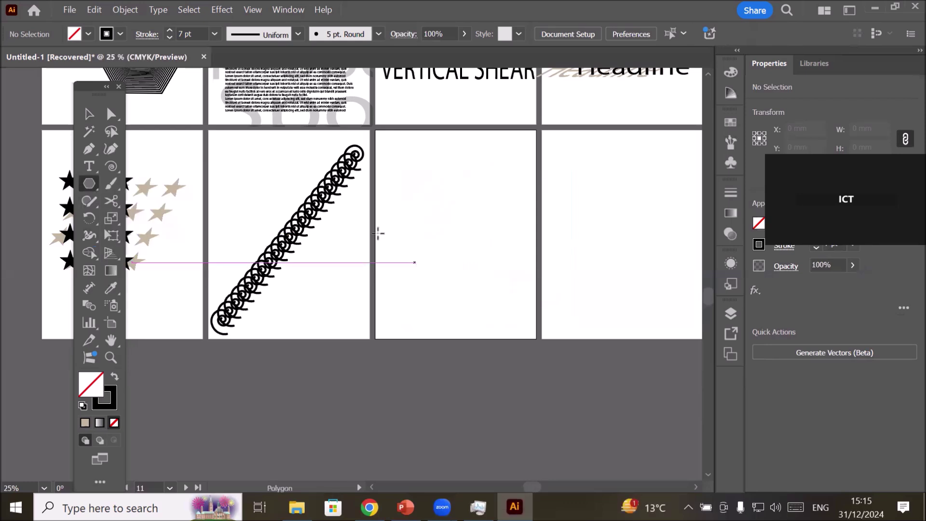
drag(394, 221, 431, 285)
key(v)
drag(410, 289, 473, 341)
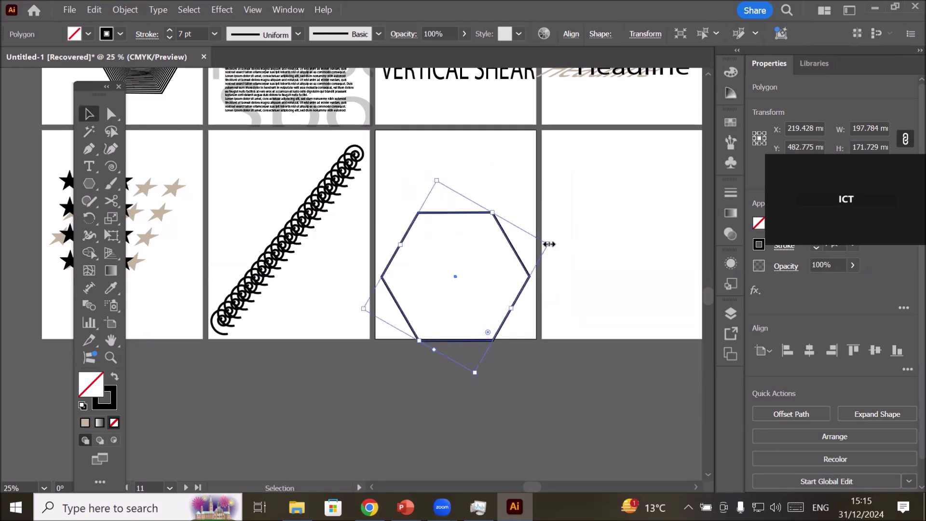
drag(434, 190, 434, 261)
drag(471, 295, 463, 271)
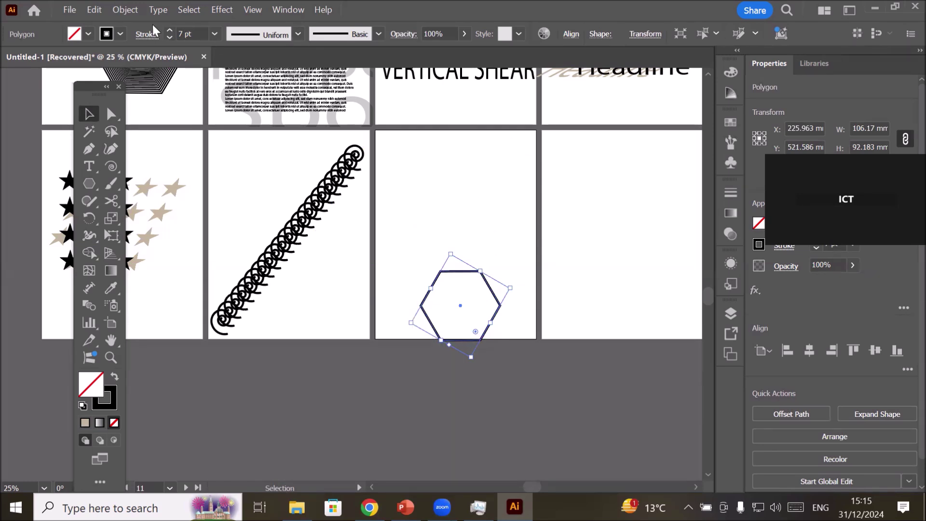
Create a 125% copy of the hexagon with Transform Each, using the bottom-centre reference point
click(124, 9)
mouse_move(181, 33)
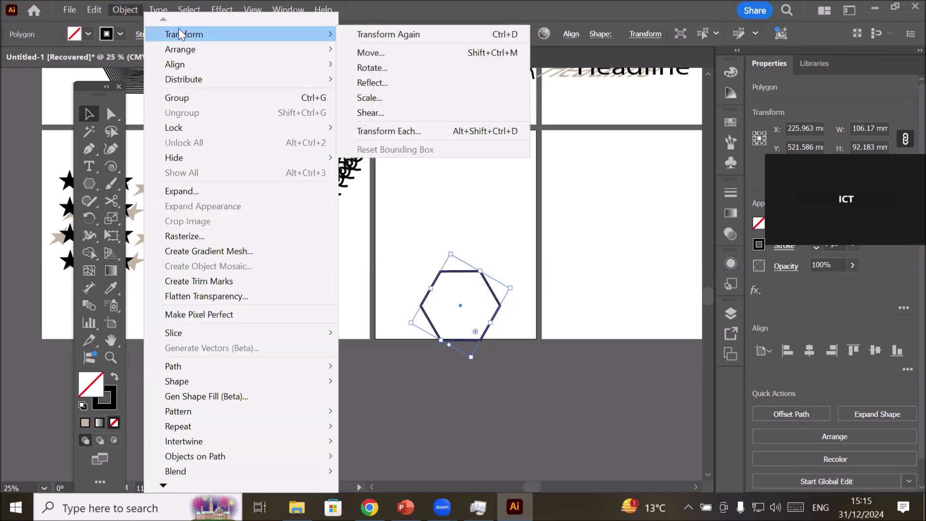
click(392, 131)
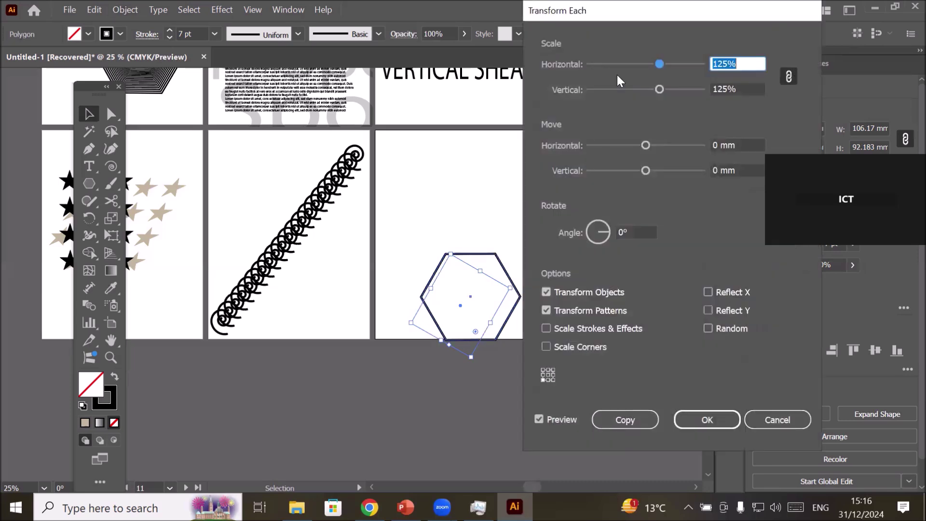
drag(581, 10, 676, 13)
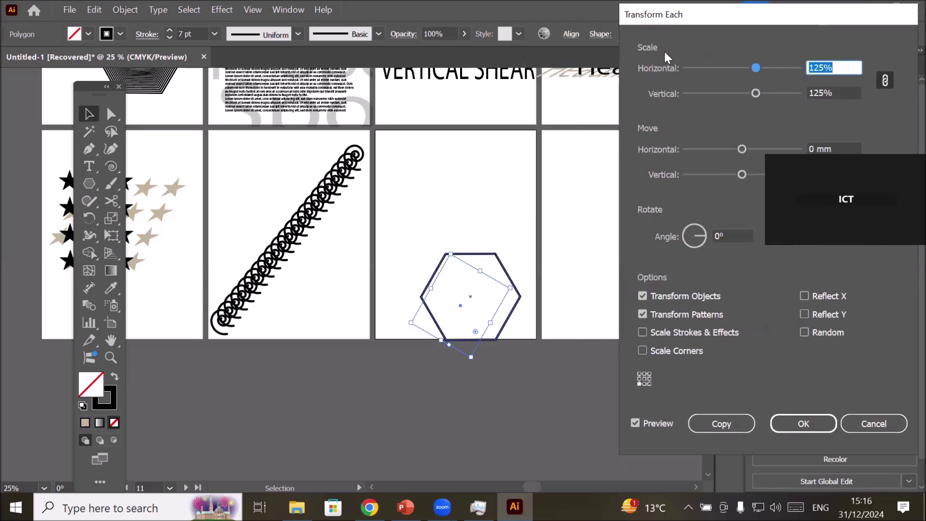
click(643, 383)
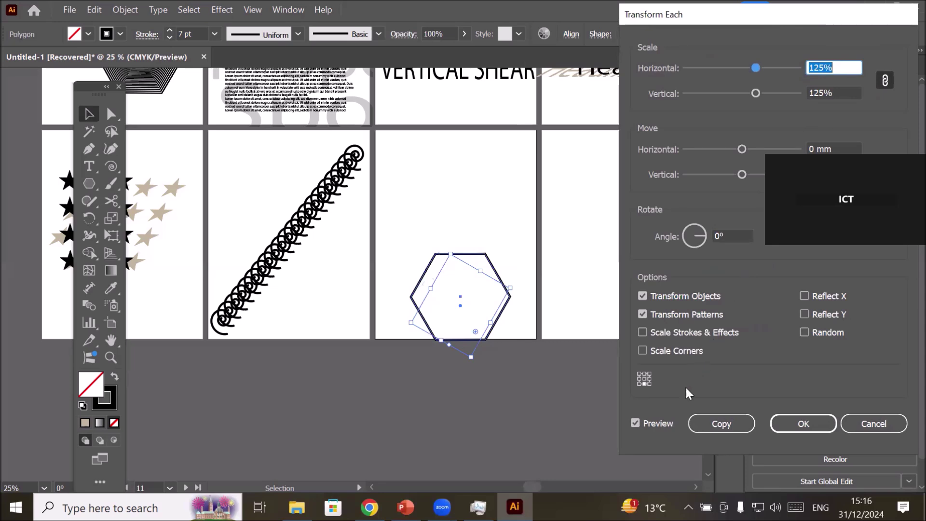
click(712, 423)
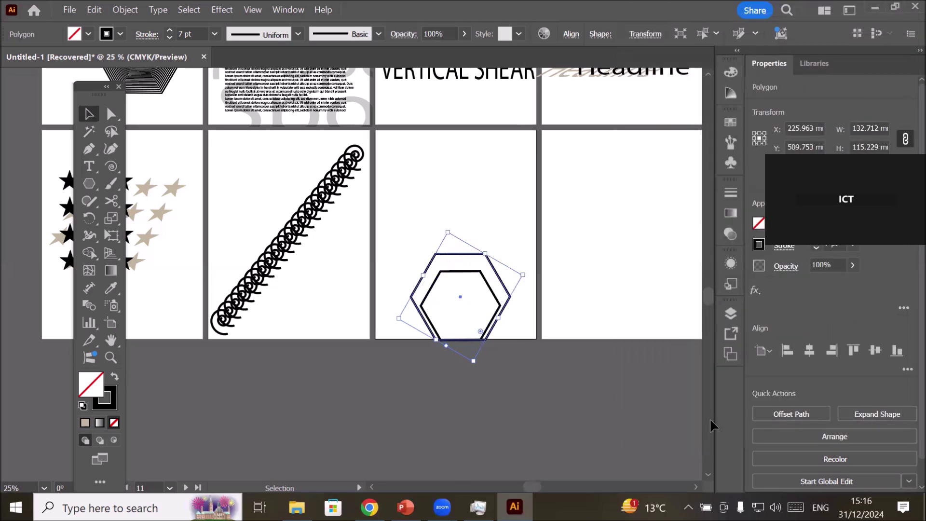
Repeat the hexagon's scaled-copy transform three times, leaving nothing selected
key(ctrl+d)
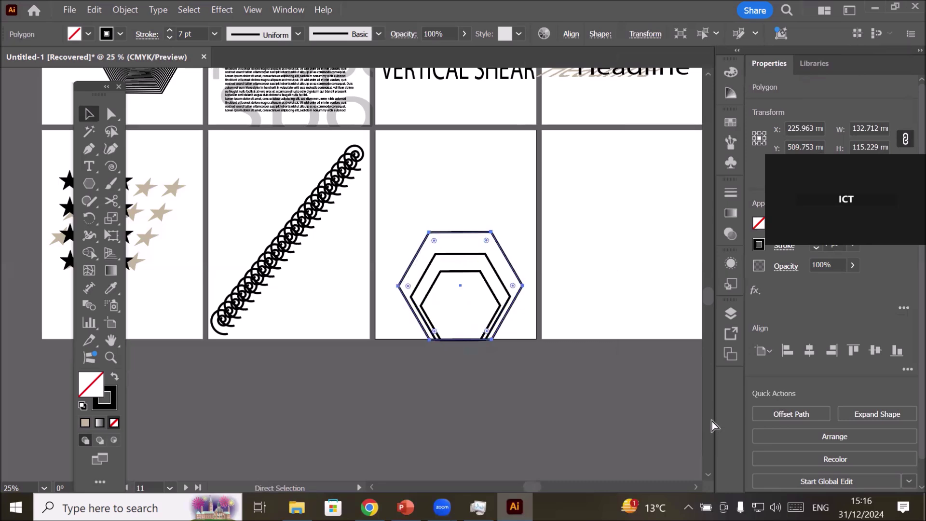
key(ctrl+d)
key(ctrl+d)
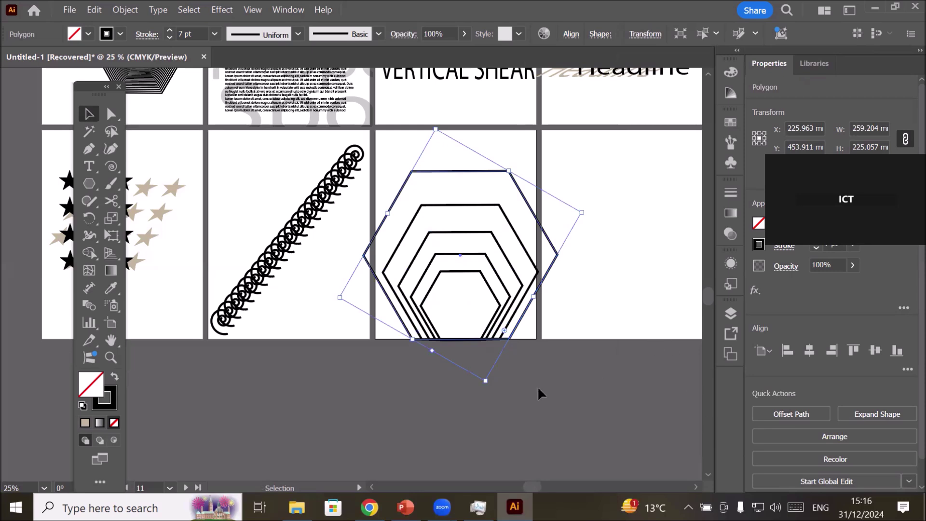
click(520, 393)
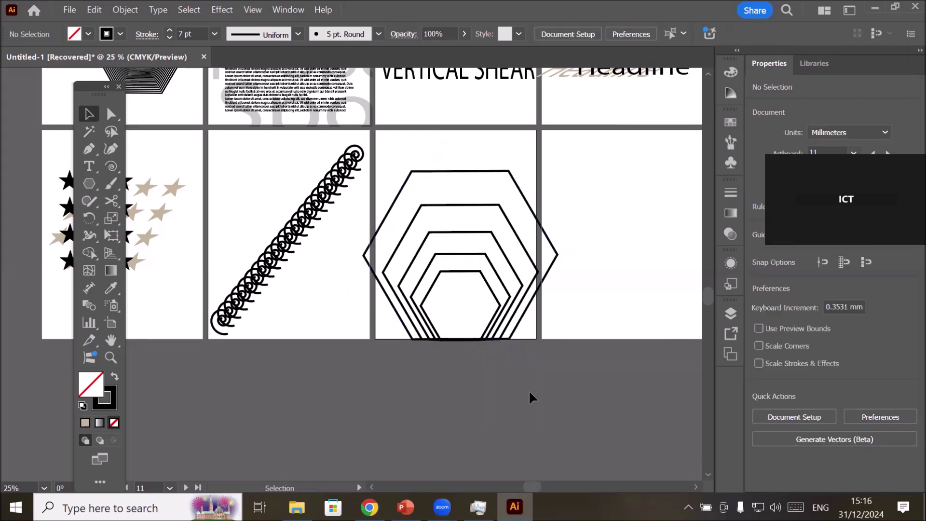
Delete all the nested hexagons from the artboard
key(space)
drag(631, 304, 411, 248)
drag(221, 108, 397, 322)
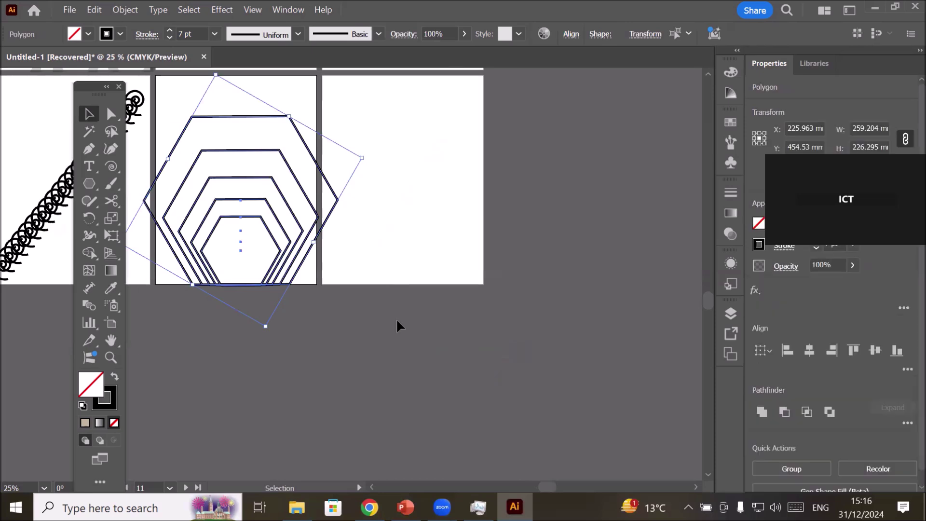
key(Delete)
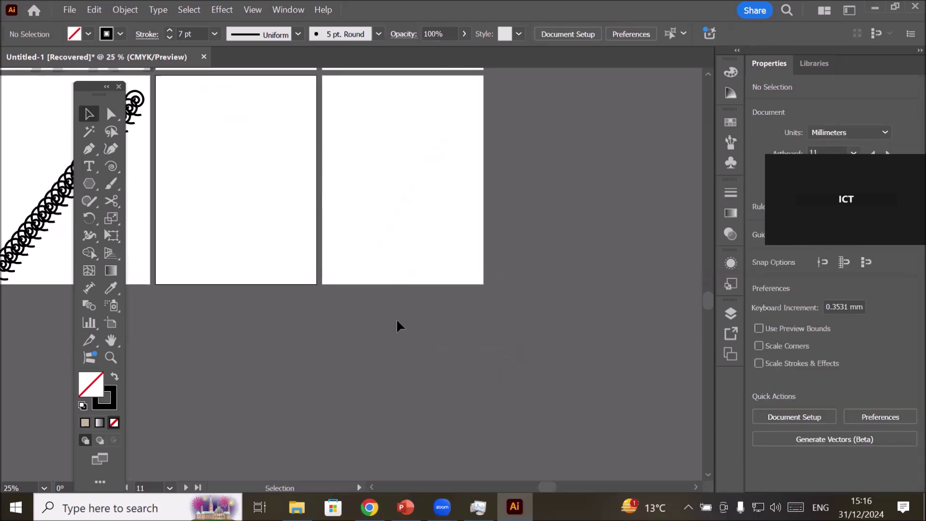
Draw a horizontal line about 158 mm long near the artboard's lower edge and move it up across the artboard's right edge
click(109, 167)
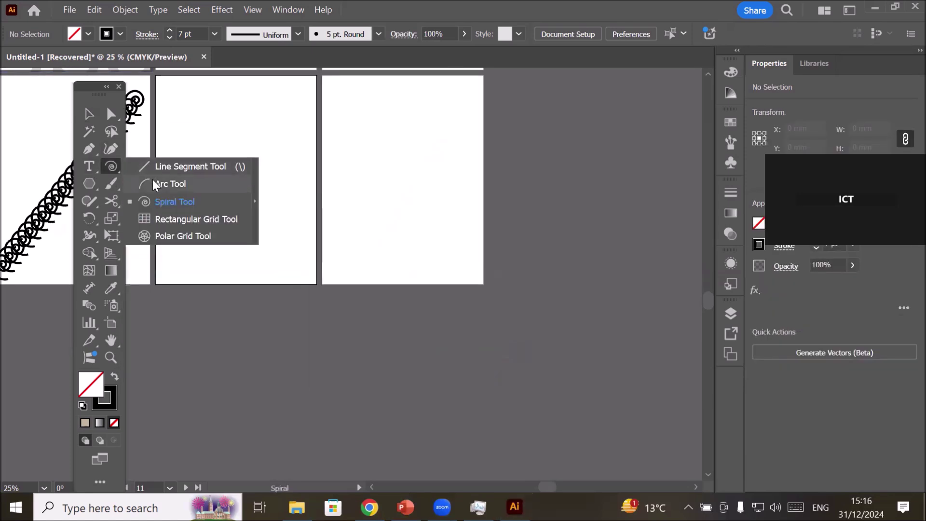
click(151, 167)
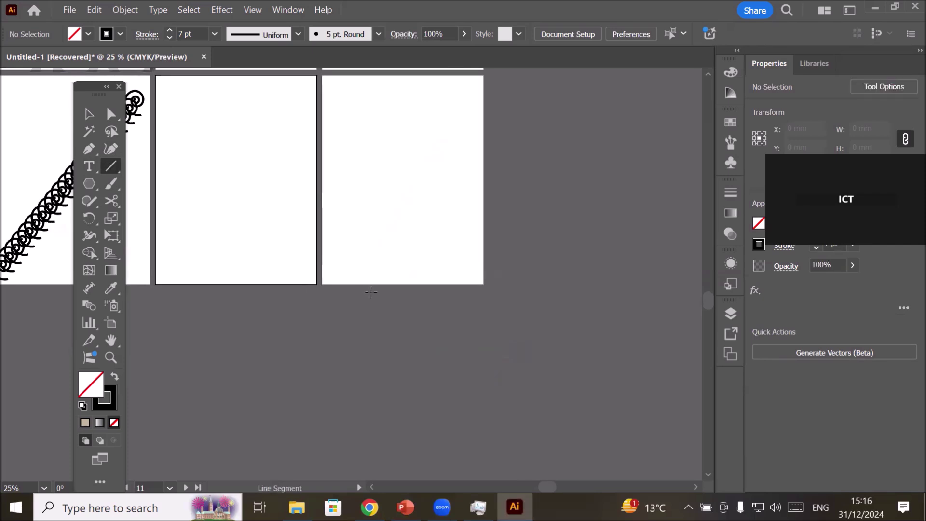
drag(179, 266, 298, 266)
click(89, 115)
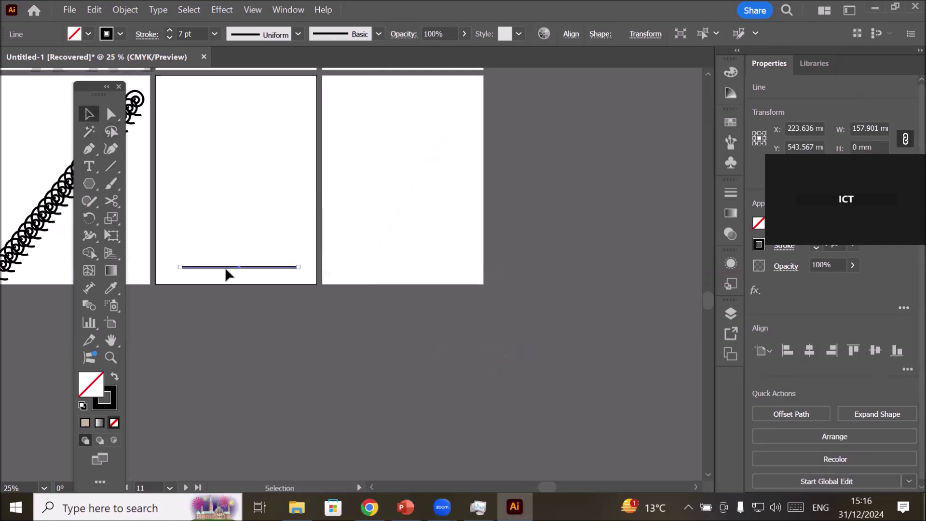
drag(226, 268, 273, 172)
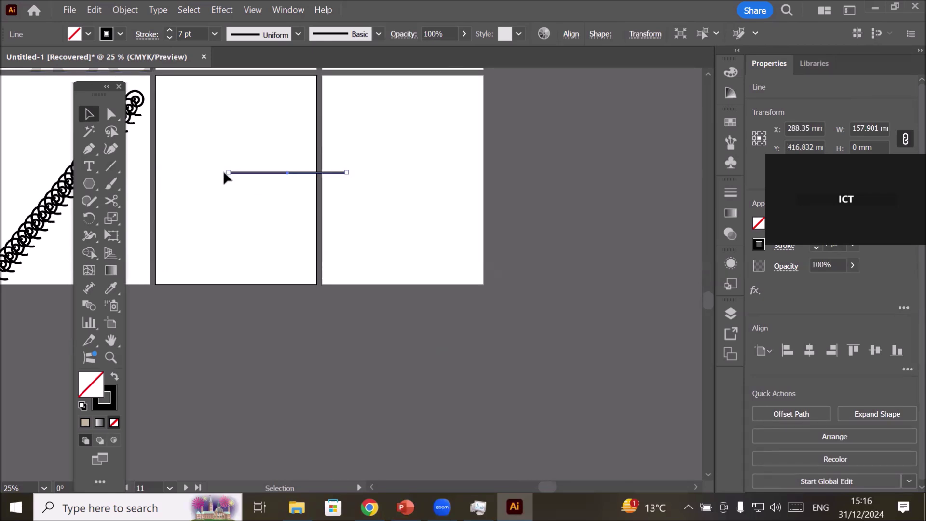
Start Transform Each on the horizontal line and set its horizontal and vertical scale to 100%
click(120, 8)
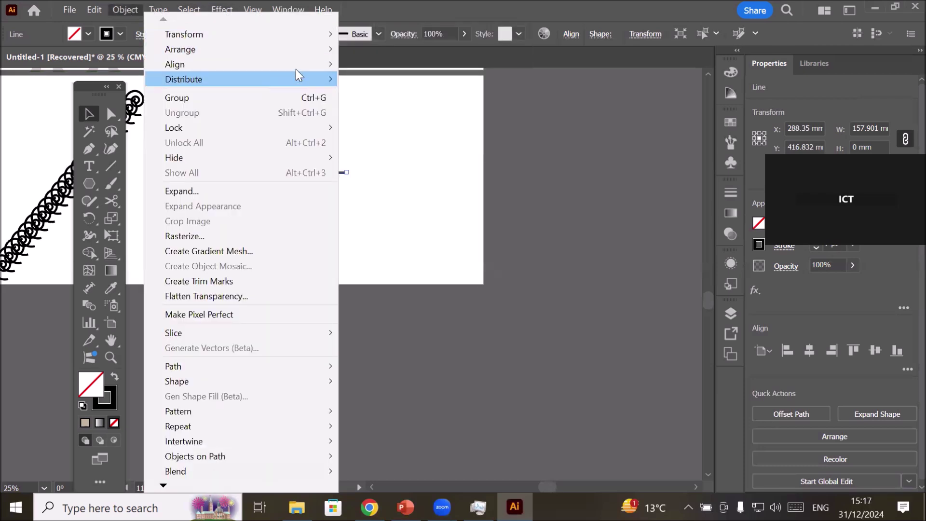
mouse_move(299, 37)
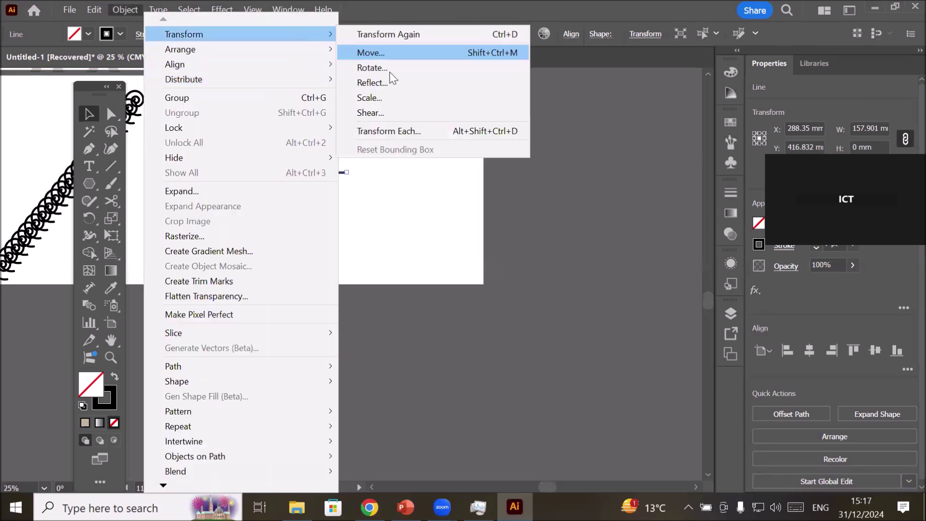
click(427, 132)
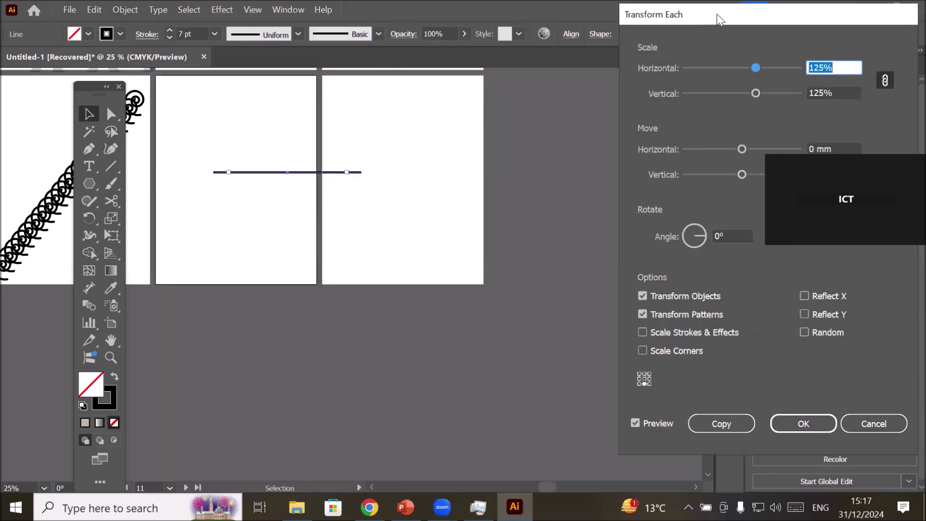
drag(696, 15, 601, 13)
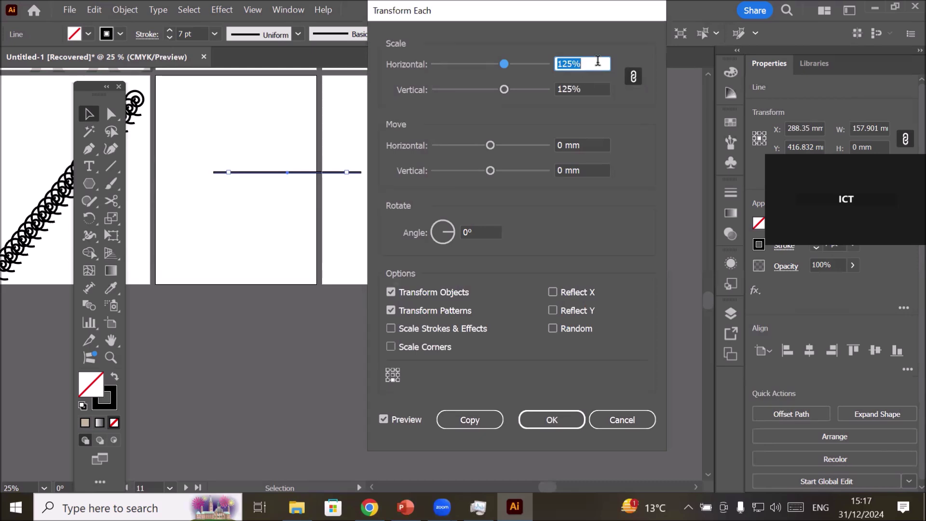
click(570, 62)
key(Down)
key(Down)
key(Down)
key(Down)
key(Down)
key(Down)
key(Down)
key(Down)
key(Down)
key(Down)
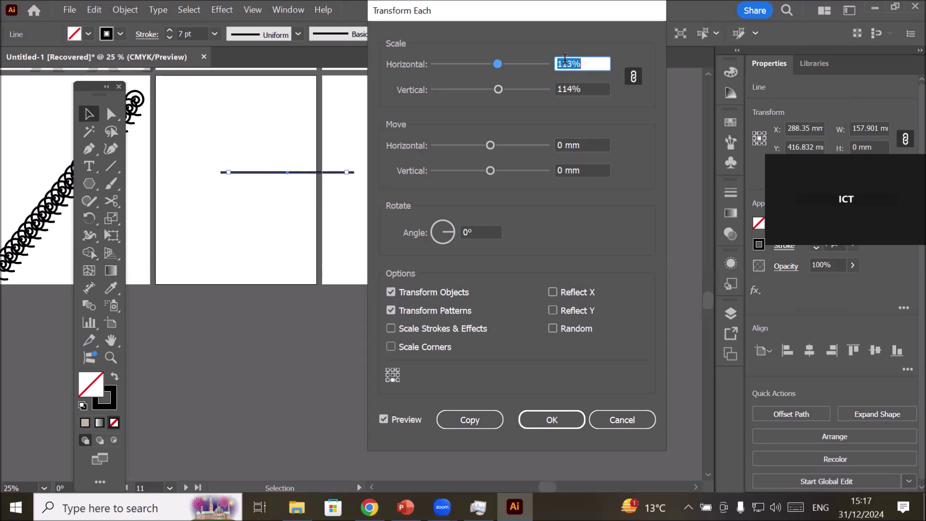
key(Down)
key(Down)
key(Down)
key(Down)
key(Down)
key(Down)
key(Down)
key(Down)
key(Down)
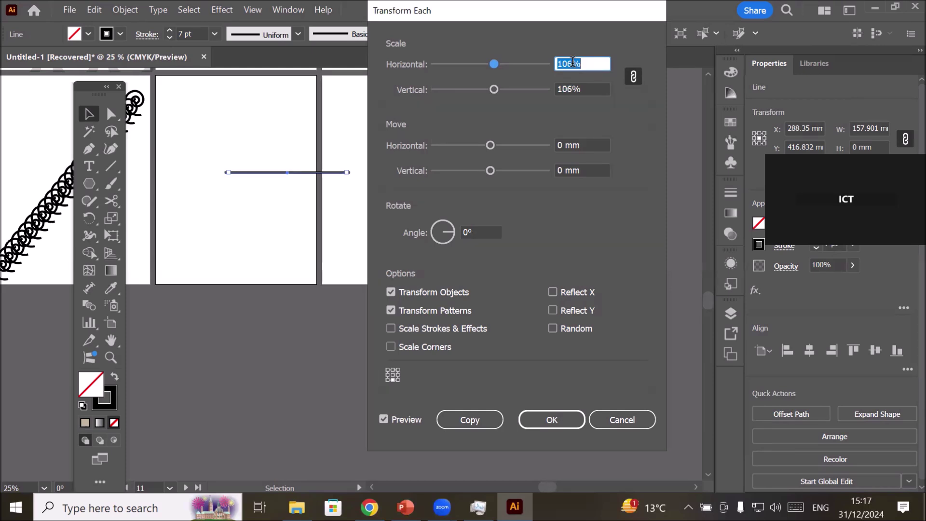
key(Down)
key(Down)
key(Down)
key(Down)
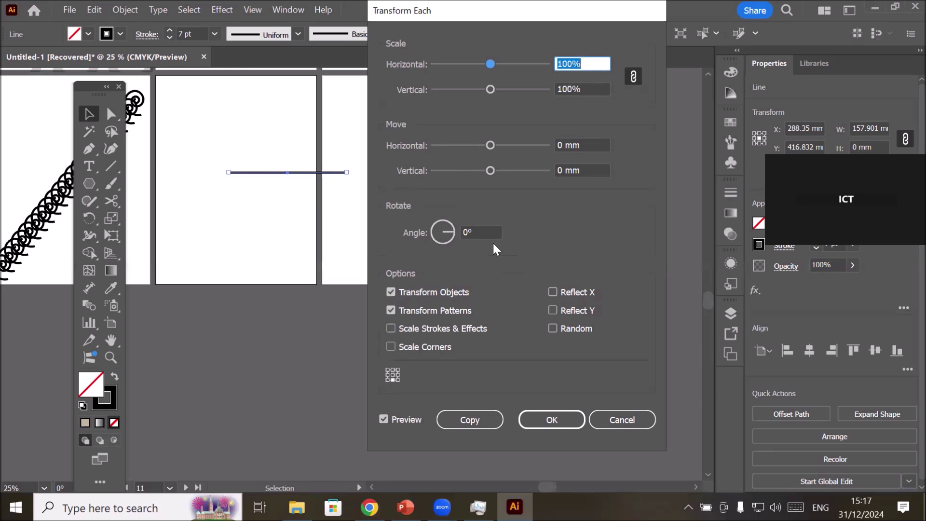
Create a copy of the line rotated 6° about the bottom-left reference point
click(477, 232)
key(Up)
key(Up)
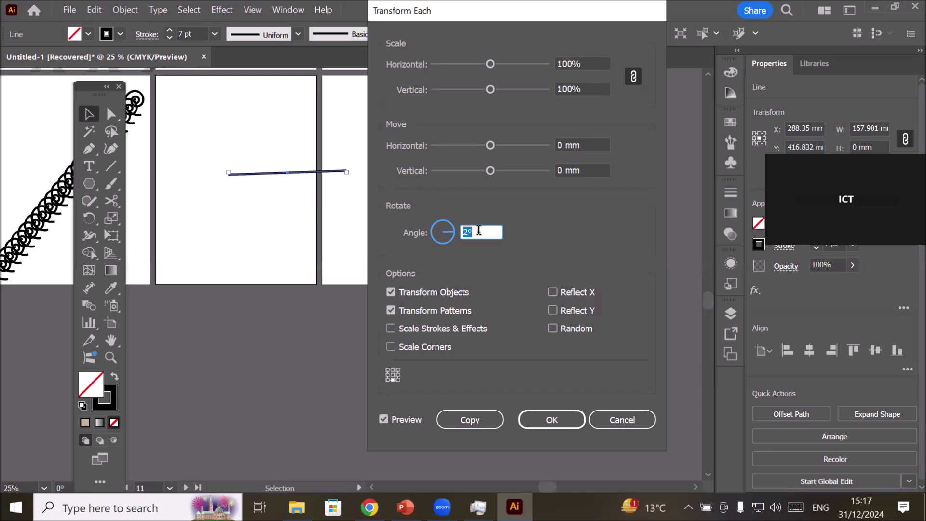
key(Up)
key(Up)
key(Up)
key(Up)
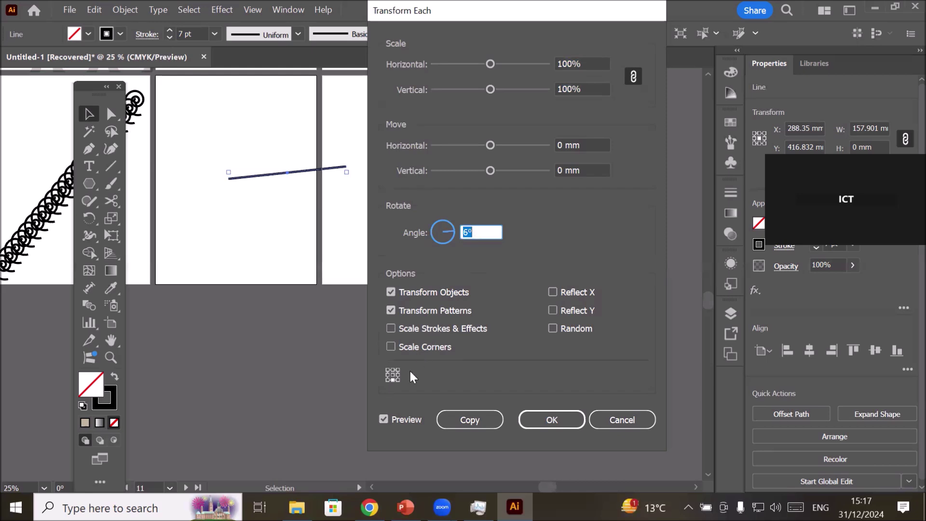
click(387, 379)
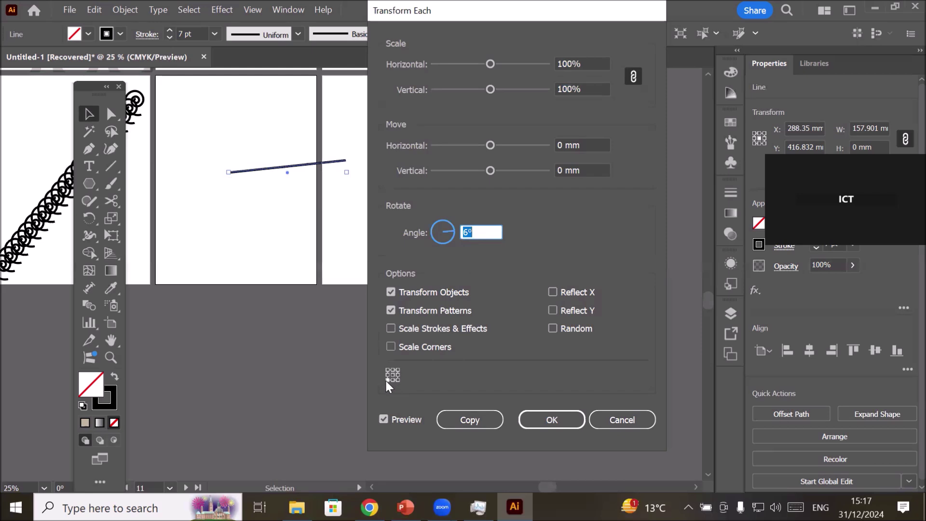
click(462, 418)
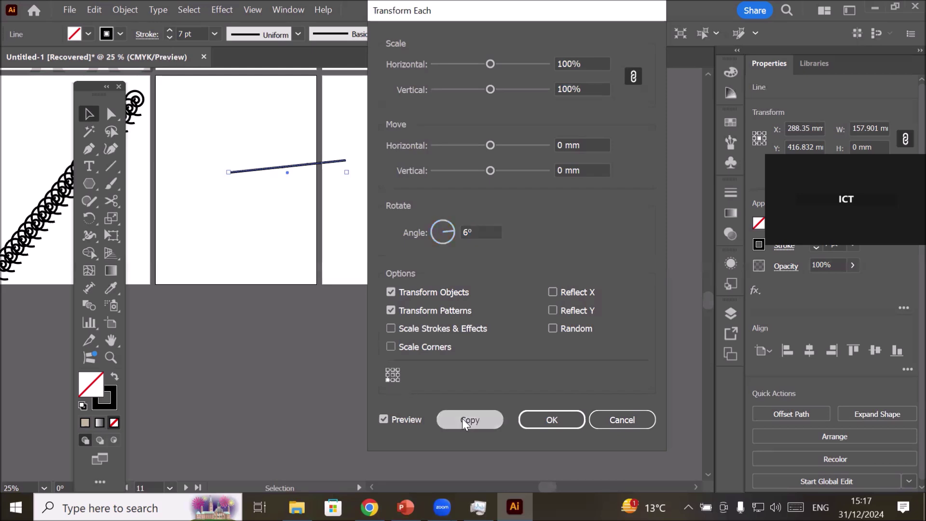
Repeat the line's rotated-copy transform 14 times to form a quarter-circle fan
key(ctrl+d)
key(ctrl+d)
key(ctrl+d)
key(ctrl+d)
key(ctrl+d)
key(ctrl+d)
key(ctrl+d)
key(ctrl+d)
key(ctrl+d)
key(ctrl+d)
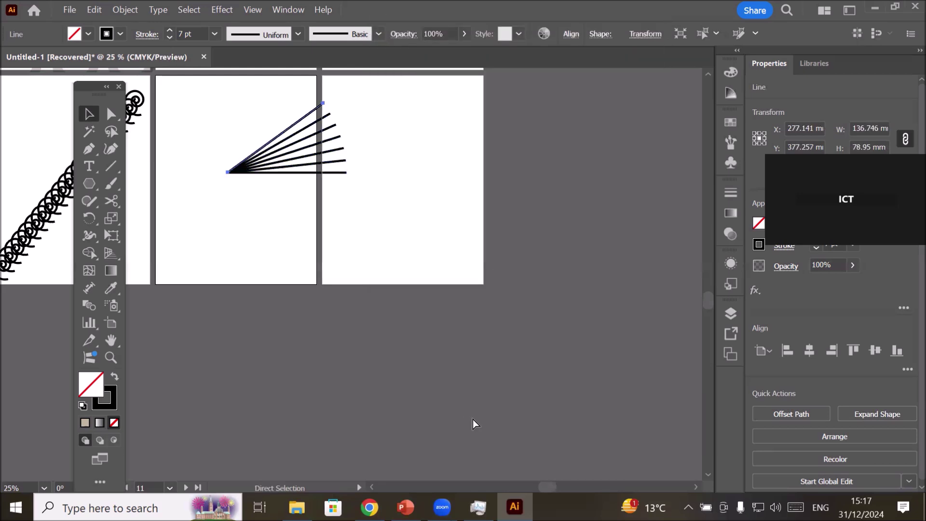
key(ctrl+d)
key(ctrl+d)
key(ctrl+d)
key(ctrl+d)
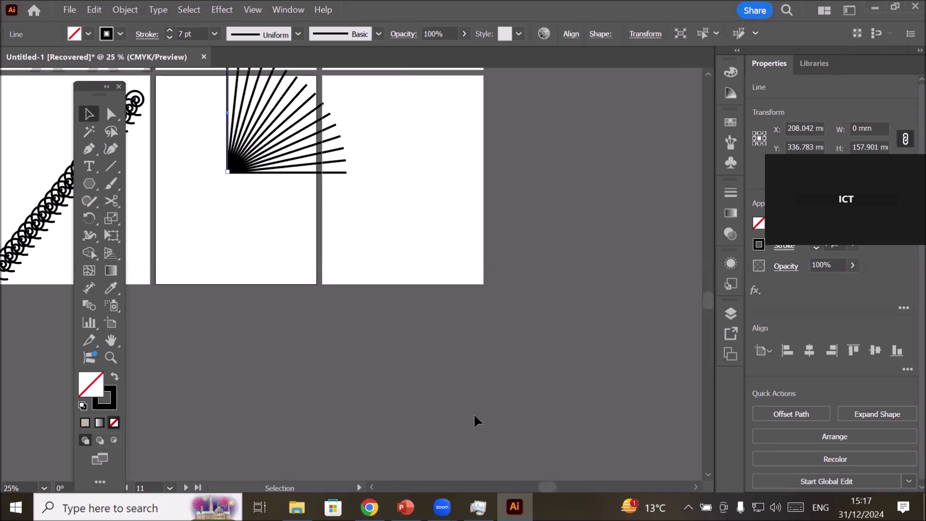
Draw a thin horizontal rectangle about 149 by 10 mm near the bottom of the artboard beside the fan
click(89, 183)
click(174, 184)
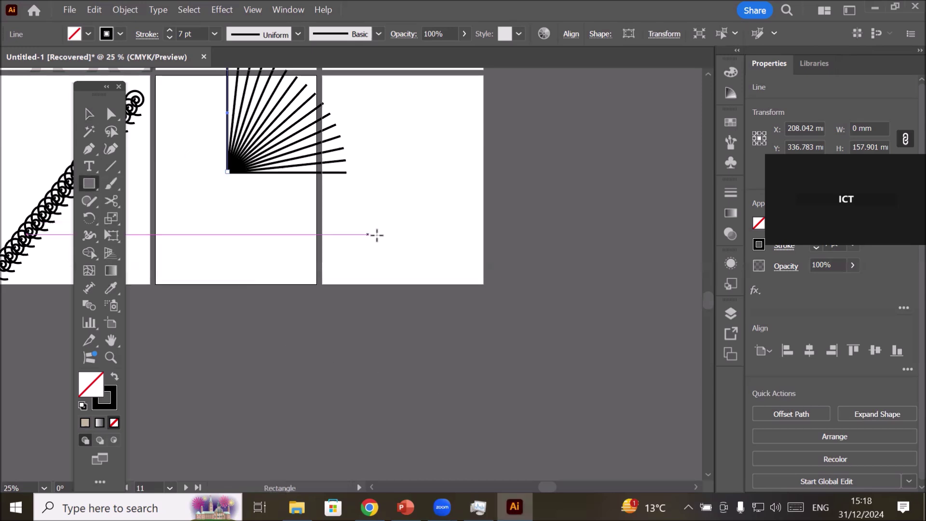
drag(369, 255, 481, 262)
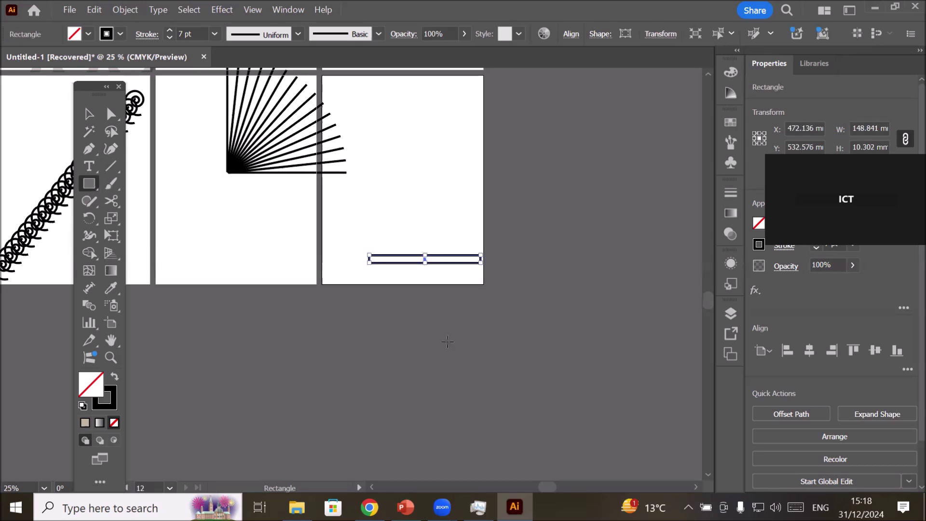
click(116, 9)
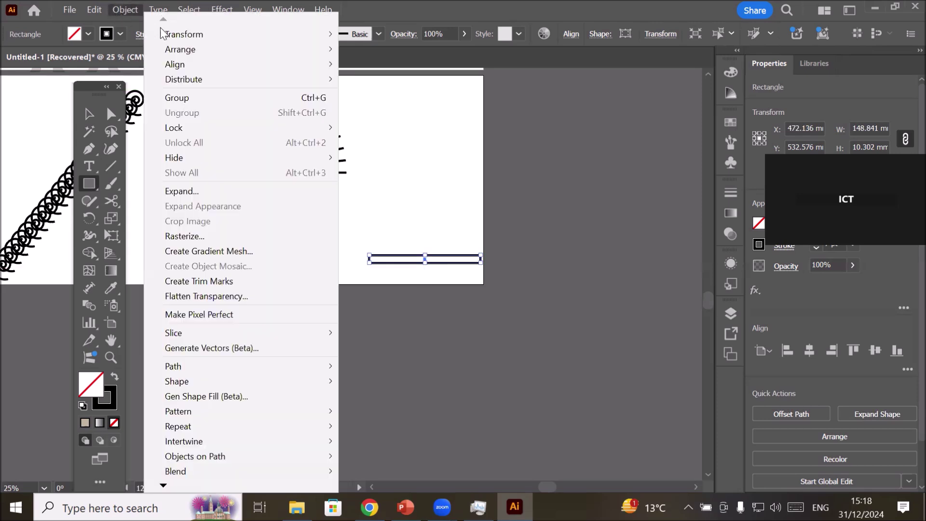
mouse_move(179, 33)
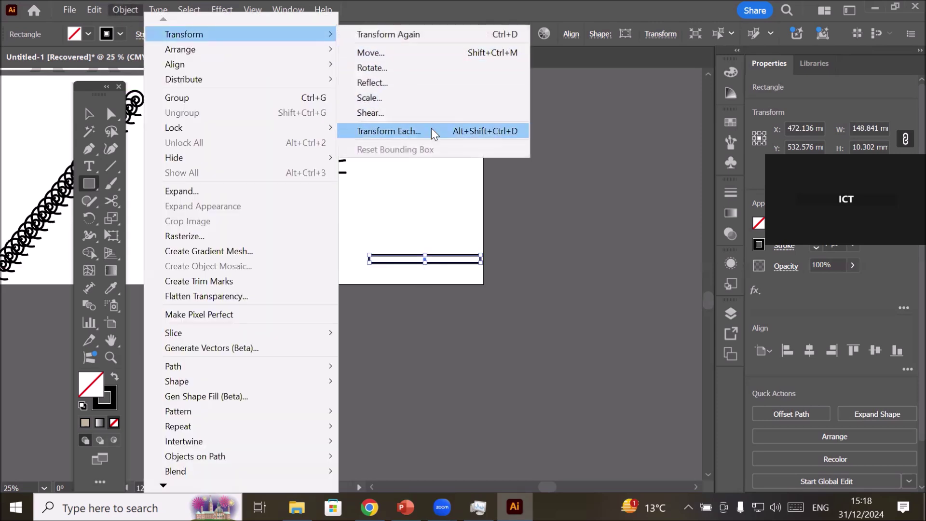
click(431, 129)
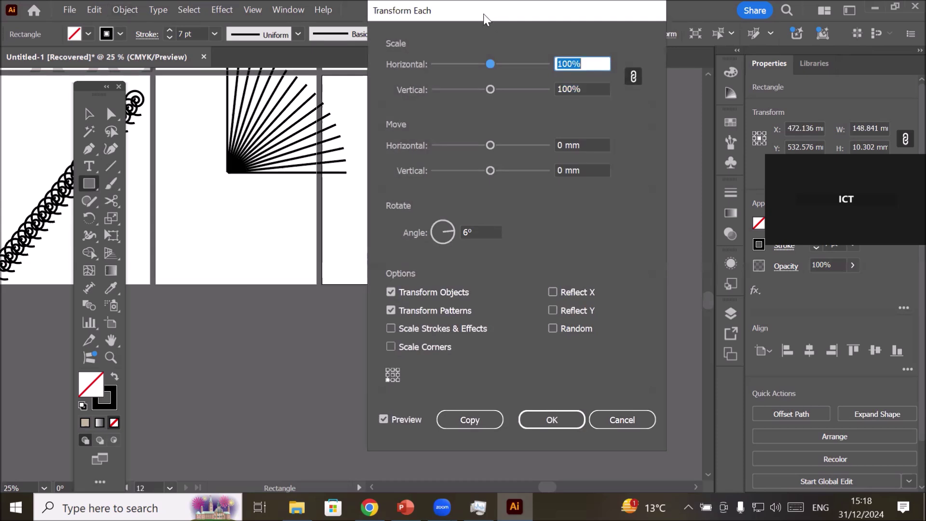
drag(481, 7, 665, 53)
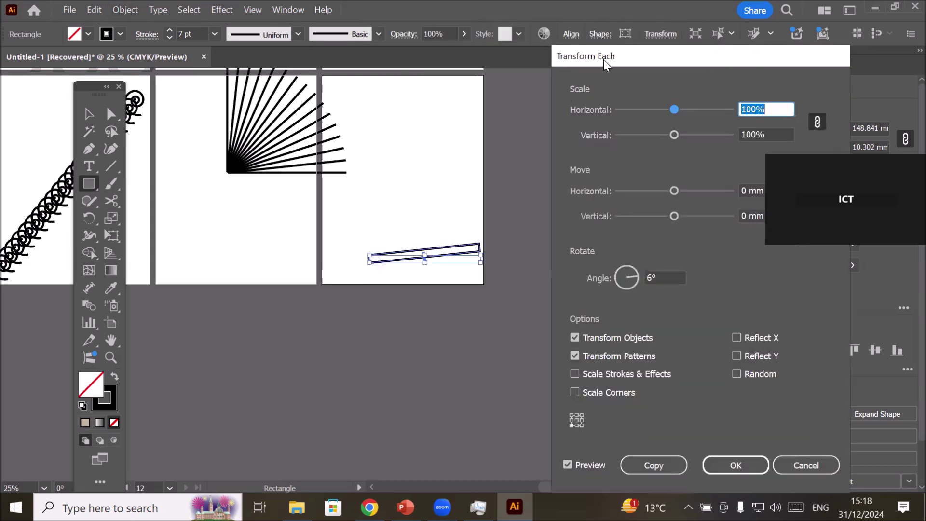
drag(603, 59, 630, 53)
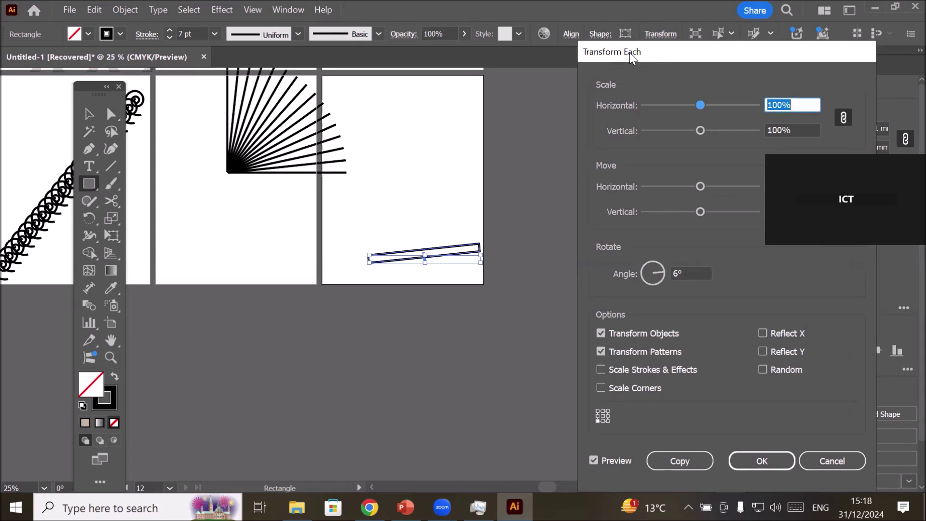
key(Escape)
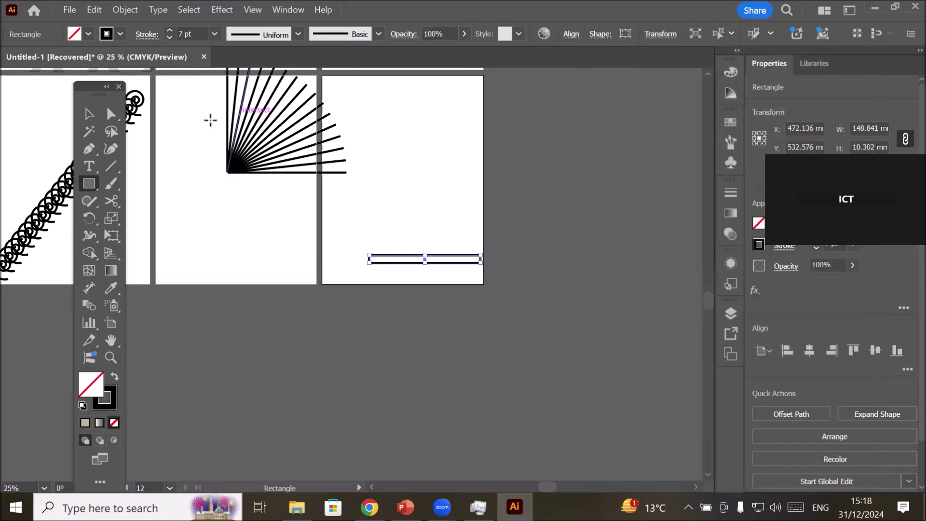
Select the whole fan of lines and move it against its artboard's left edge, fully inside the artboard
click(89, 113)
drag(197, 106, 376, 189)
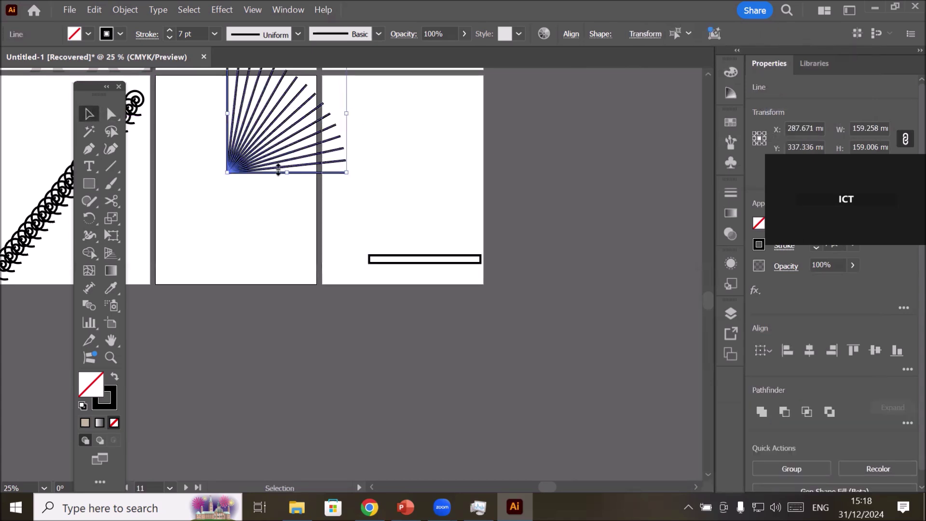
drag(271, 169, 200, 199)
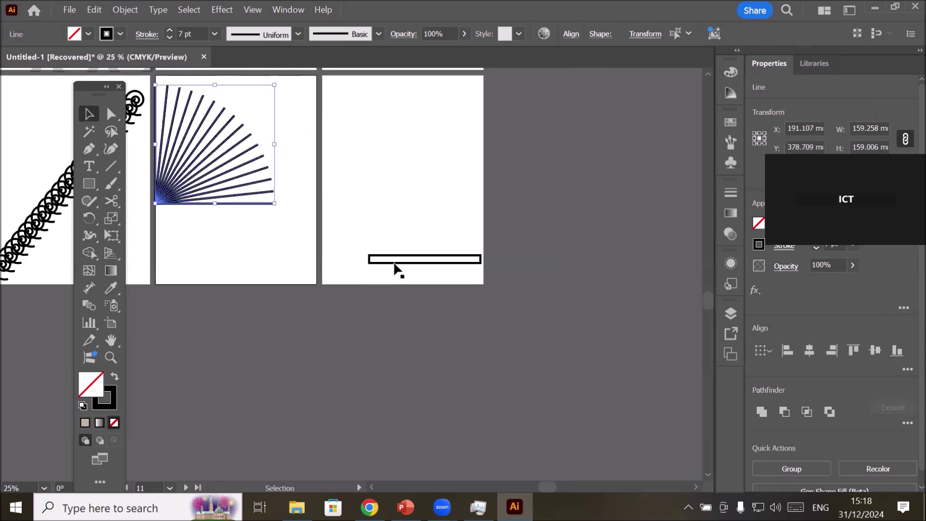
Move the thin rectangle to its artboard's bottom-left corner and widen it to about 215 mm, spanning the artboard
click(397, 267)
drag(396, 266, 321, 271)
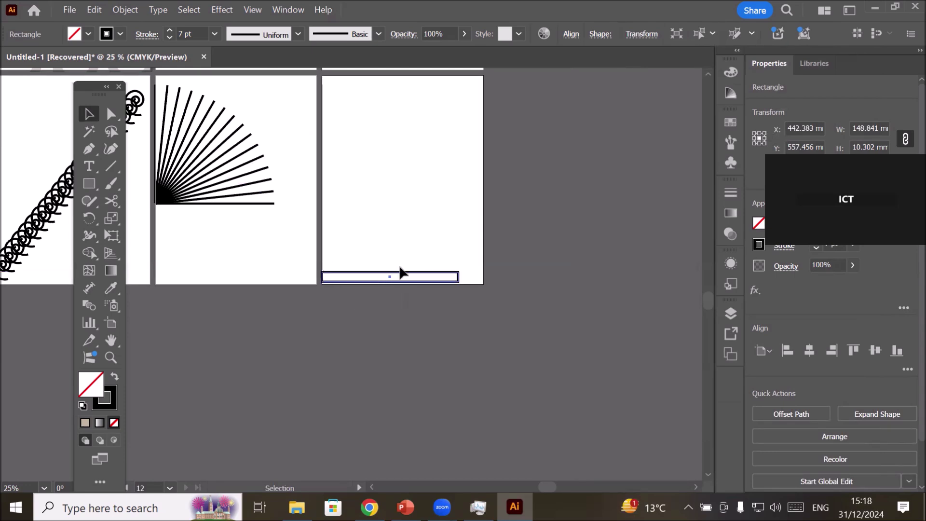
drag(458, 272, 483, 274)
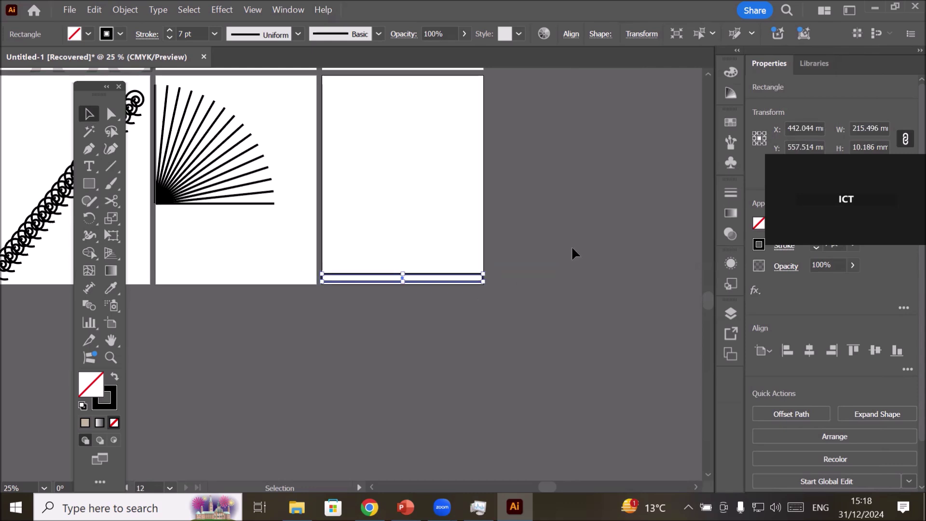
Start Transform Each on the wide rectangle with the bottom-centre reference point and a 0° rotation angle
scroll(571, 245, up, 2)
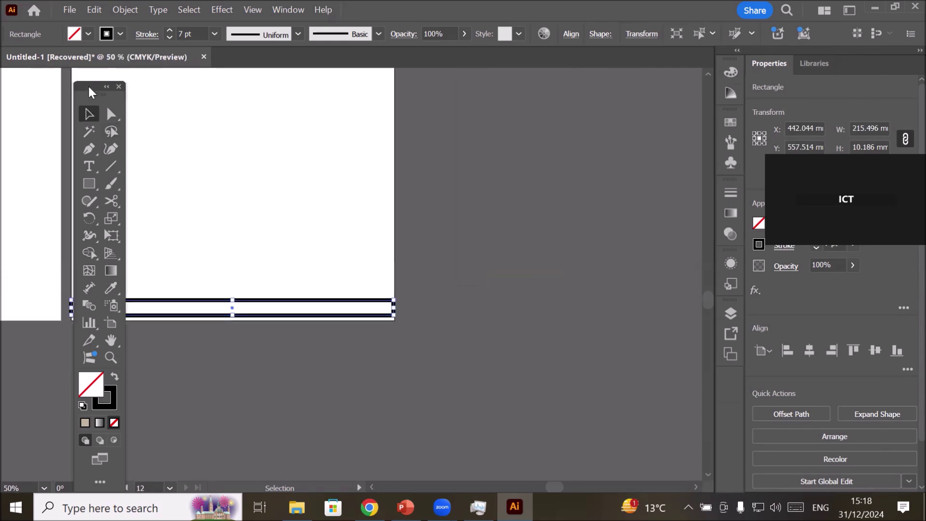
click(122, 10)
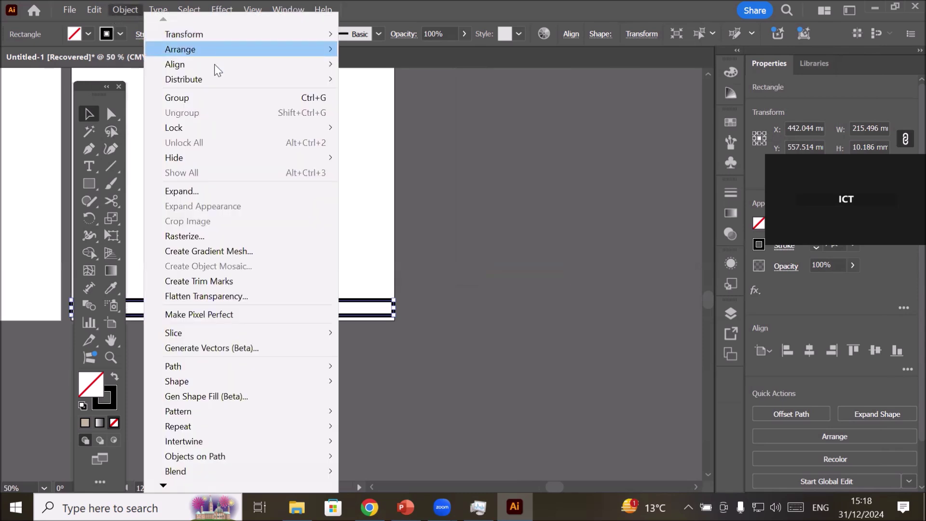
mouse_move(219, 35)
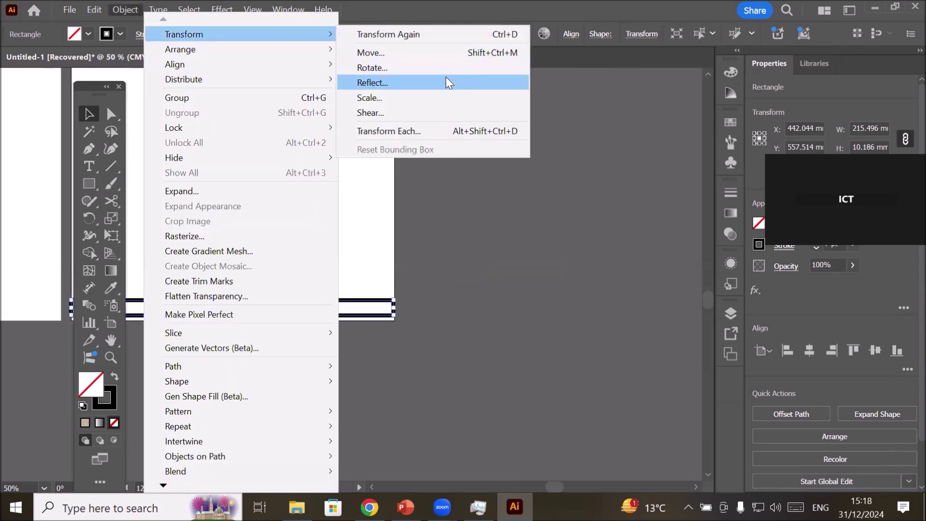
click(429, 131)
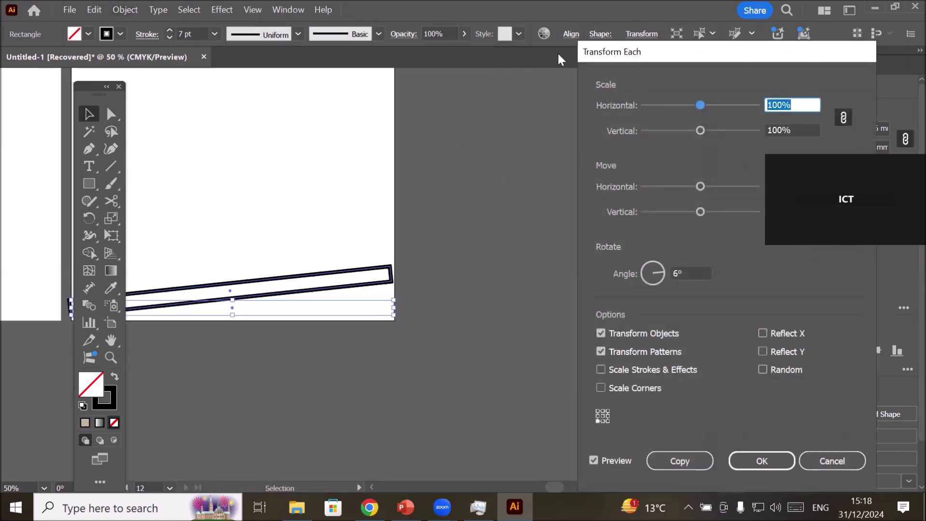
drag(699, 67, 606, 67)
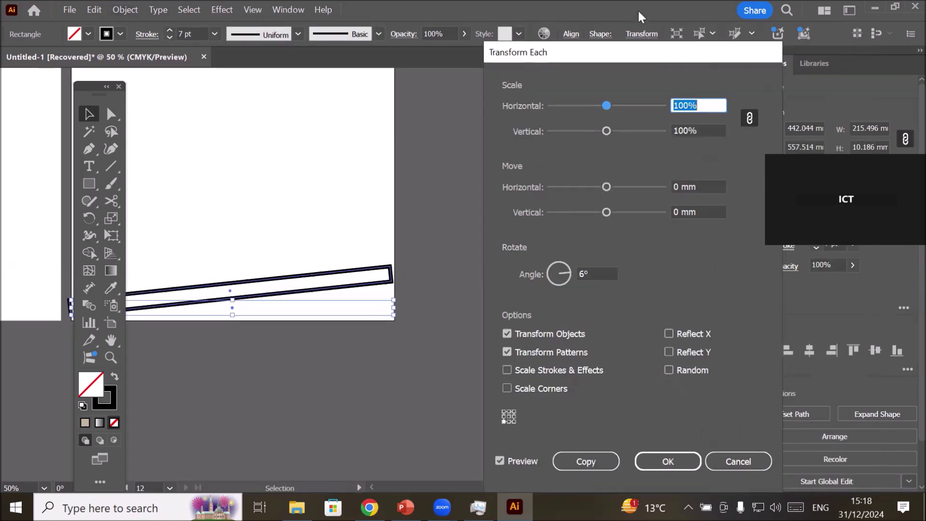
drag(690, 52, 637, 11)
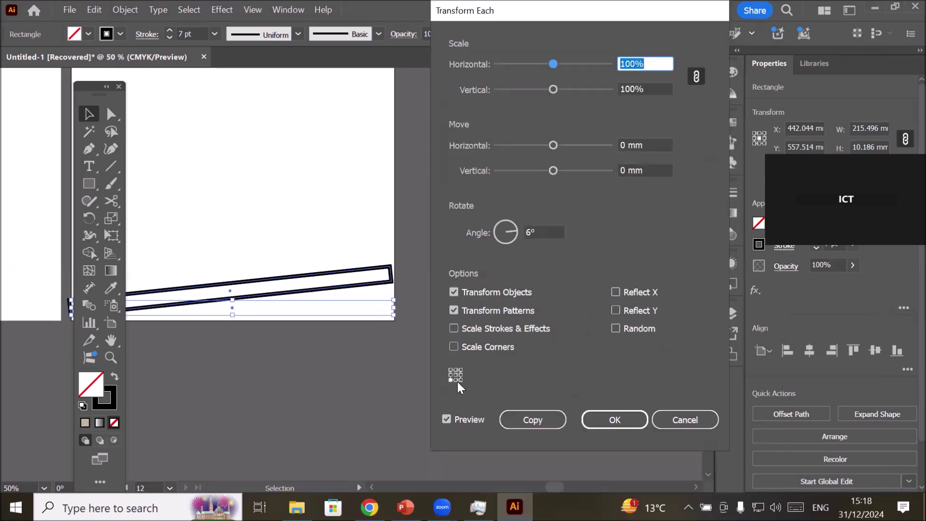
click(455, 380)
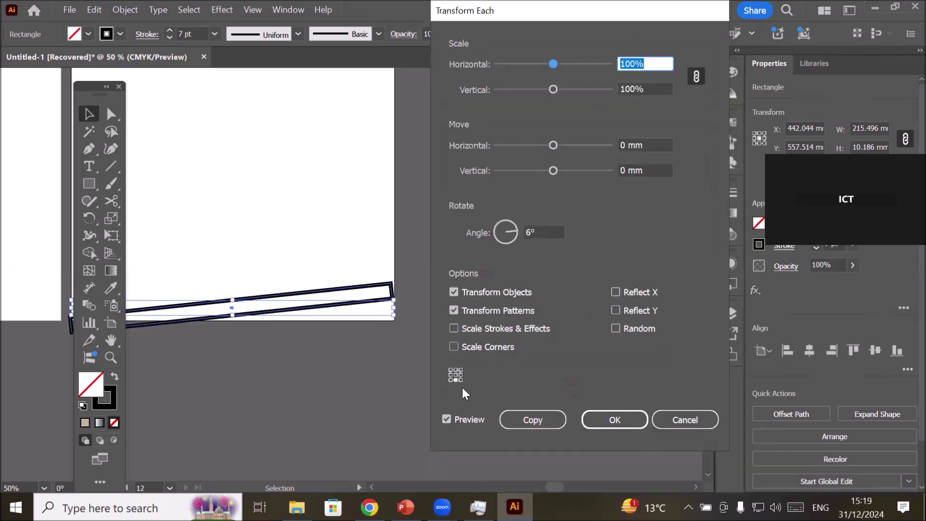
click(543, 231)
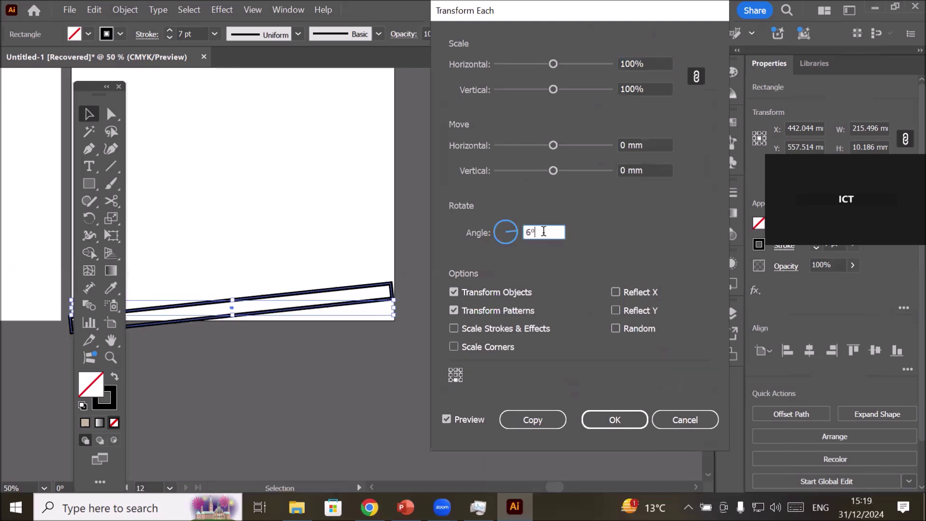
key(Down)
key(Down)
key(Down)
key(Down)
key(Down)
key(Down)
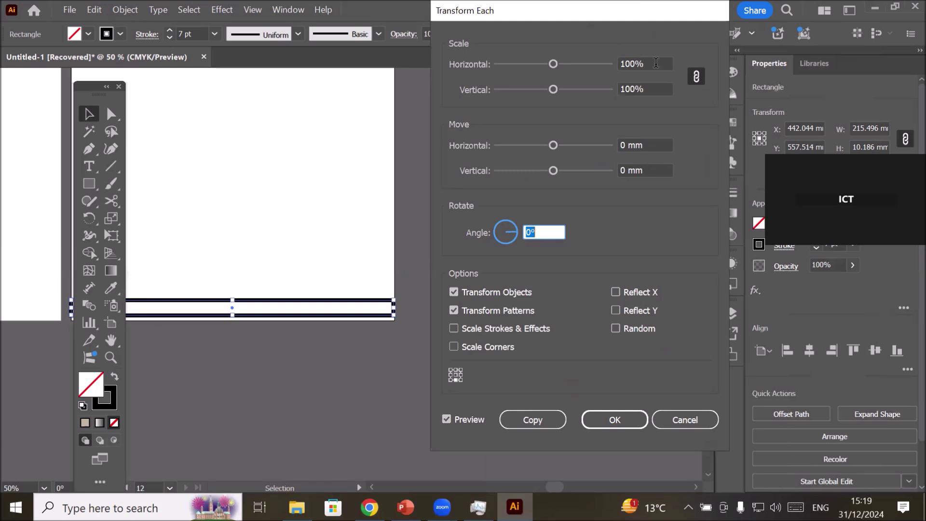
Set the rectangle's horizontal and vertical scale to 95% in Transform Each
click(656, 63)
key(Down)
key(Down)
key(Down)
key(Down)
key(Down)
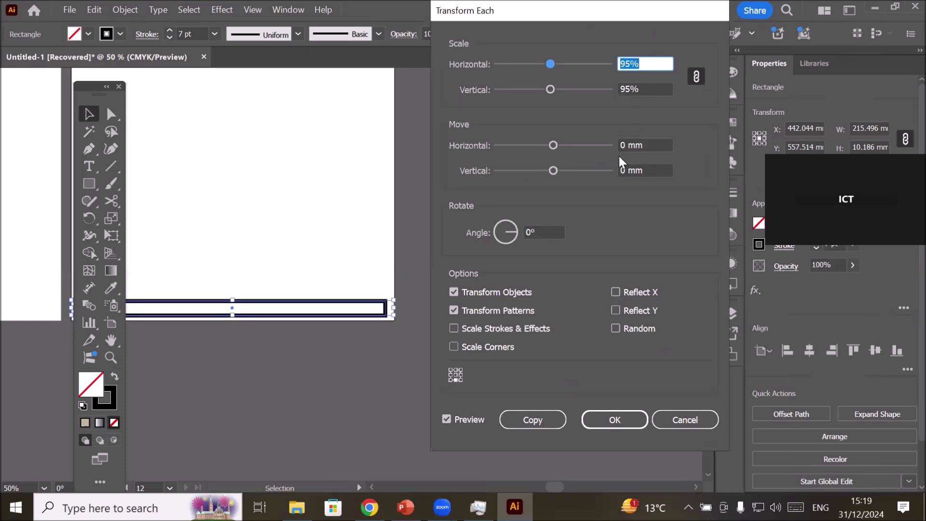
Set the rectangle's vertical move to -11 mm in Transform Each and create the transformed copy
click(646, 170)
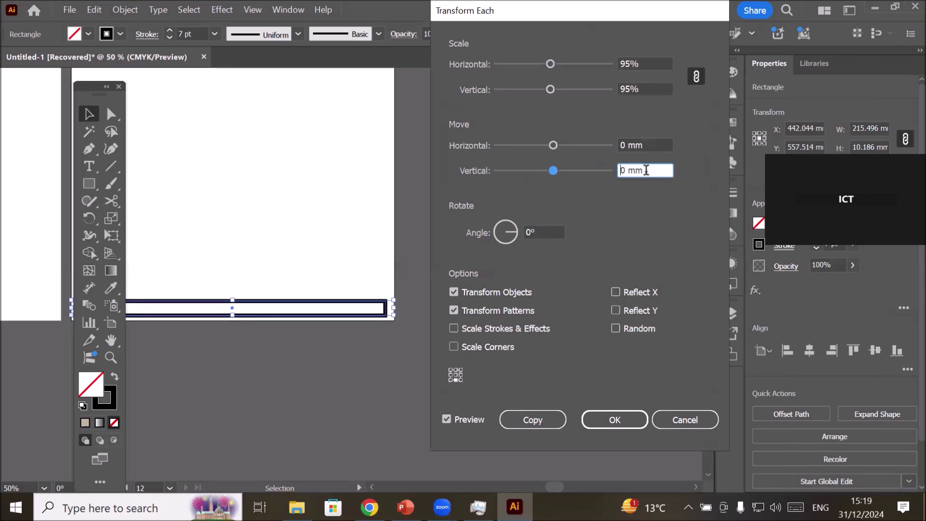
key(Down)
key(Down)
key(Down)
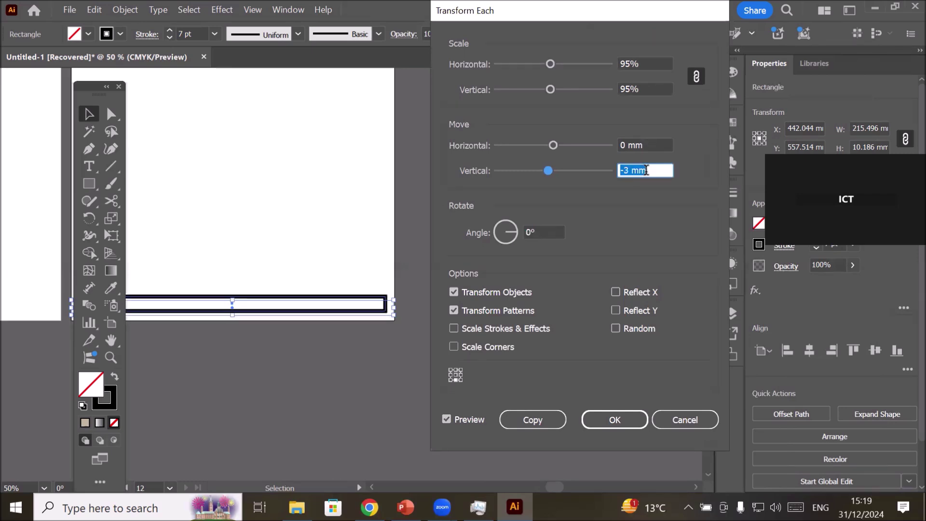
key(Down)
key(Down)
key(Down)
key(Down)
key(Down)
key(Down)
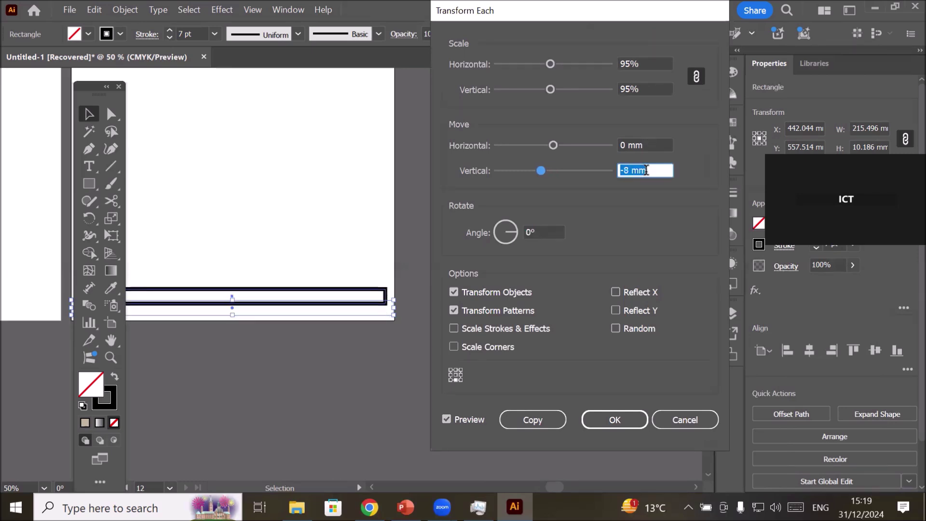
key(Down)
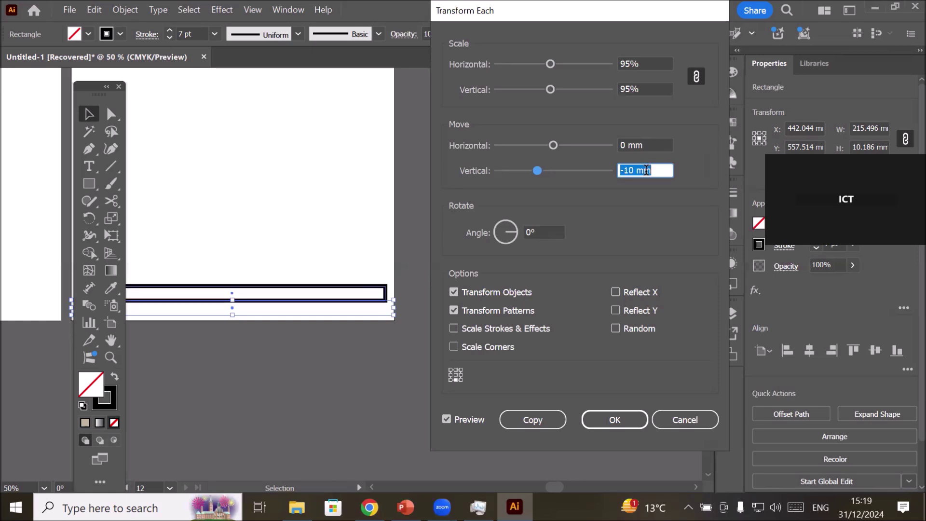
key(Down)
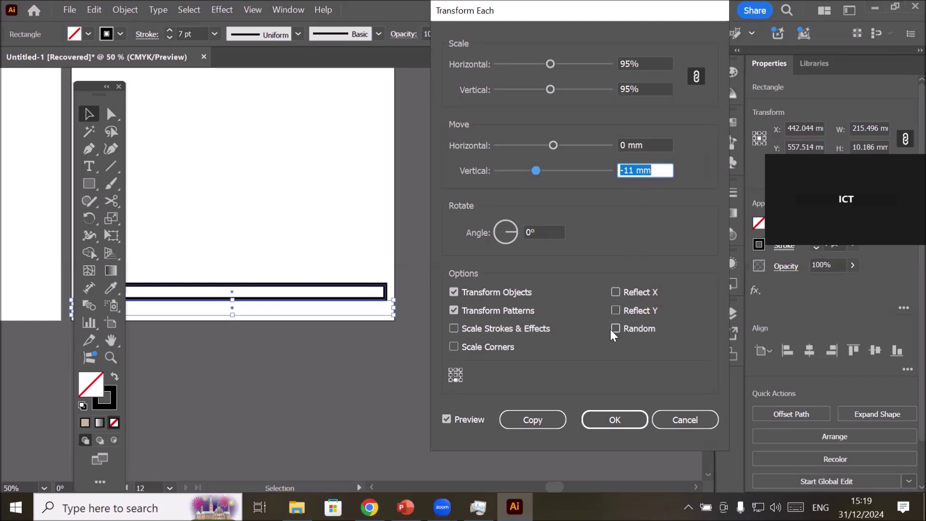
click(530, 428)
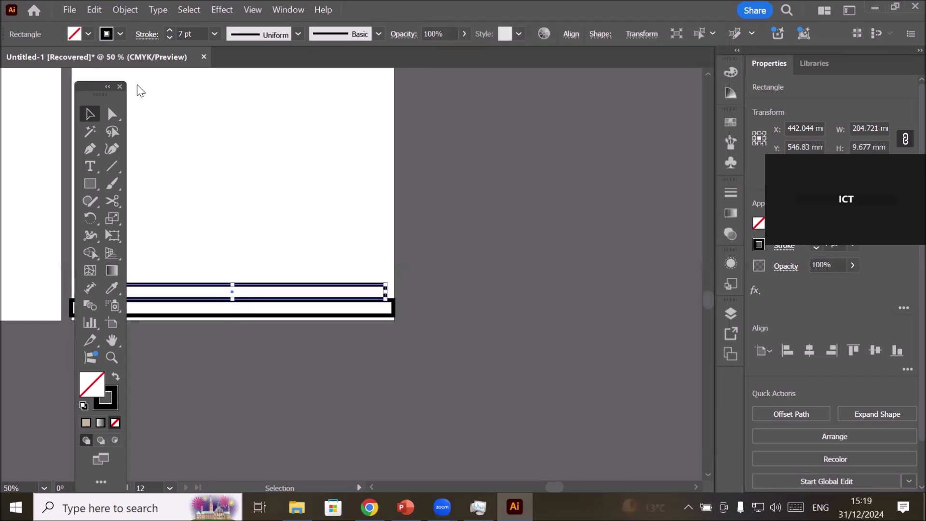
Repeat the transformed copy until the stack of shrinking rectangles reaches the artboard's top edge, keeping the tools clear of the artwork
drag(86, 85, 592, 109)
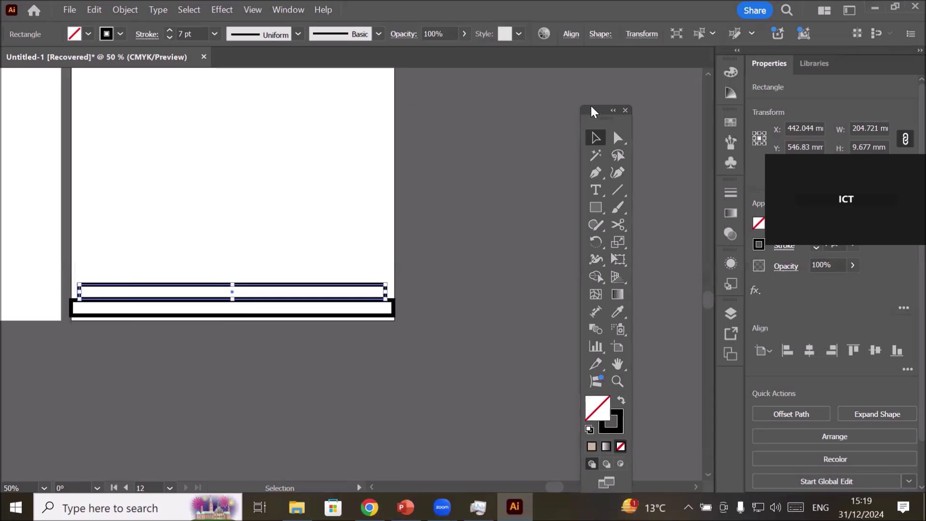
key(ctrl+d)
key(ctrl+d)
key(ctrl+d)
key(ctrl+d)
key(ctrl+d)
key(ctrl+d)
key(ctrl+d)
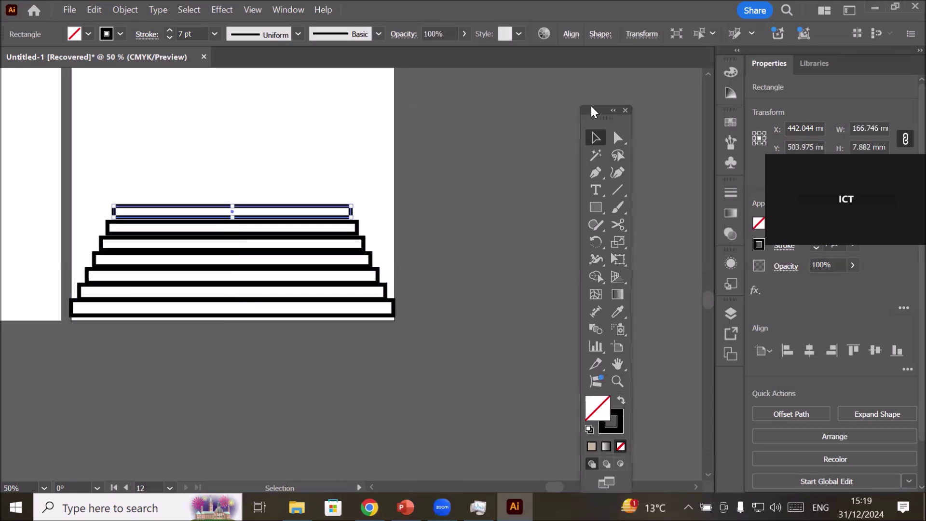
key(ctrl+d)
key(ctrl+d)
key(ctrl+d)
key(ctrl+d)
key(ctrl+d)
key(ctrl+d)
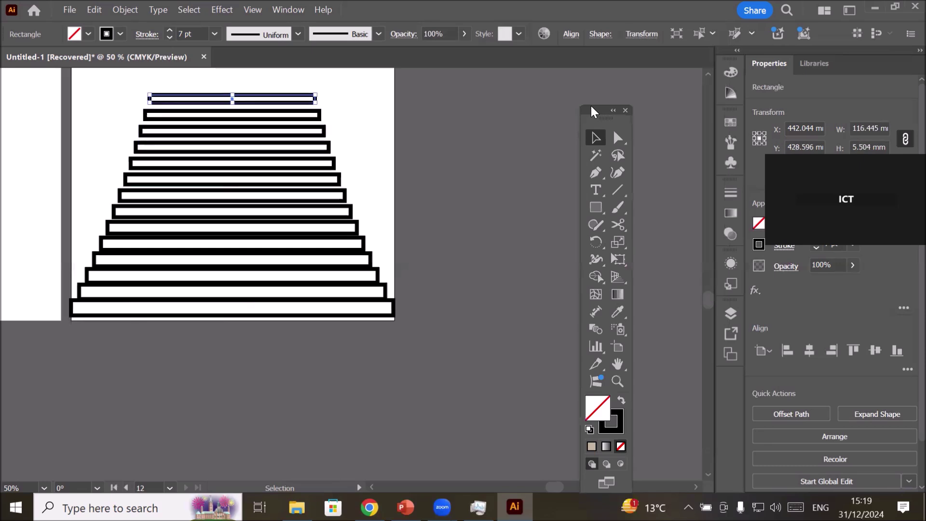
key(ctrl+d)
key(ctrl+minus)
key(ctrl+minus)
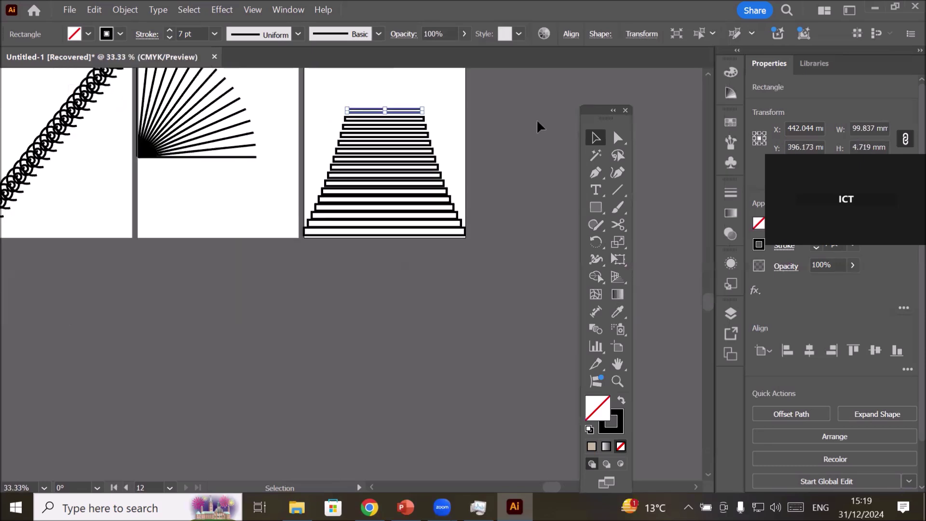
scroll(711, 76, up, 3)
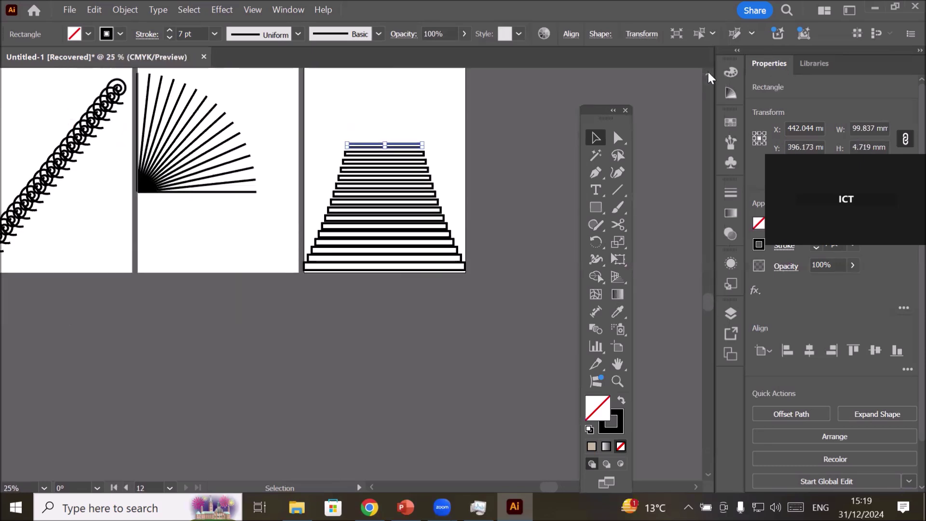
key(ctrl+d)
key(ctrl+d)
key(ctrl+d)
key(ctrl+d)
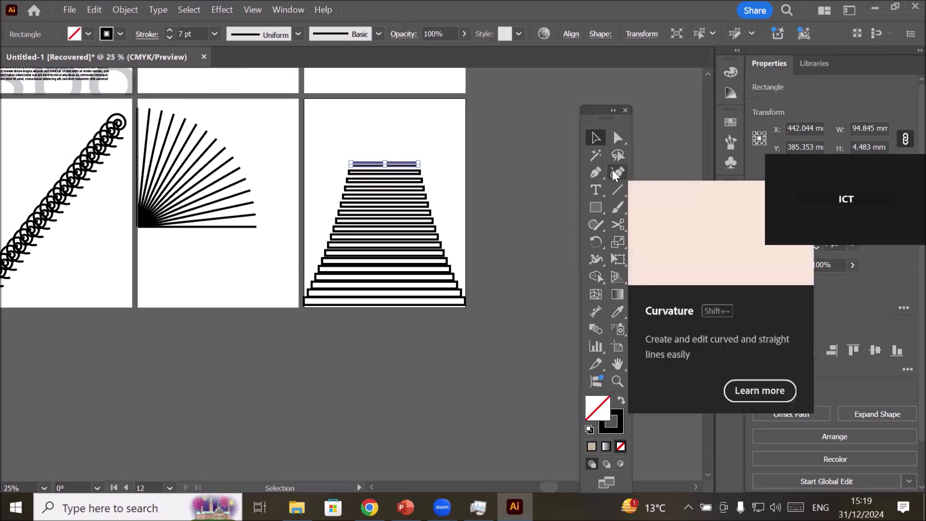
key(ctrl+d)
key(ctrl+d)
key(ctrl+d)
key(ctrl+d)
key(ctrl+d)
key(ctrl+d)
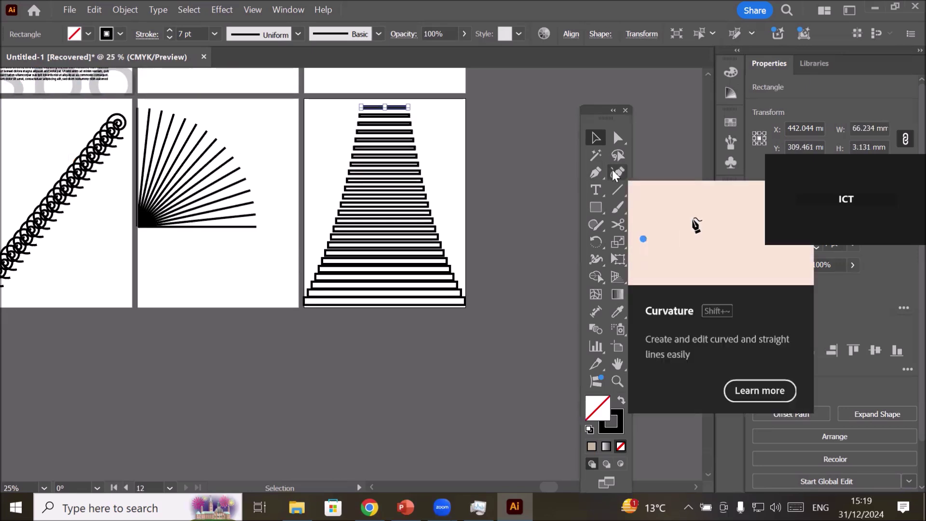
click(475, 320)
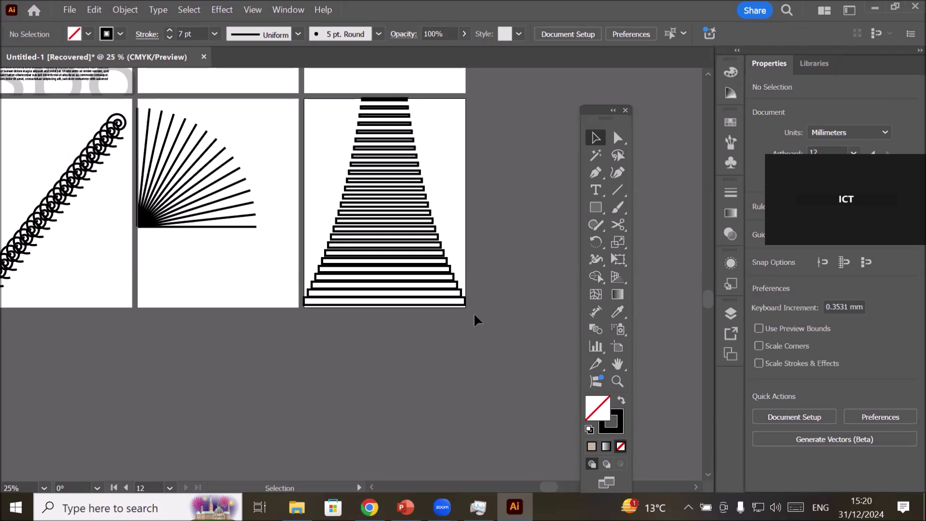
Select the whole stack of rectangles and move it two artboards to the left, over the diagonal chain of spirals
scroll(371, 115, down, 1)
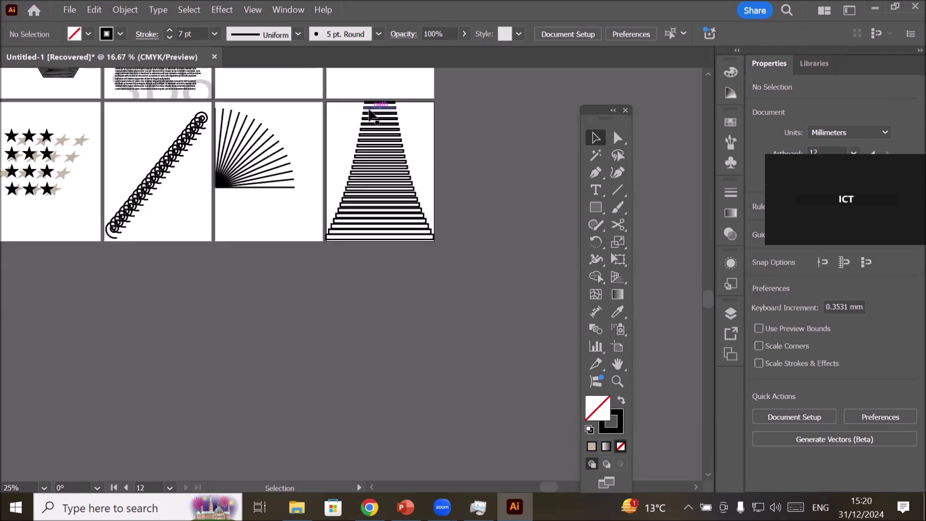
click(383, 232)
drag(383, 232, 169, 234)
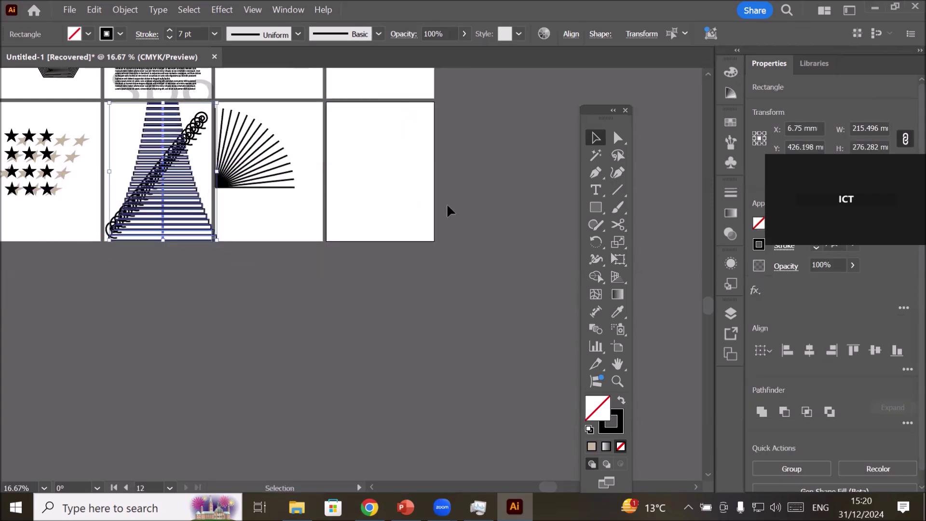
Draw a flat ellipse about 107 by 28 mm in the emptied artboard and set its stroke to 2 pt
click(601, 211)
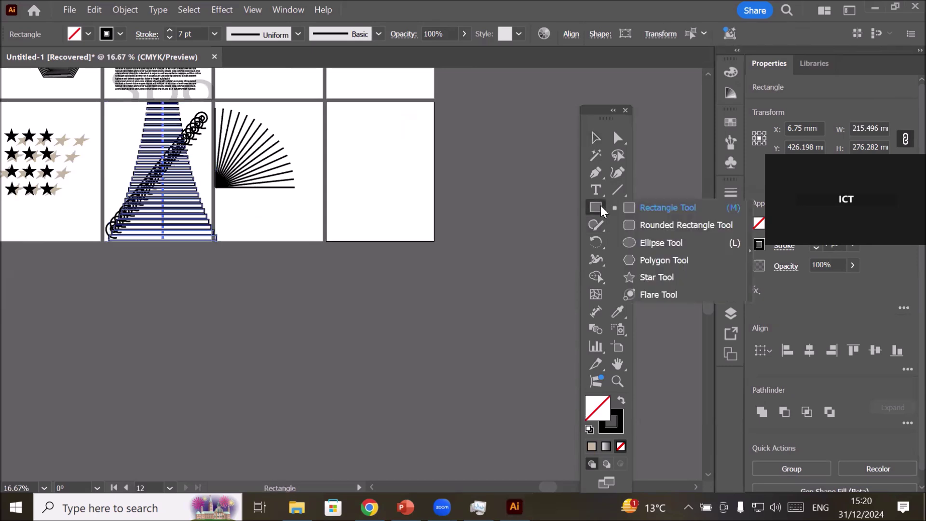
click(655, 243)
drag(374, 194, 429, 209)
click(170, 39)
click(170, 38)
click(170, 38)
click(170, 38)
click(170, 38)
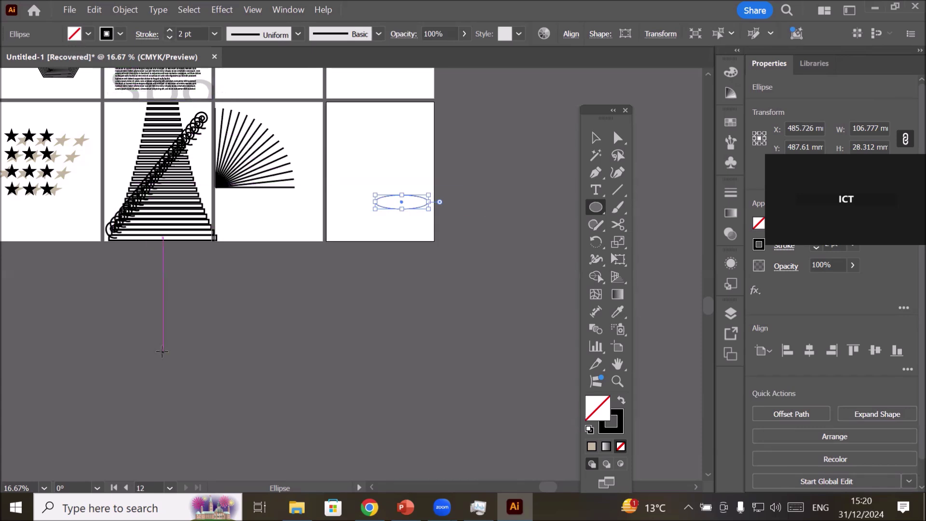
Fill the ellipse with light blue and move it up and right so it overlaps the artboard's right edge
click(88, 34)
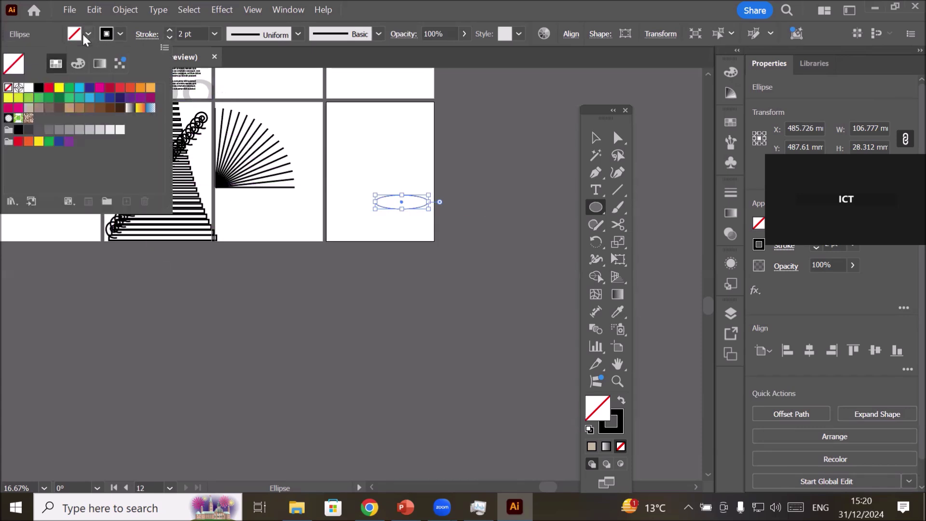
click(80, 90)
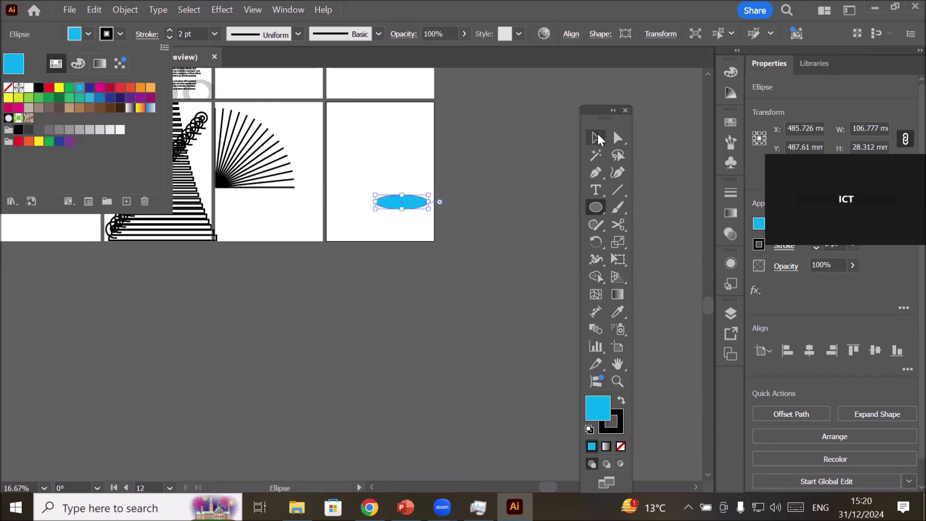
click(597, 139)
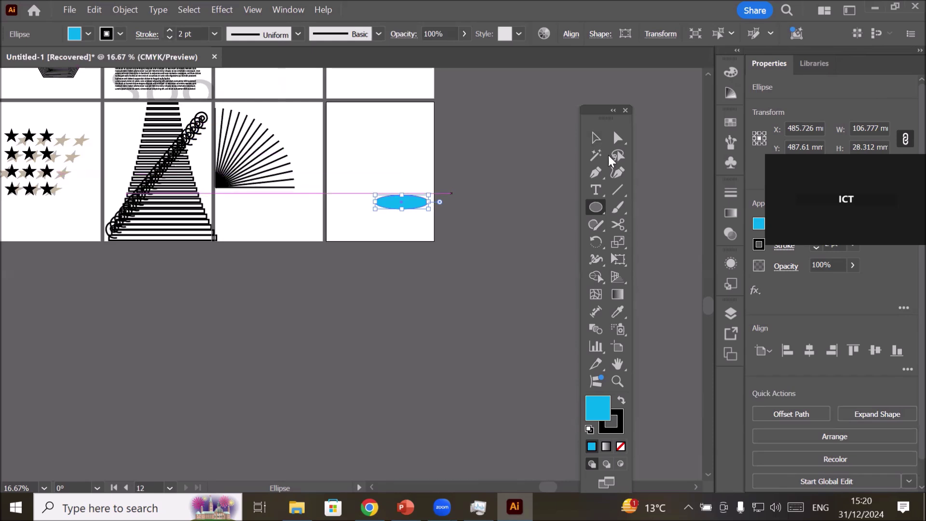
key(v)
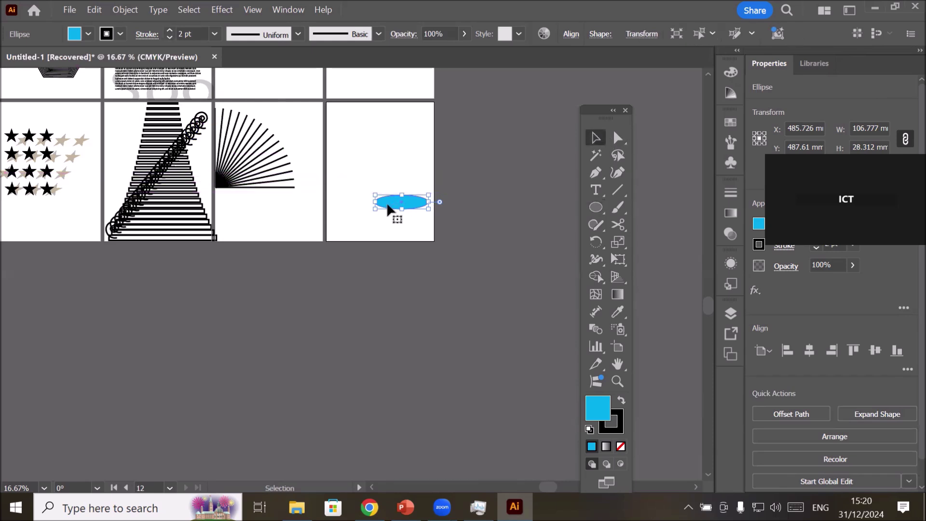
drag(384, 208, 396, 185)
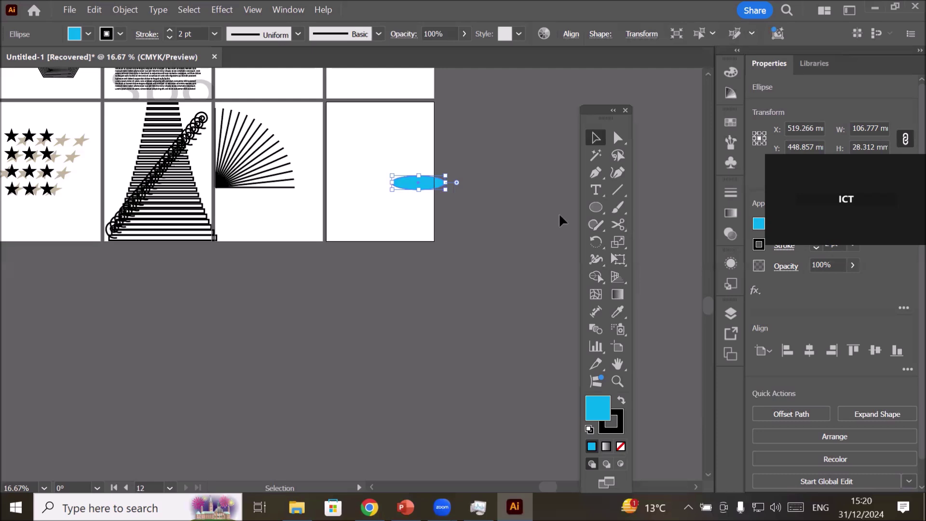
Start Transform Each on the blue ellipse with the middle-left reference point
scroll(550, 167, up, 1)
scroll(357, 124, up, 1)
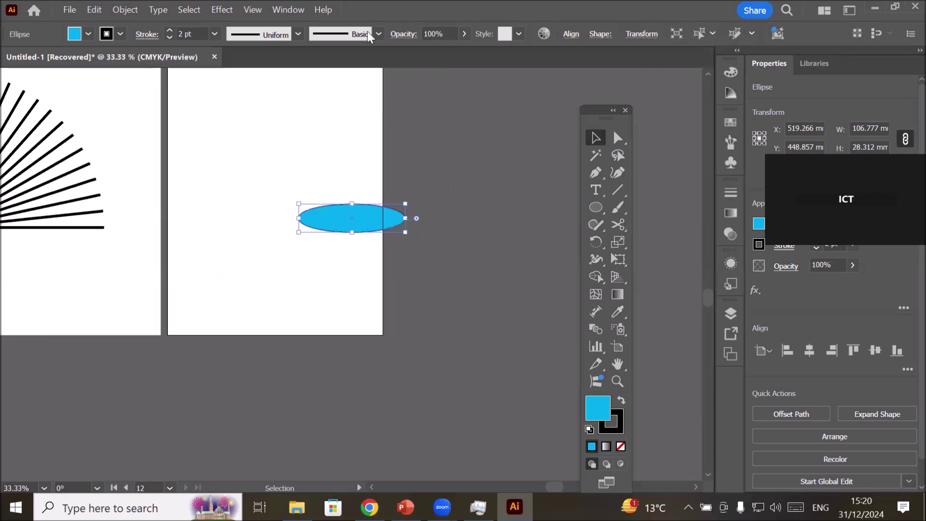
click(120, 13)
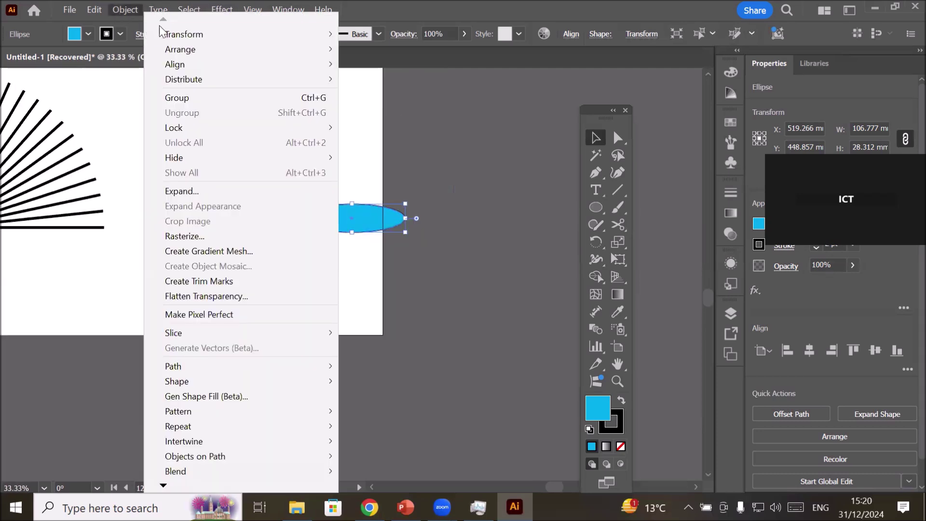
mouse_move(166, 33)
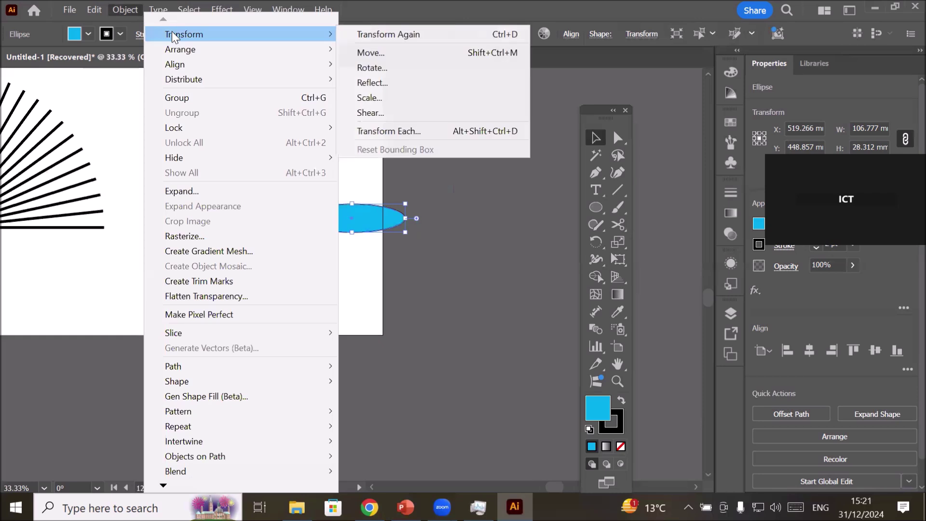
click(390, 130)
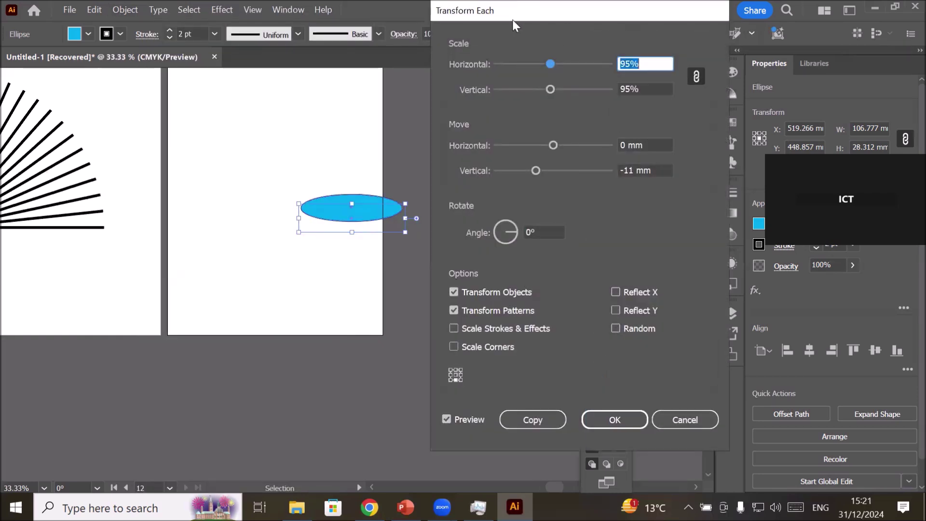
drag(536, 6, 553, 6)
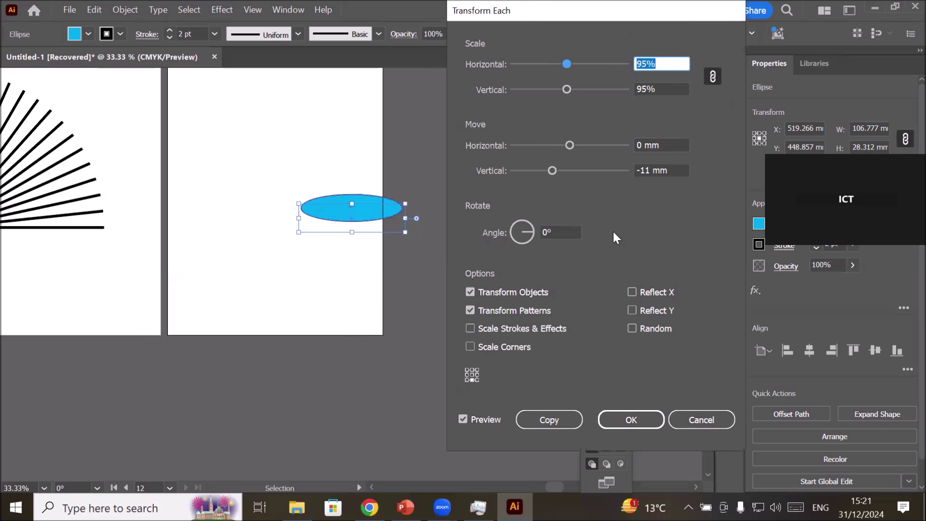
click(466, 380)
click(465, 374)
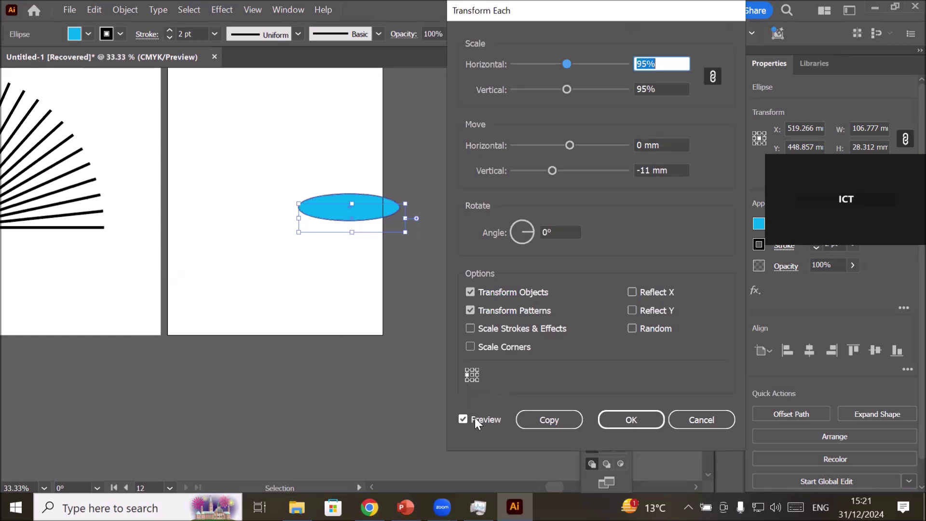
Set the ellipse's rotation angle to 10° in Transform Each
click(564, 231)
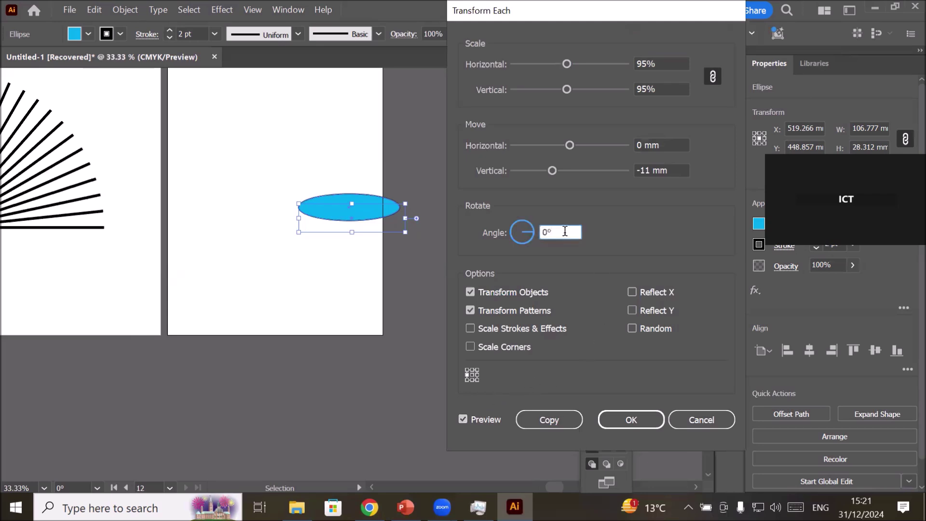
key(Up)
key(Up)
key(Up)
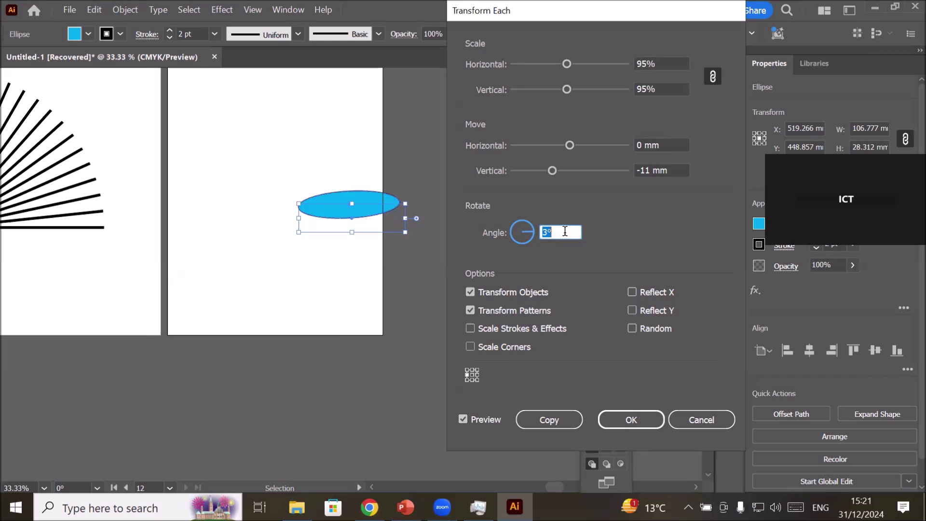
key(Up)
key(Up)
key(Up)
key(Up)
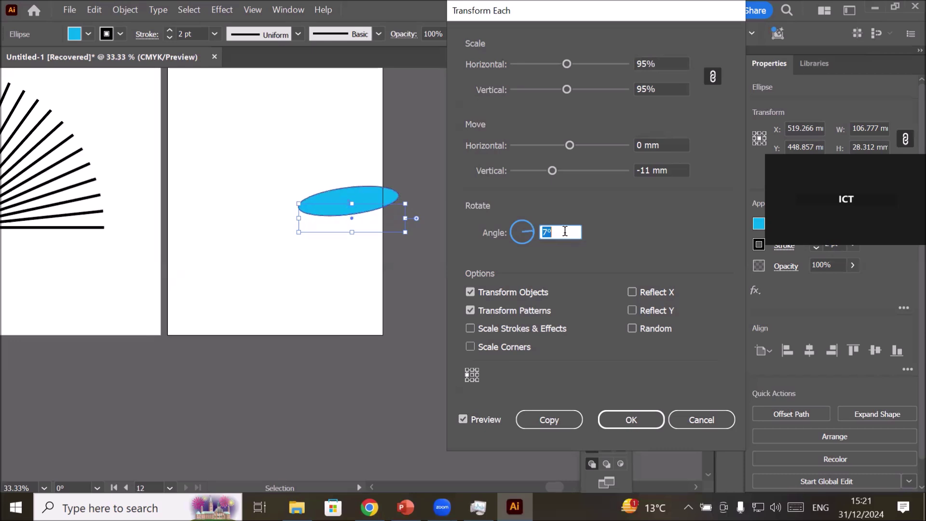
key(Up)
key(Up)
key(Up)
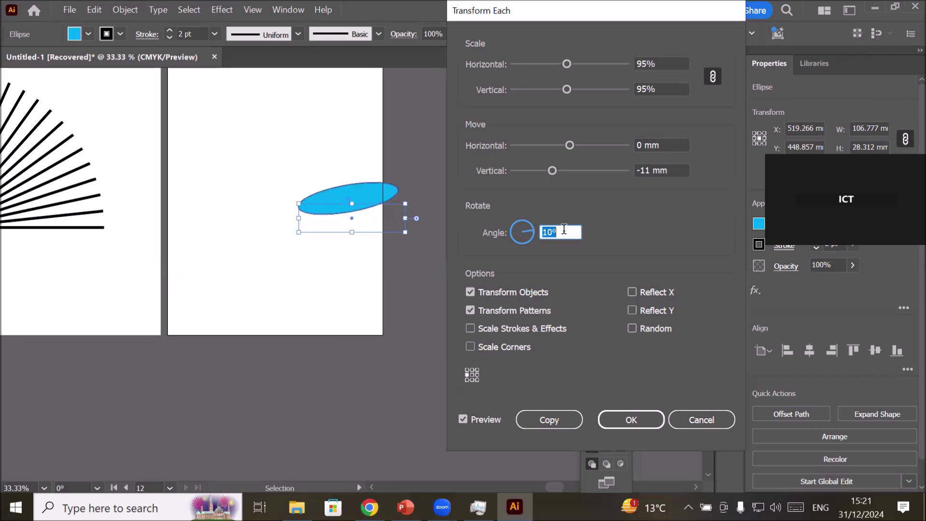
Reset the ellipse's vertical move to 0 mm in Transform Each
click(663, 59)
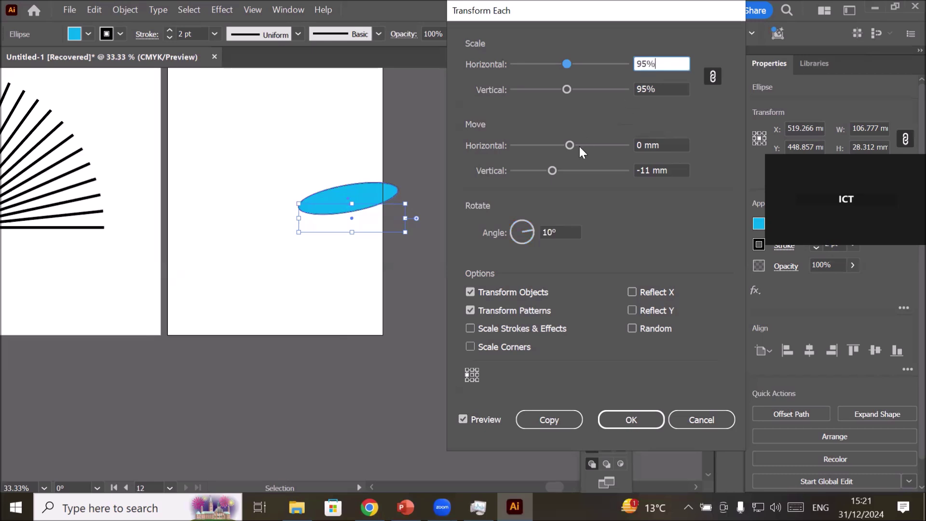
click(551, 170)
click(570, 171)
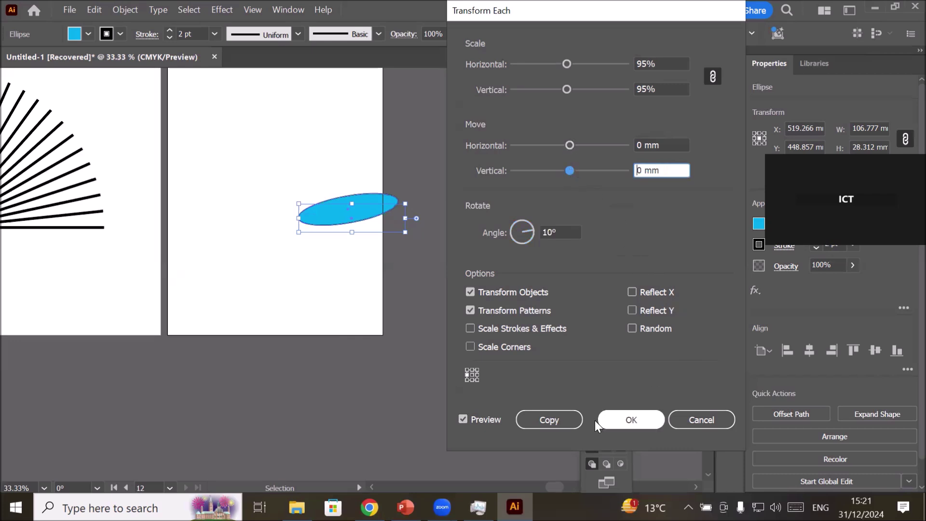
Copy the ellipse at 10° rotation and 95% scale, and repeat the transformation more than twenty times to form a twisting, tapering fan
click(559, 421)
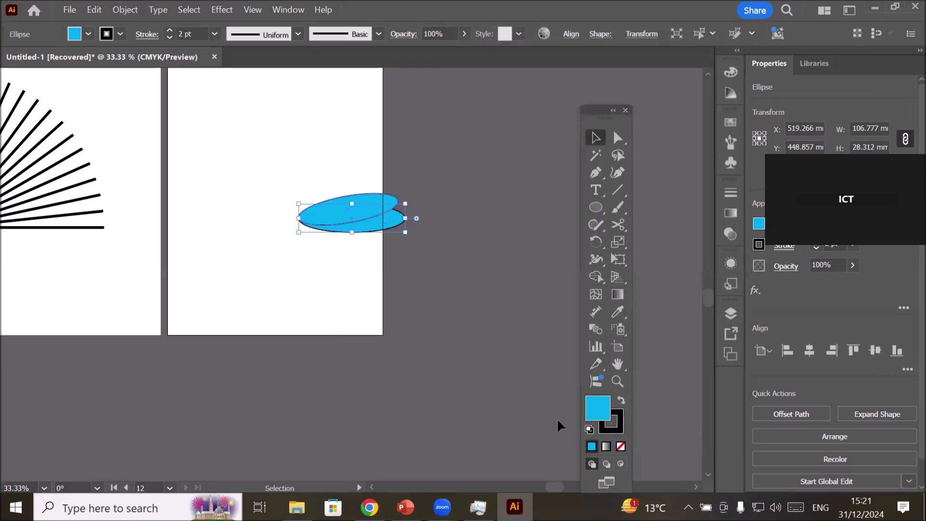
scroll(438, 218, up, 1)
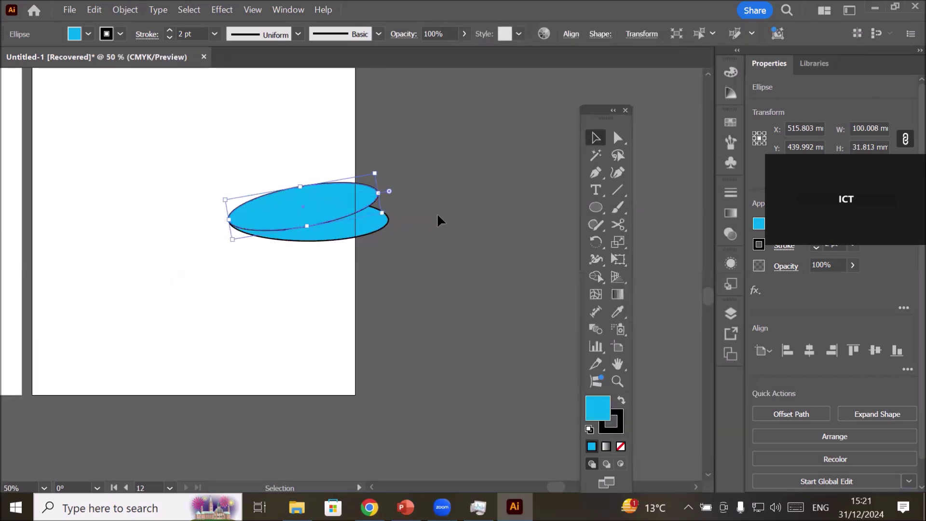
key(ctrl+d)
key(ctrl+d)
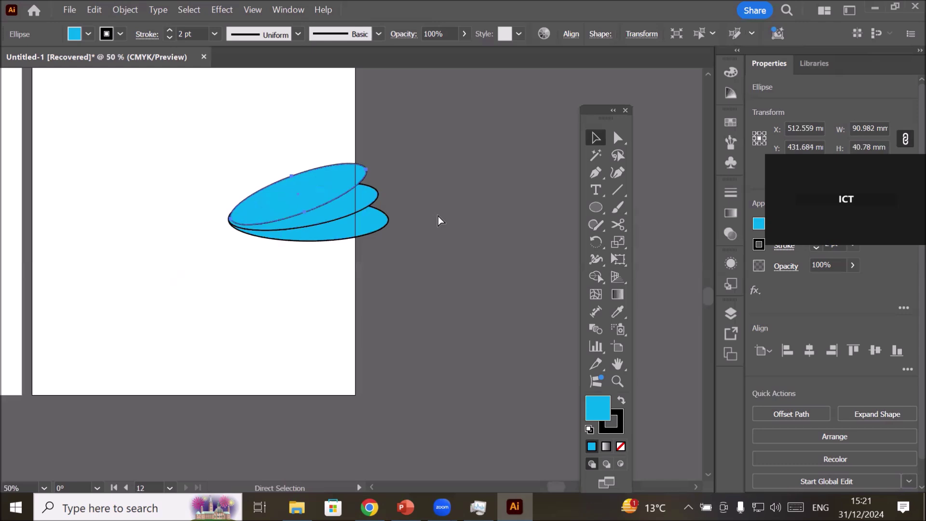
key(ctrl+d)
key(ctrl+d)
key(ctrl+d)
key(ctrl+d)
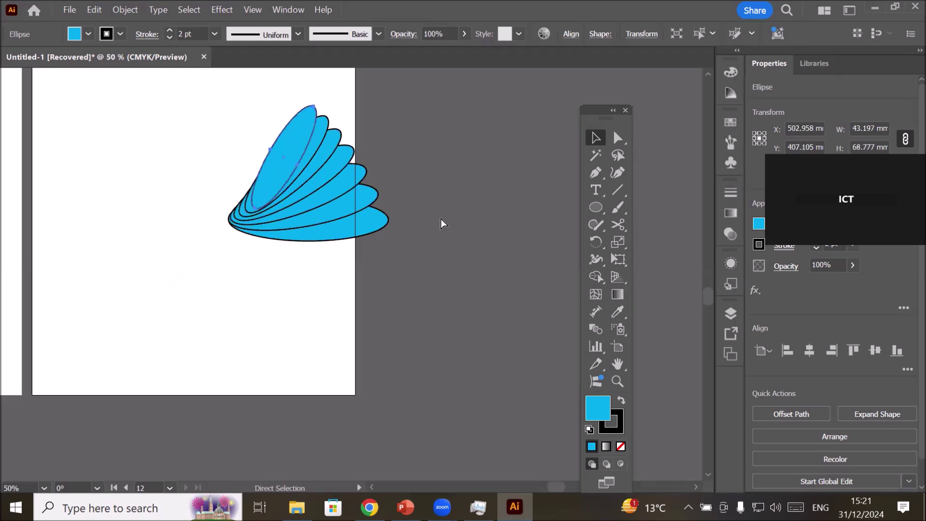
key(ctrl+d)
key(ctrl+d)
key(ctrl+d)
key(ctrl+d)
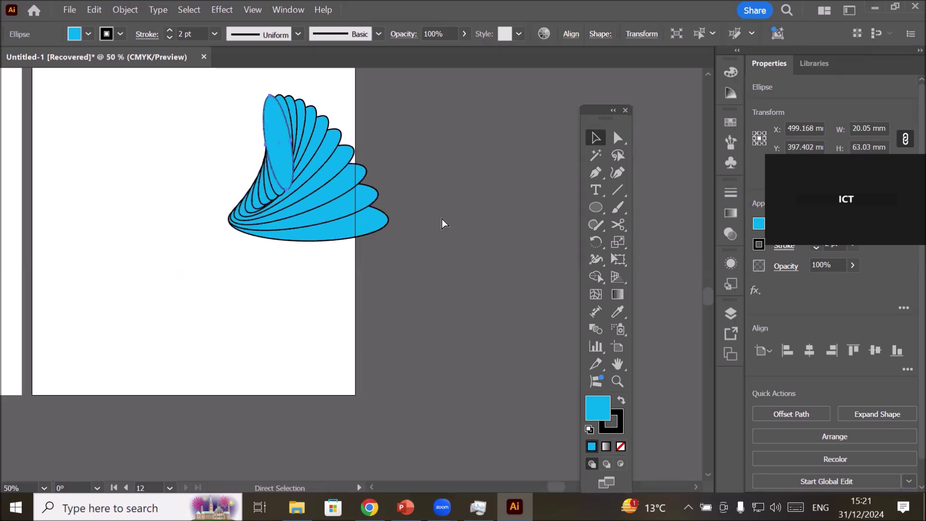
key(ctrl+d)
key(ctrl+d)
key(ctrl+d)
key(ctrl+d)
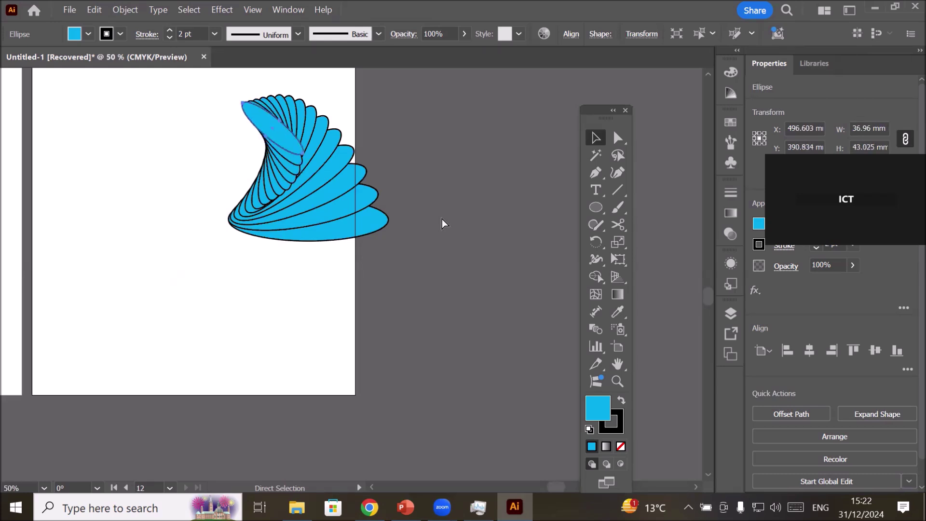
key(ctrl+d)
key(ctrl+d)
key(ctrl+d)
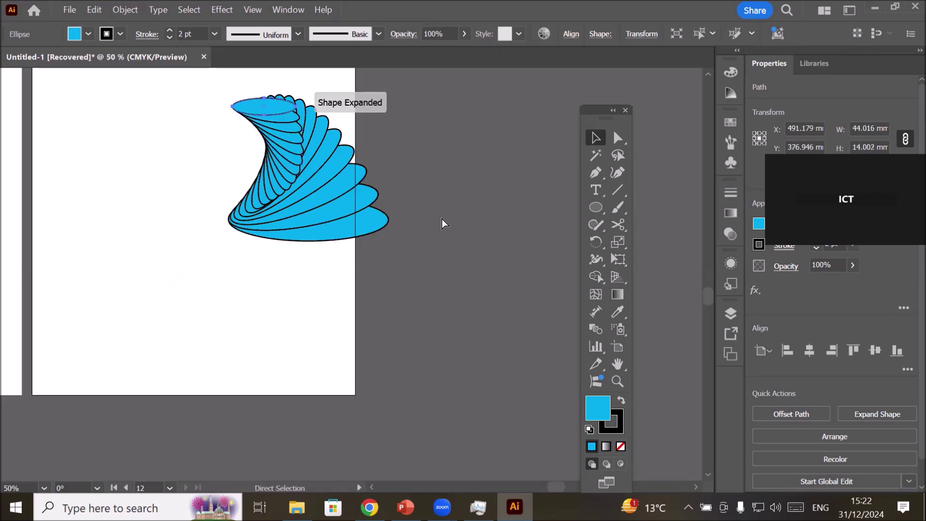
key(ctrl+d)
key(ctrl+d)
key(ctrl+d)
key(ctrl+d)
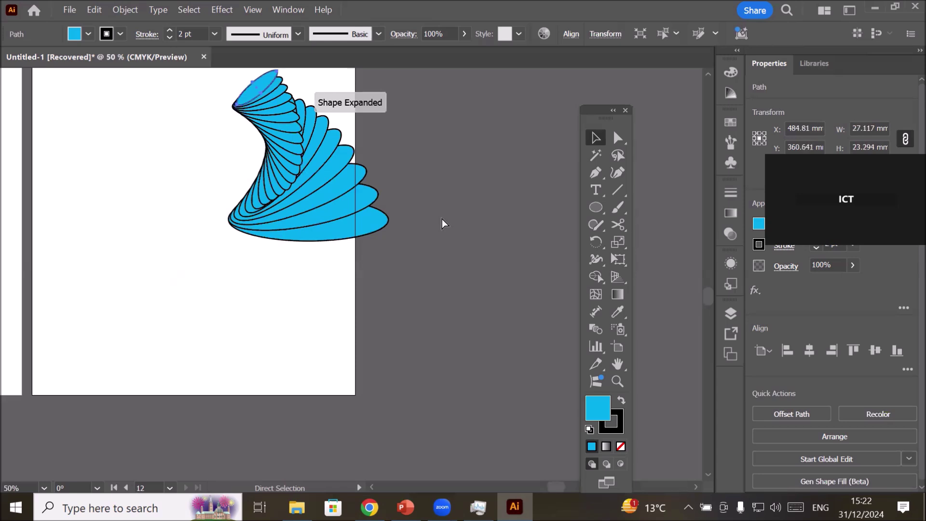
key(ctrl+d)
key(ctrl+d)
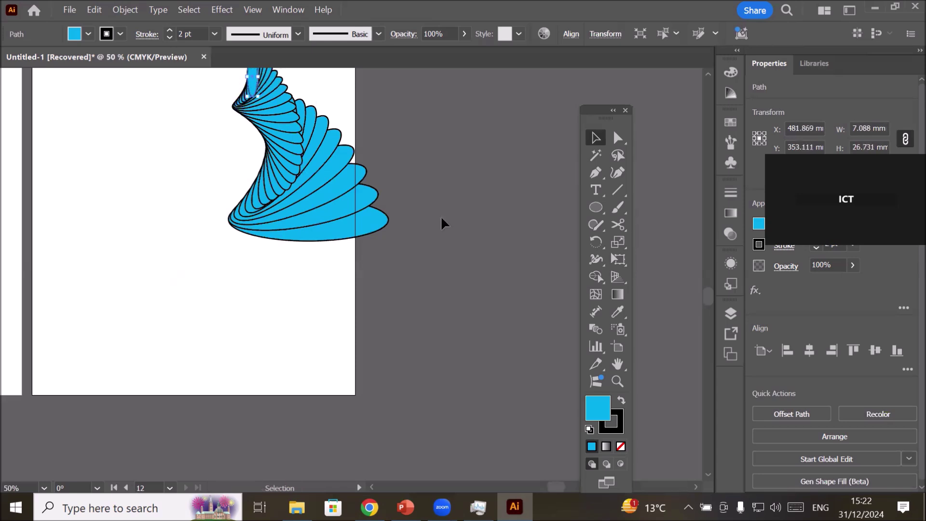
click(463, 191)
scroll(706, 75, up, 4)
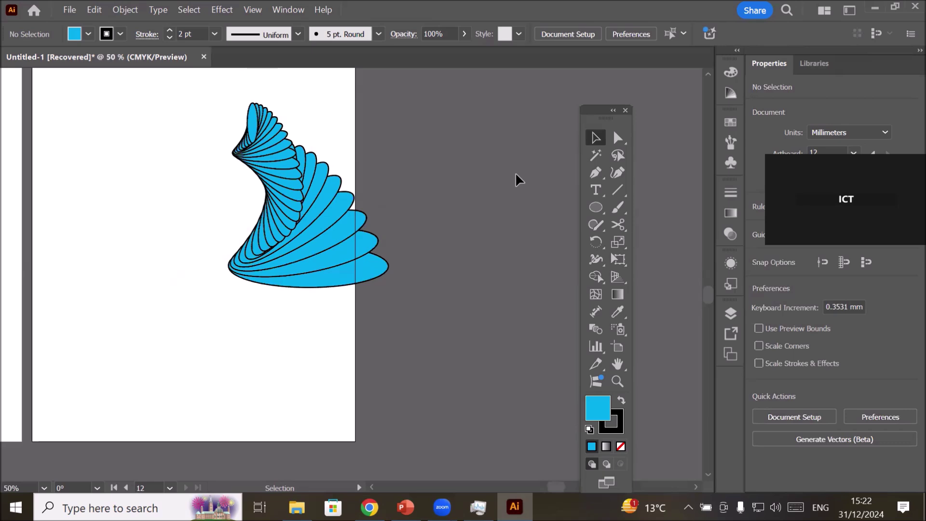
Undo all the repeated transformations and the first copy, back to the single blue ellipse
key(ctrl)
key(ctrl+z)
key(ctrl+z)
key(ctrl+z)
key(ctrl+z)
key(ctrl+z)
key(ctrl+z)
key(ctrl+z)
key(ctrl+z)
key(ctrl+z)
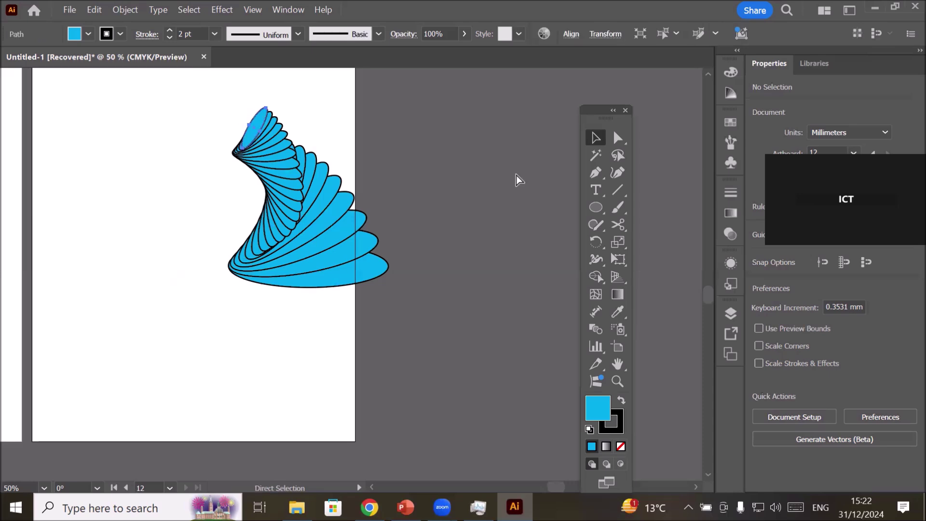
key(ctrl+z)
key(ctrl+z)
key(ctrl+z)
key(ctrl+z)
key(ctrl+z)
key(ctrl+z)
key(ctrl+z)
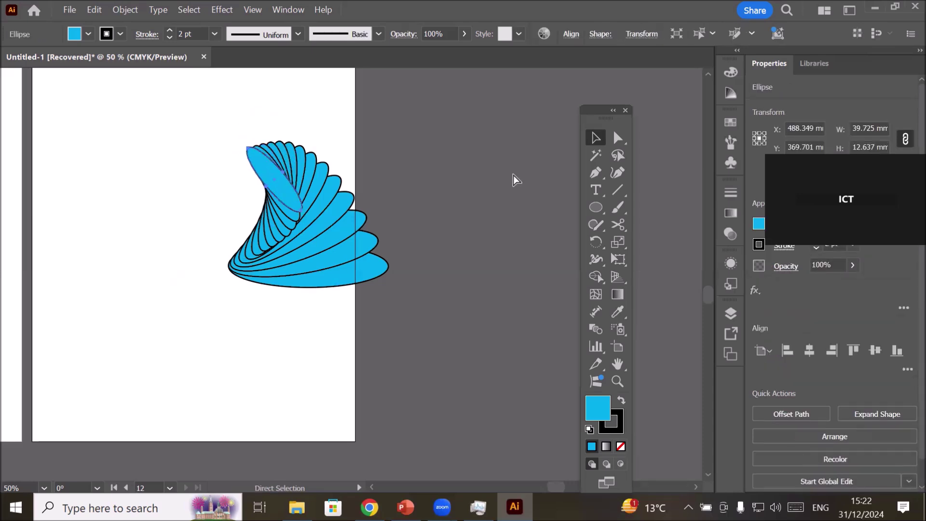
key(ctrl+z)
key(ctrl+z)
key(ctrl+z)
key(ctrl+z)
key(ctrl+z)
key(ctrl+z)
key(ctrl+z)
key(ctrl+z)
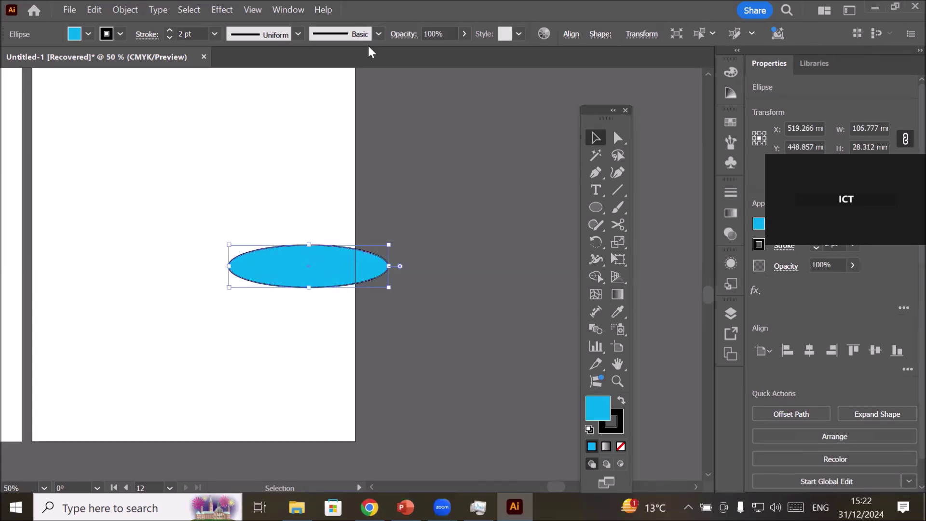
Start Transform Each on the blue ellipse and set both its horizontal and vertical moves to -10.5833 mm
click(124, 12)
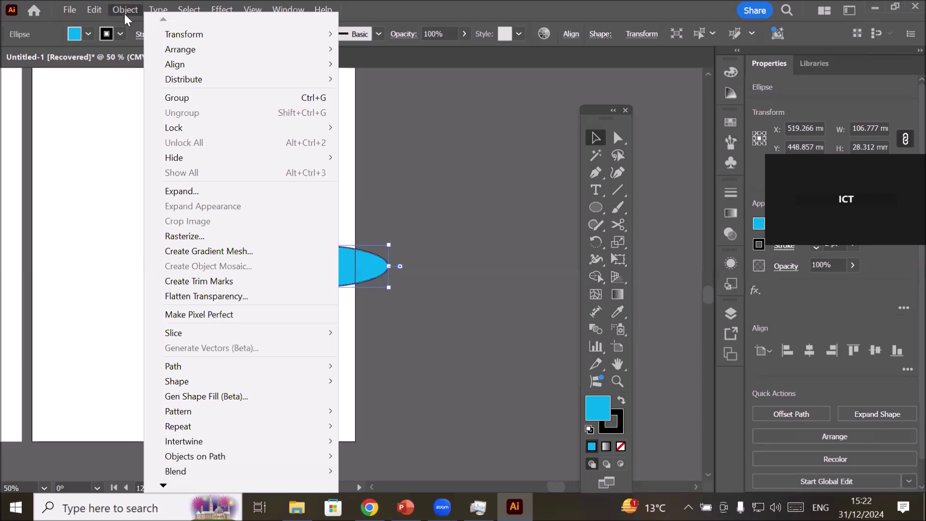
mouse_move(248, 33)
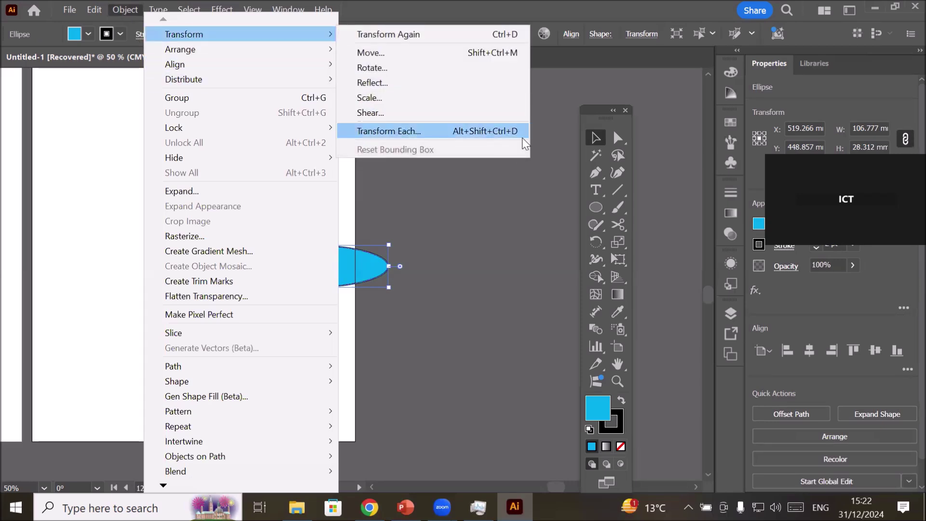
click(516, 131)
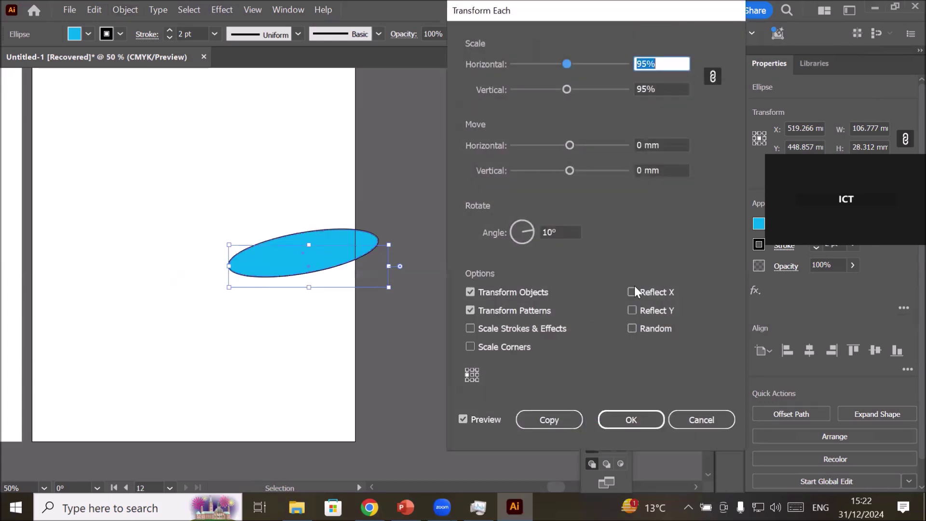
click(563, 231)
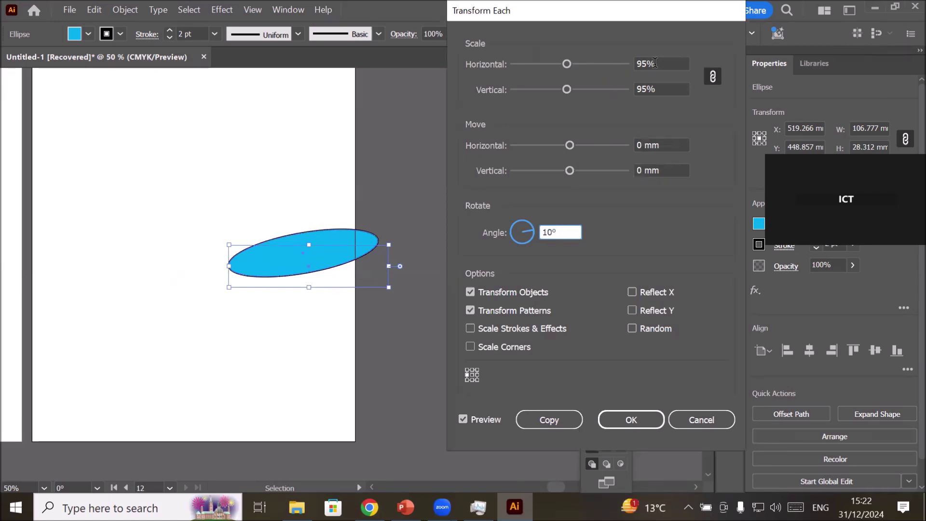
click(570, 145)
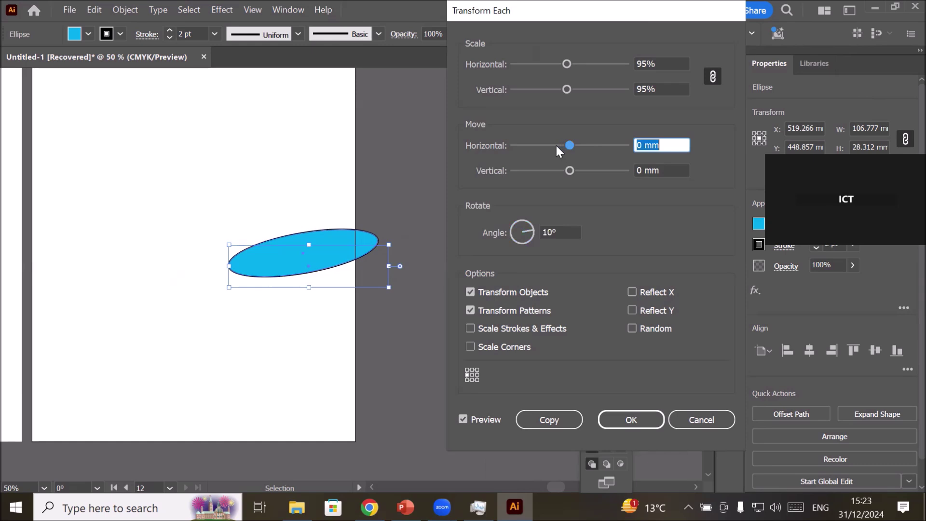
click(551, 145)
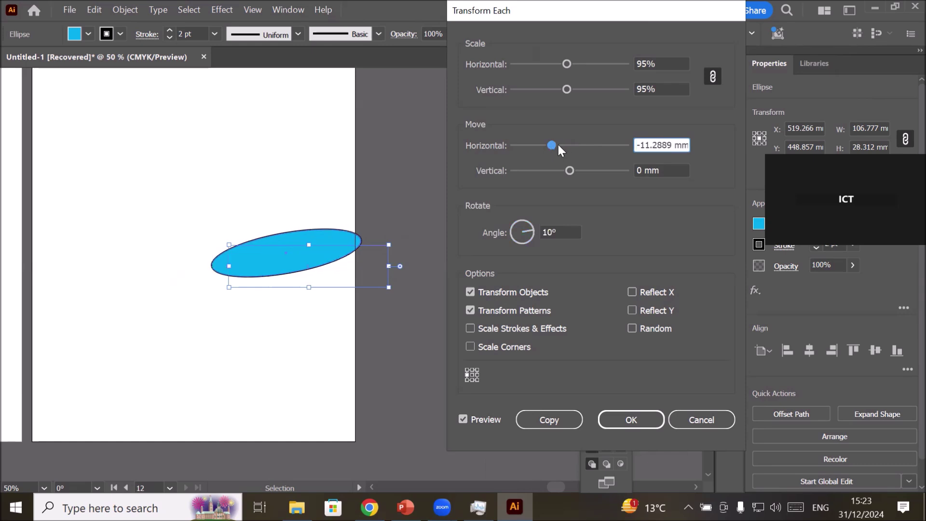
drag(551, 145, 554, 145)
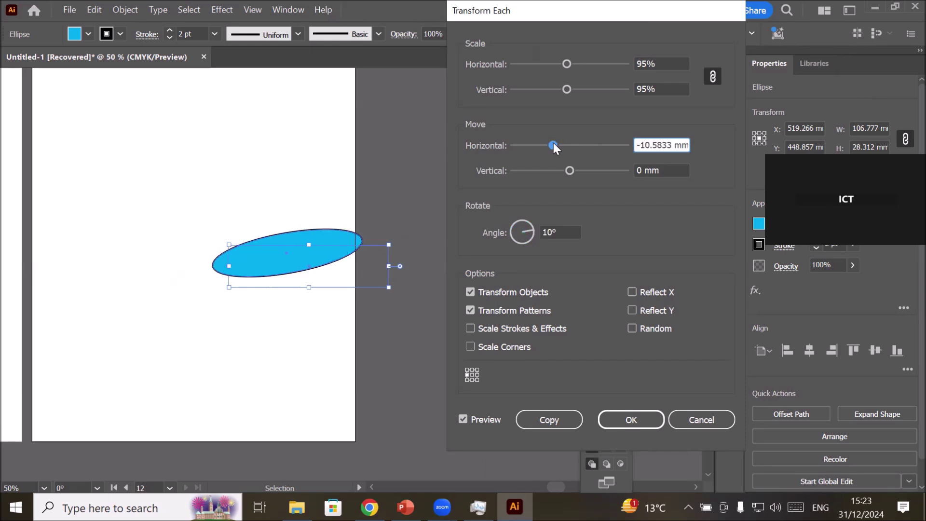
click(568, 171)
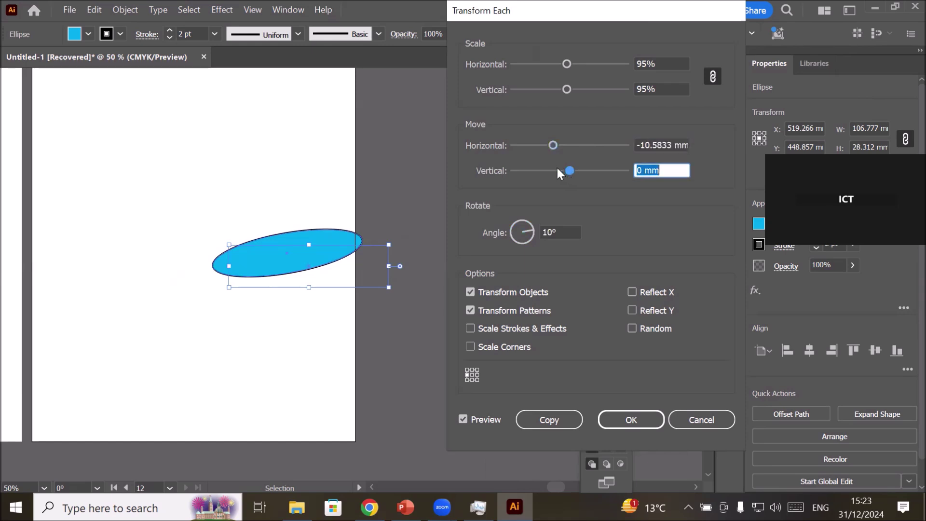
click(557, 169)
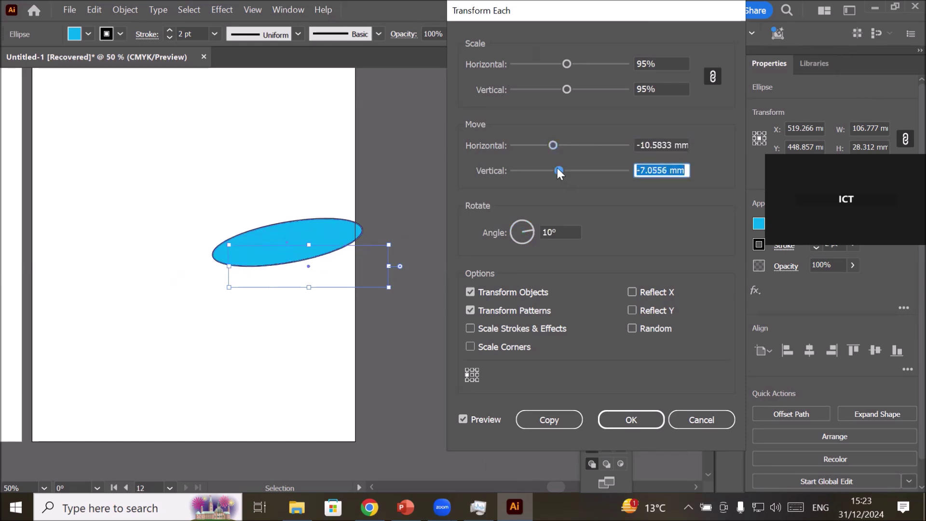
drag(557, 168, 551, 168)
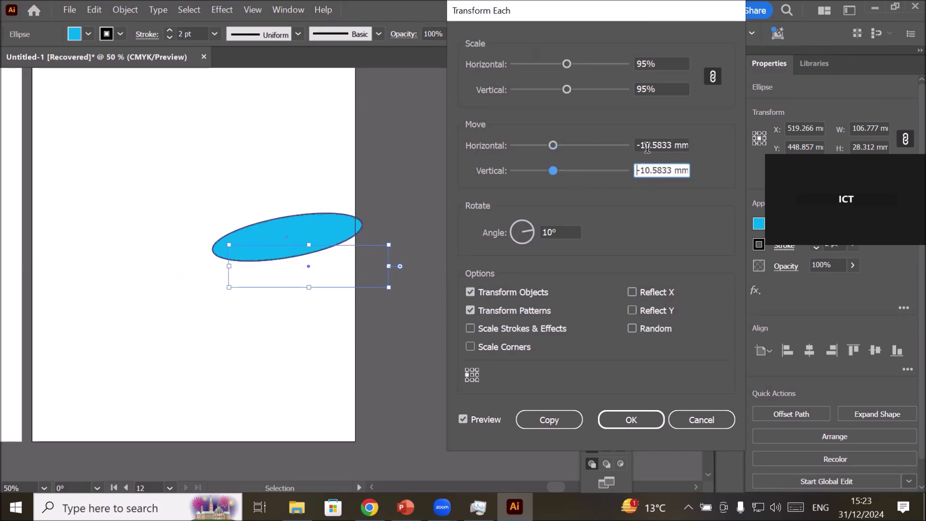
Create the transformed ellipse copy and repeat it until nine copies climb diagonally across the artboard, the last one standing vertical
click(663, 63)
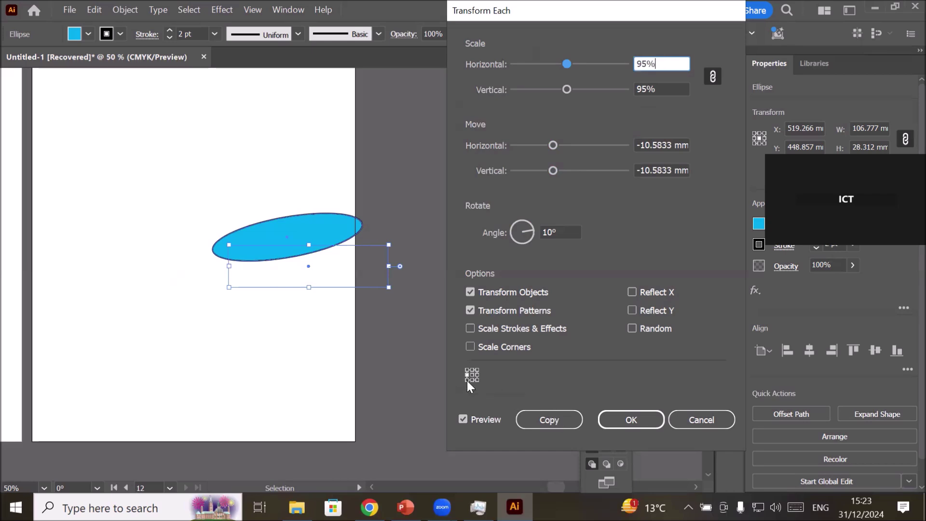
click(538, 422)
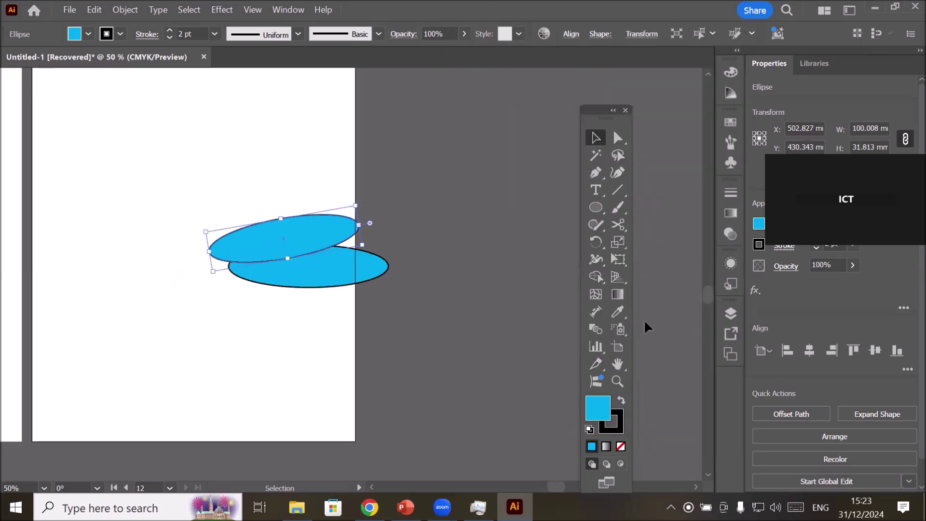
key(ctrl+d)
key(ctrl+d)
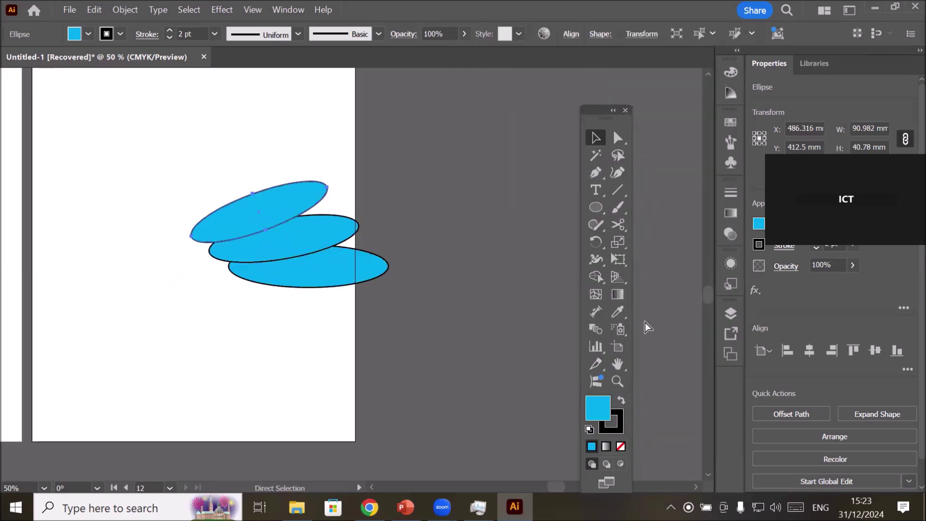
key(ctrl+d)
key(ctrl+d)
key(ctrl+d)
key(ctrl+d)
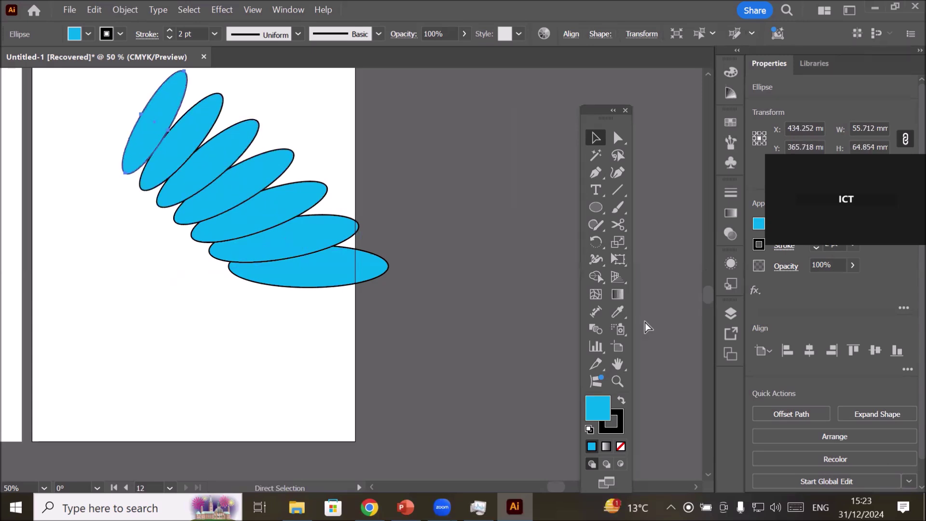
key(ctrl+d)
key(ctrl+d)
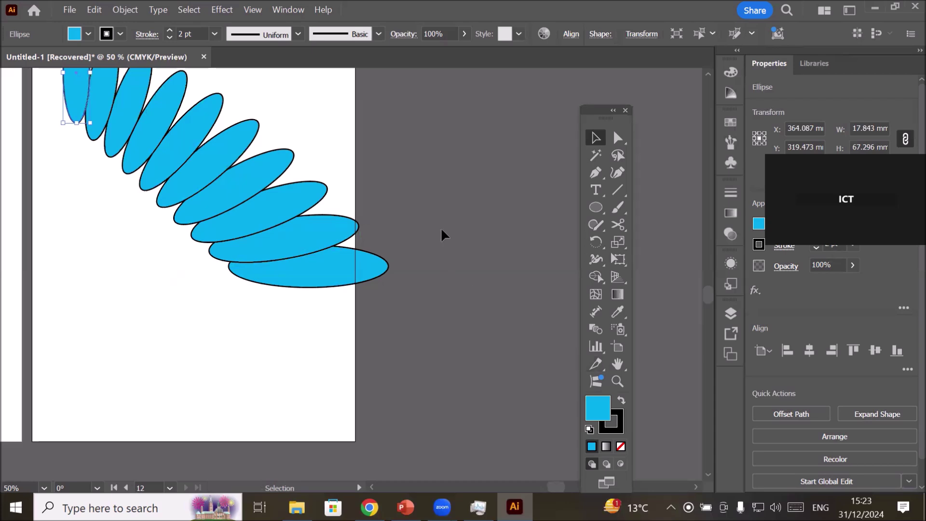
scroll(441, 227, down, 1)
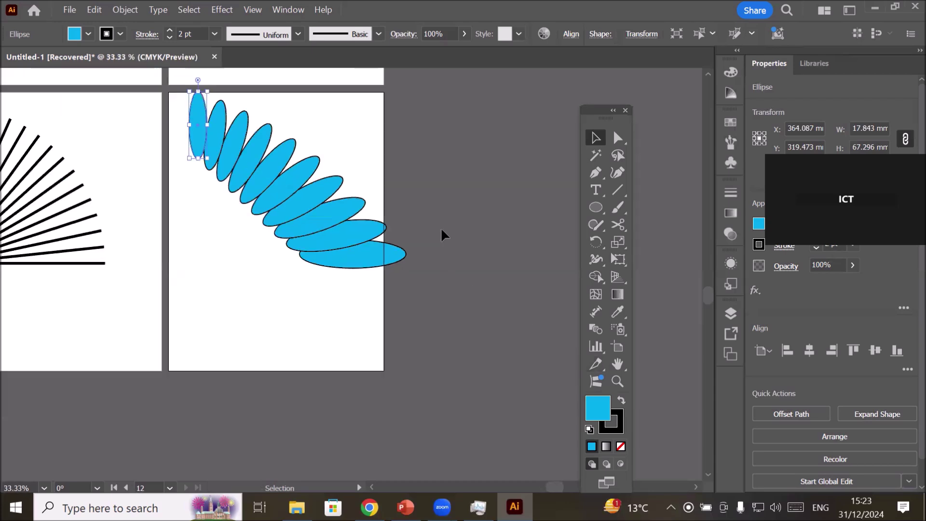
Select several of the ellipse copies one after another to examine how position, size and angle change along the row
click(372, 231)
click(340, 202)
click(311, 185)
click(294, 178)
click(274, 162)
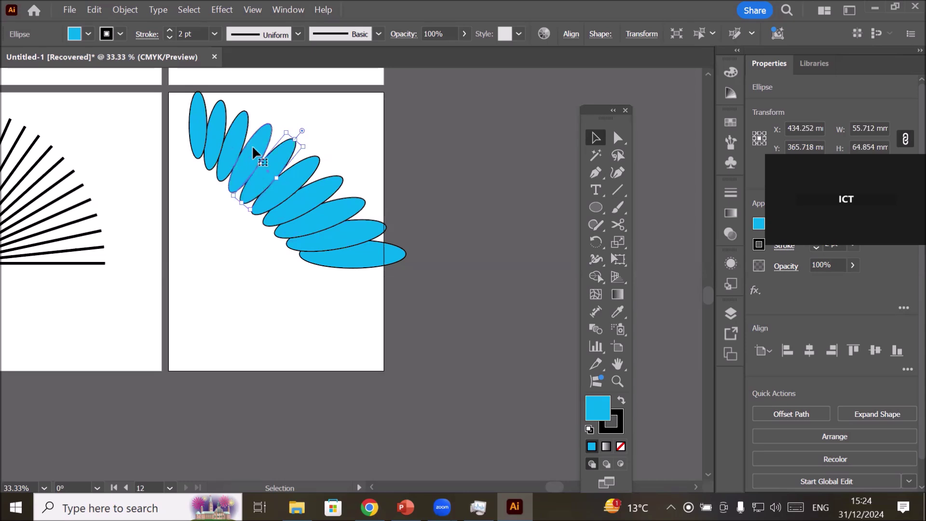
click(245, 140)
click(229, 135)
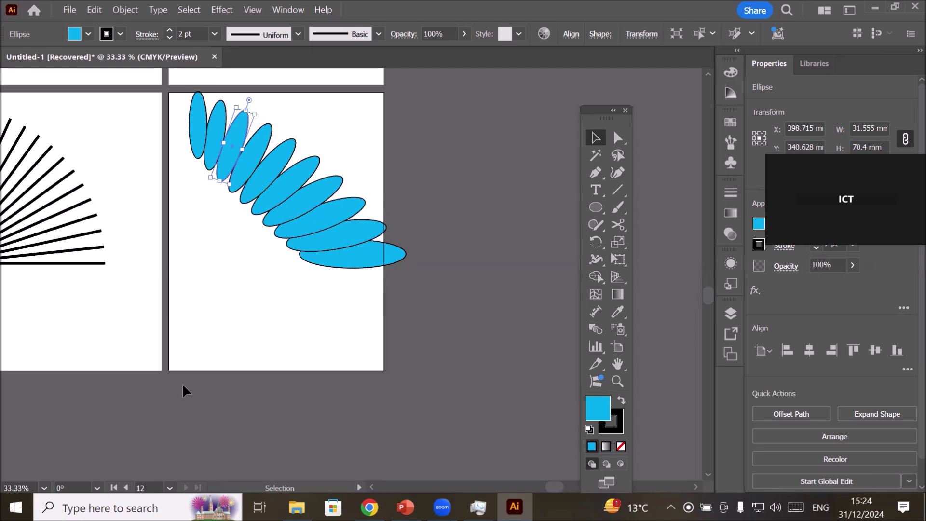
Delete the whole row of blue ellipses from the artboard
drag(171, 91, 418, 301)
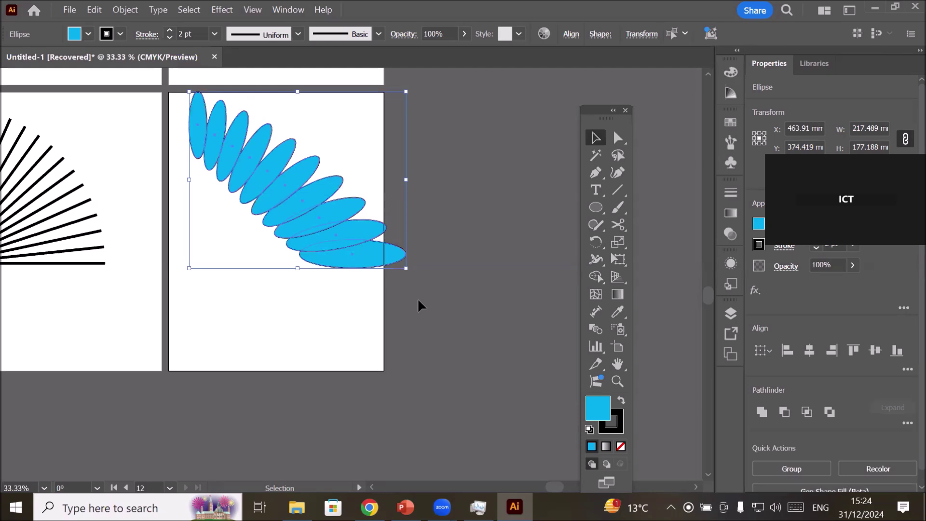
key(Delete)
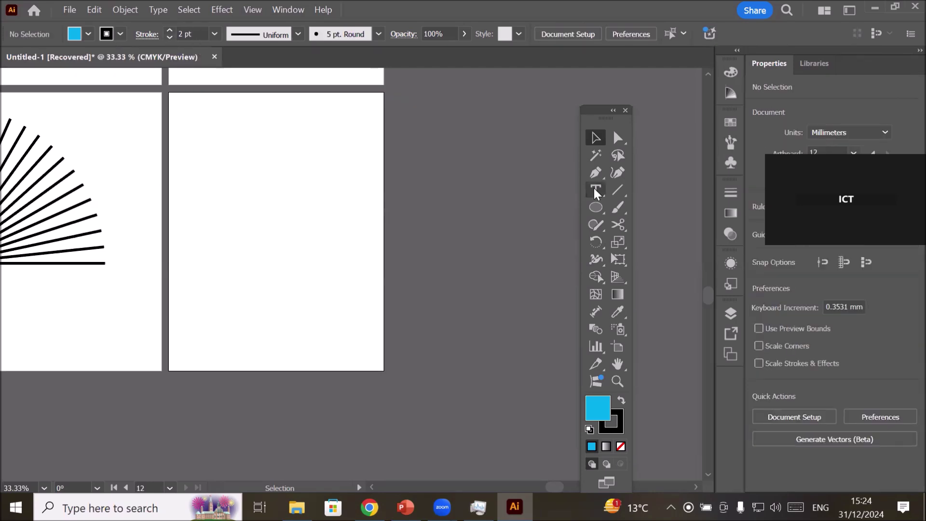
Draw a thin light blue rectangle about 94.7 by 10.2 mm in the artboard's lower-right corner
click(593, 210)
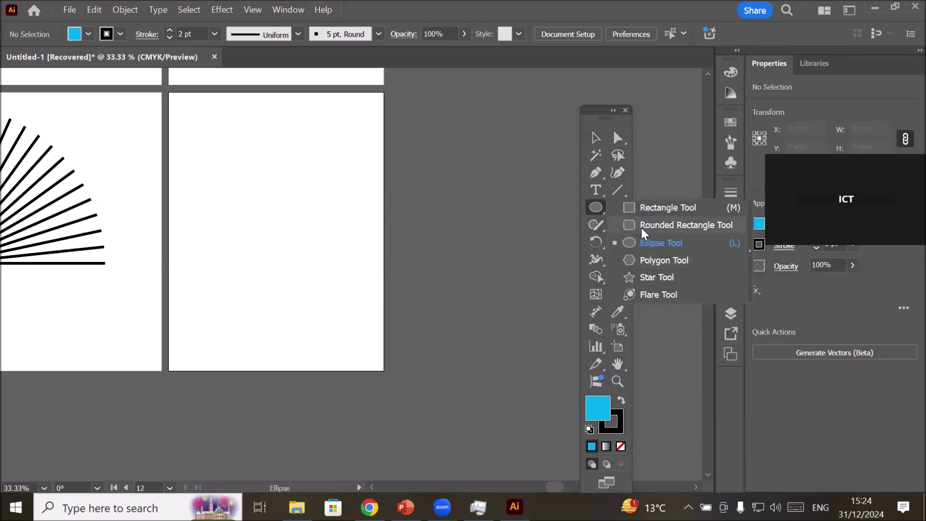
click(634, 207)
drag(288, 355, 385, 365)
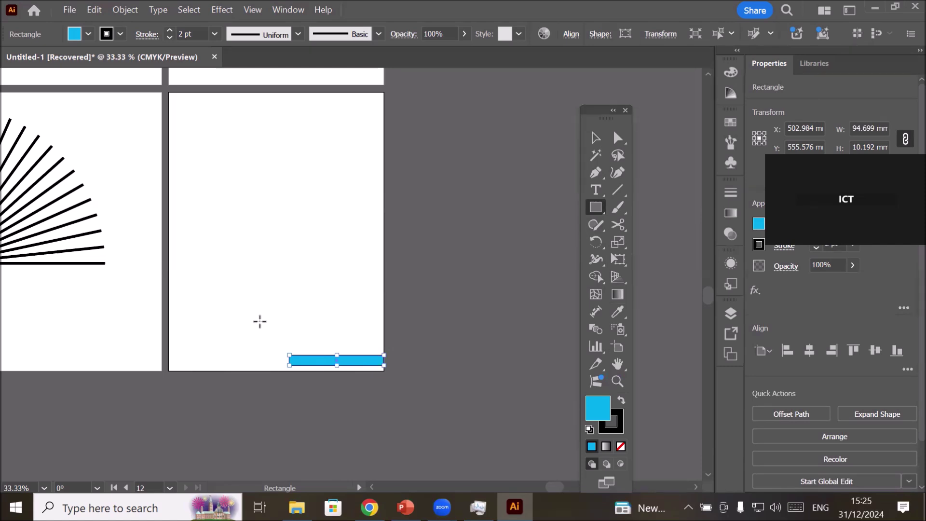
Start Transform Each on the selected blue rectangle and set its horizontal and vertical scale to 100%
click(132, 11)
mouse_move(231, 35)
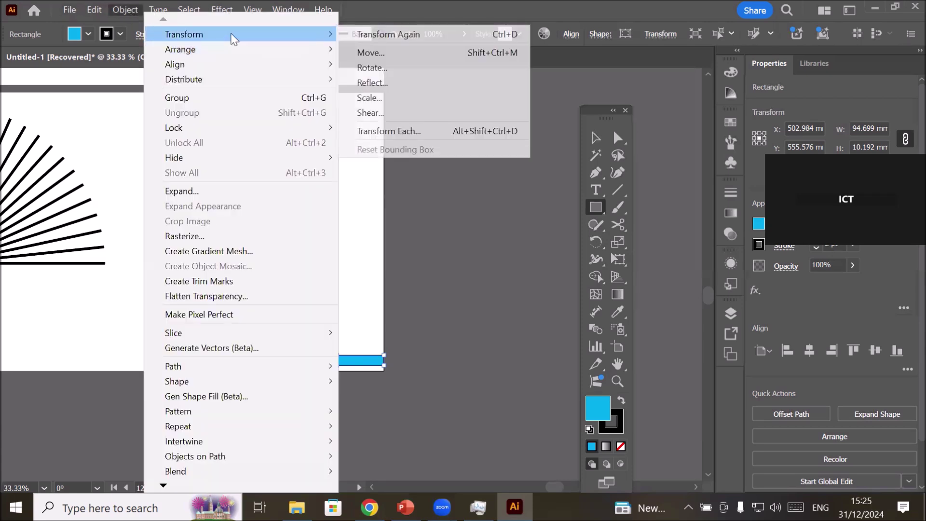
click(418, 132)
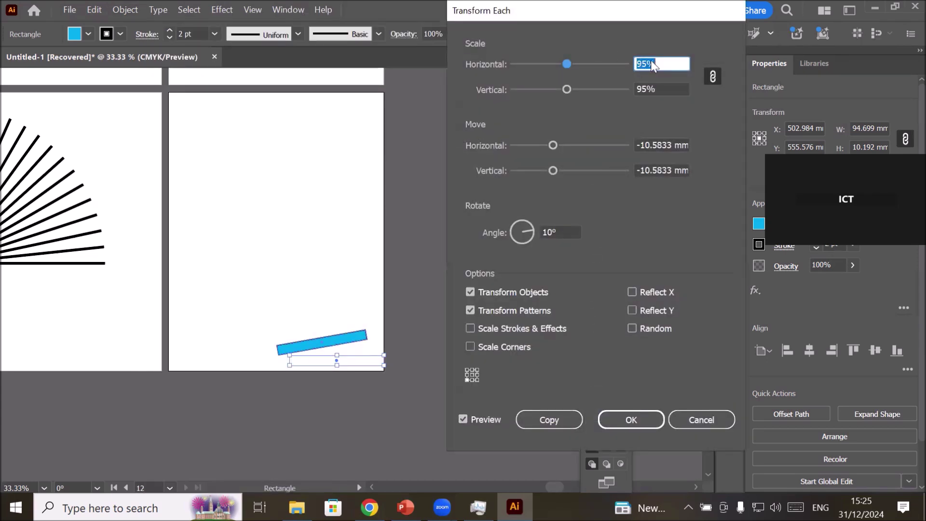
click(664, 60)
key(Up)
key(Up)
key(Up)
key(Up)
key(Up)
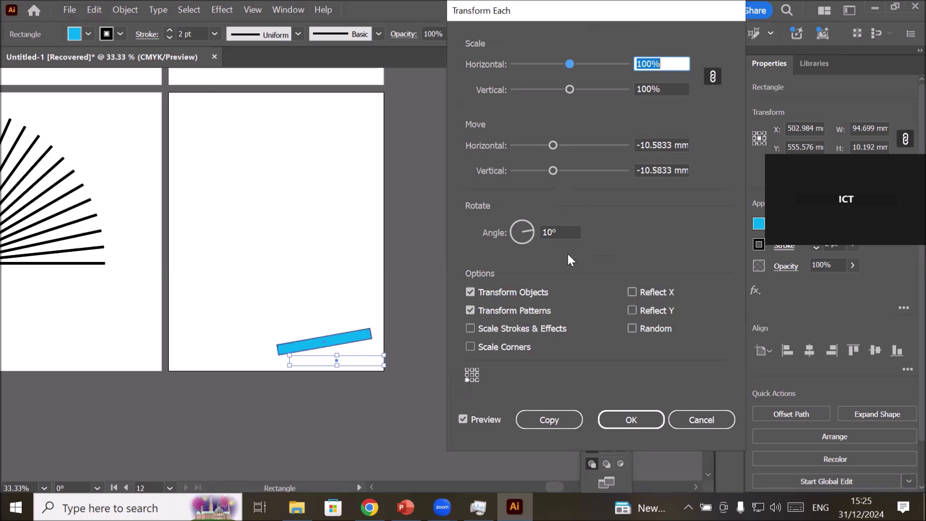
Set the horizontal move distance for the transformed rectangle to 0 mm
click(553, 145)
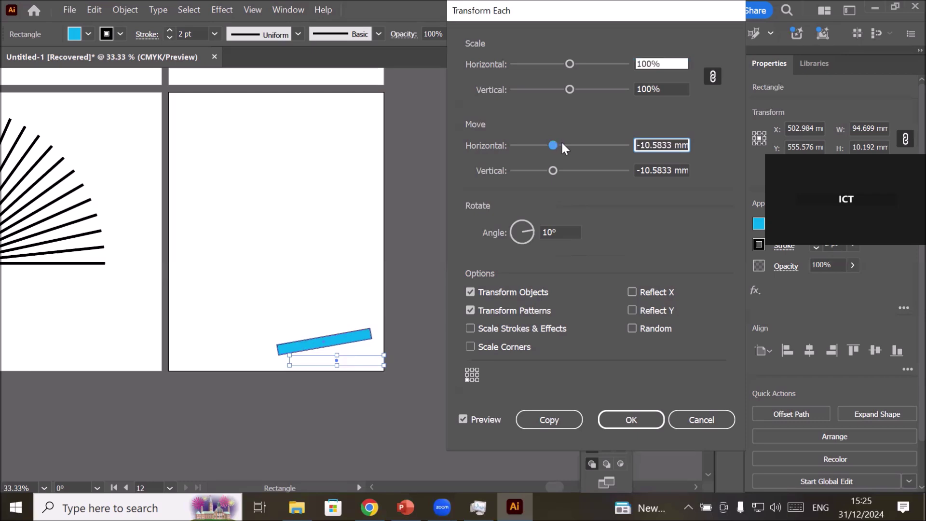
click(563, 146)
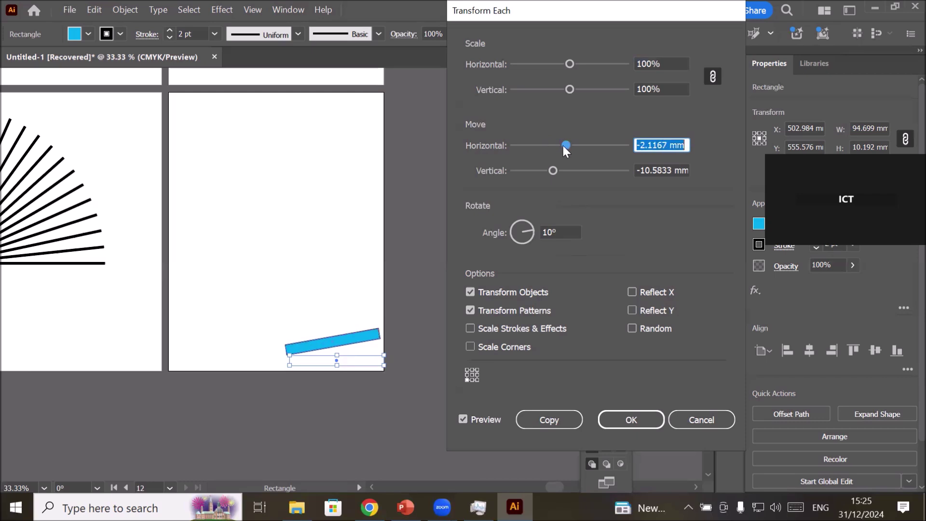
drag(566, 143, 572, 142)
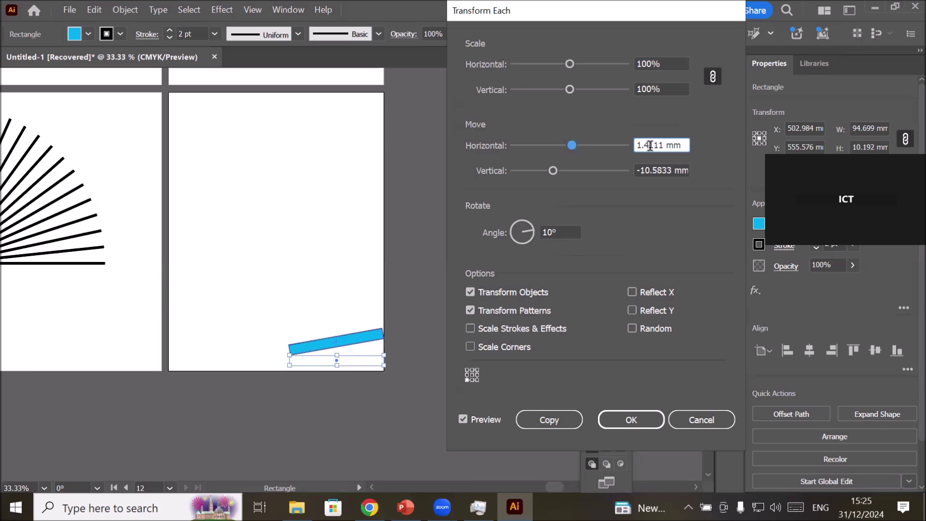
key(Down)
key(Down)
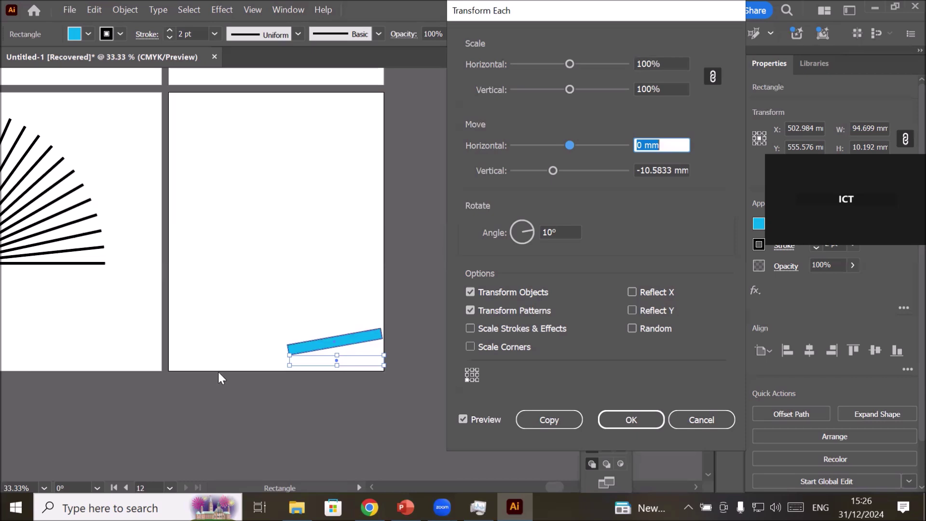
Create the transformed rectangle copy and repeat it until the copies climb through a half turn and past the artboard's upper edge
click(531, 420)
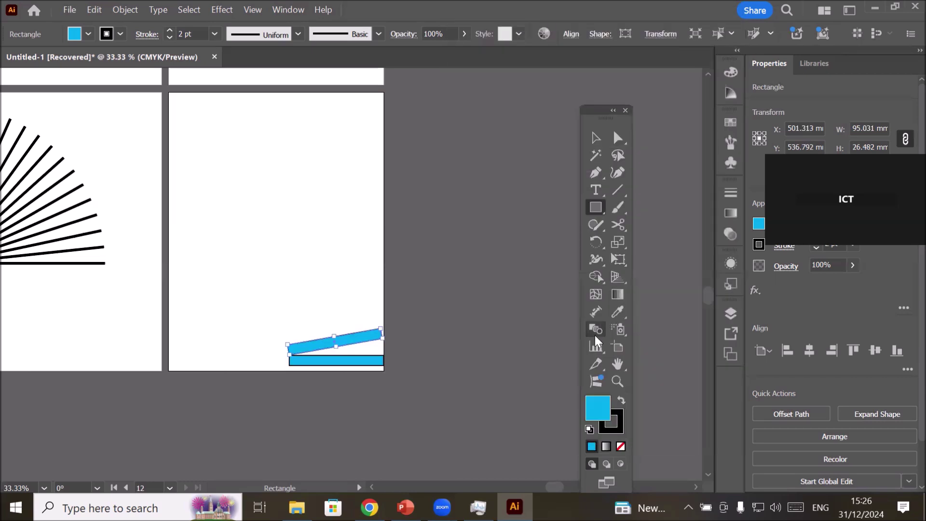
key(ctrl+d)
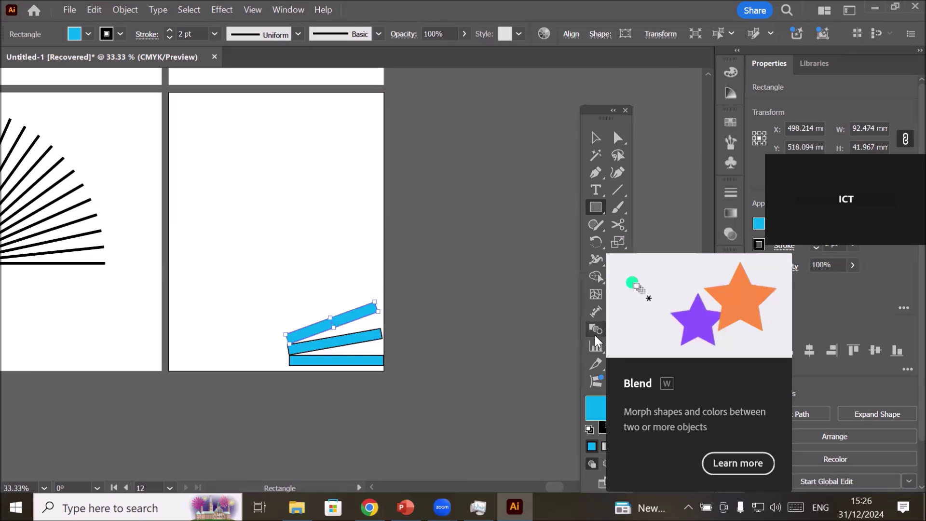
key(ctrl+d)
key(ctrl+d)
key(ctrl+d)
key(ctrl+d)
key(ctrl+d)
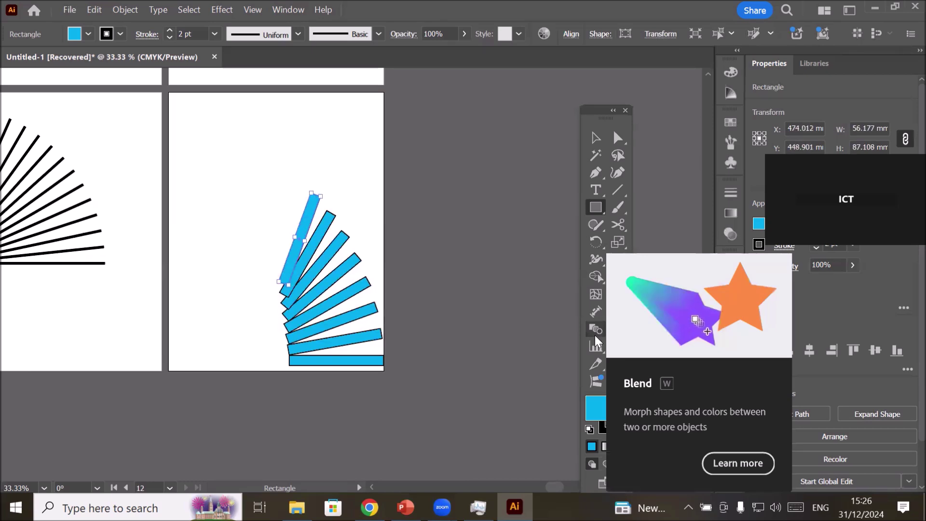
key(ctrl+d)
key(ctrl+d)
key(ctrl+d)
key(ctrl+d)
key(ctrl+d)
key(ctrl+d)
key(ctrl+d)
key(ctrl+d)
key(ctrl+d)
key(ctrl+d)
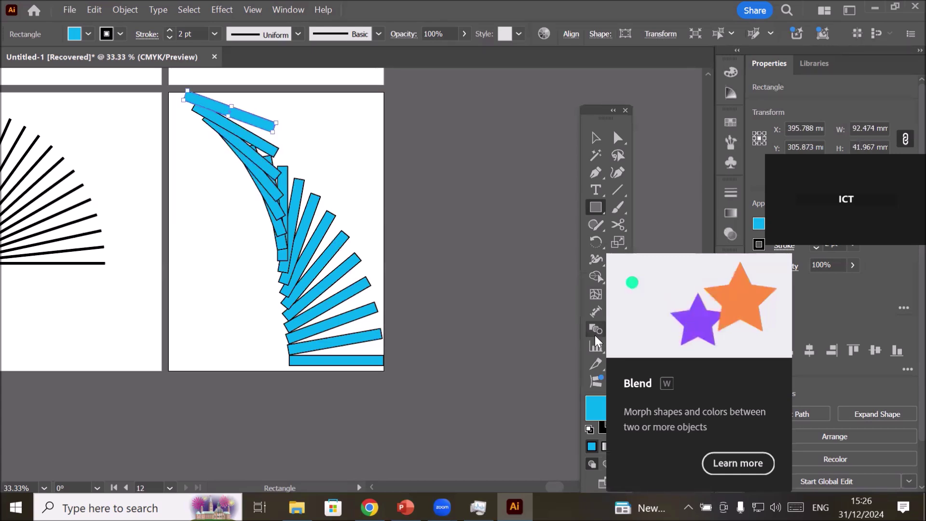
key(ctrl+d)
key(ctrl+d)
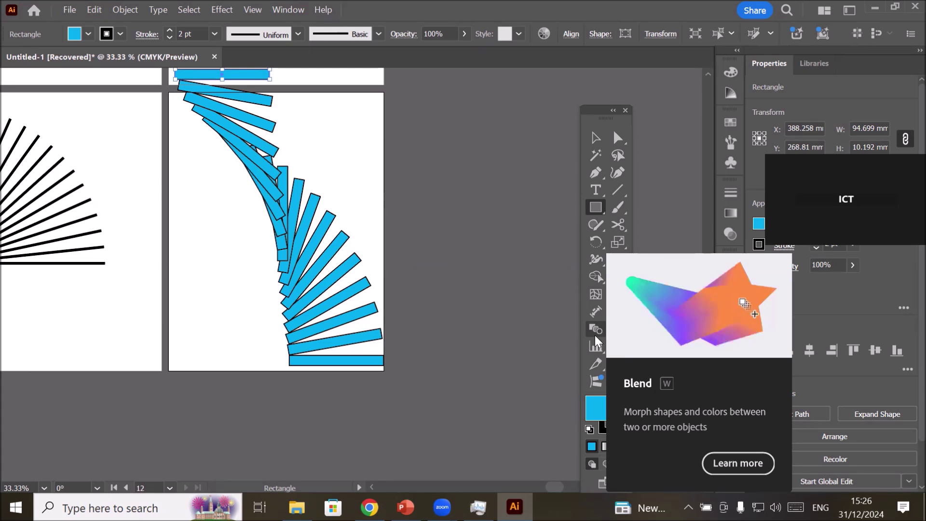
Undo all the repeated rectangle copies so that only the original horizontal rectangle is left
key(ctrl+z)
key(ctrl+z)
key(ctrl+z)
key(ctrl+z)
key(ctrl+z)
key(ctrl+z)
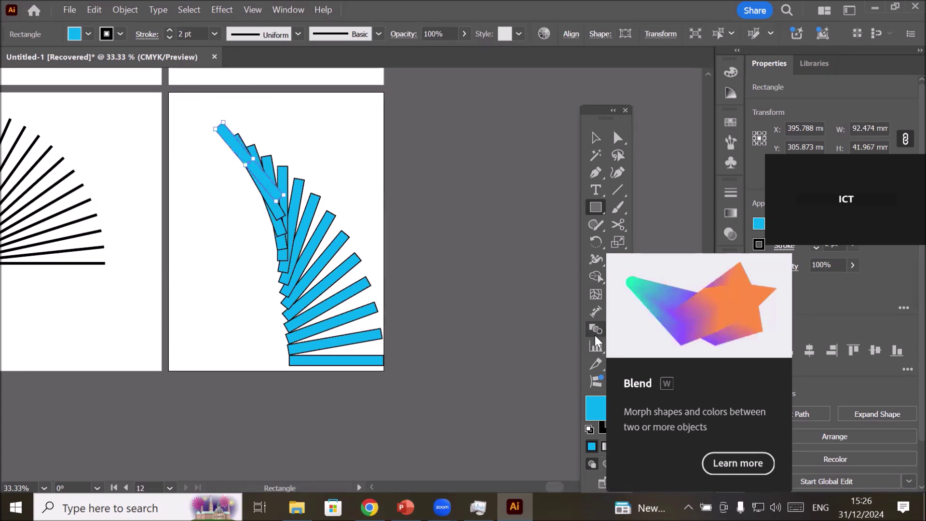
key(ctrl+z)
key(ctrl+z)
key(ctrl+z)
key(ctrl+z)
key(ctrl+z)
key(ctrl+z)
key(ctrl+z)
key(ctrl+z)
key(ctrl+z)
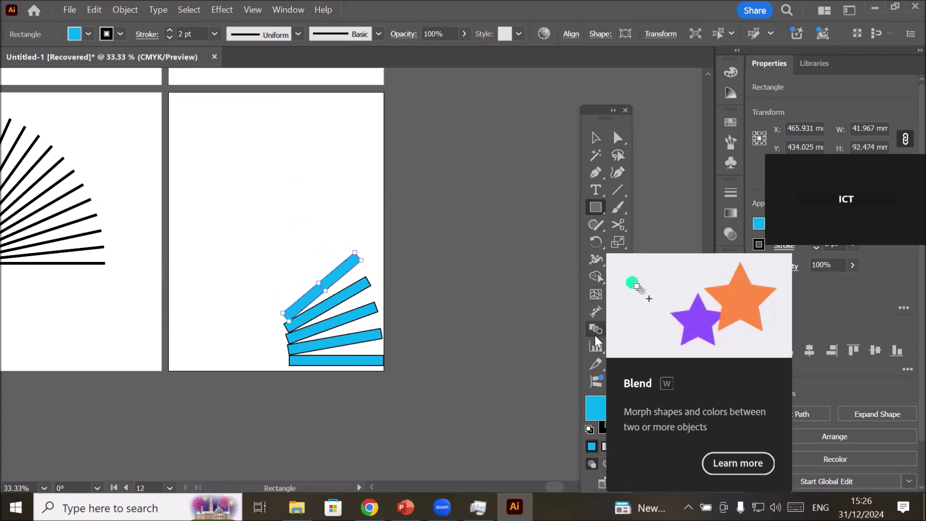
key(ctrl+z)
key(ctrl+z)
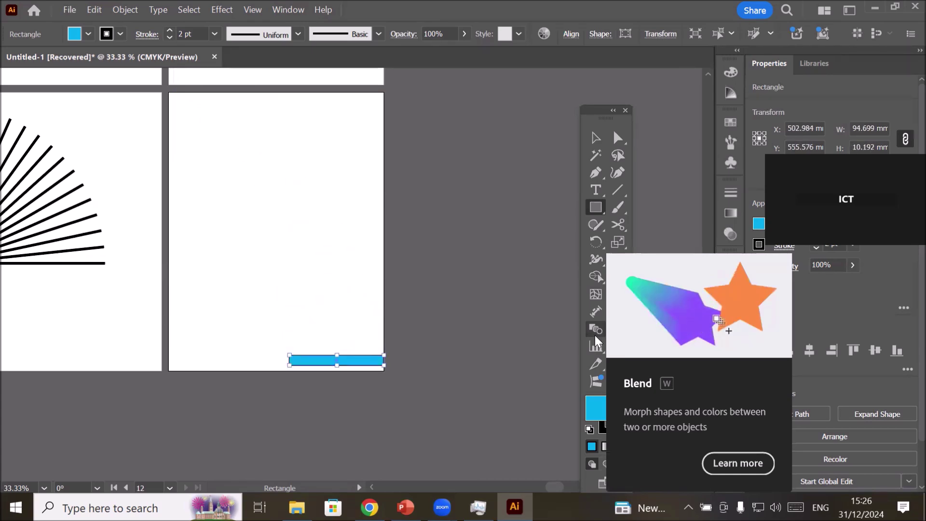
In Transform Each for the rectangle, preview Reflect X briefly, then enable Reflect Y, Scale Strokes & Effects and Scale Corners instead
click(126, 10)
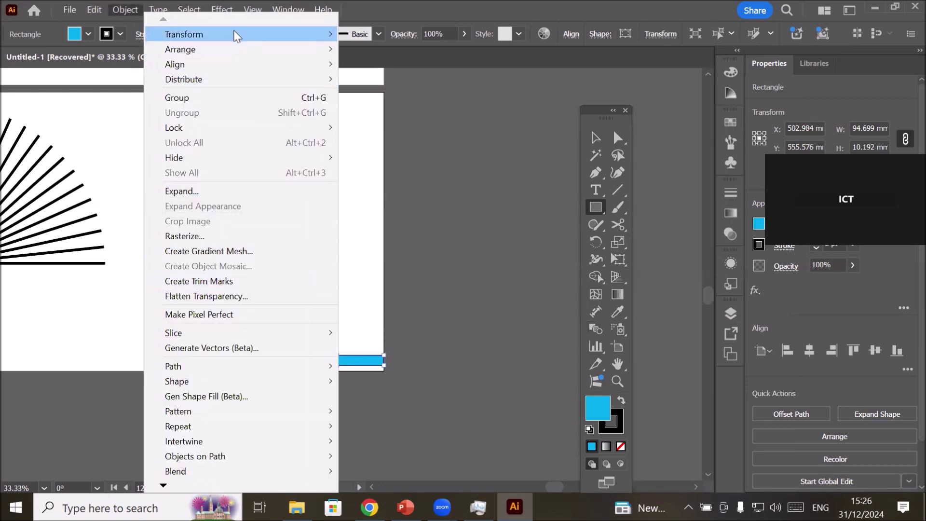
mouse_move(239, 34)
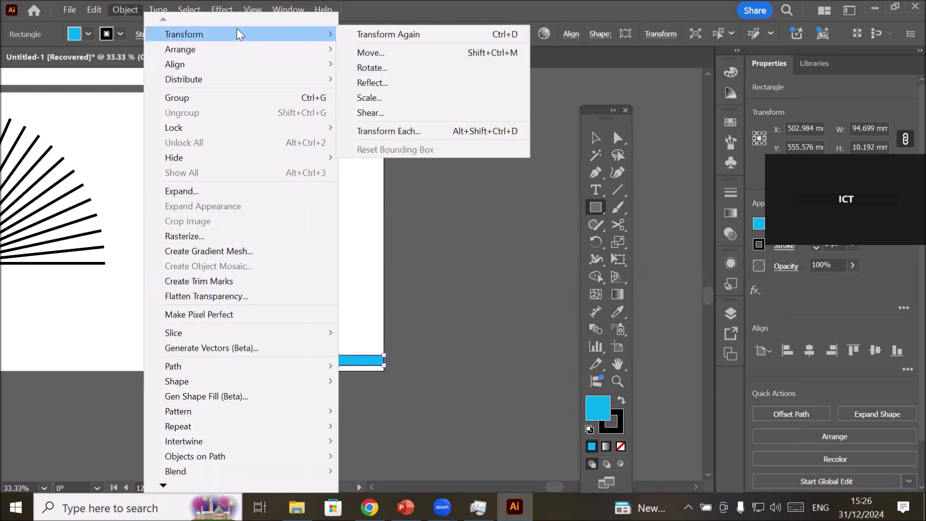
click(439, 131)
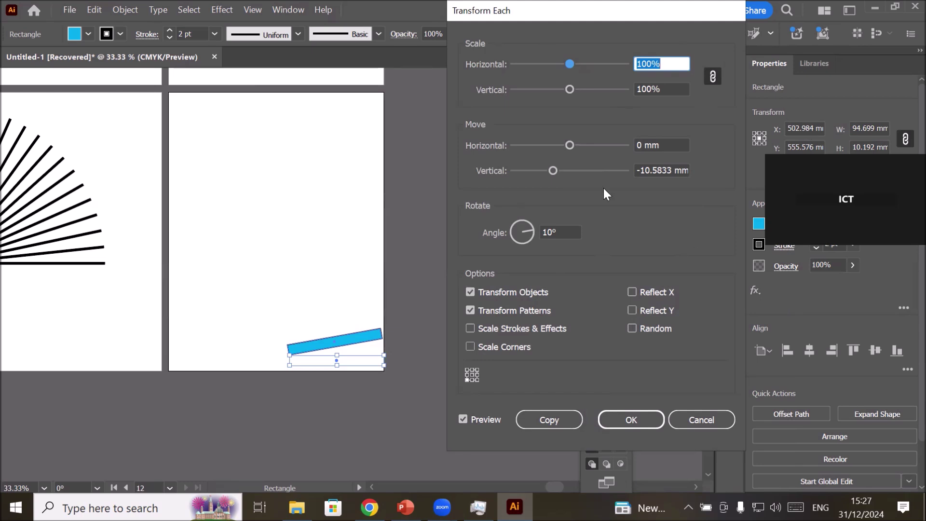
click(633, 292)
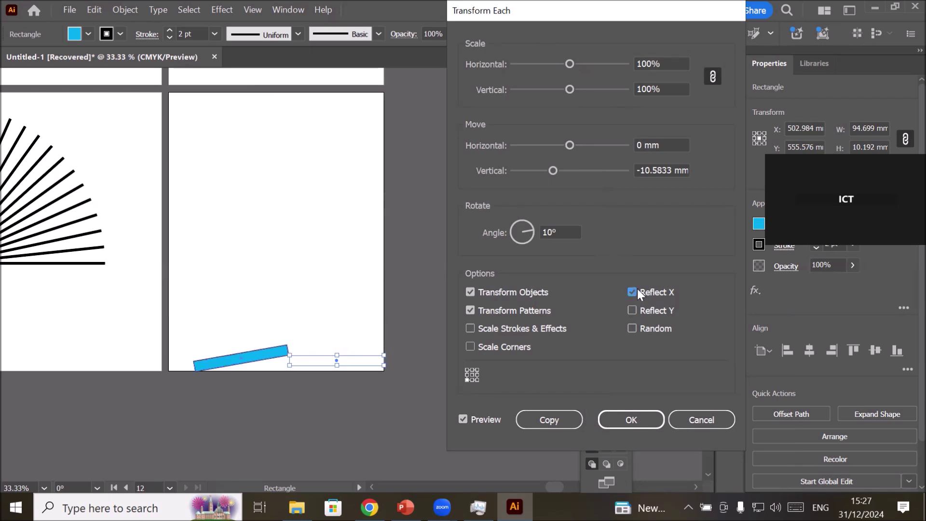
click(637, 290)
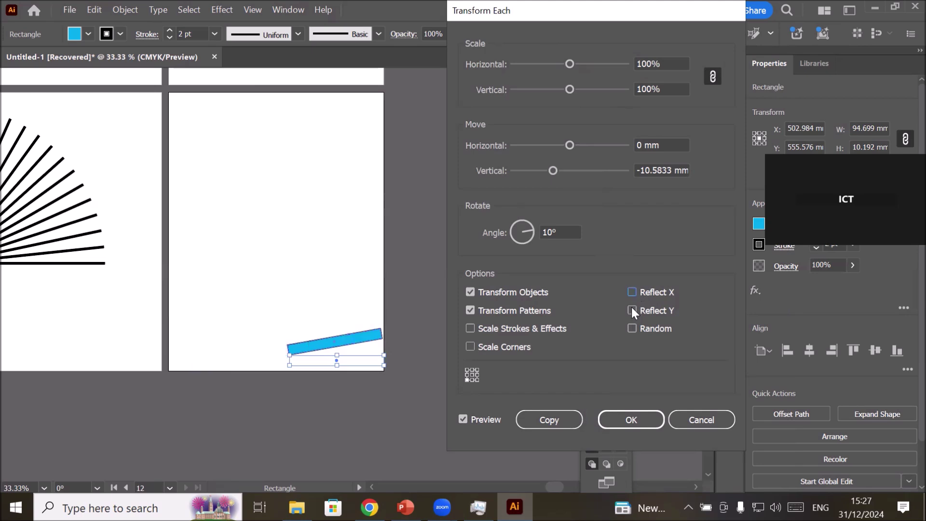
click(632, 311)
click(633, 311)
click(632, 312)
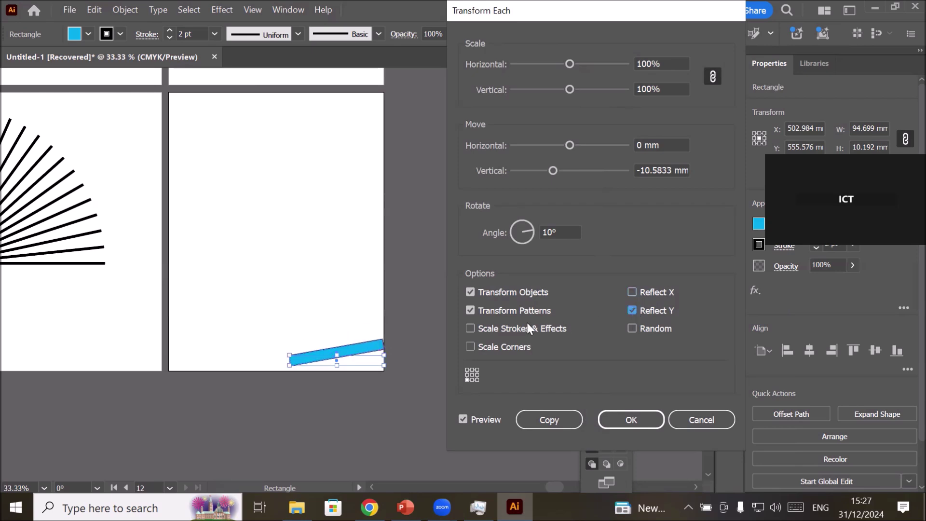
click(471, 346)
Create the Reflect Y copy of the rectangle and repeat the transformation several times
click(542, 418)
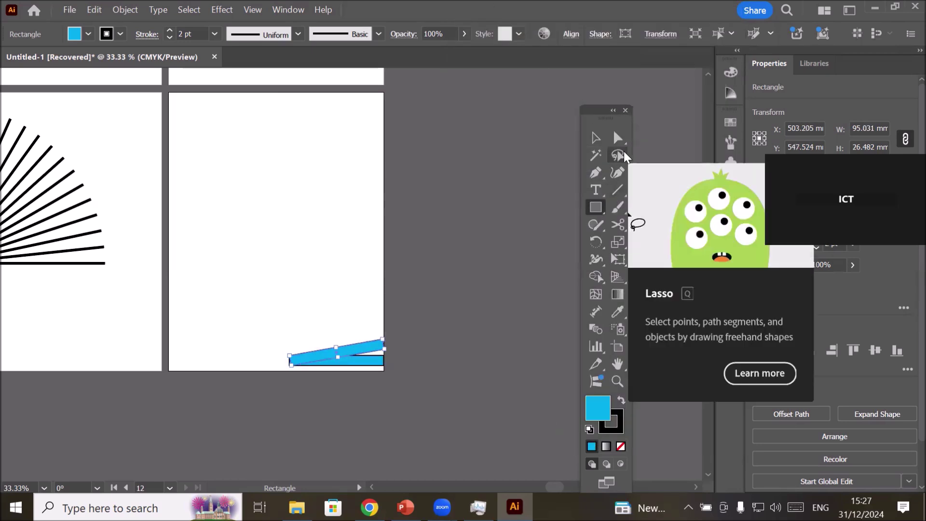
key(ctrl+d)
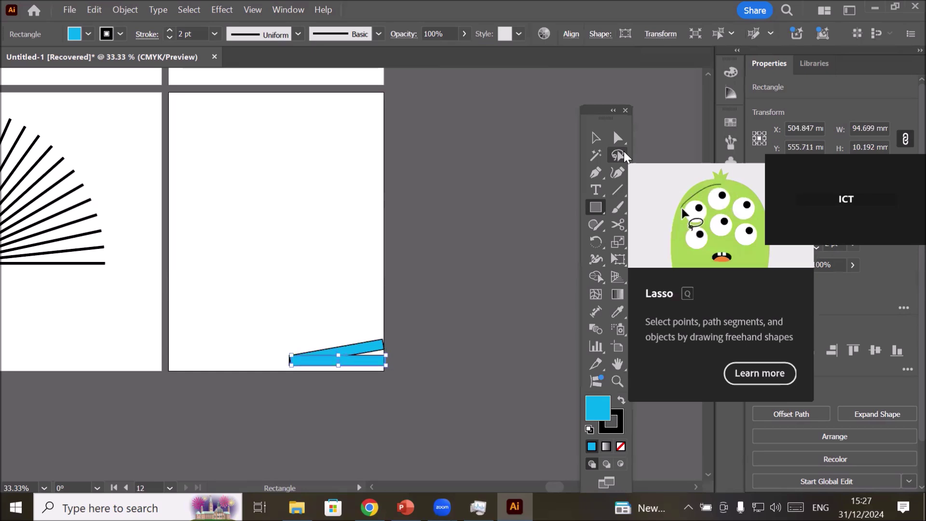
key(ctrl+d)
key(ctrl+d)
key(ctrl+d)
key(ctrl+d)
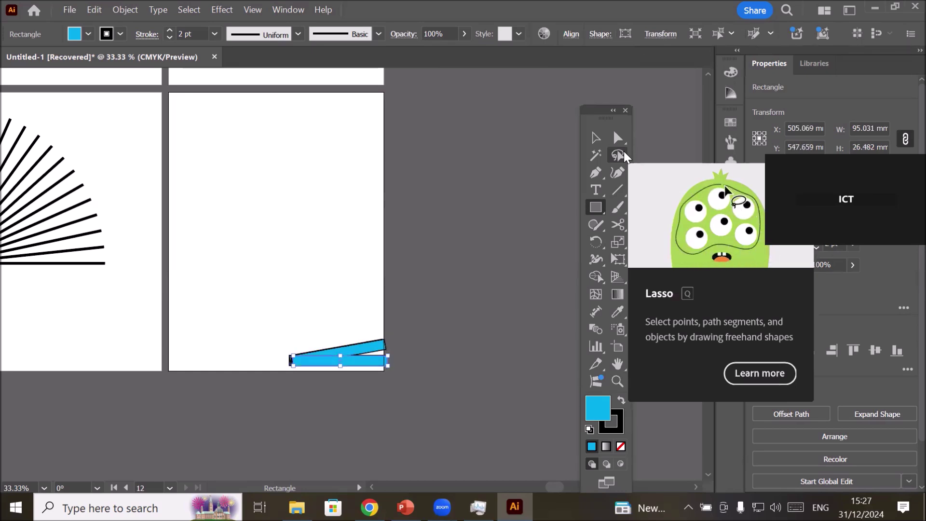
key(ctrl+d)
key(ctrl+d)
key(ctrl+d)
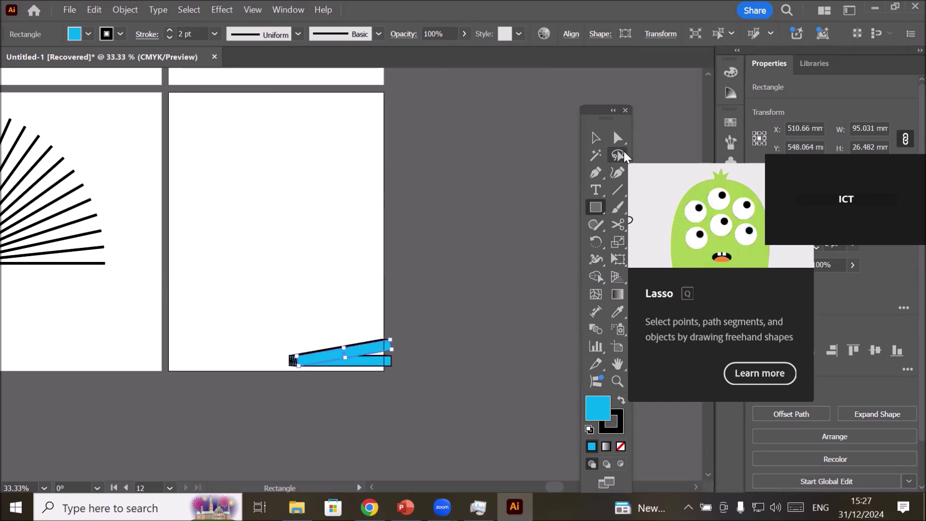
key(ctrl+d)
Undo the reflected rectangle copies back to the single original rectangle
key(ctrl+z)
key(ctrl+z)
key(ctrl+z)
key(ctrl+z)
key(ctrl+z)
key(ctrl+z)
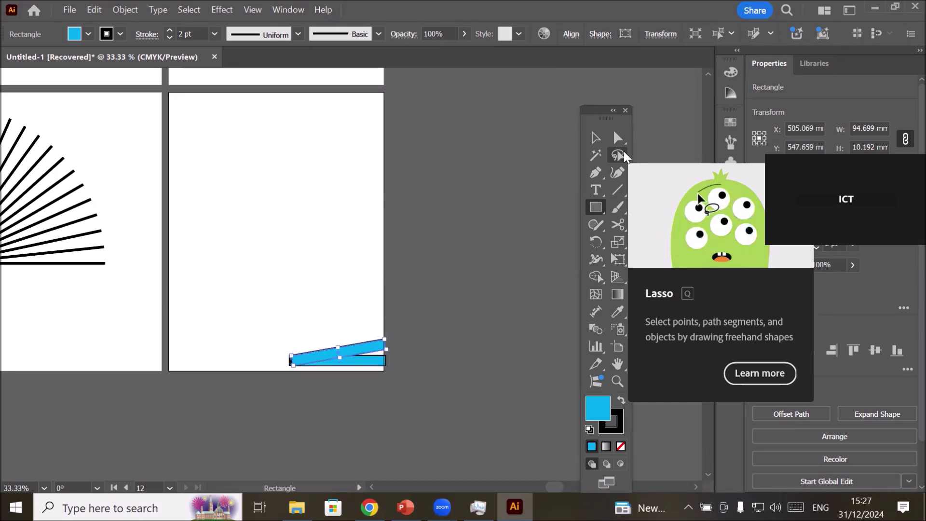
key(ctrl+z)
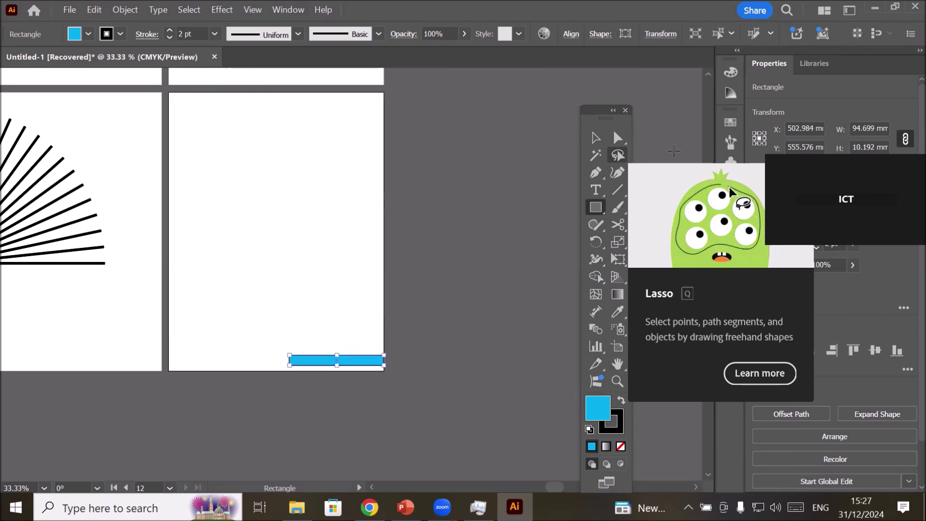
Reopen Transform Each for the rectangle and change the reference point to its upper-left corner, previewing the middle-left point first
click(131, 9)
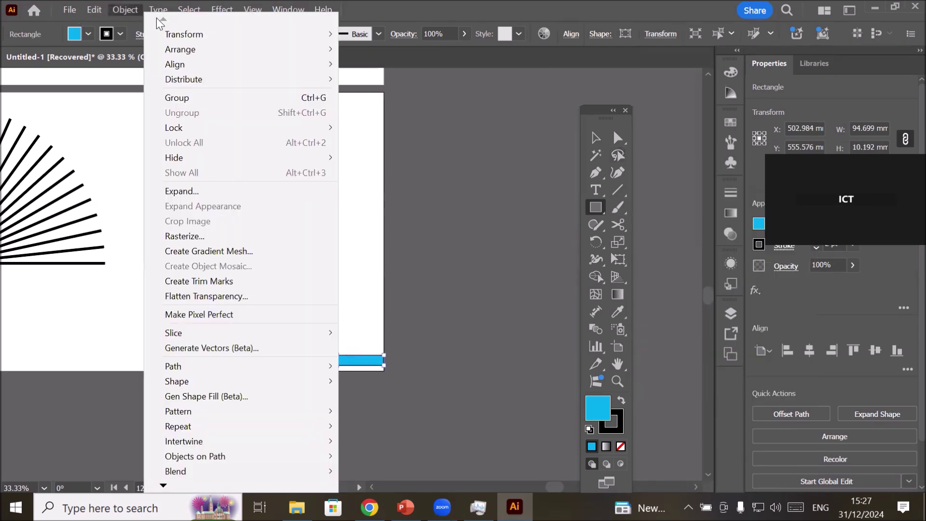
mouse_move(249, 39)
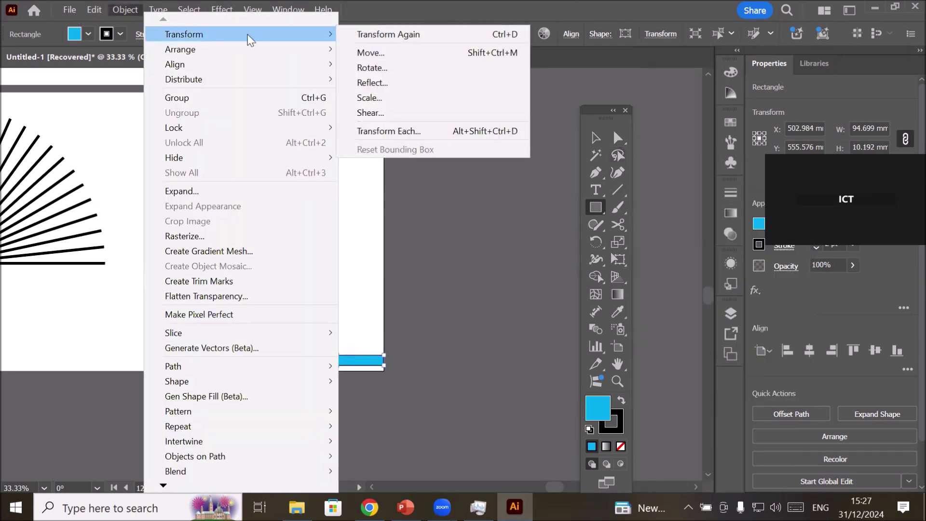
click(426, 135)
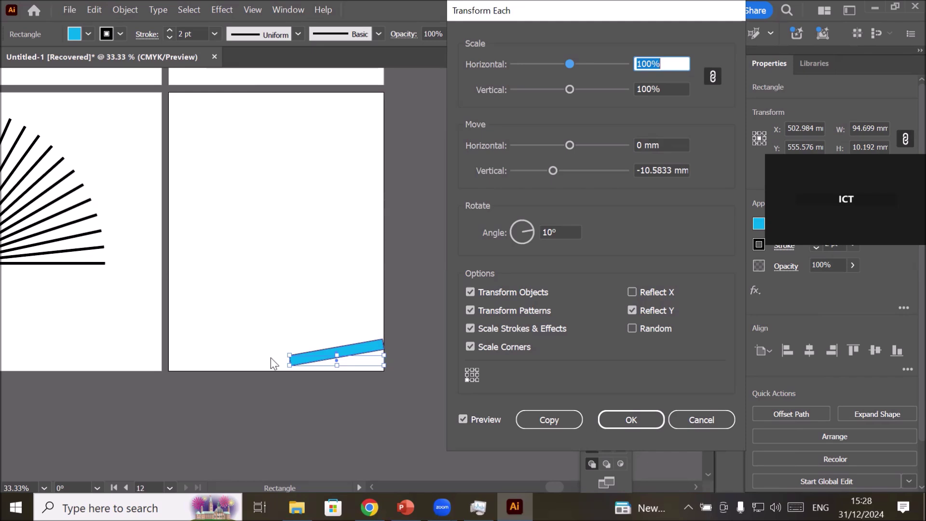
click(466, 374)
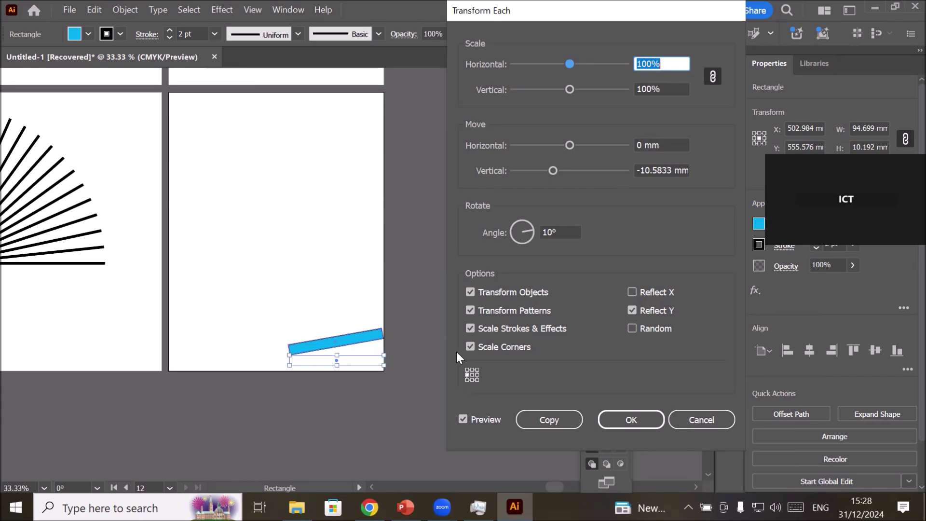
click(465, 369)
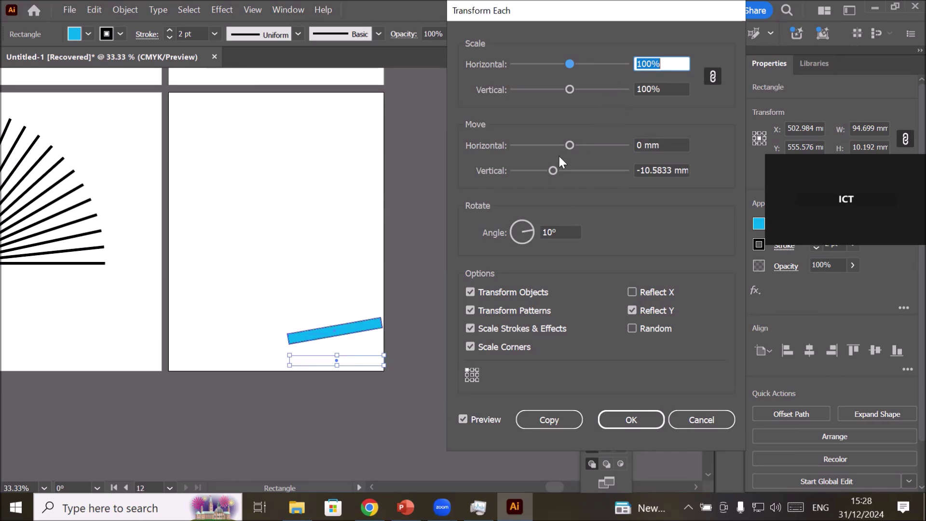
In Transform Each, set the move to -5.2917 mm horizontal and -1.0583 mm vertical, choose the middle-left reference point, and create a copy
click(554, 170)
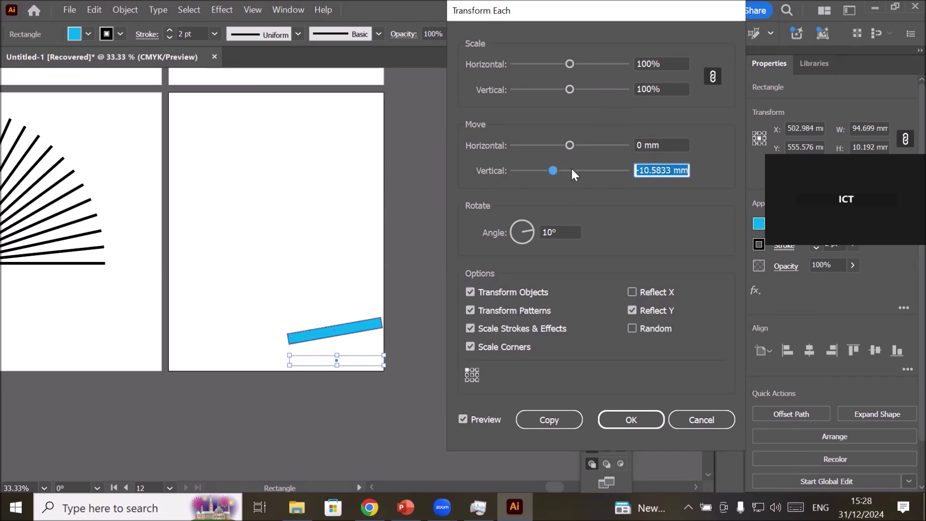
click(564, 171)
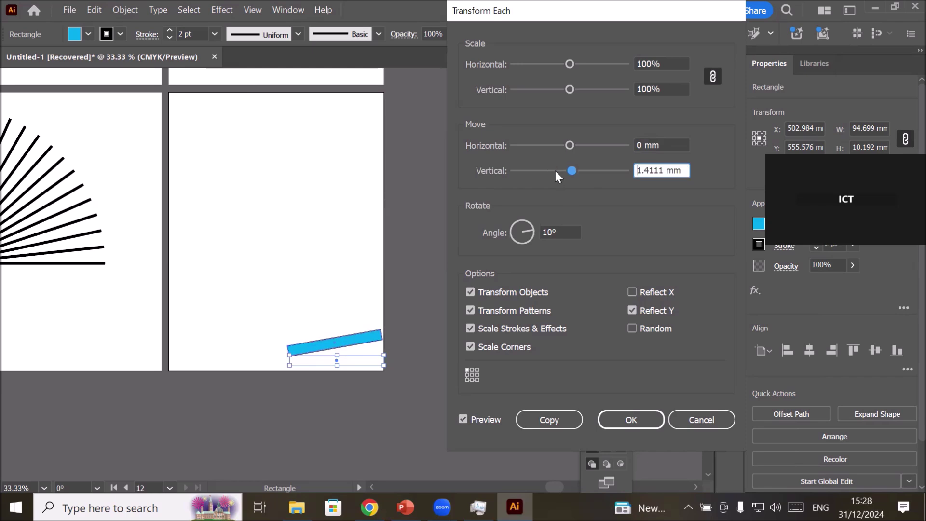
drag(572, 172, 569, 171)
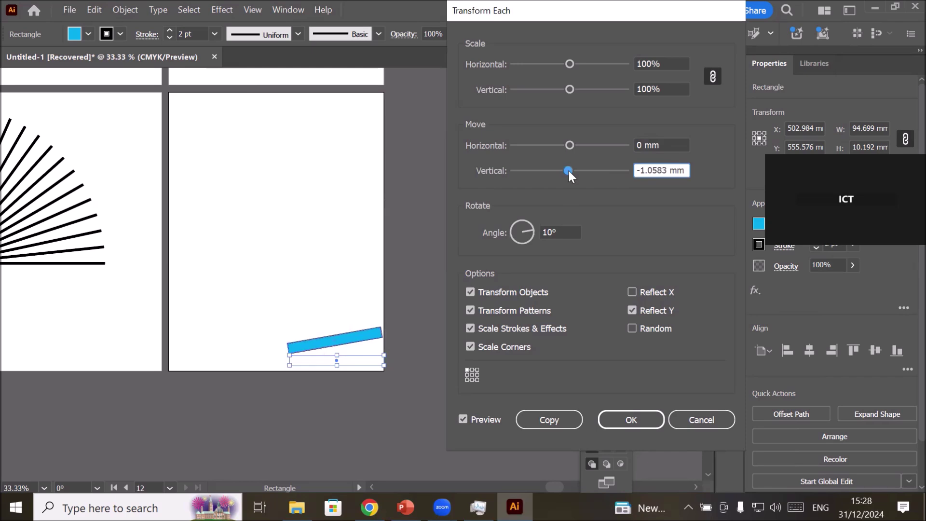
click(569, 145)
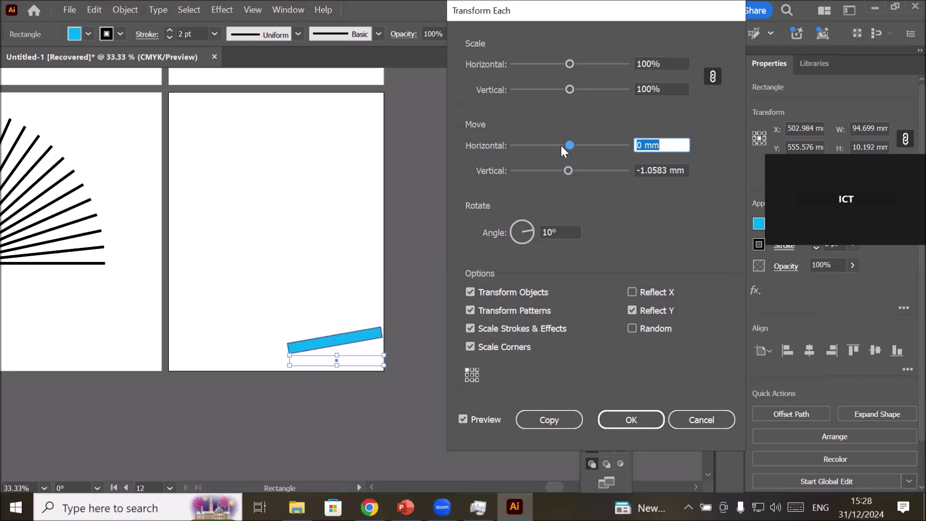
click(561, 145)
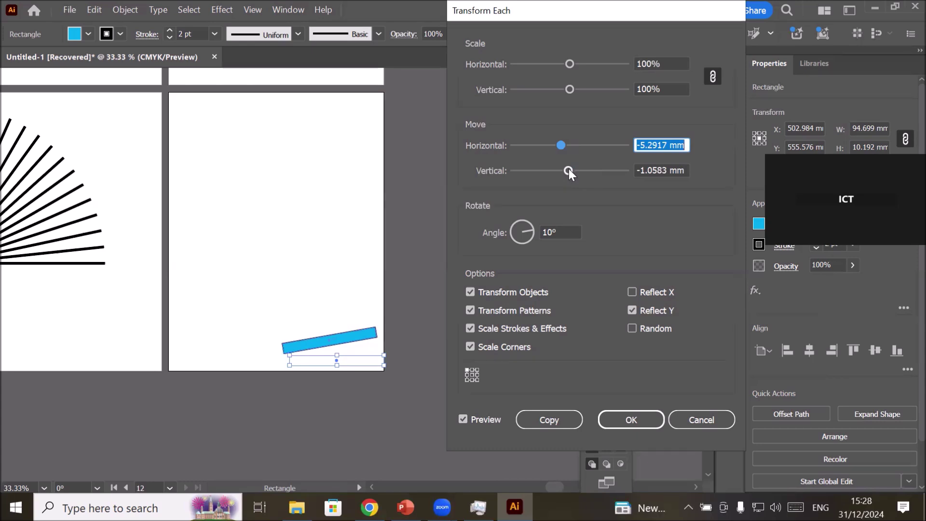
click(466, 375)
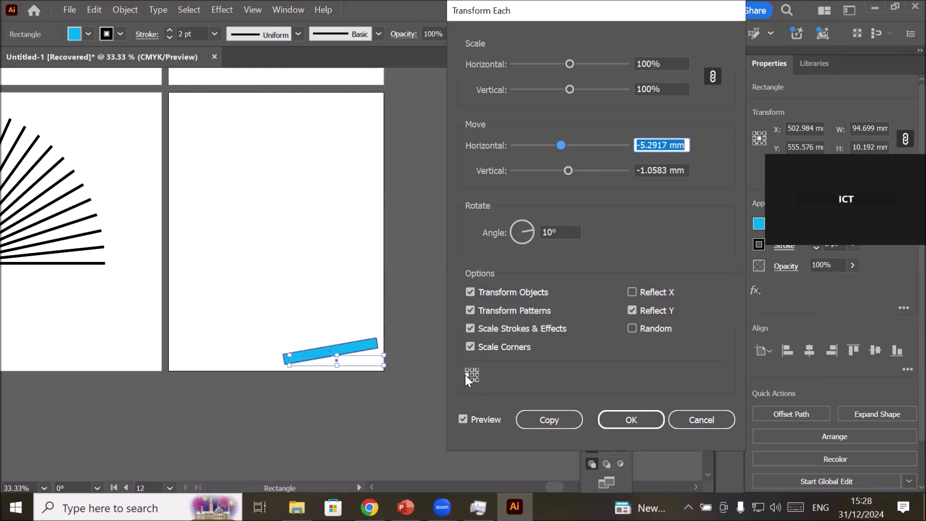
click(551, 420)
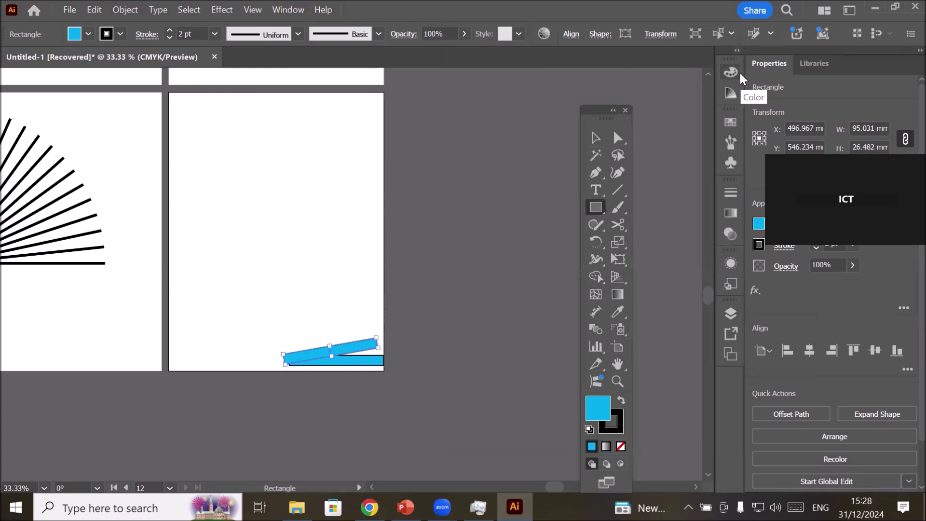
Repeat the transformed copy until the stacked rectangles reach the artboard's left edge, then deselect everything
key(ctrl+d)
key(ctrl+d)
key(ctrl+d)
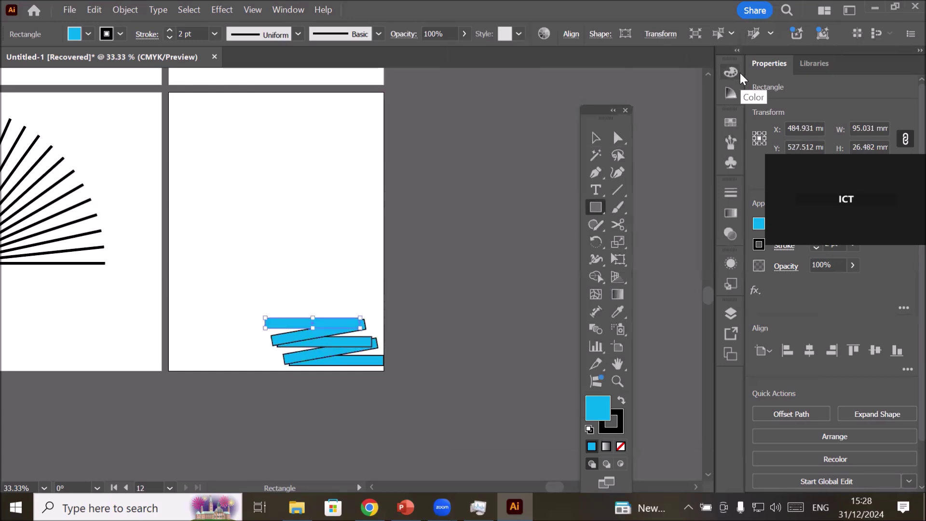
key(ctrl+d)
key(ctrl+d)
key(ctrl+d)
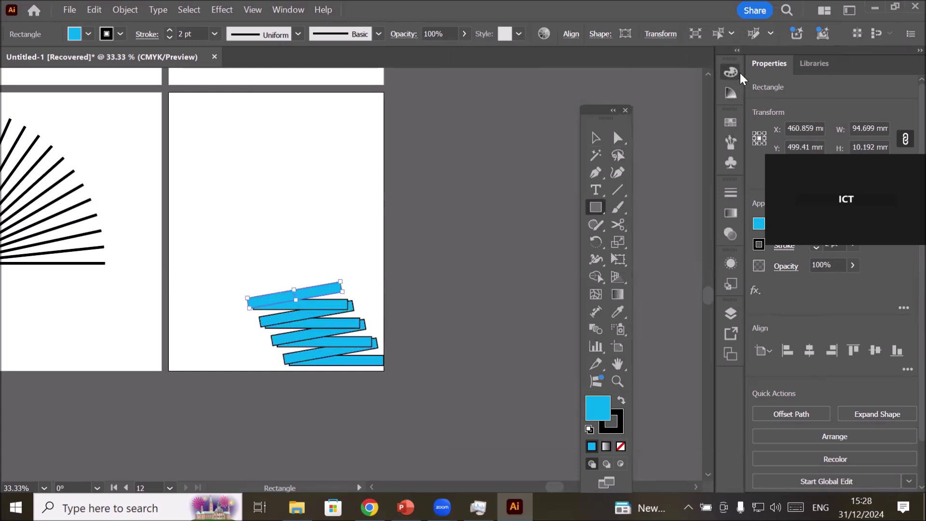
click(741, 74)
key(ctrl+d)
key(ctrl+d)
key(ctrl+d)
key(ctrl+d)
key(ctrl+d)
key(ctrl+d)
key(ctrl+d)
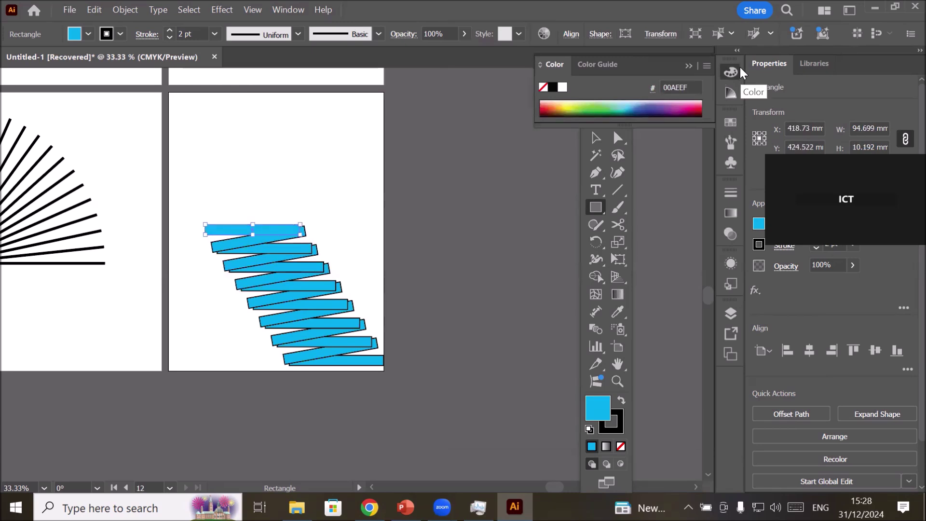
key(ctrl+d)
key(ctrl+d)
key(ctrl+d)
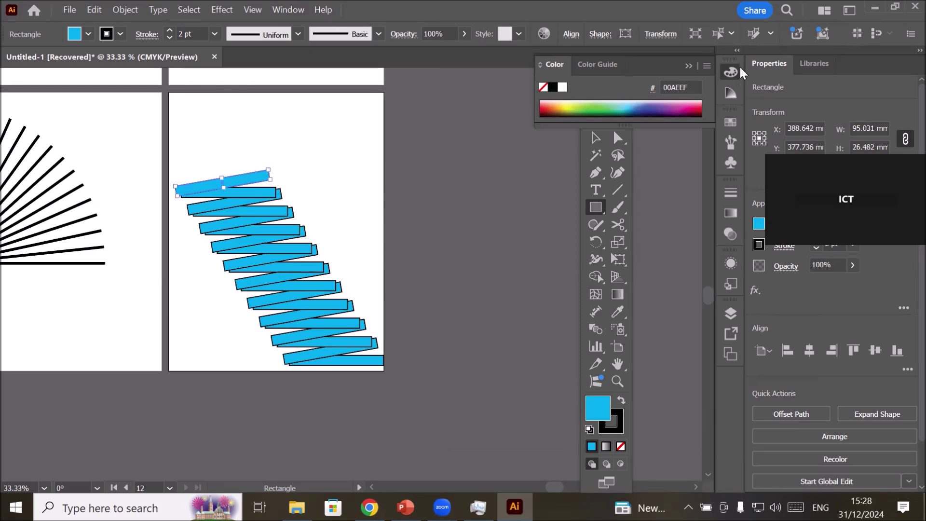
key(ctrl+d)
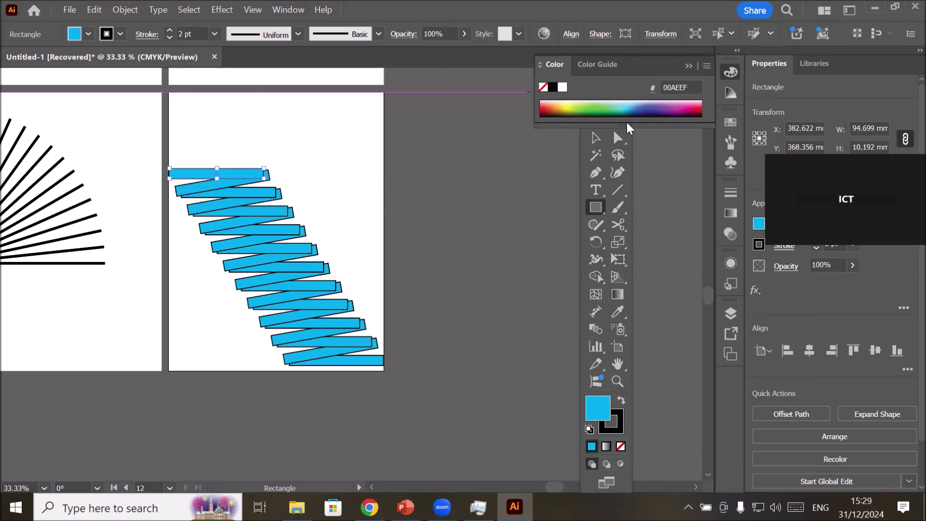
click(596, 137)
click(361, 145)
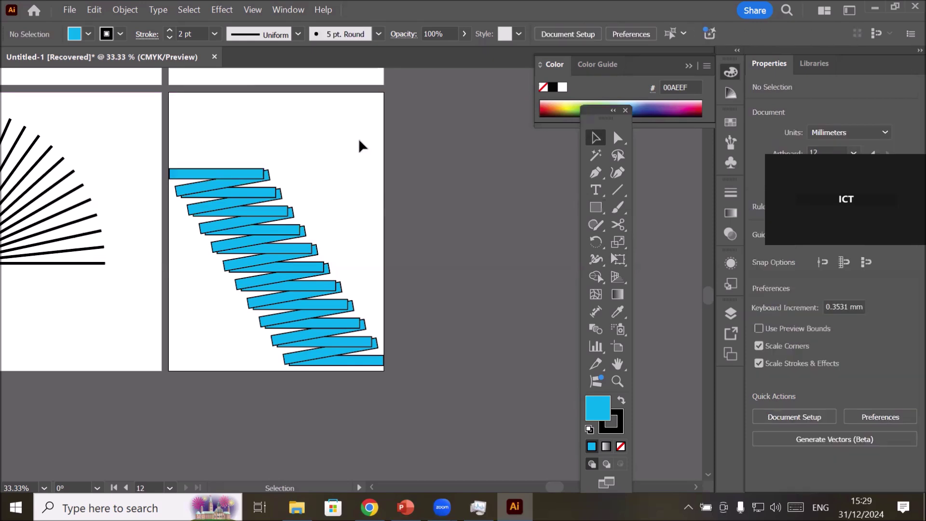
click(121, 11)
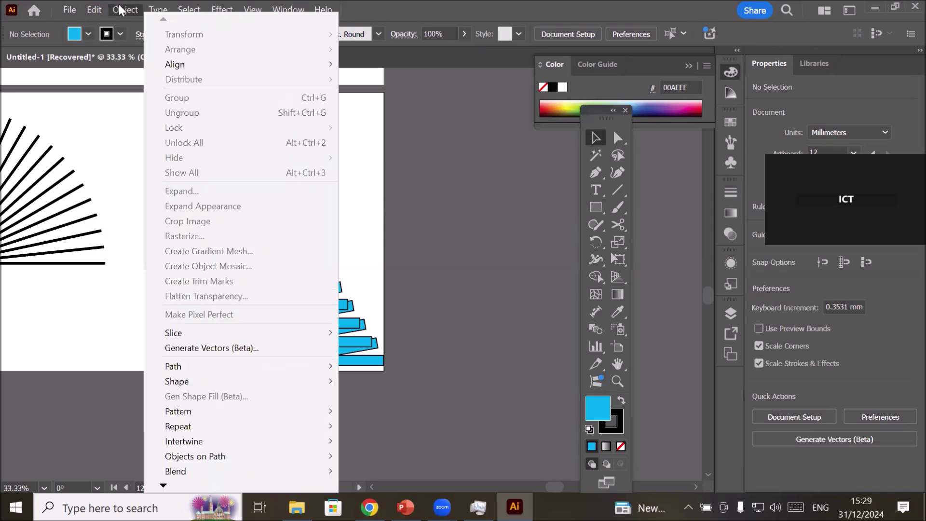
click(359, 210)
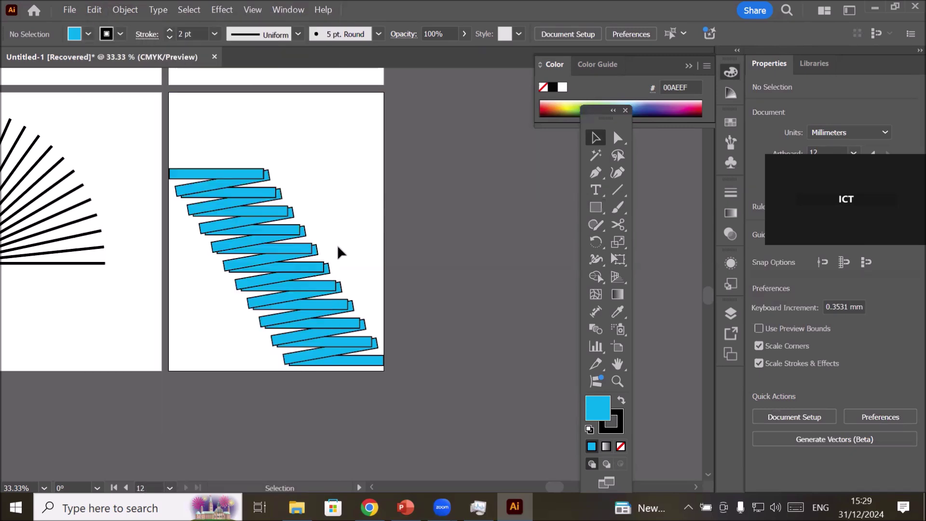
click(338, 364)
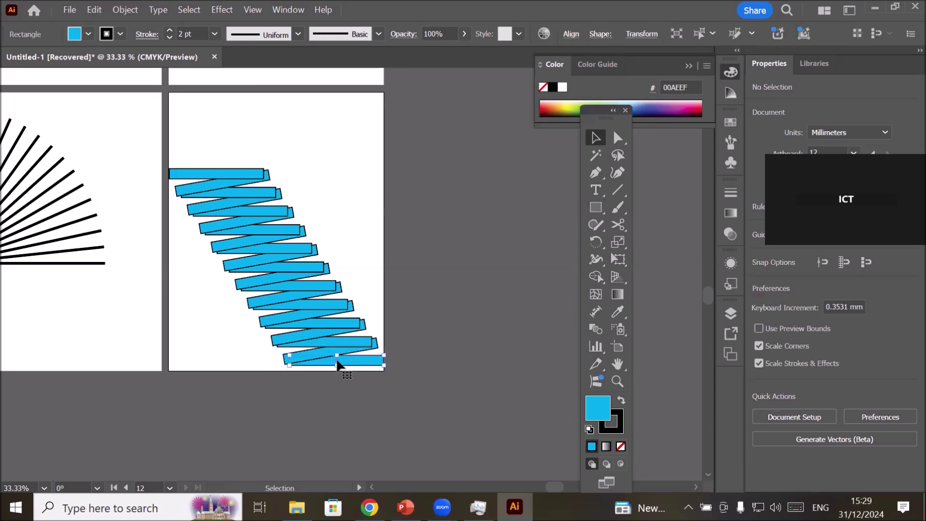
click(127, 10)
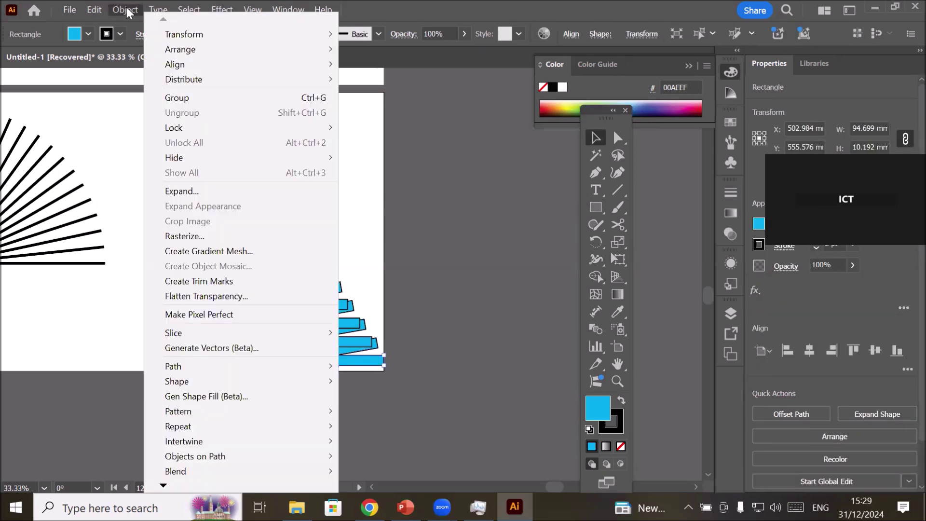
mouse_move(331, 34)
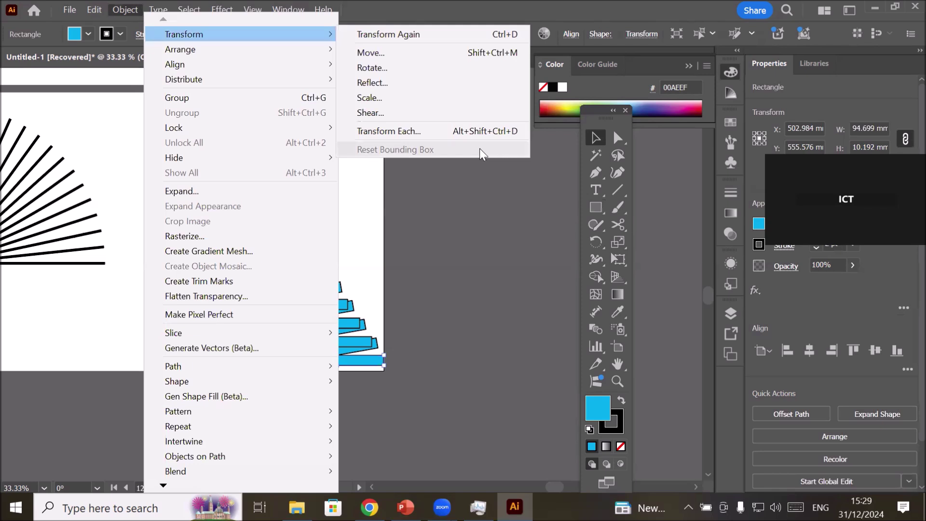
click(449, 131)
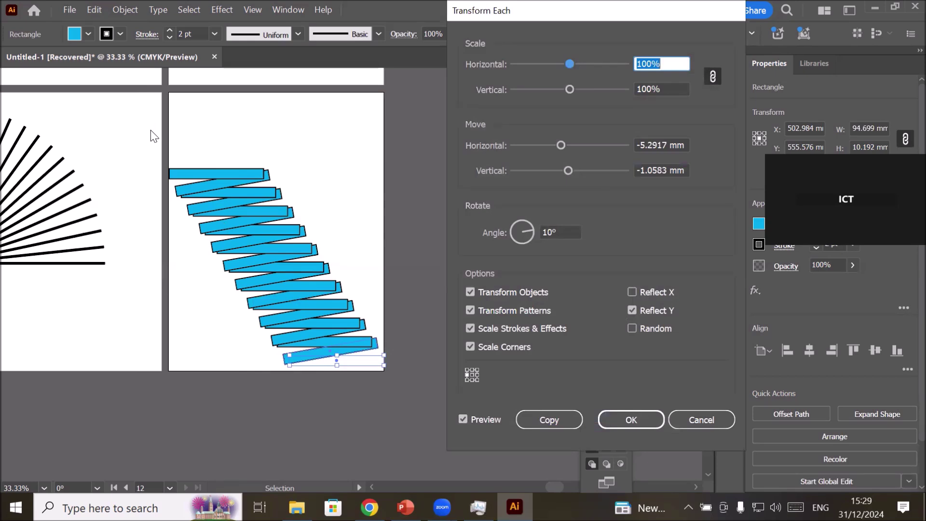
click(676, 420)
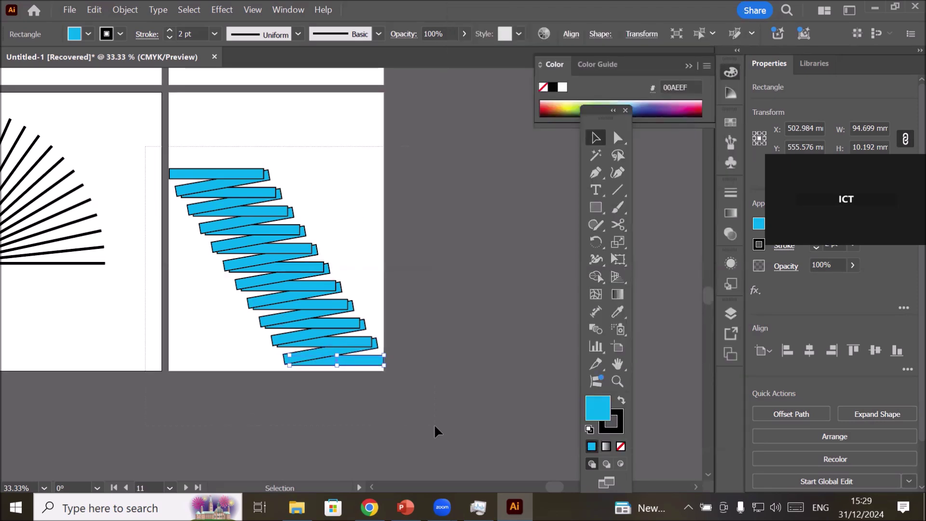
Delete all the stacked rectangles and draw a new thin rectangle about 102 by 13 mm in the right half of the artboard
key(ctrl+a)
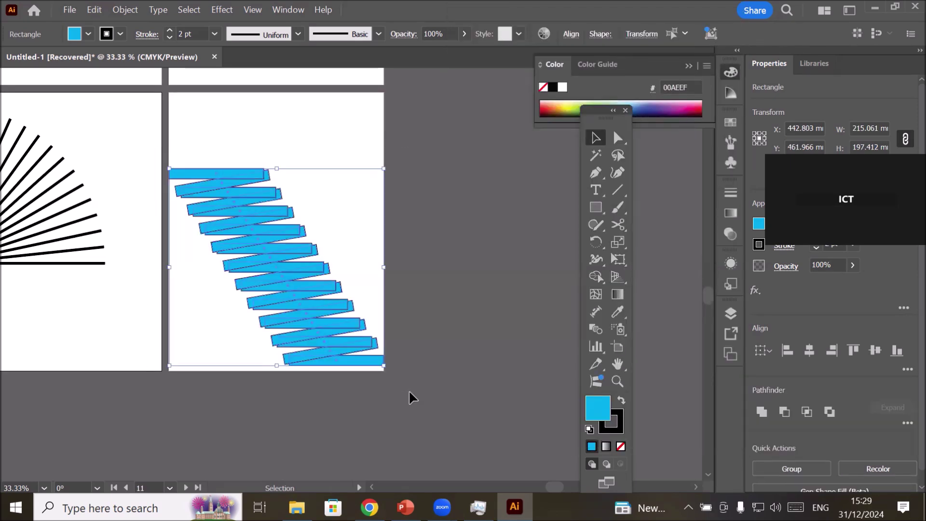
key(Delete)
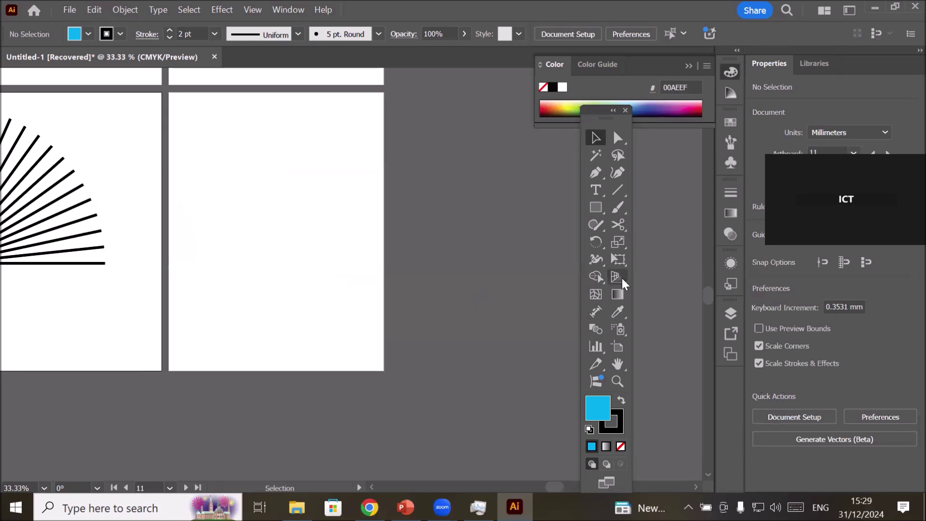
click(596, 207)
drag(269, 226, 372, 237)
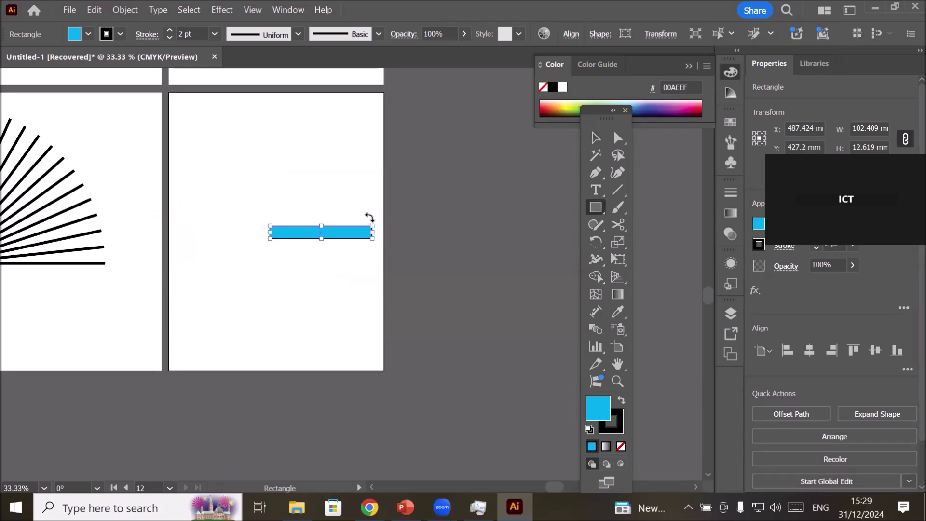
Create a copy of the rectangle rotated 20° about its lower-left corner
key(r)
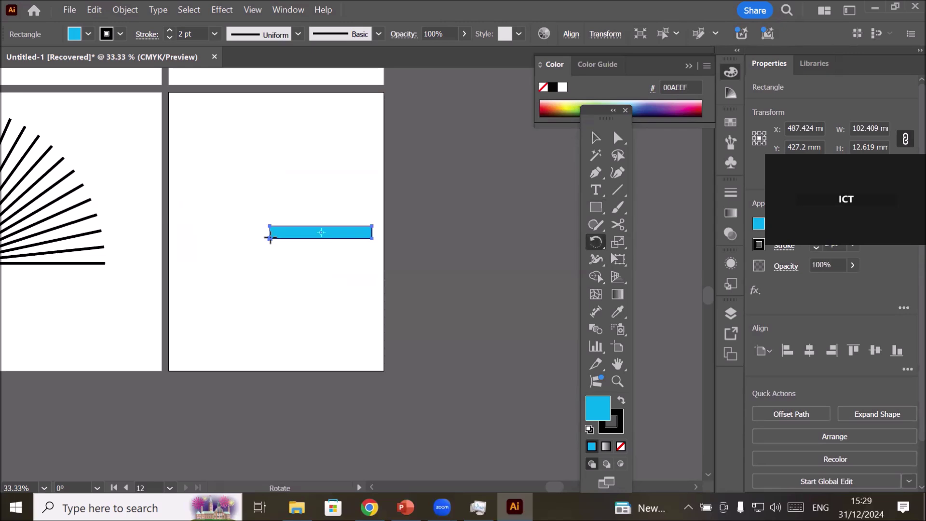
alt+click(269, 239)
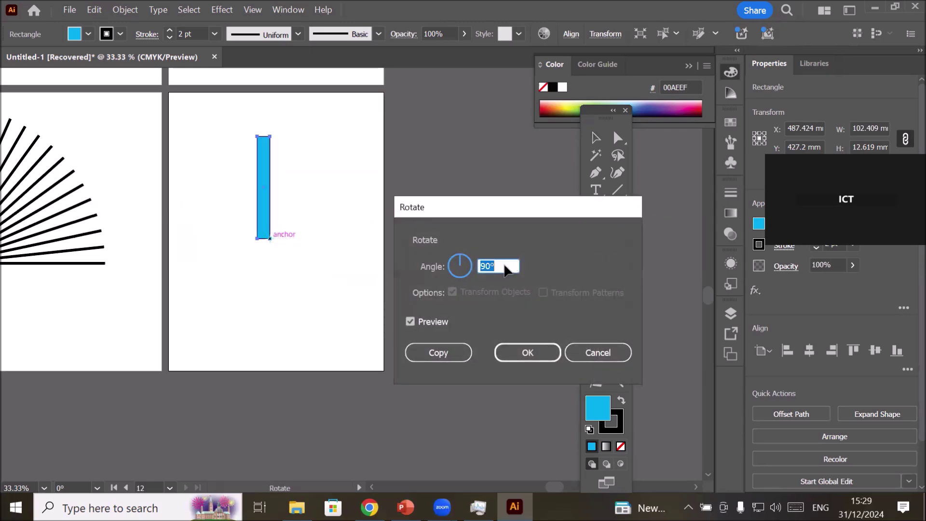
click(493, 265)
key(Down)
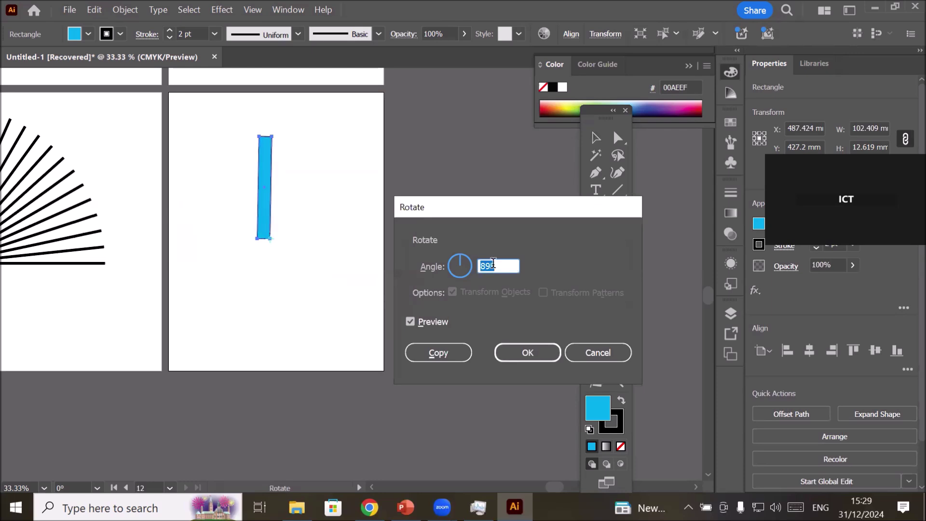
key(Down)
key(Down)
key(Down)
key(Down)
key(Down)
key(Down)
key(Down)
key(Down)
key(Down)
key(Down)
key(Down)
key(Down)
key(Down)
key(Down)
key(Down)
key(Down)
key(Down)
key(Down)
key(Down)
key(Down)
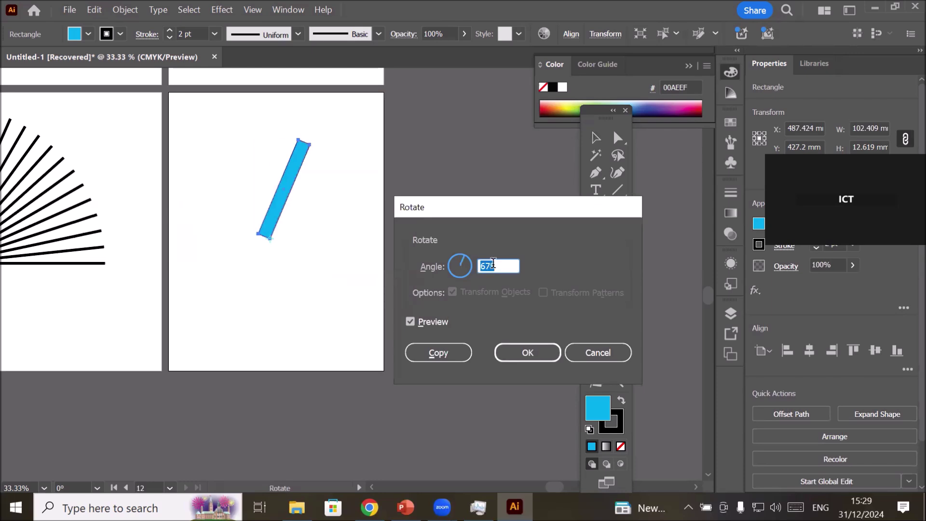
key(Down)
key(Down)
key(Down)
key(Down)
key(Down)
key(Down)
key(Down)
key(Down)
key(Down)
key(Down)
key(Down)
key(Down)
key(Down)
key(Down)
key(Down)
key(Down)
key(Down)
key(Down)
key(Down)
key(Down)
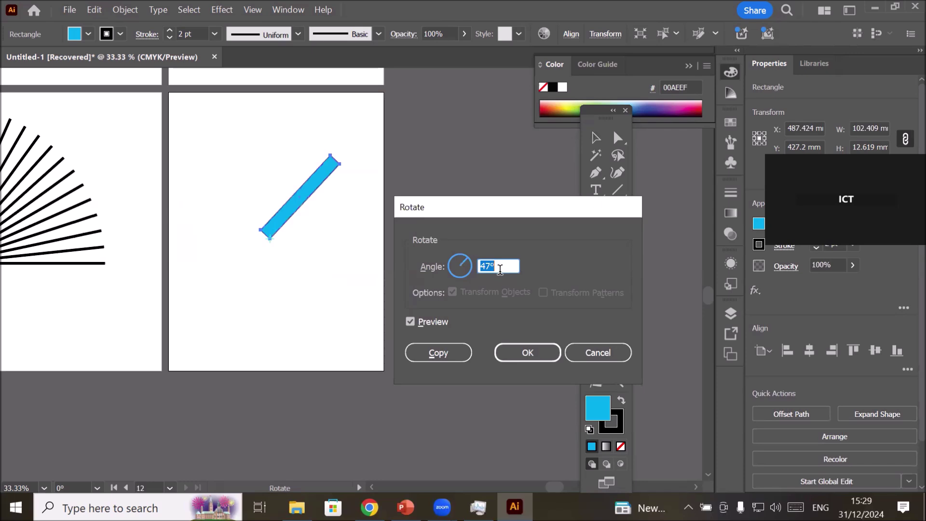
key(Down)
key(Down)
key(Down)
key(Down)
key(Down)
key(Down)
key(Down)
key(Down)
key(Down)
key(Down)
key(Down)
key(Down)
key(Down)
key(Down)
key(Down)
key(Down)
key(Down)
key(Down)
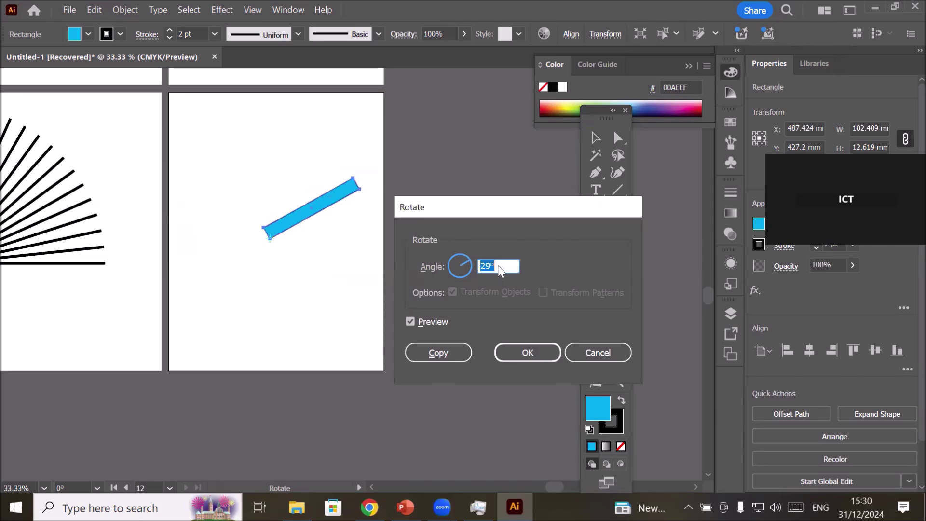
key(Down)
key(Down)
key(Down)
key(Down)
key(Down)
key(Down)
key(Down)
key(Down)
key(Down)
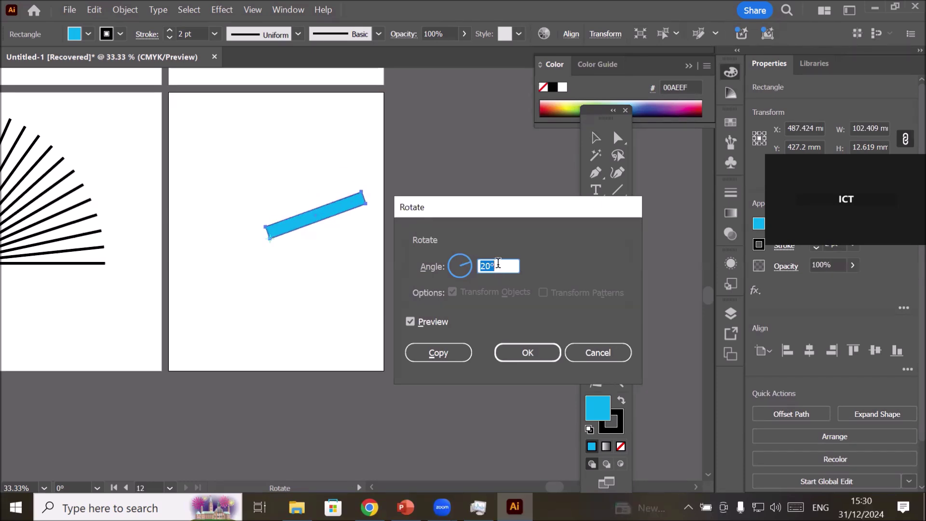
click(452, 359)
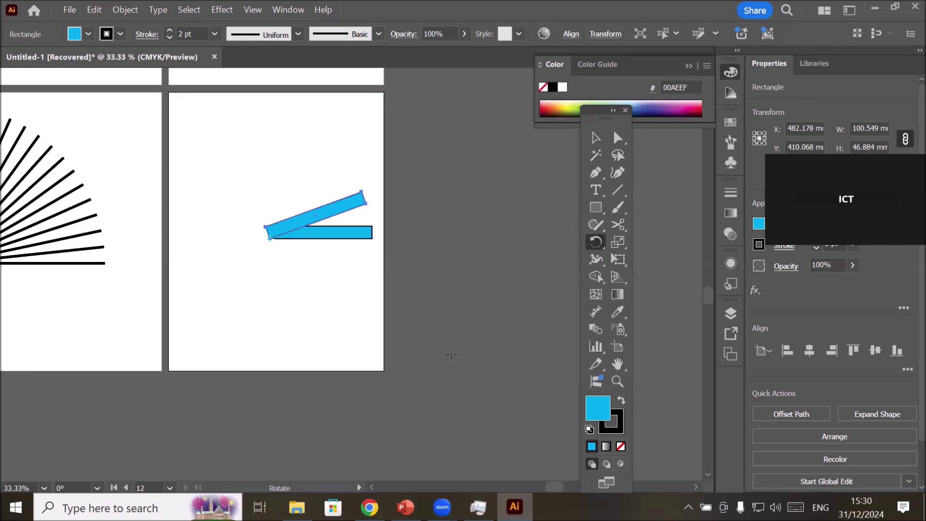
Repeat the rotated copy to fan the rectangles through a half circle around the shared corner
key(ctrl+d)
key(ctrl+d)
key(ctrl+d)
key(ctrl+d)
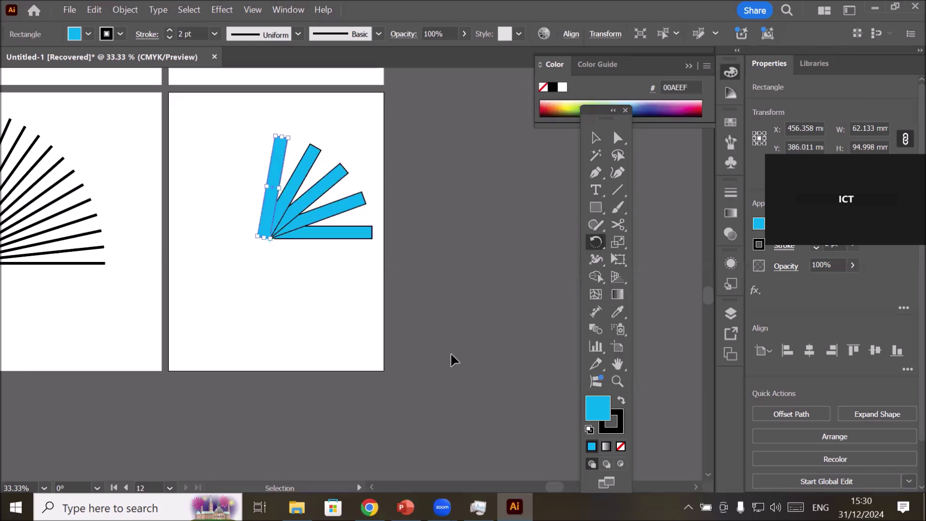
key(ctrl+d)
key(ctrl+d)
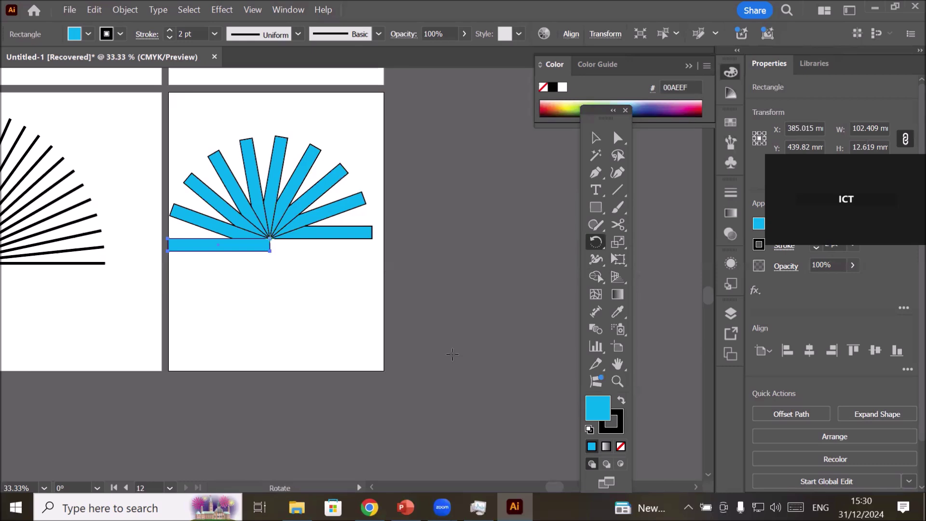
Undo the rotated copies back to the single horizontal rectangle
key(ctrl+z)
key(ctrl+z)
key(ctrl+z)
key(ctrl+z)
key(ctrl+z)
key(ctrl+z)
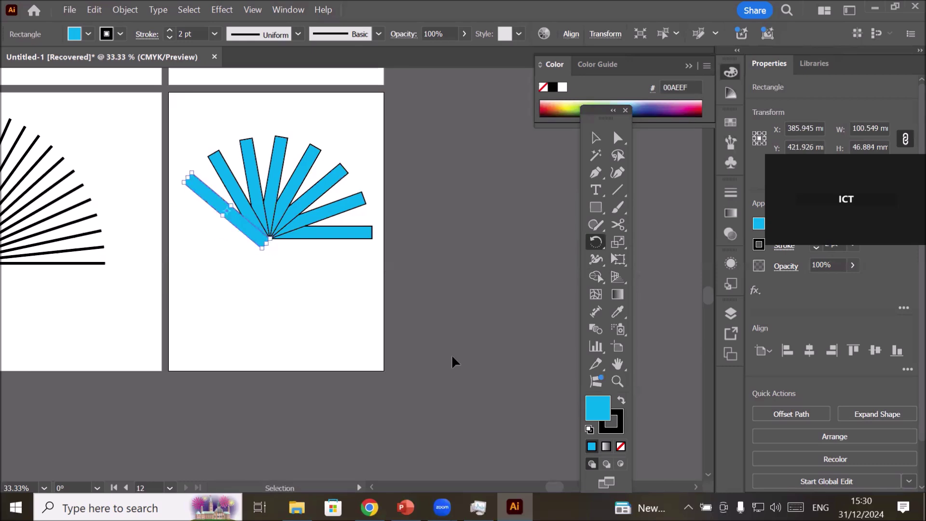
key(ctrl+z)
key(ctrl+z)
key(ctrl+z)
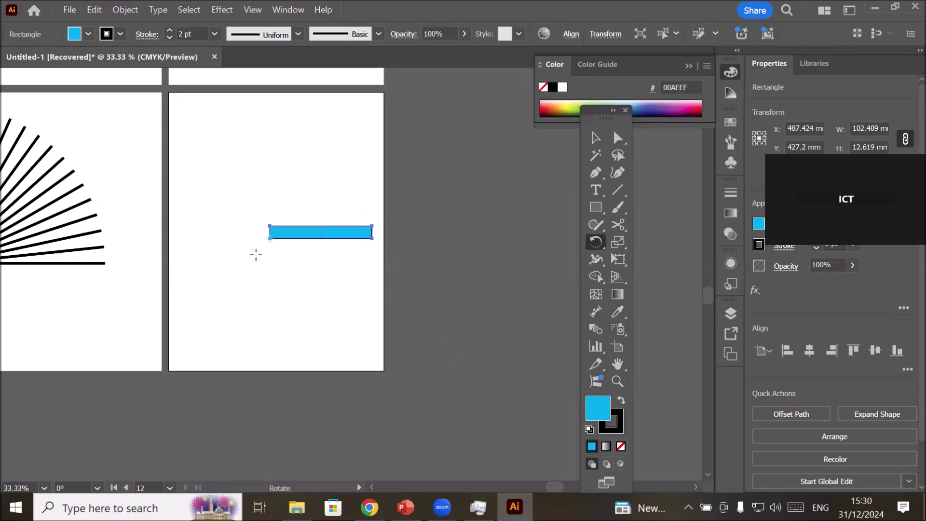
Create a copy of the blue rectangle rotated 20° about its upper-left corner
alt+click(270, 224)
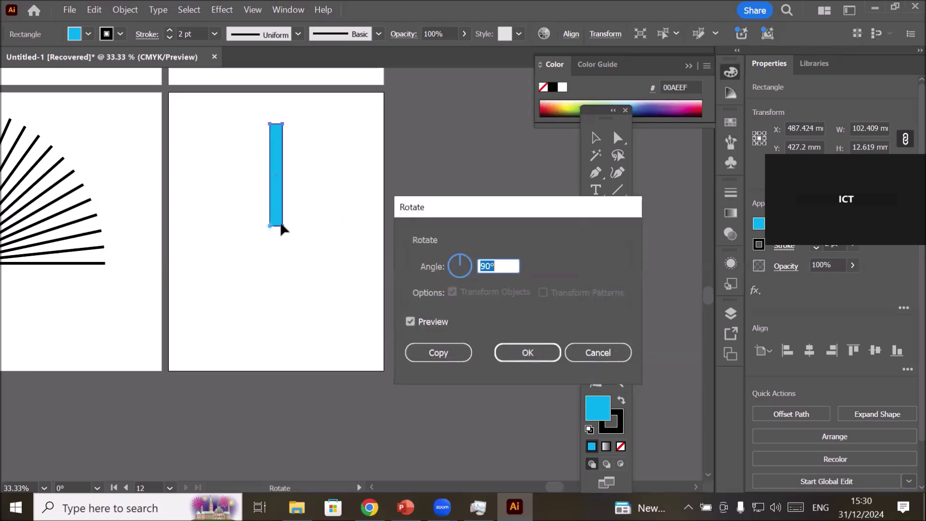
click(499, 263)
drag(498, 263, 451, 276)
text(20)
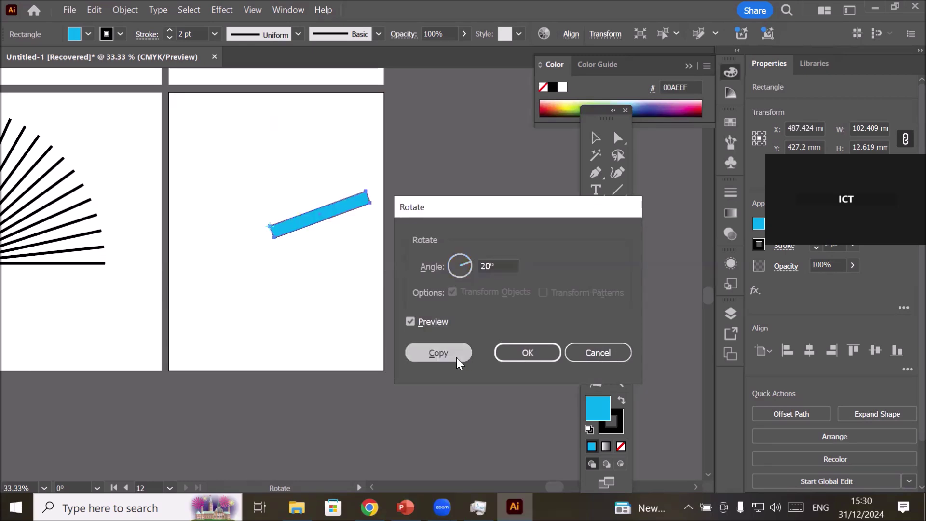
click(456, 357)
Repeat the 20° rotated copy until the rectangles complete a full circle around the upper-left corner pivot
key(ctrl+d)
key(ctrl+d)
key(ctrl+d)
key(ctrl+d)
key(ctrl+d)
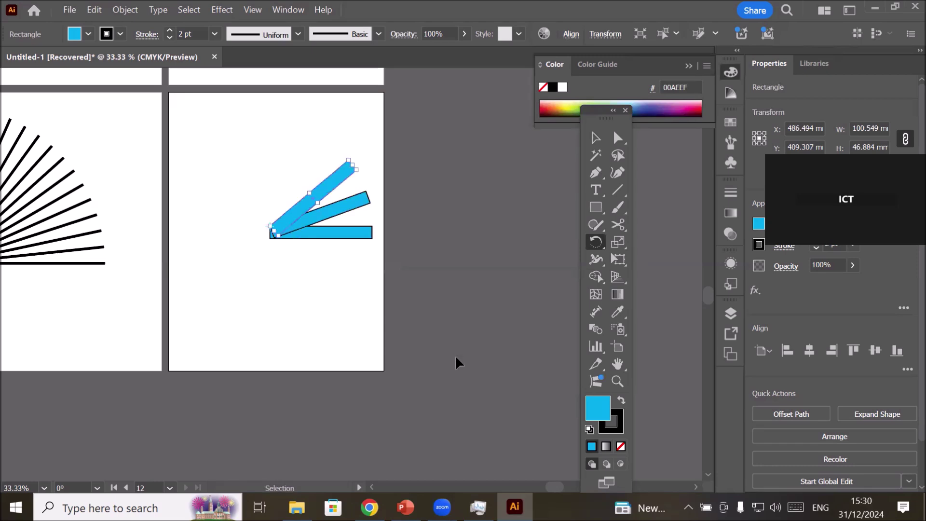
key(ctrl+d)
key(ctrl+d)
key(ctrl+d)
key(ctrl+d)
key(ctrl+d)
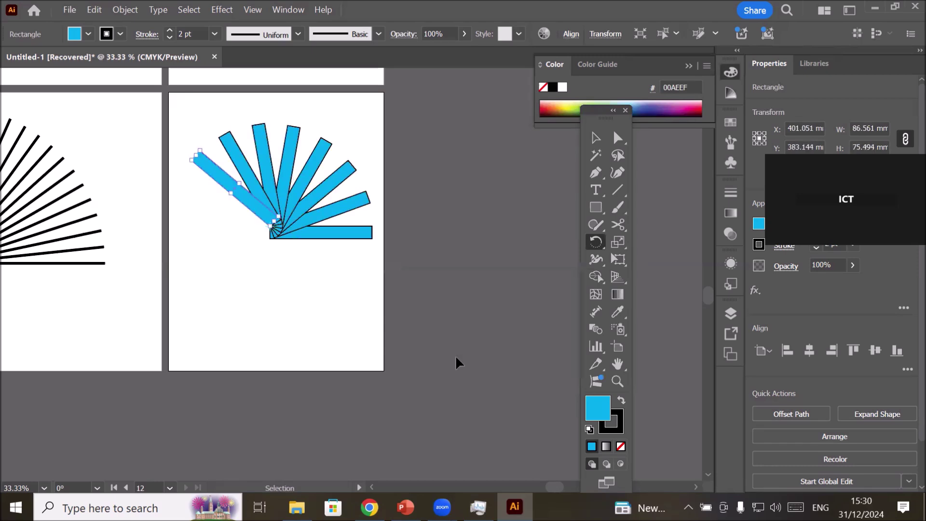
key(ctrl+d)
key(ctrl+d)
key(ctrl+d)
key(ctrl+d)
key(ctrl+d)
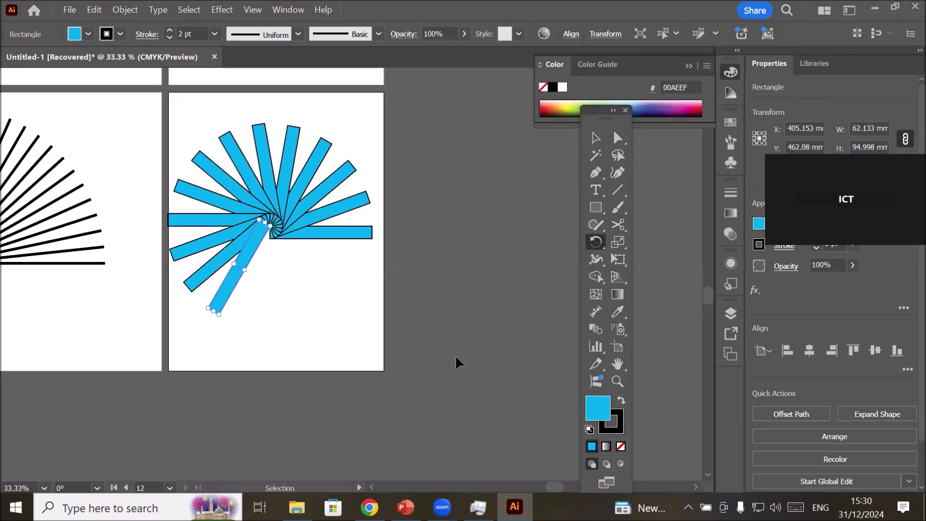
key(ctrl+d)
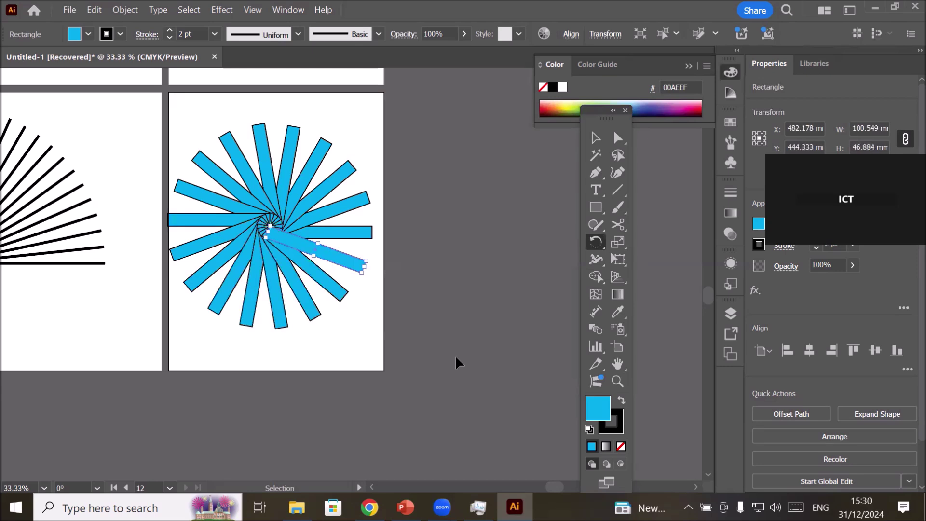
Undo all the rotated copies in the full circle, back to the single horizontal rectangle
key(ctrl+z)
key(ctrl+z)
key(ctrl+z)
key(ctrl+z)
key(ctrl+z)
key(ctrl+z)
key(ctrl+z)
key(ctrl+z)
key(ctrl+z)
key(ctrl+z)
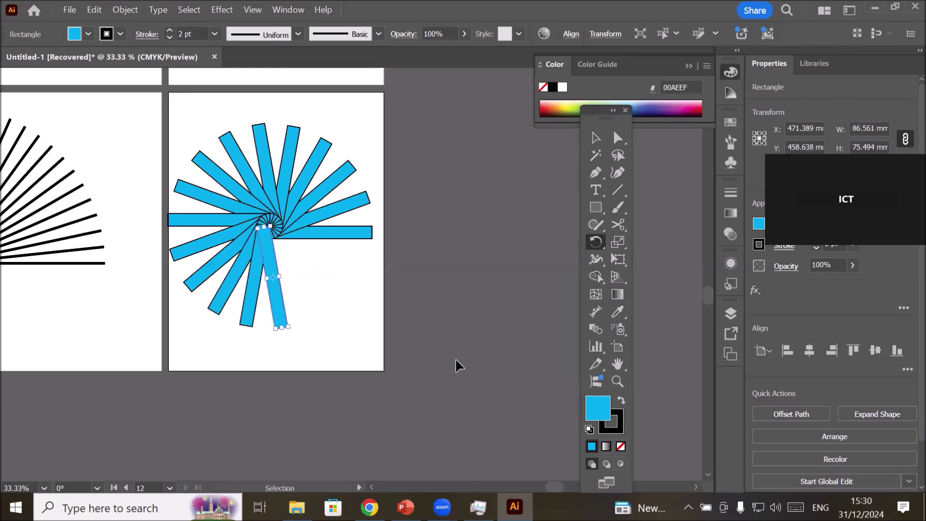
key(ctrl+z)
key(ctrl+z)
key(ctrl+z)
key(ctrl+z)
key(ctrl+z)
key(ctrl+z)
key(ctrl+z)
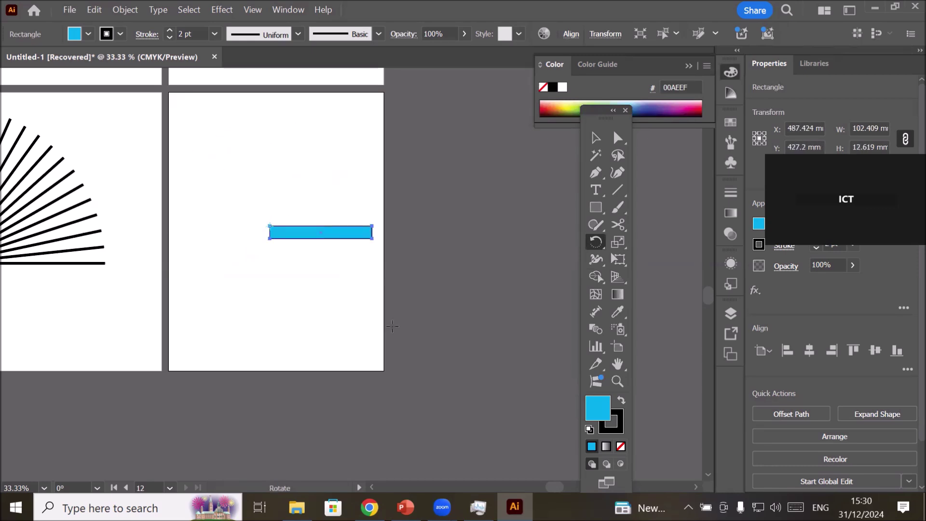
Create a copy of the rectangle rotated 20° about the midpoint of its left short edge
scroll(275, 236, up, 2)
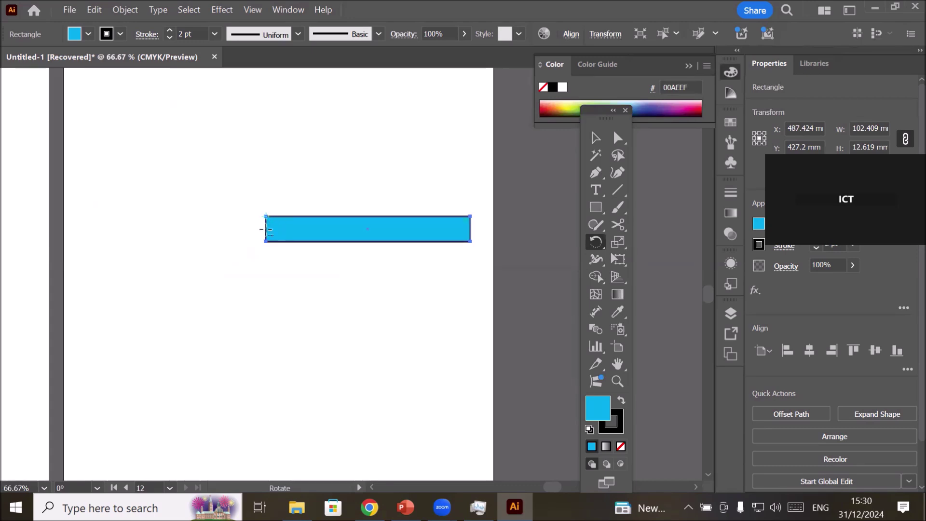
alt+click(266, 230)
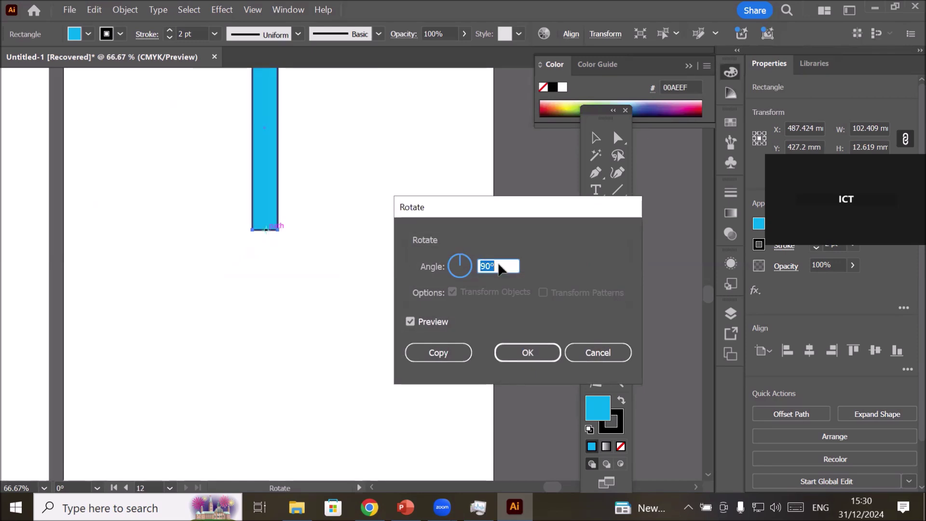
text(20)
click(448, 354)
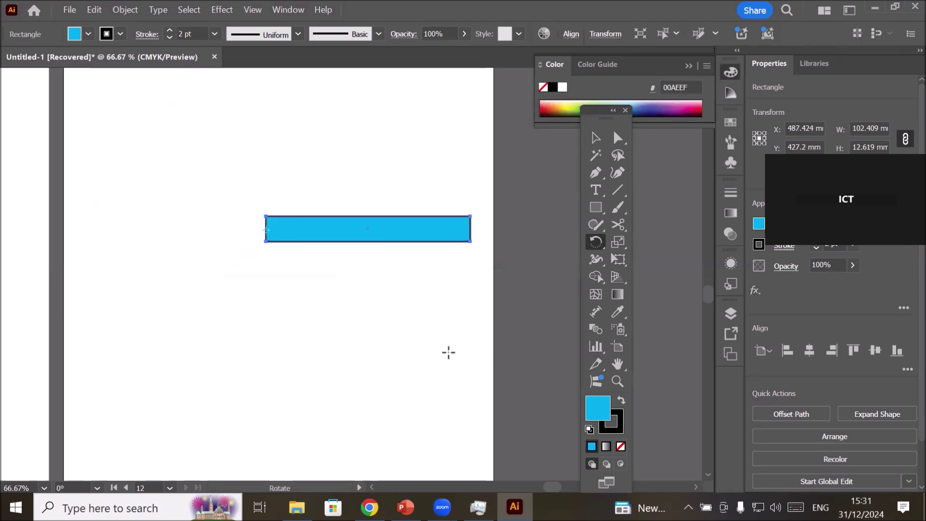
Repeat the rotated copy to fan the rectangles through a half circle around the edge midpoint
key(ctrl+d)
key(ctrl+d)
key(ctrl+d)
key(ctrl+d)
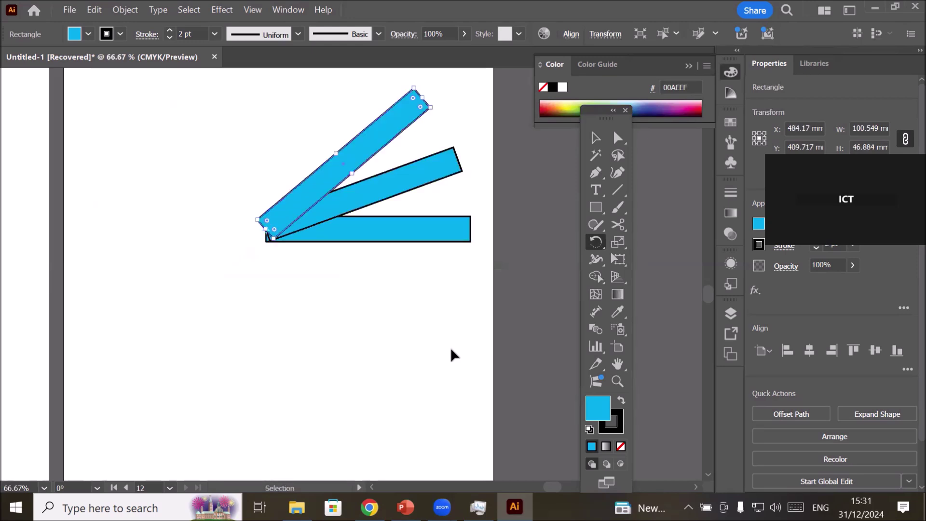
key(ctrl+d)
key(ctrl+d)
key(ctrl+d)
key(ctrl+d)
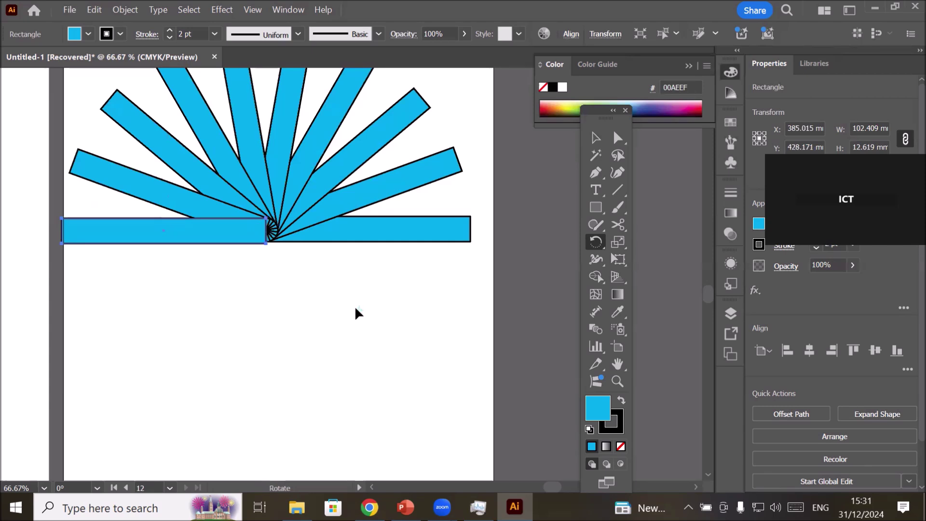
scroll(363, 290, down, 2)
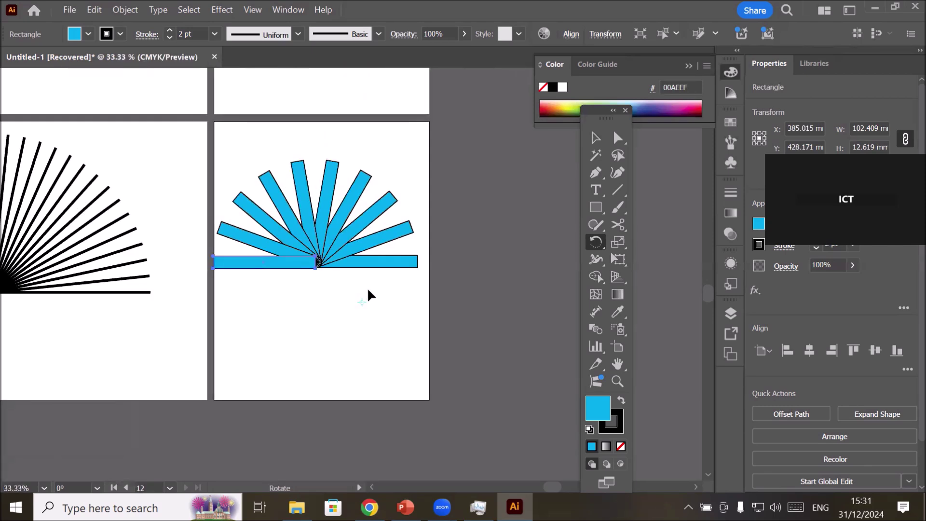
drag(352, 299, 344, 292)
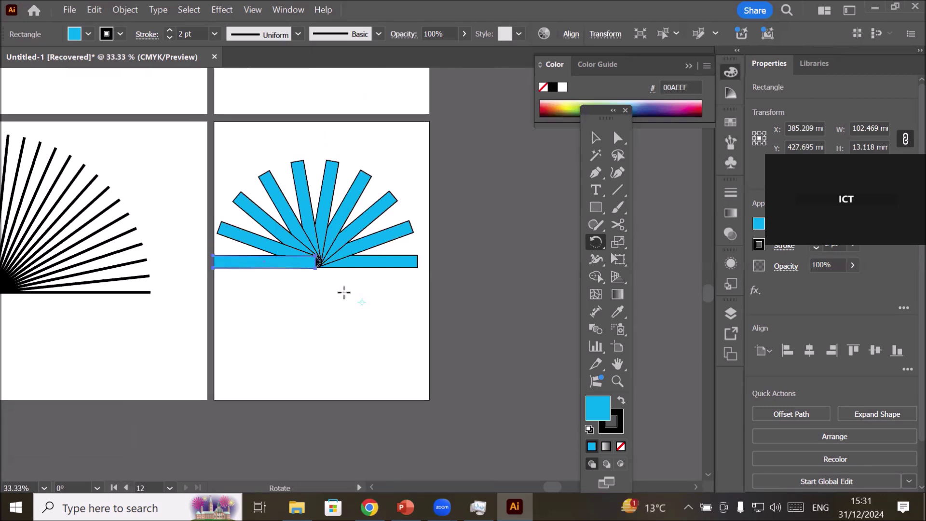